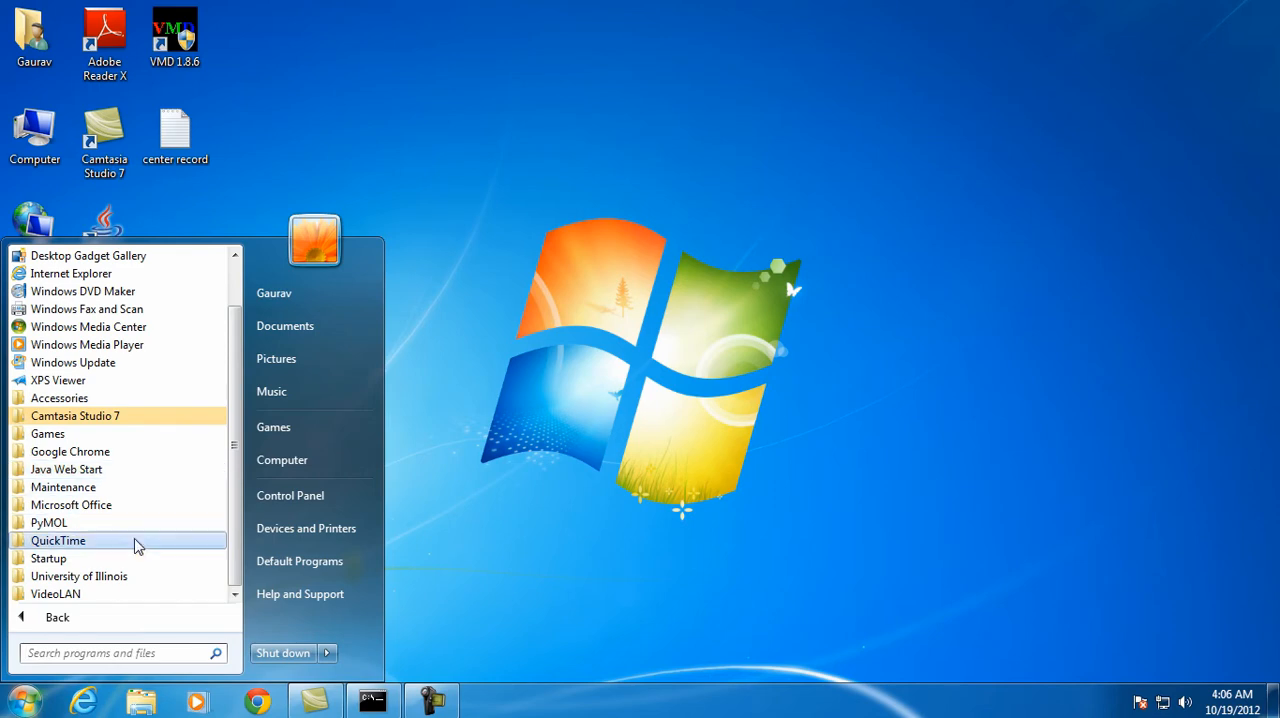
Launch WordPad and browse for a file to open in the vmd\namd-tutorial-files\1-2-sphere folder on Local Disk (C:)
click(97, 403)
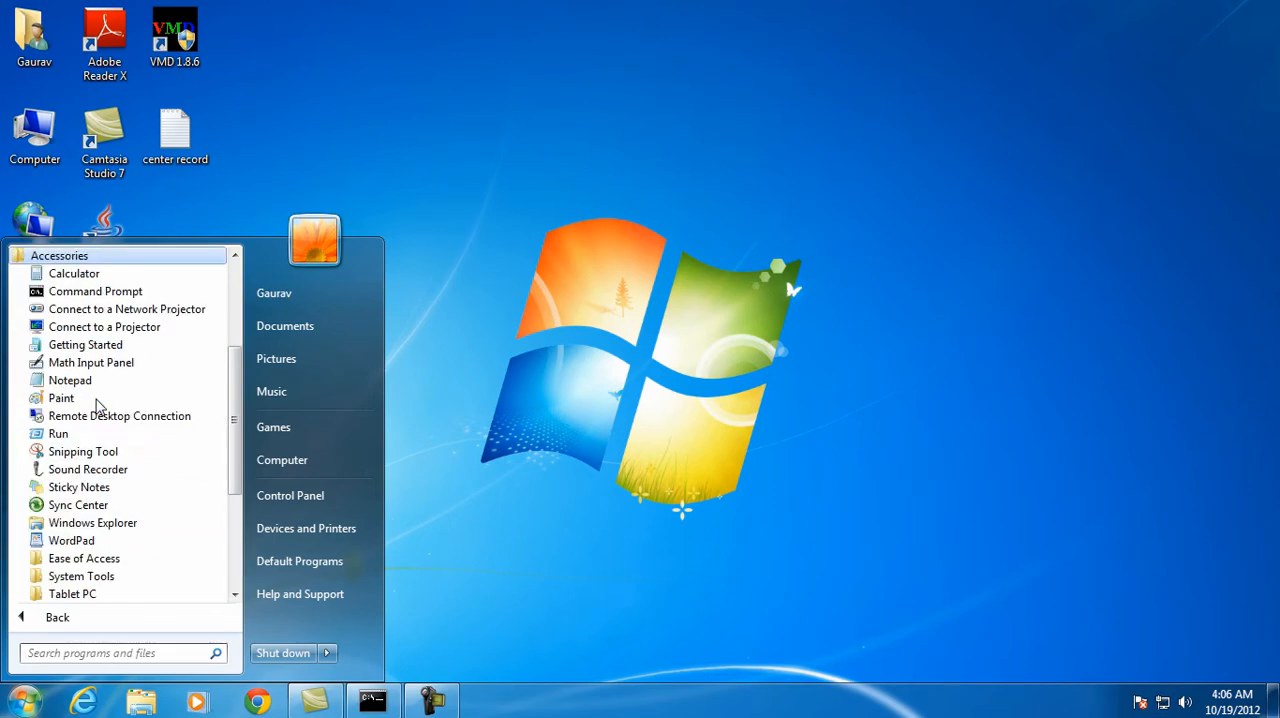
click(105, 543)
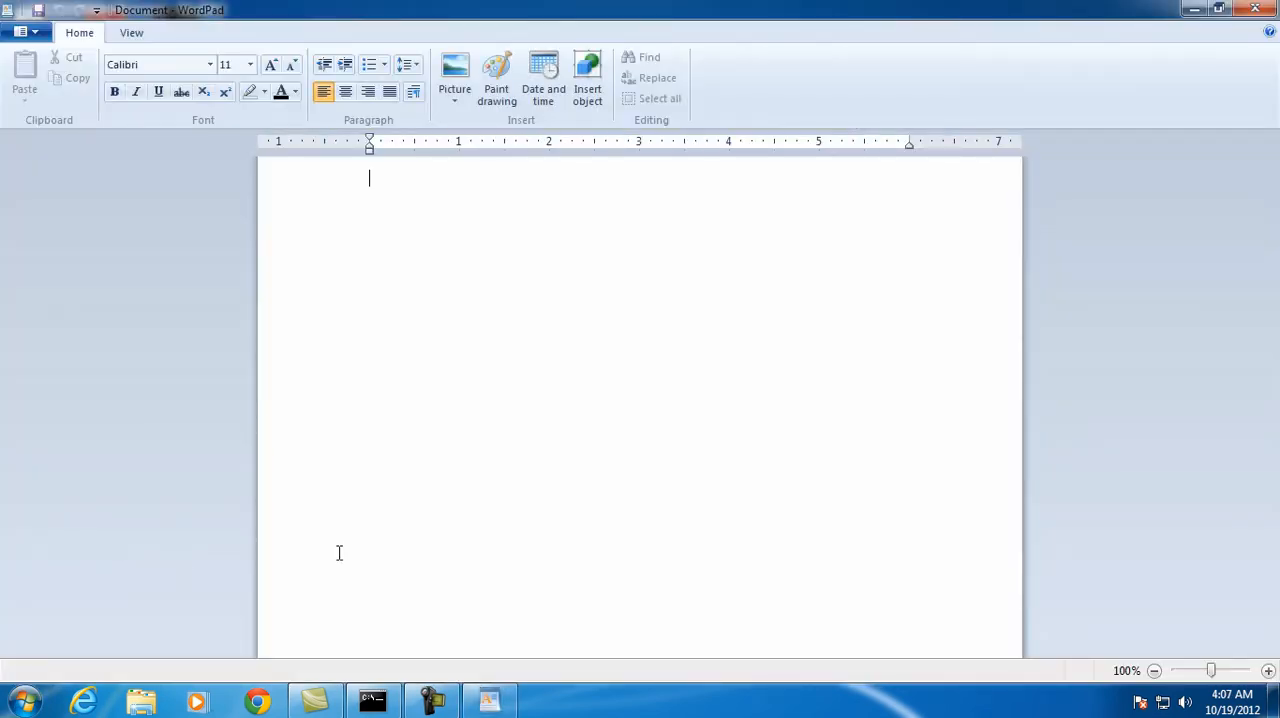
click(27, 36)
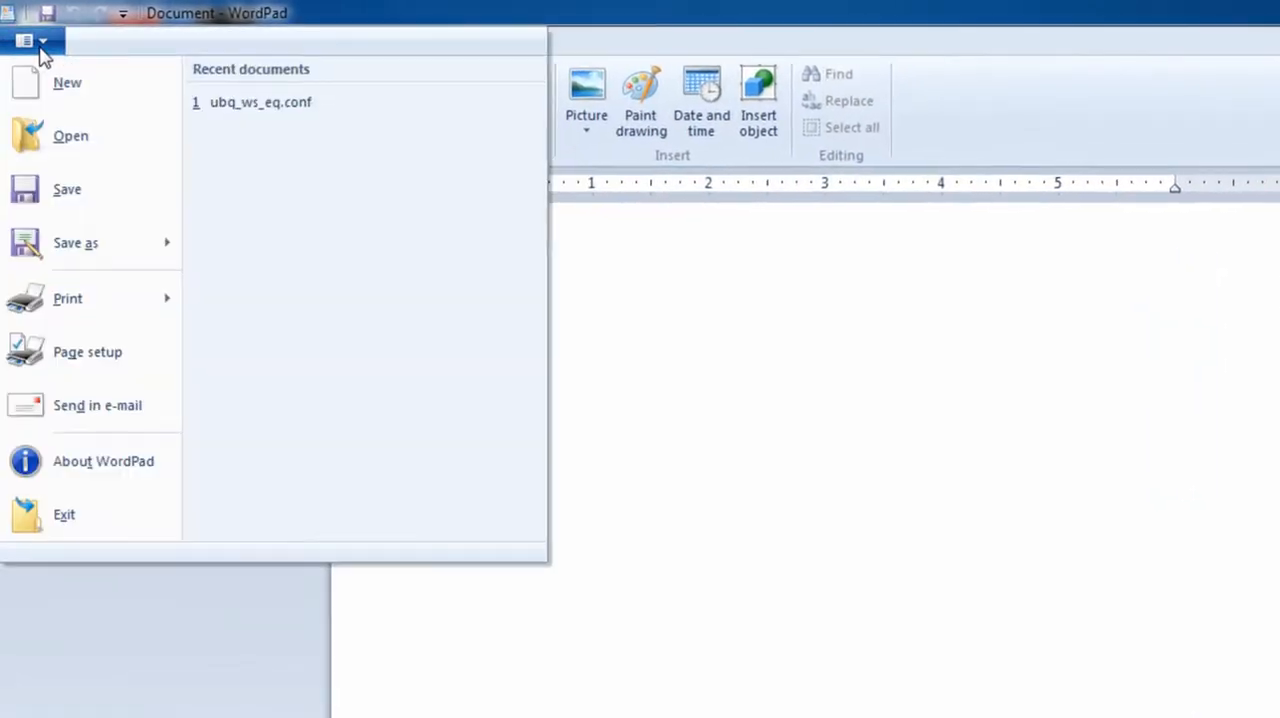
click(70, 120)
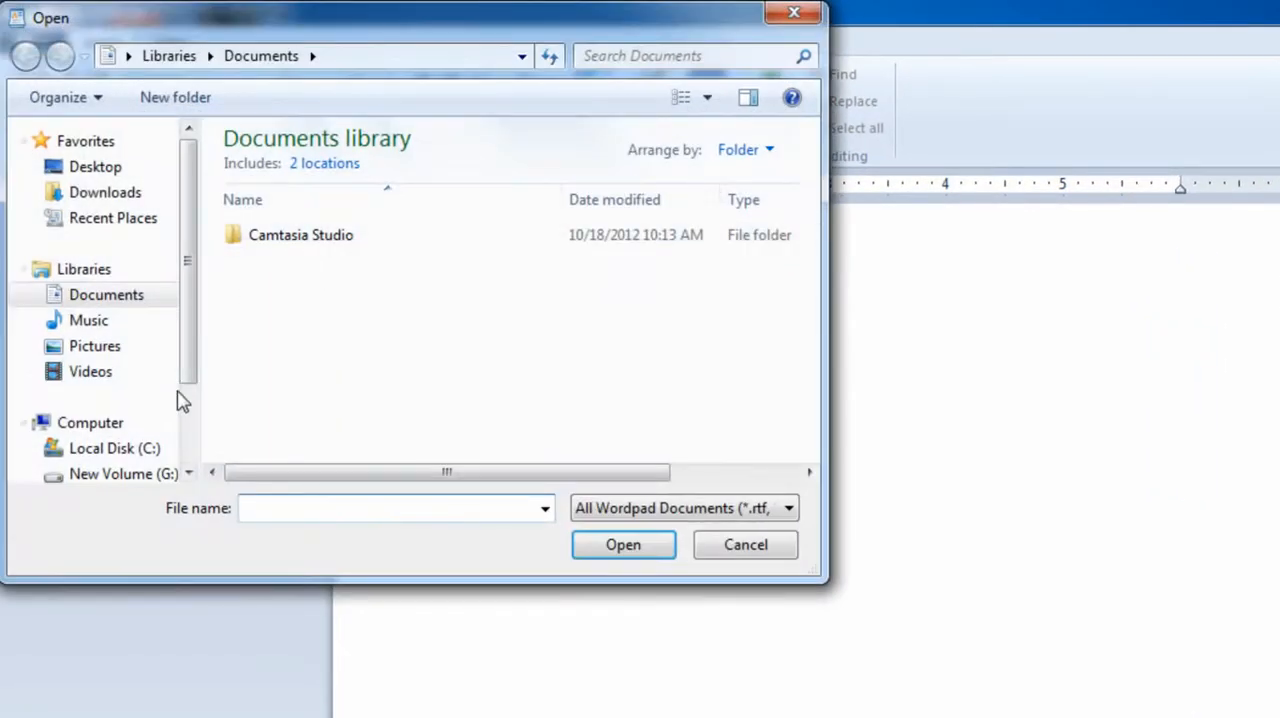
click(150, 451)
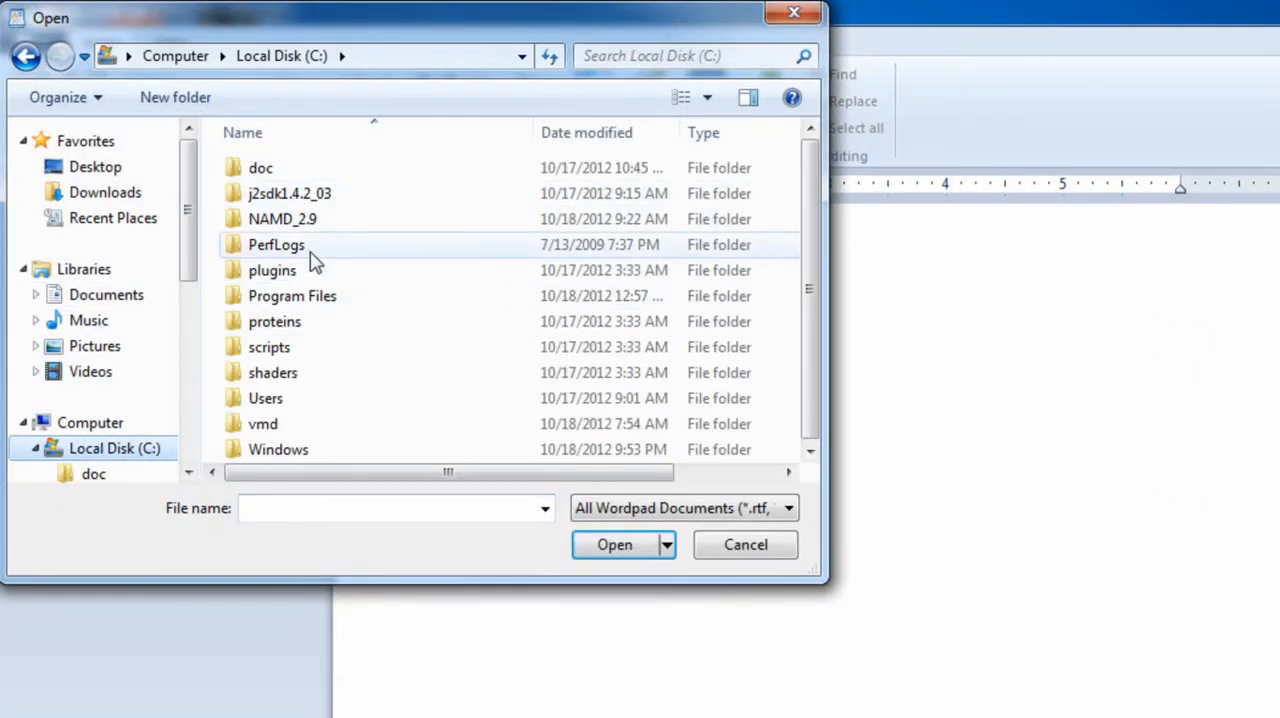
double_click(300, 423)
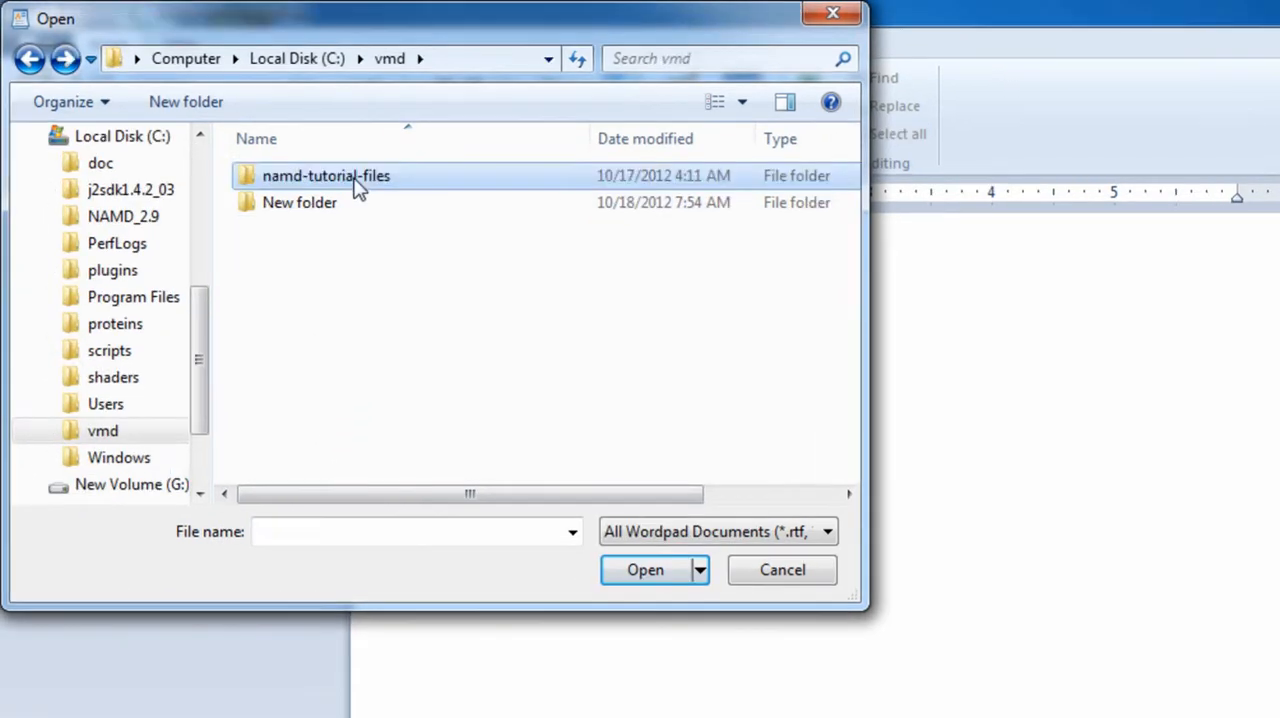
double_click(340, 175)
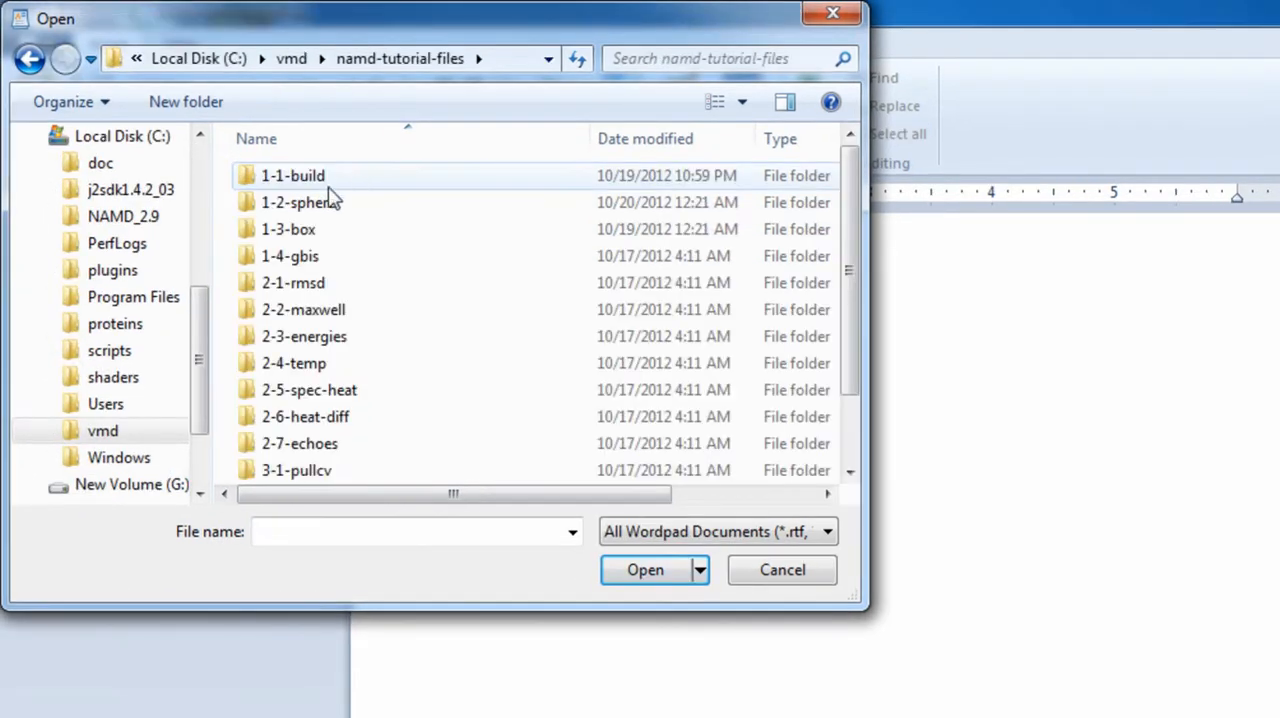
double_click(322, 194)
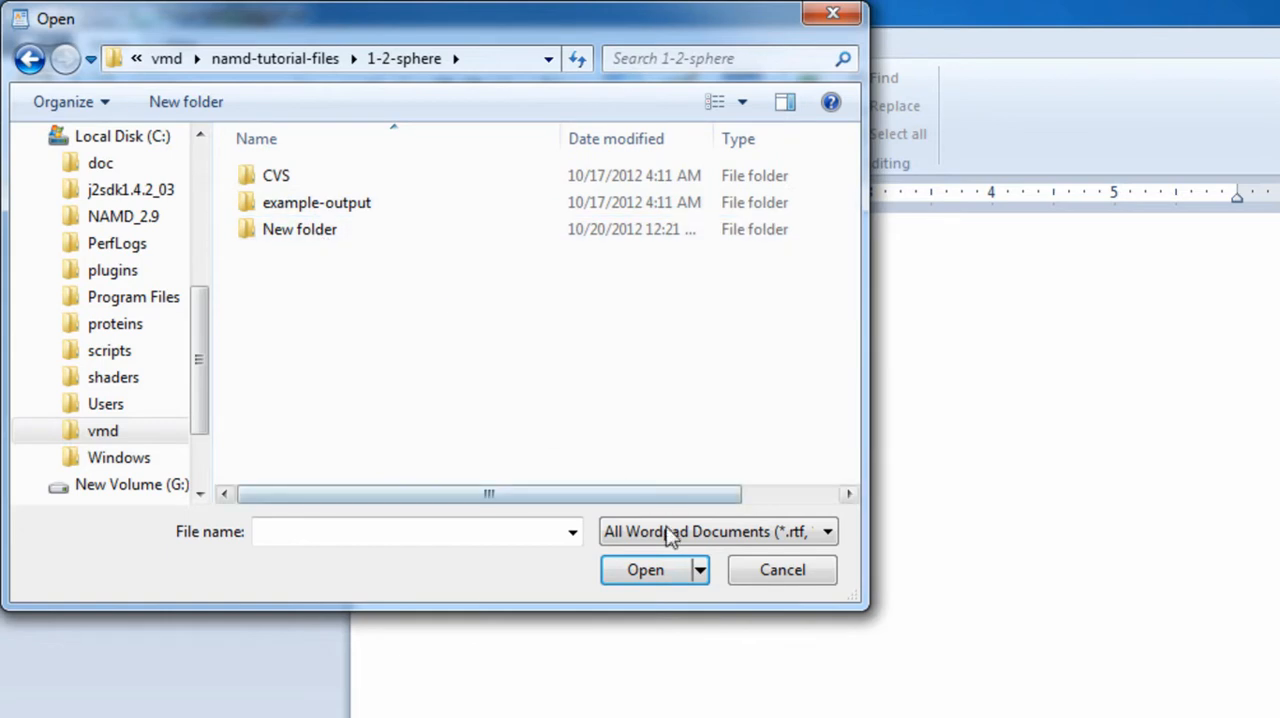
Show all document types (*.*) and open the configuration file ubq_ws_eq.conf
click(826, 540)
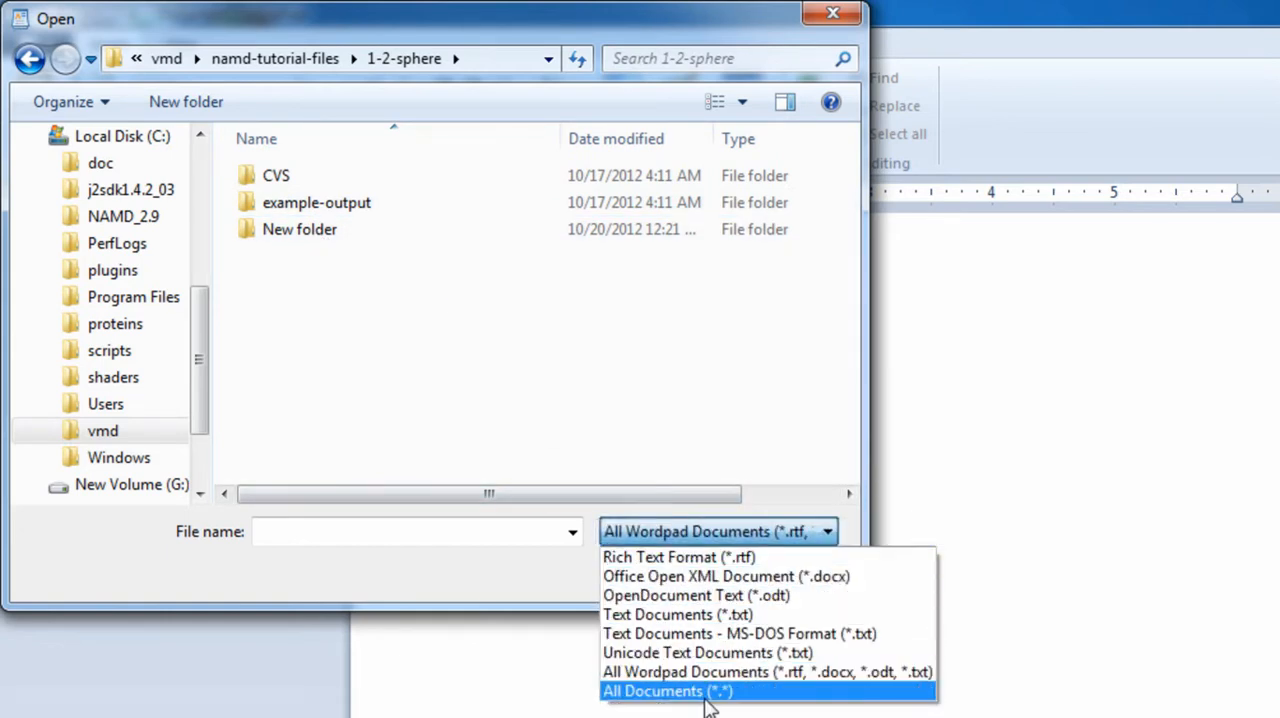
click(668, 691)
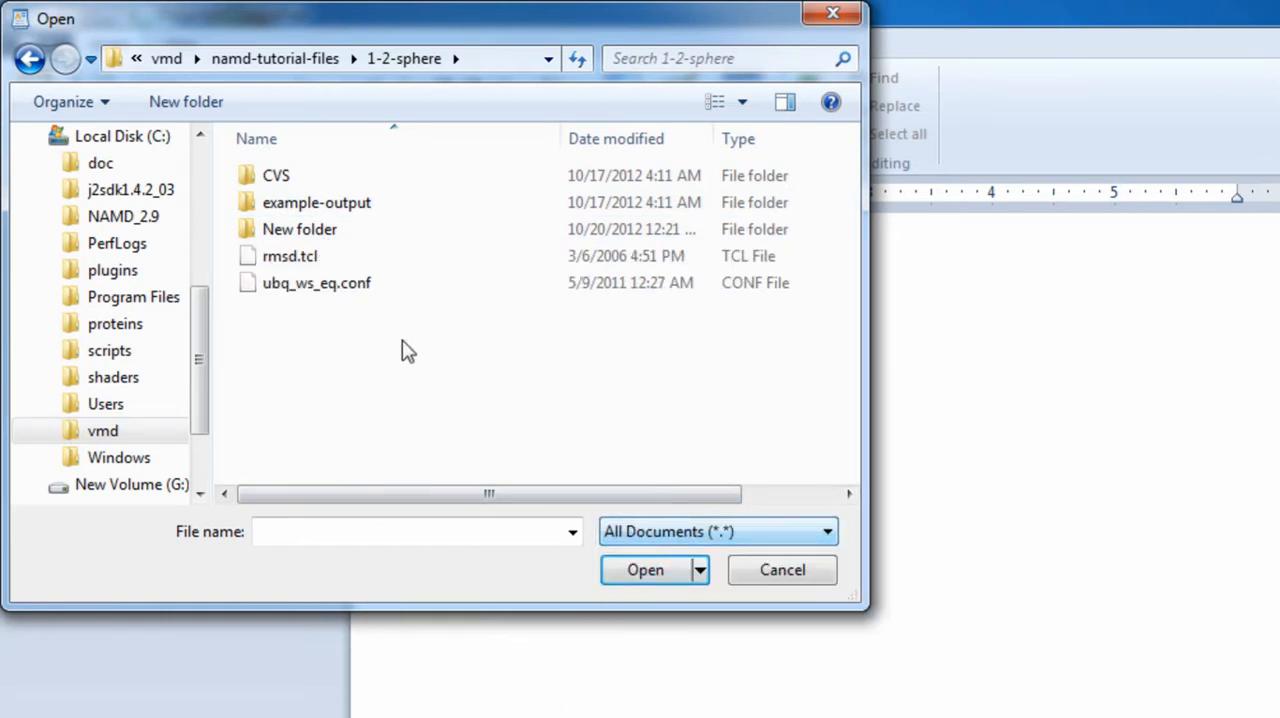
click(341, 299)
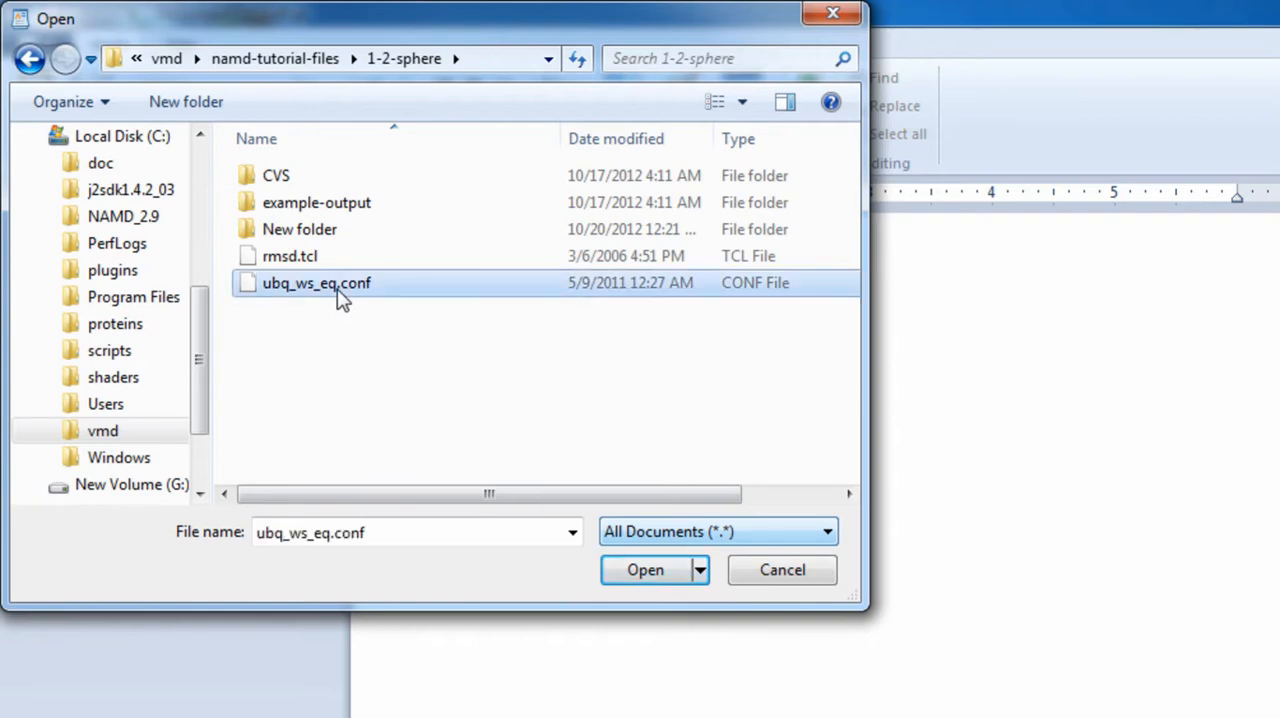
double_click(341, 290)
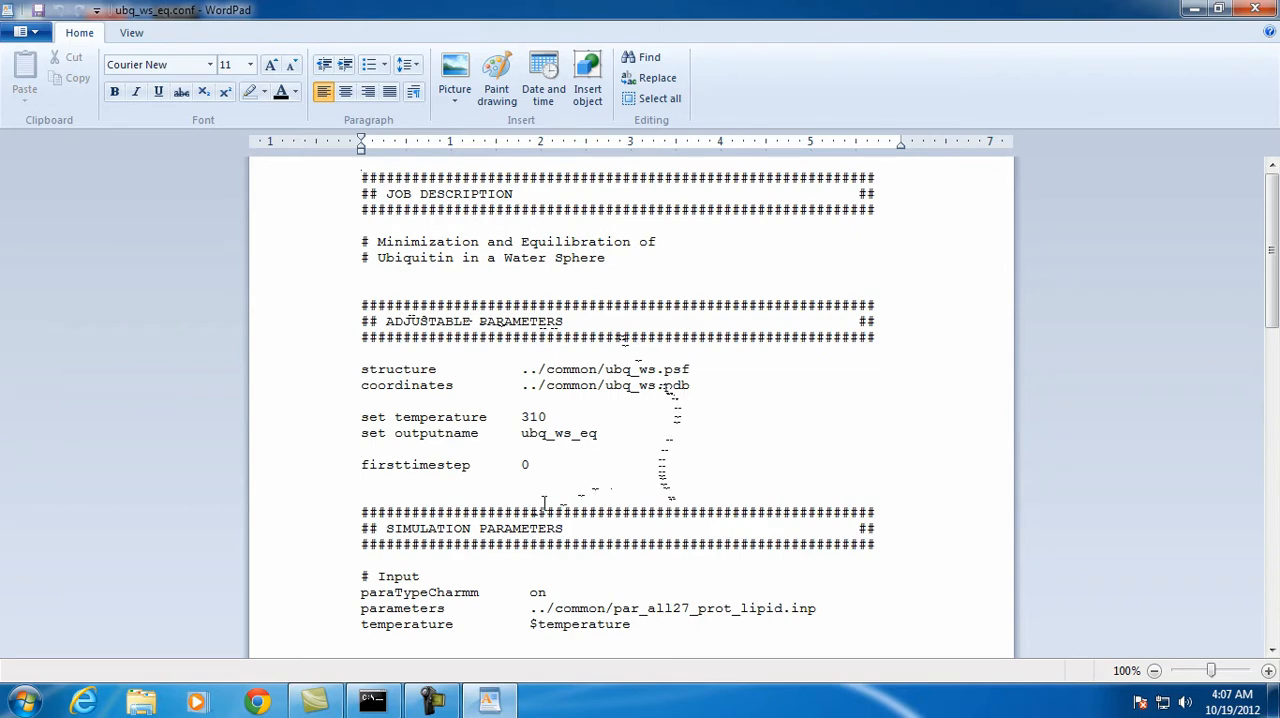
Review the configuration file from the adjustable and simulation parameters through the output and extra parameters to the execution script
scroll(544, 500, down, 2)
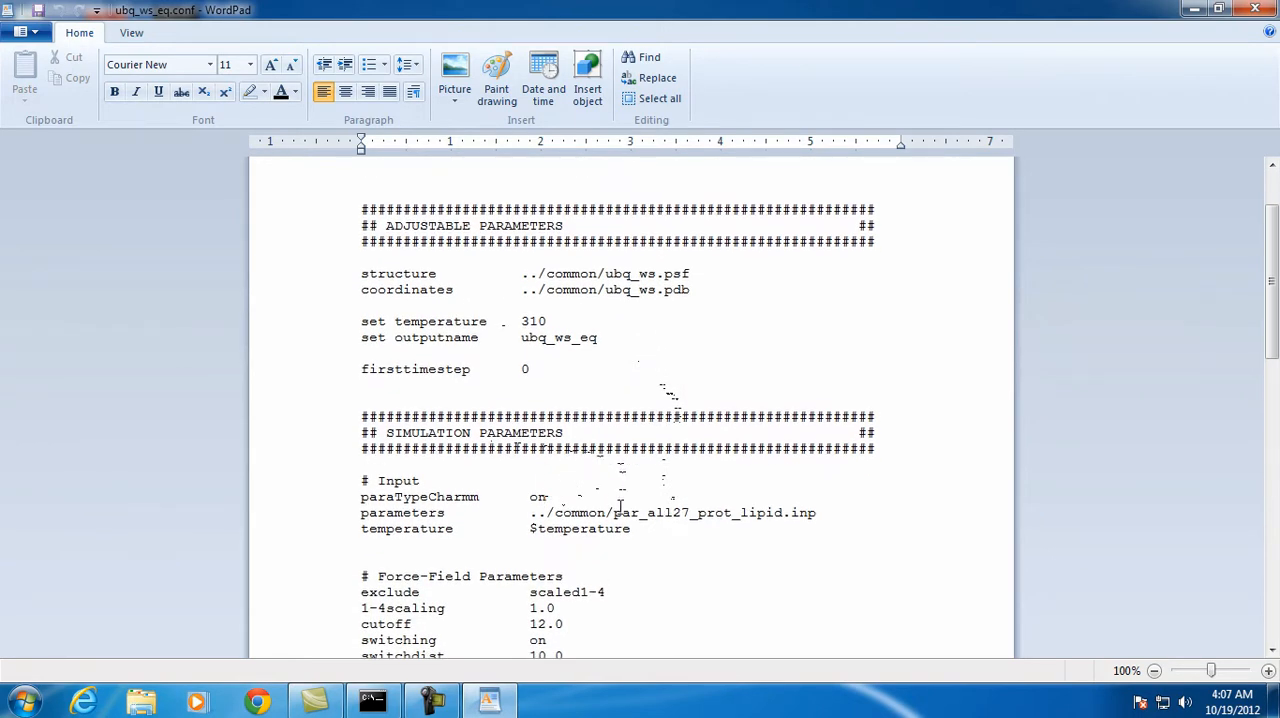
scroll(613, 537, down, 2)
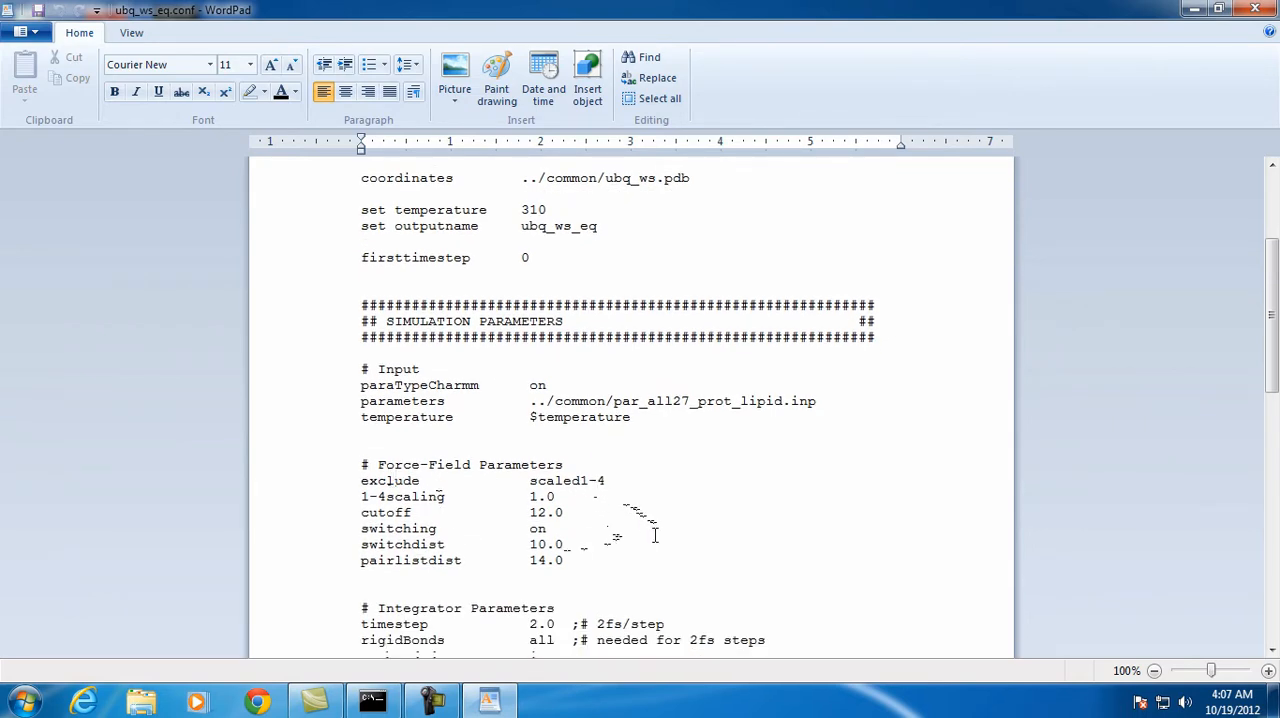
scroll(654, 528, down, 3)
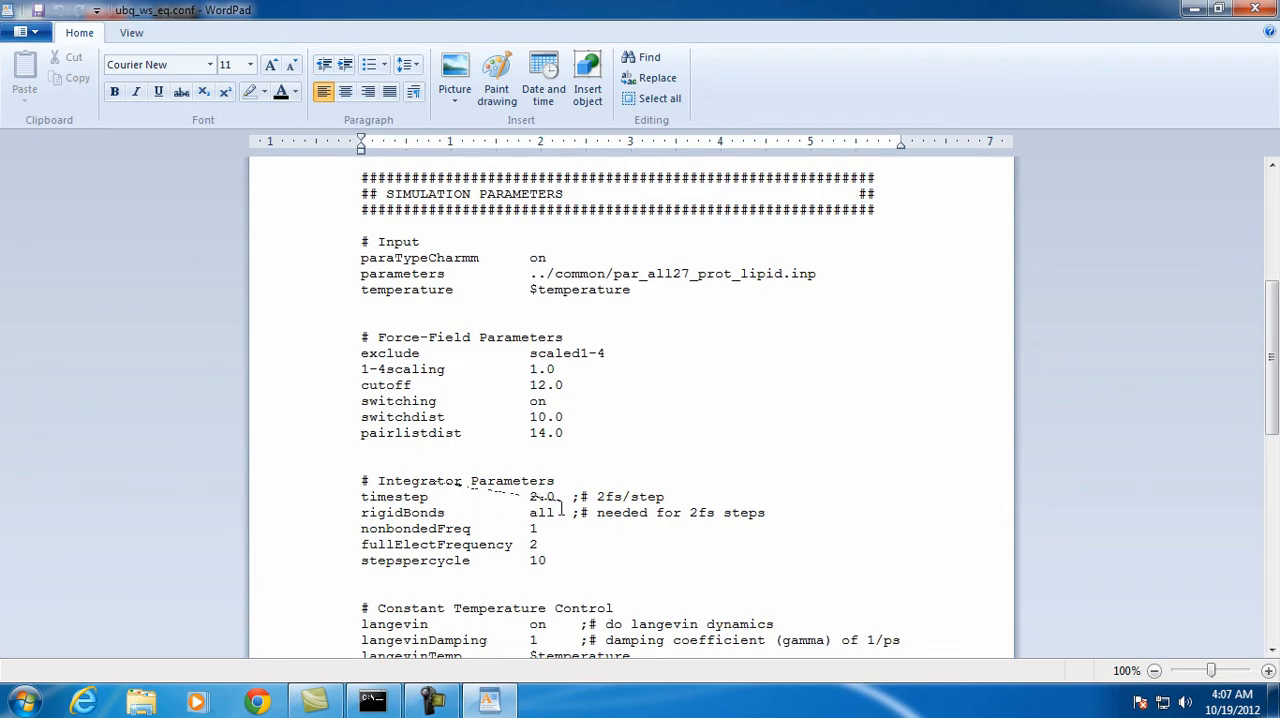
scroll(646, 572, down, 2)
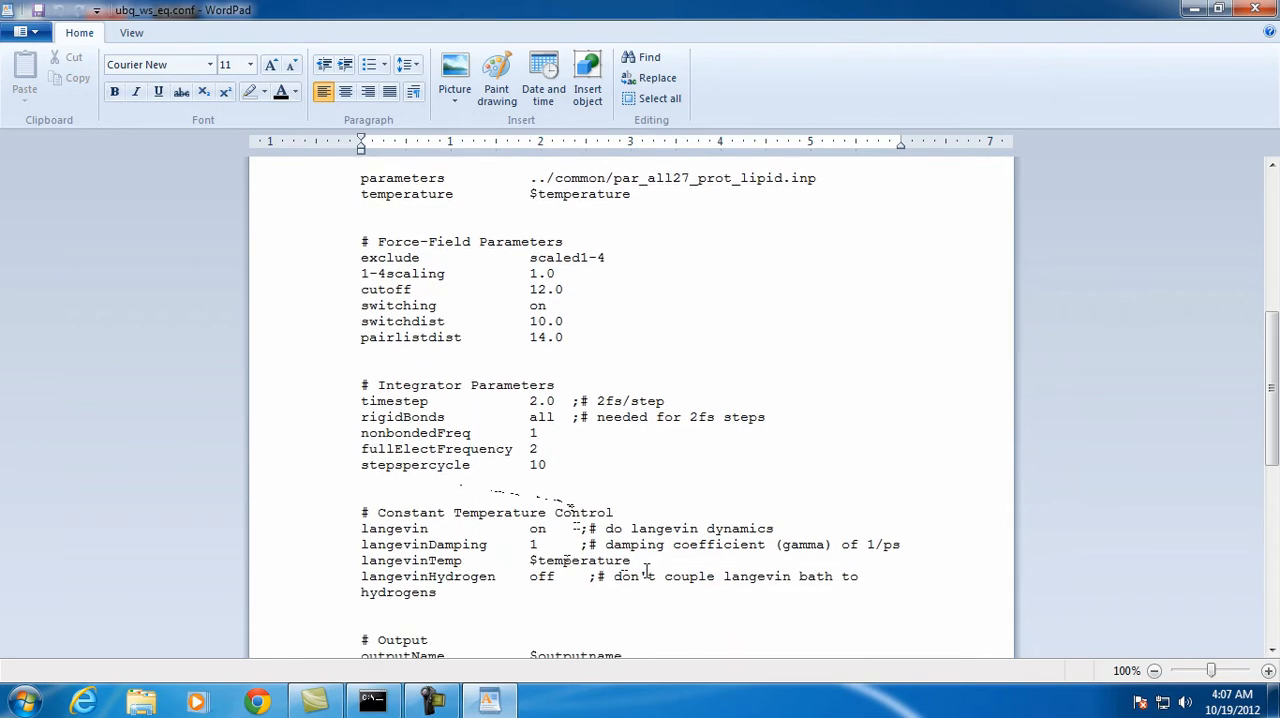
scroll(646, 572, down, 1)
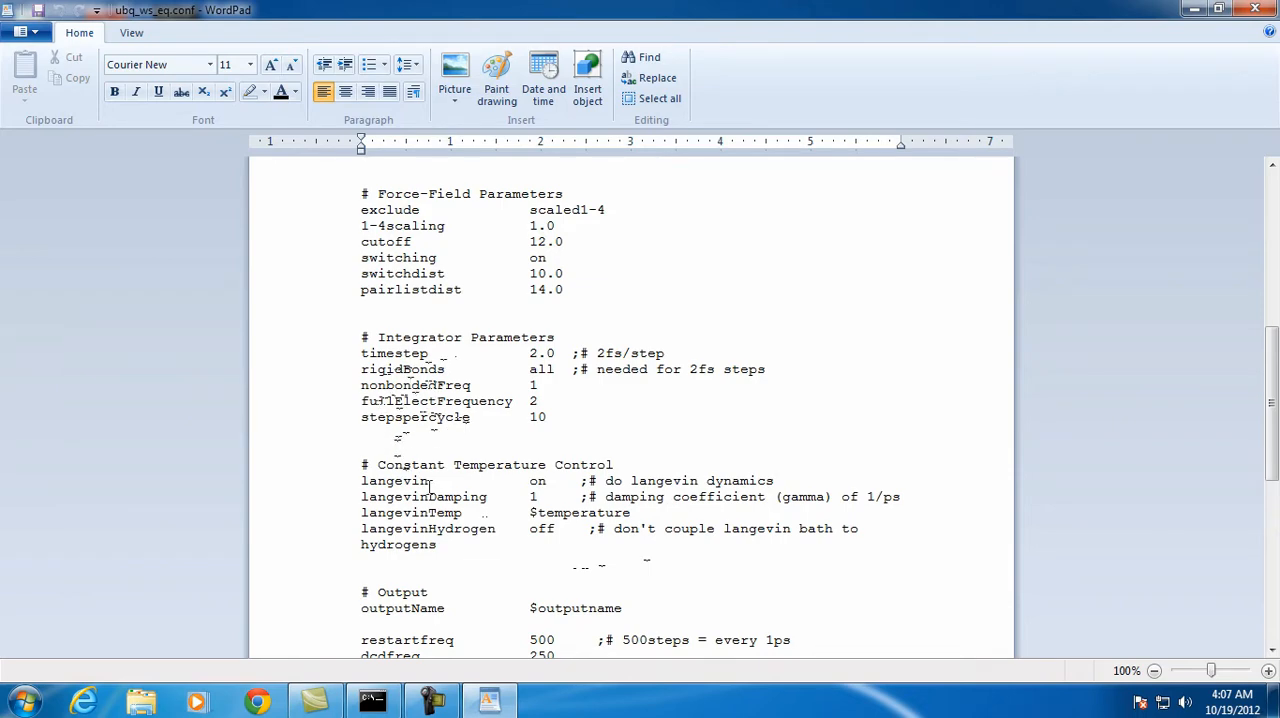
scroll(425, 620, down, 3)
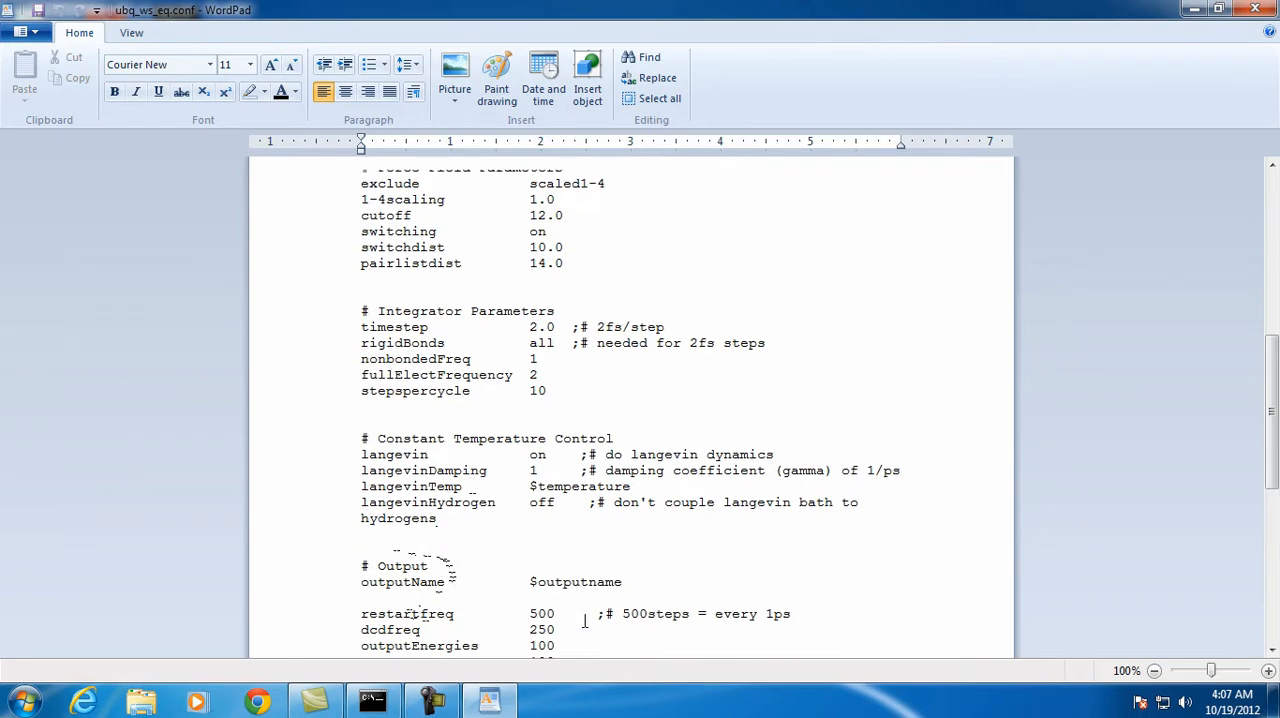
scroll(586, 620, down, 1)
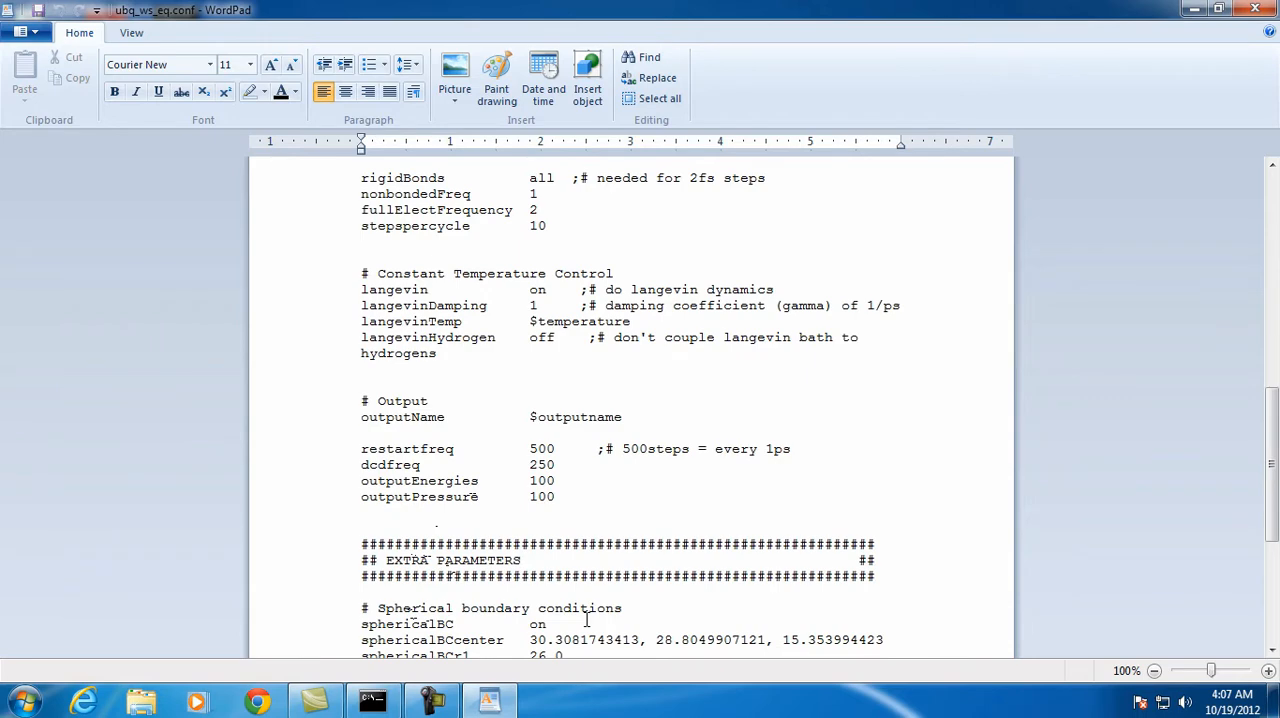
scroll(586, 620, down, 2)
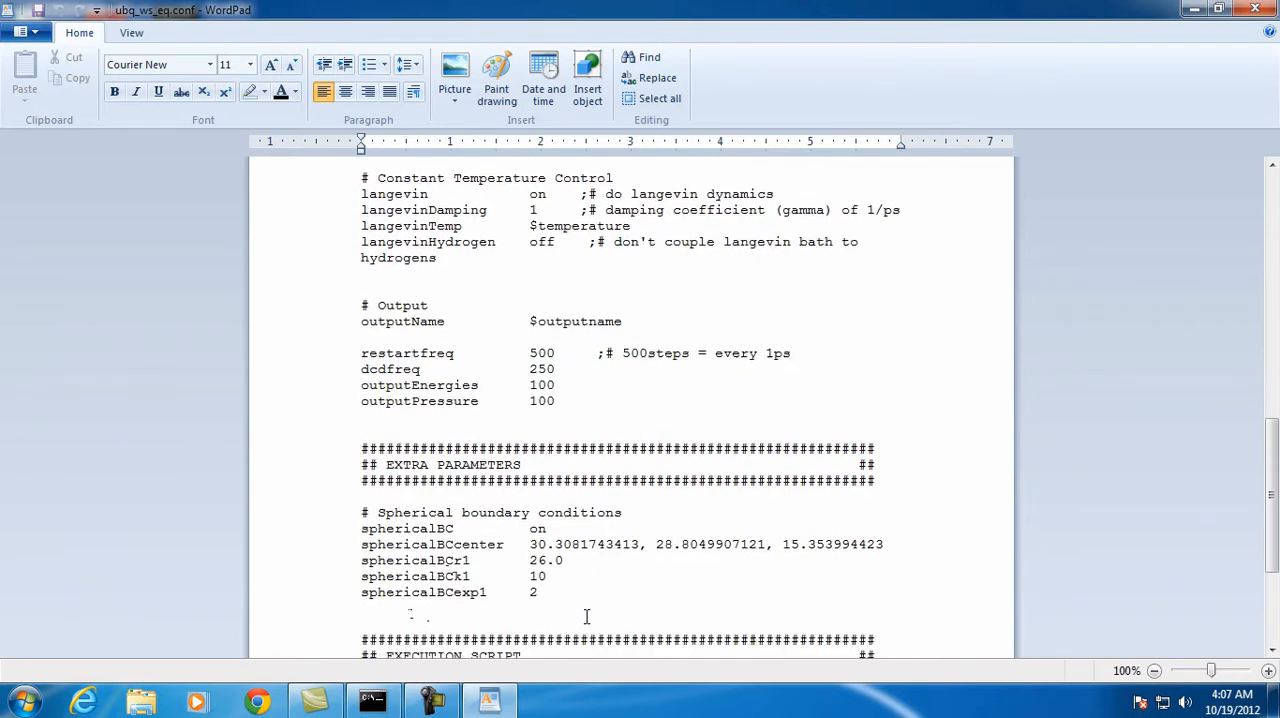
scroll(588, 614, down, 1)
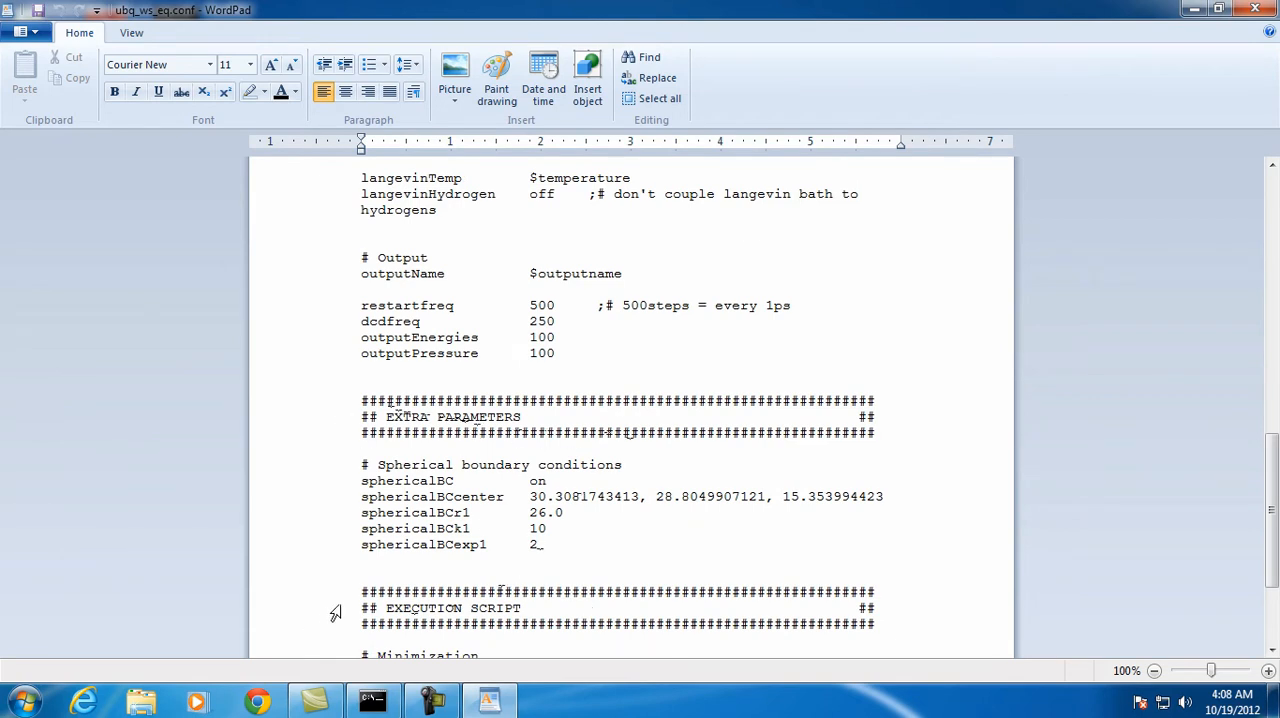
scroll(703, 605, down, 3)
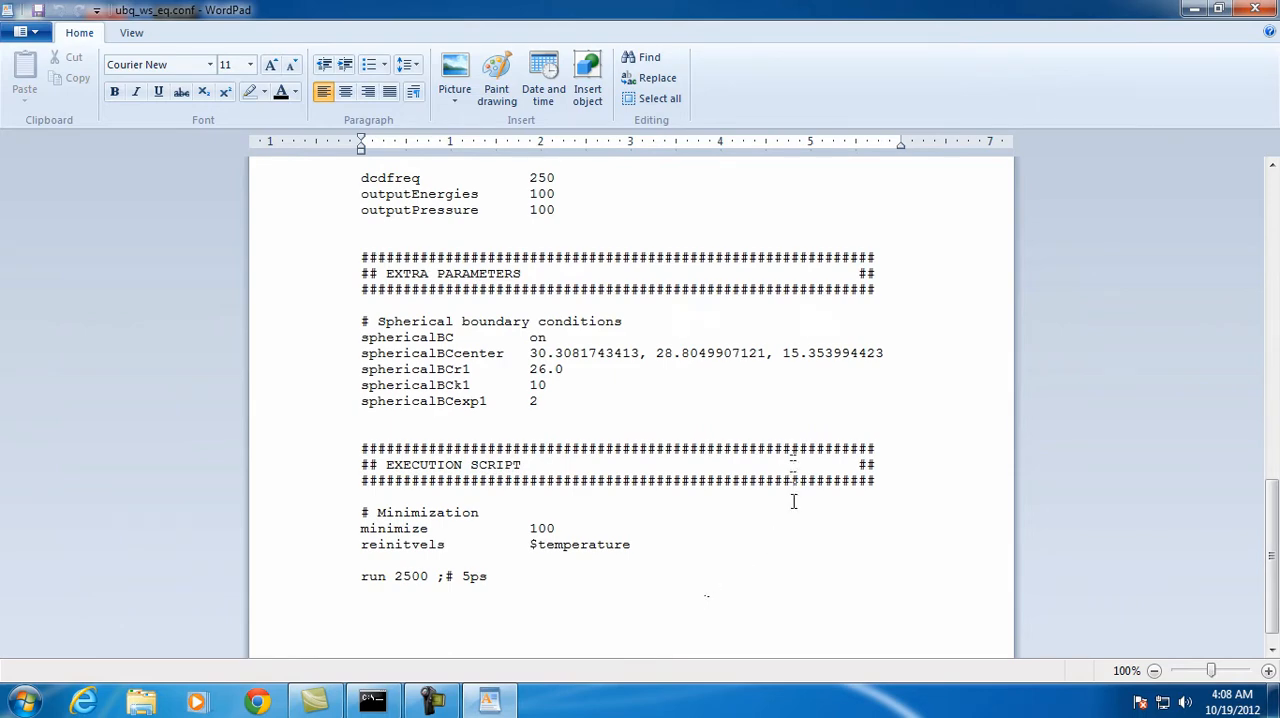
scroll(805, 510, up, 20)
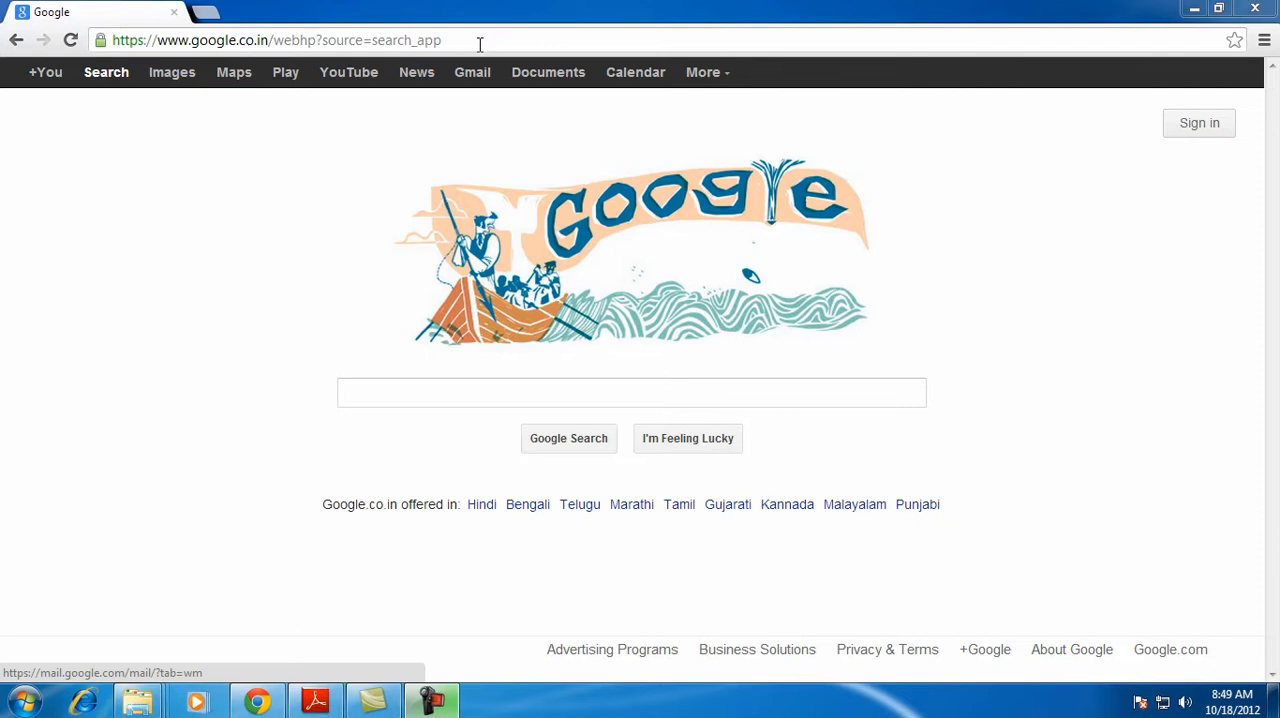
click(480, 42)
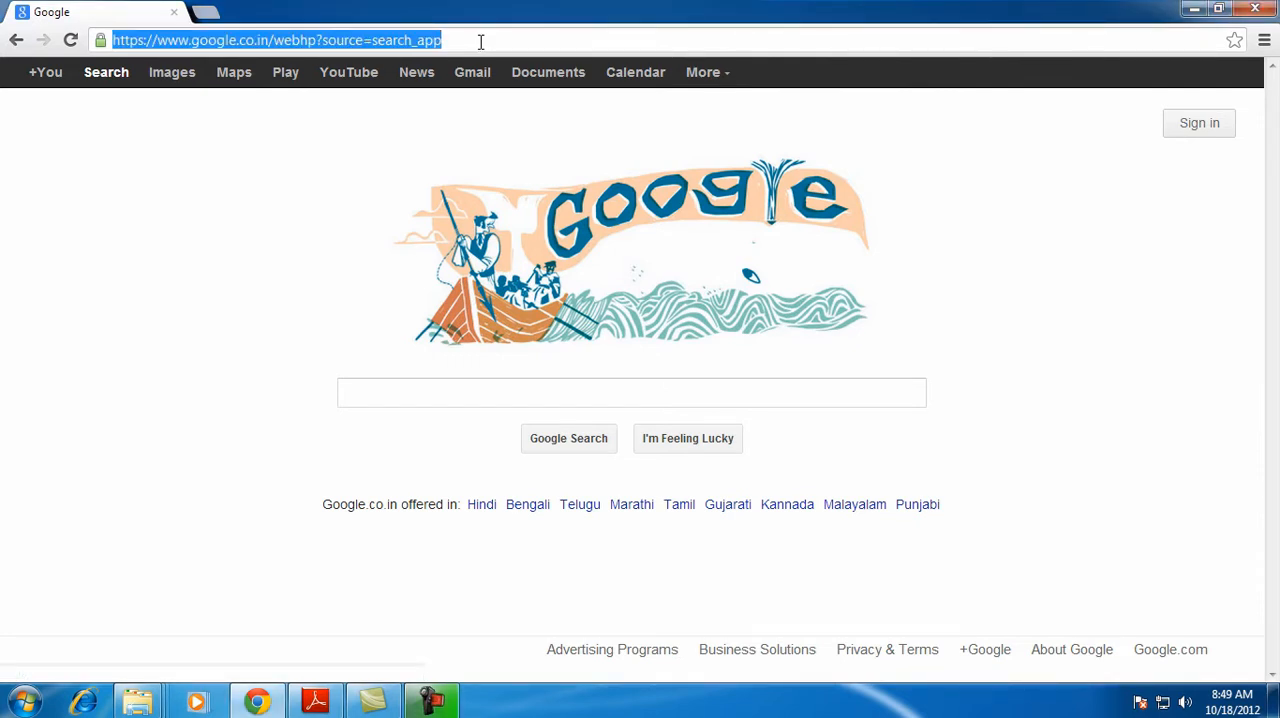
key(BackSpace)
right_click(480, 42)
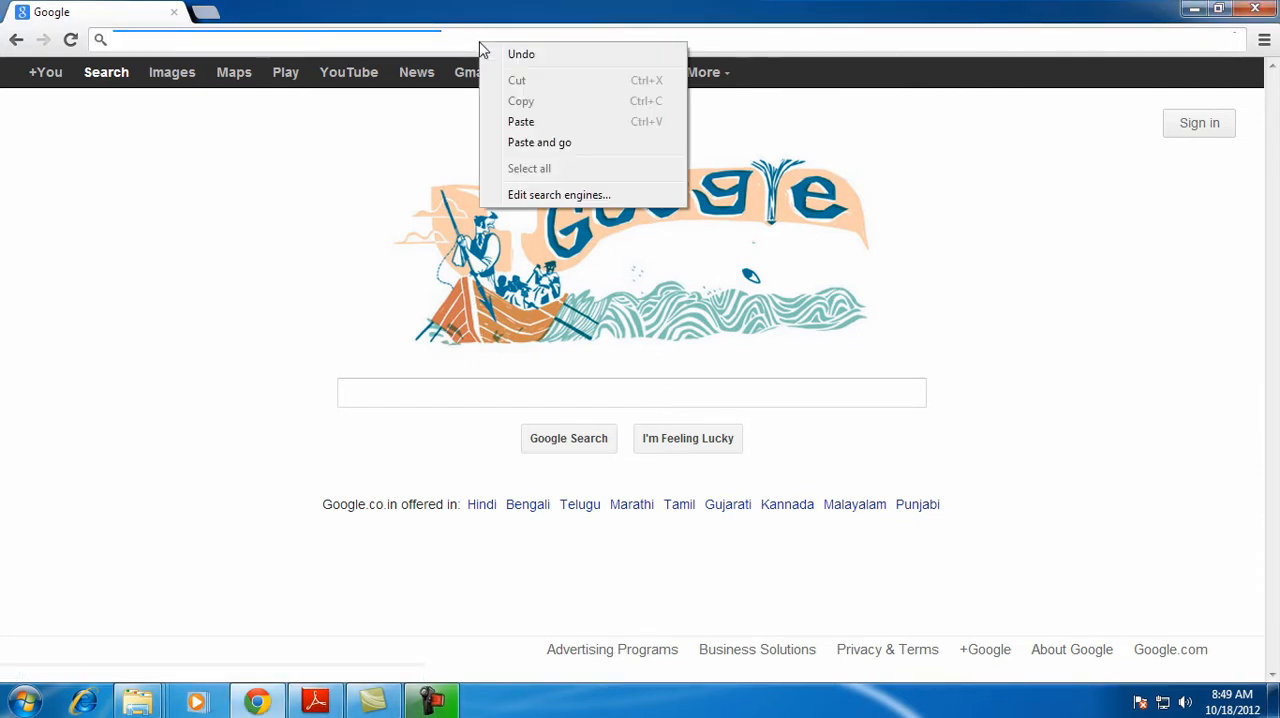
click(527, 125)
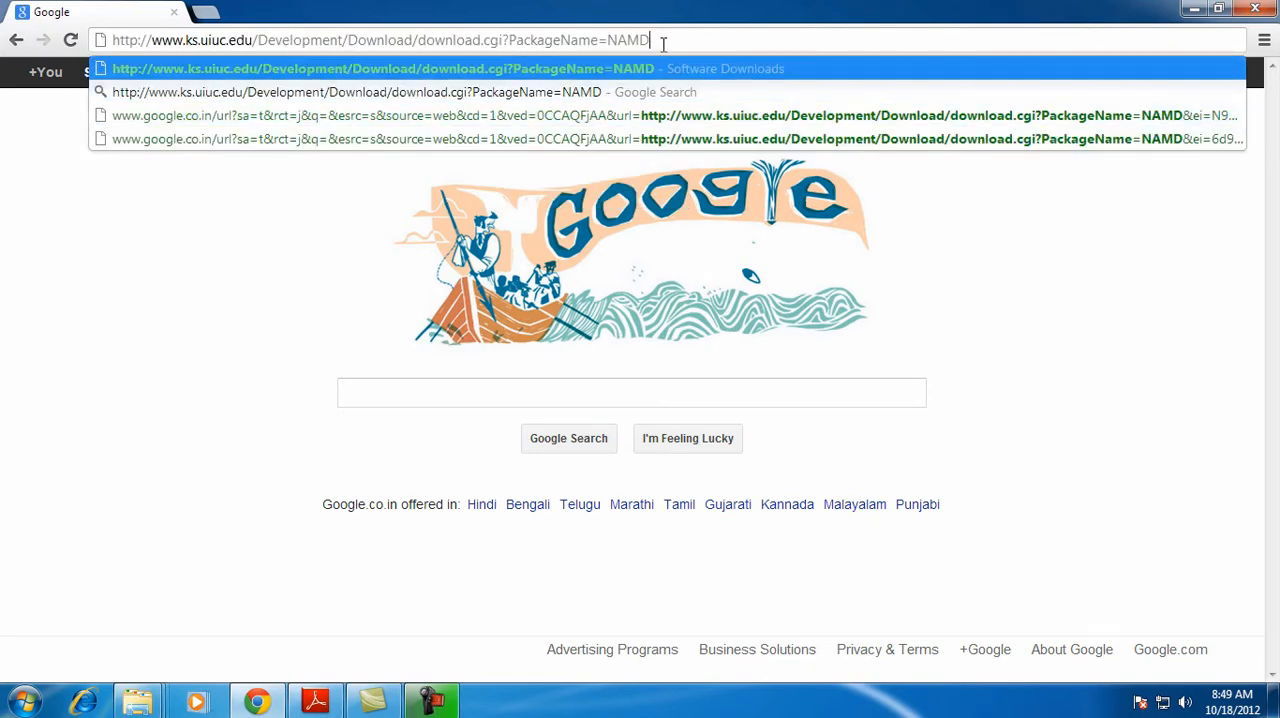
key(Return)
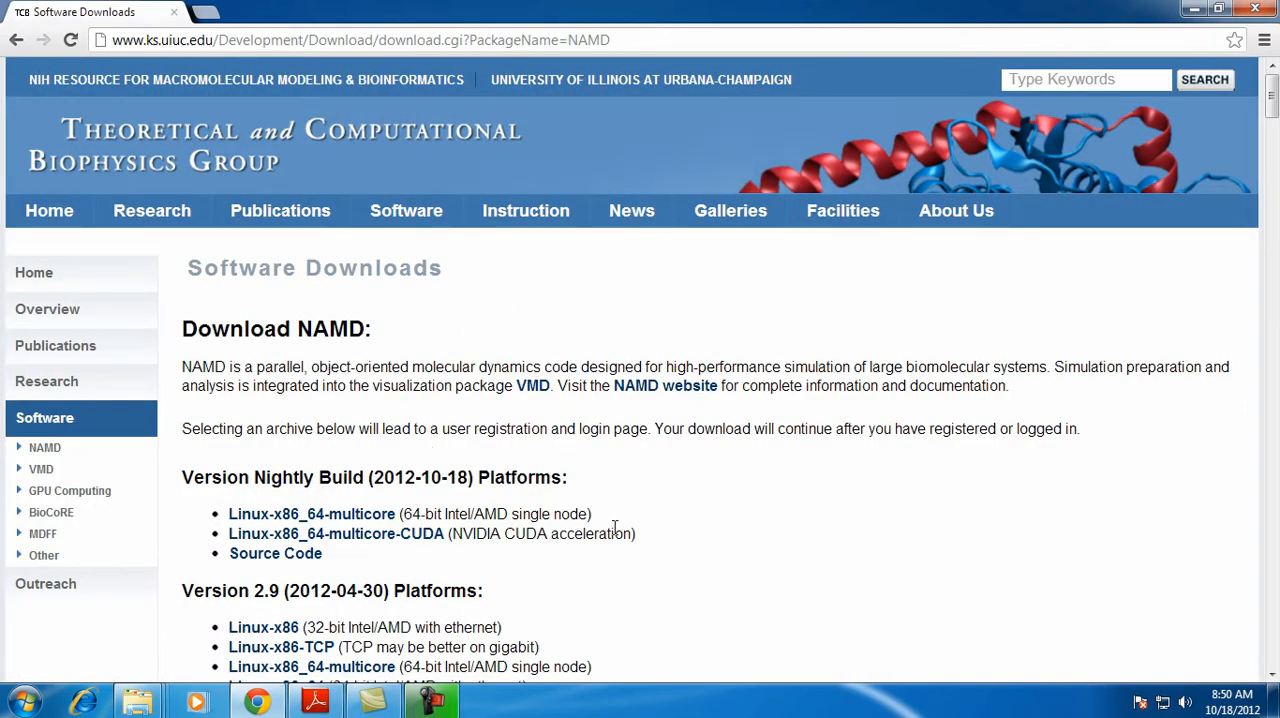
Choose the Win32 build of NAMD version 2.9 and continue past the registration/login page to start its download
scroll(720, 523, down, 6)
scroll(722, 522, up, 6)
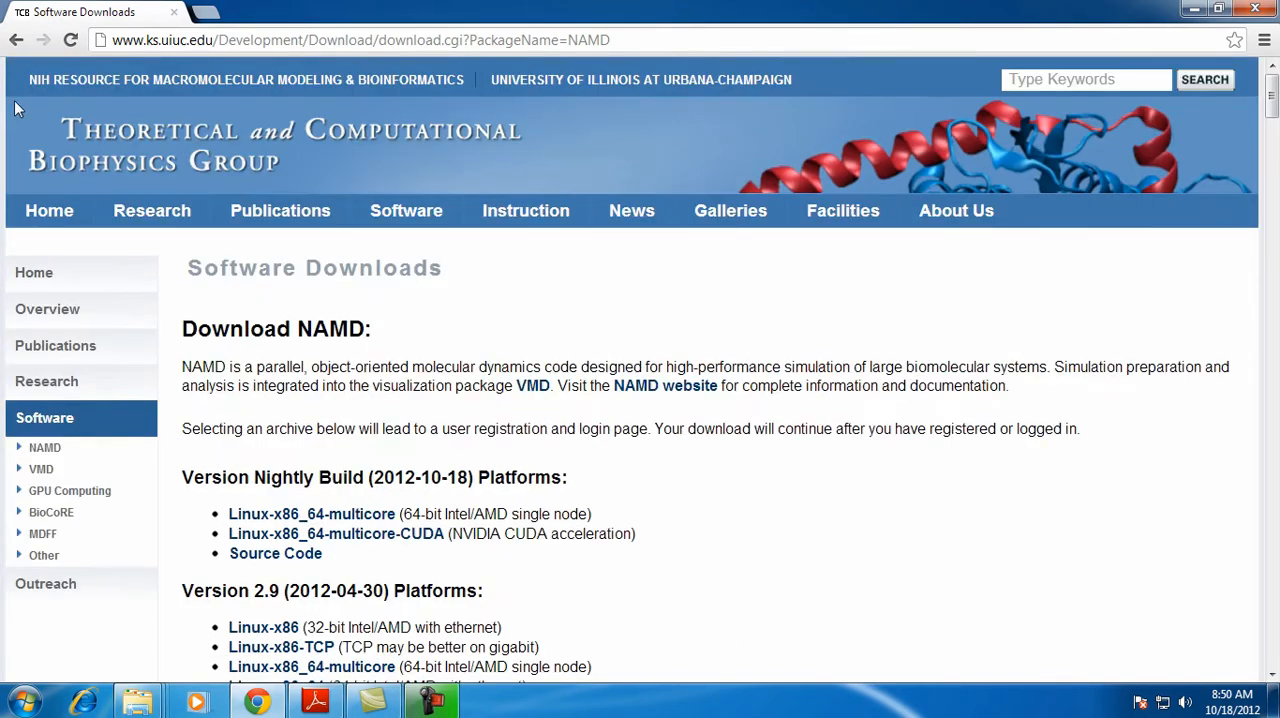
scroll(646, 460, down, 4)
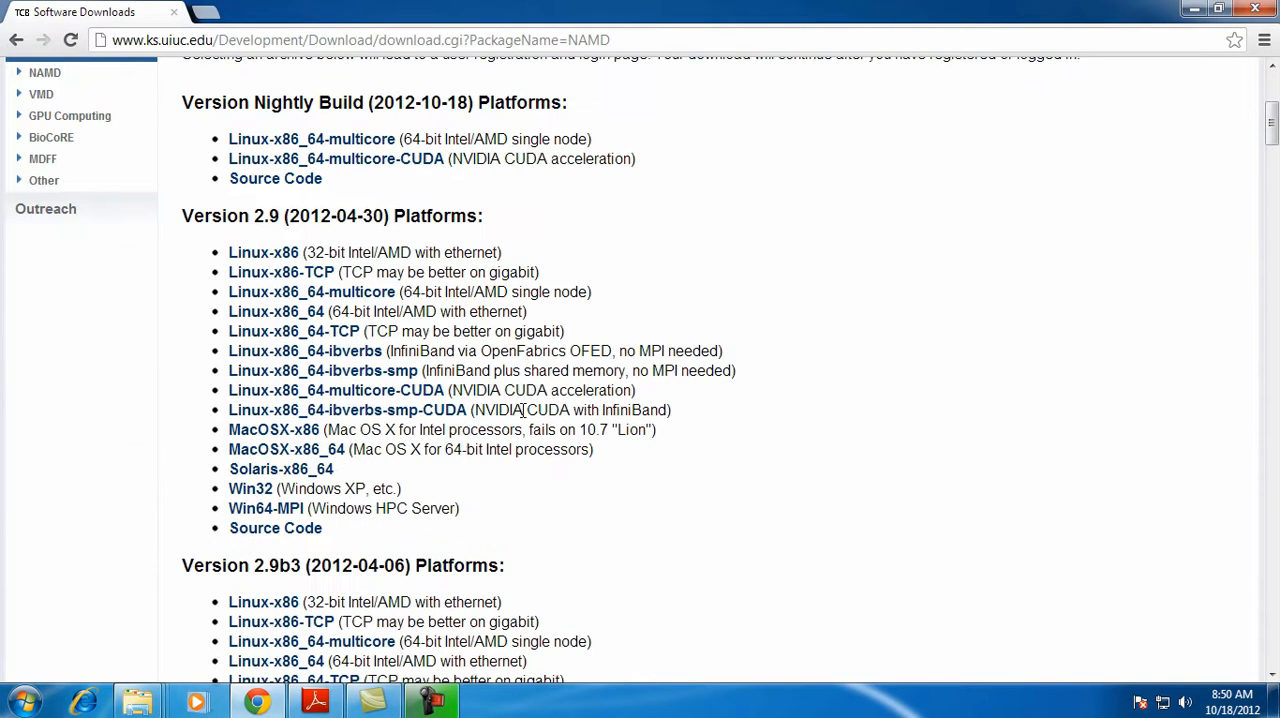
click(250, 490)
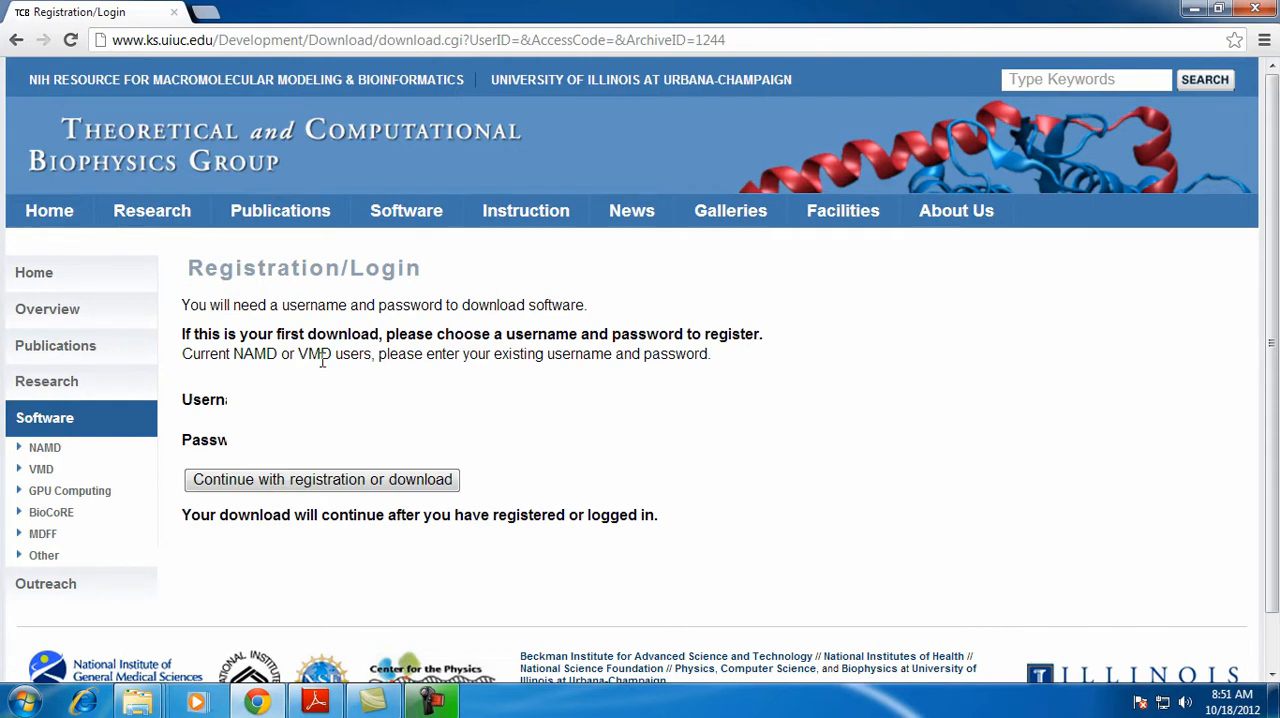
click(350, 479)
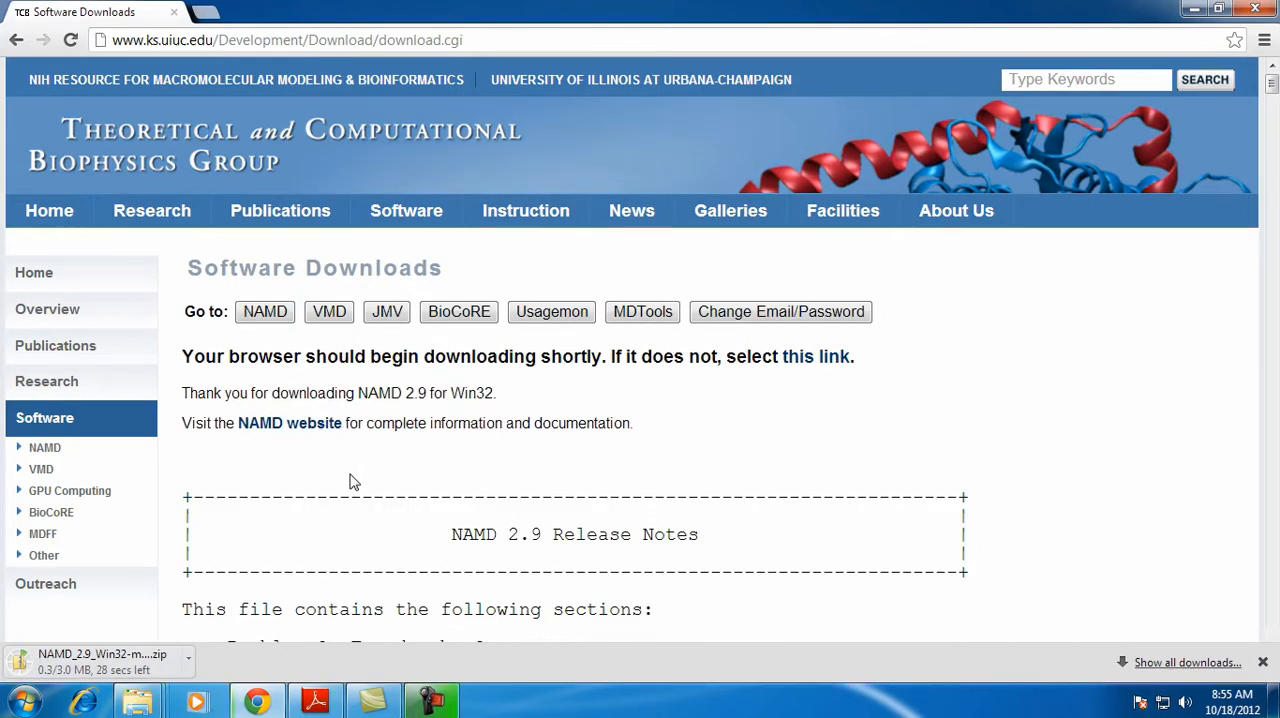
Close the browser after the download and open the NAMD_2.9_Win32-multicore archive on New Volume (G:) in the file manager
scroll(750, 488, down, 1)
scroll(751, 488, down, 2)
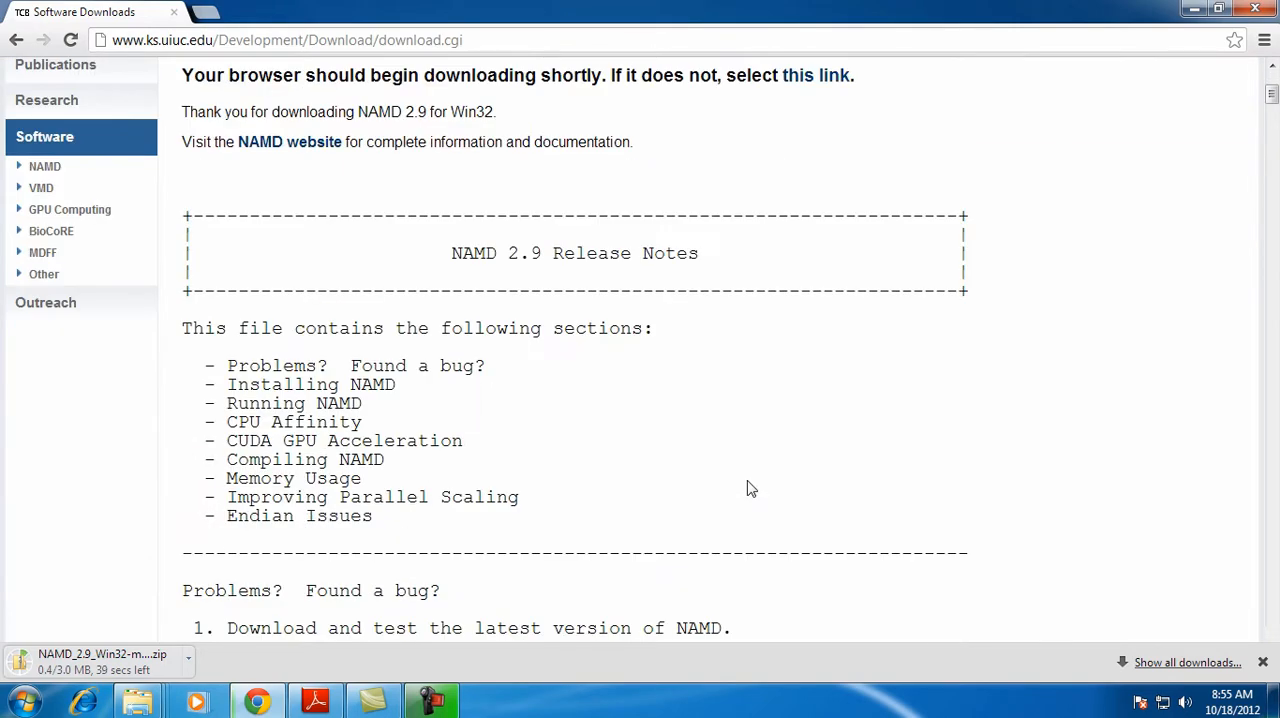
scroll(751, 488, down, 3)
scroll(750, 487, up, 2)
key(alt+Left)
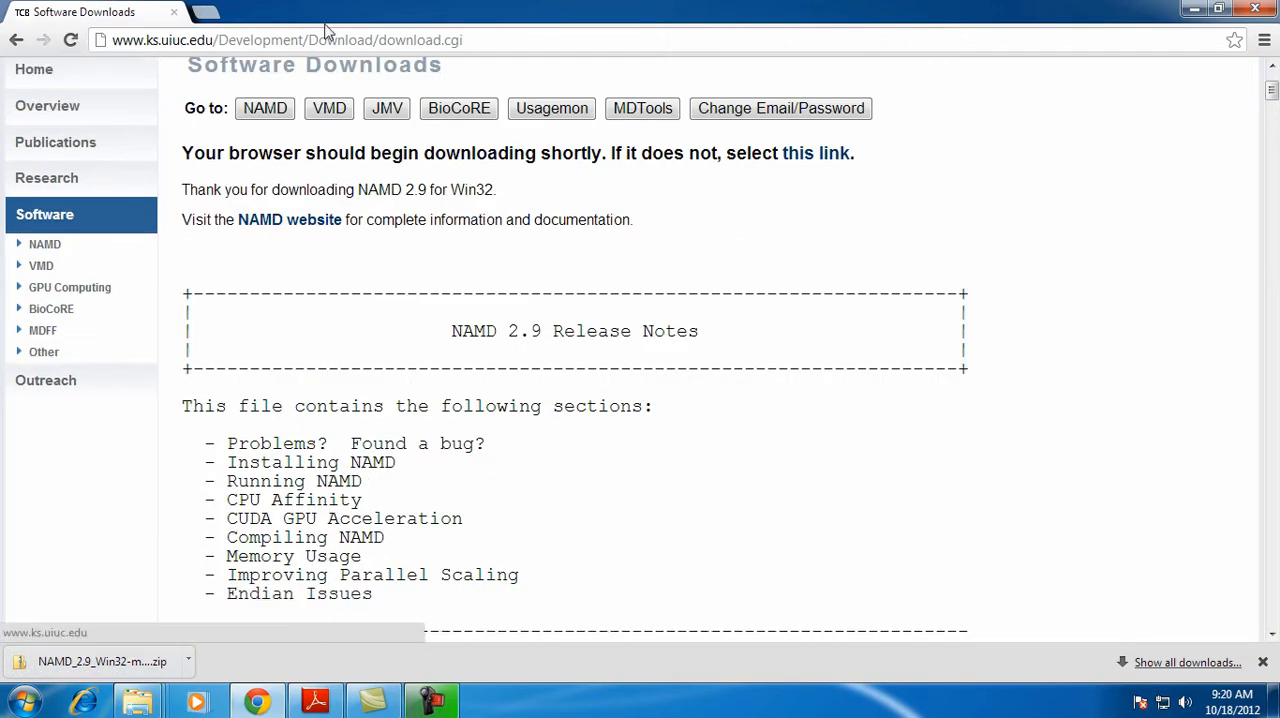
click(1260, 10)
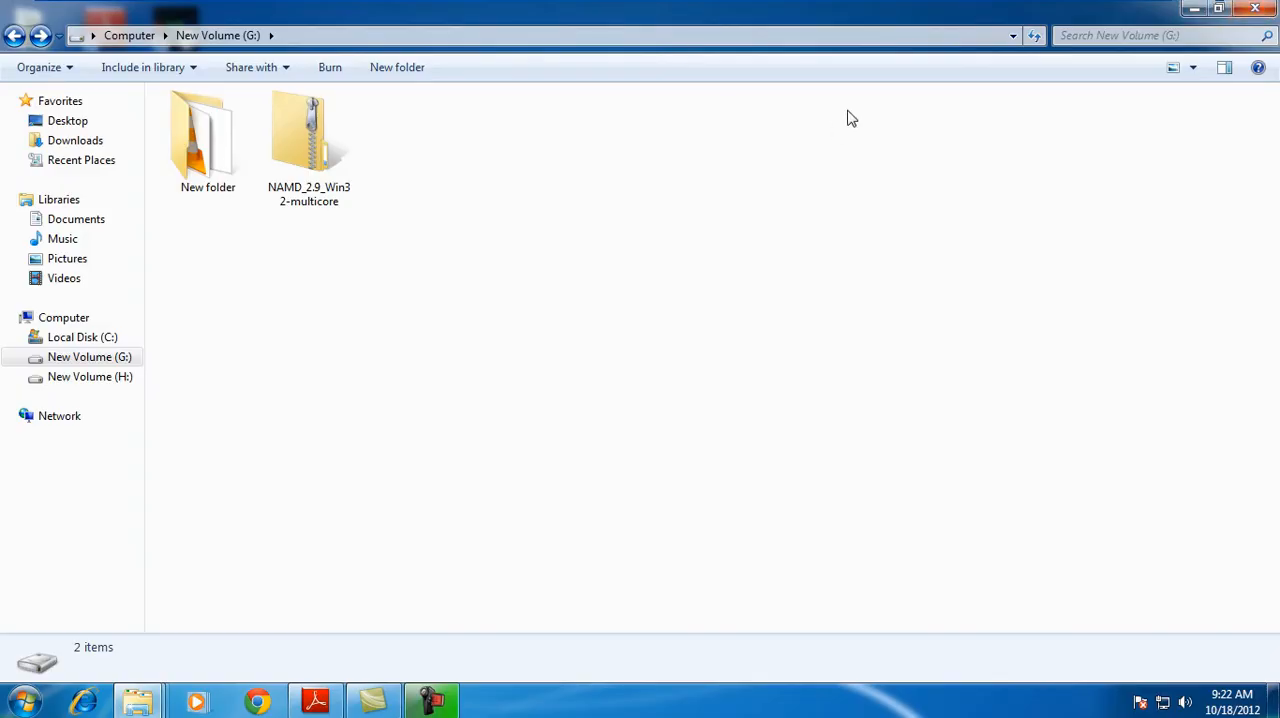
double_click(310, 160)
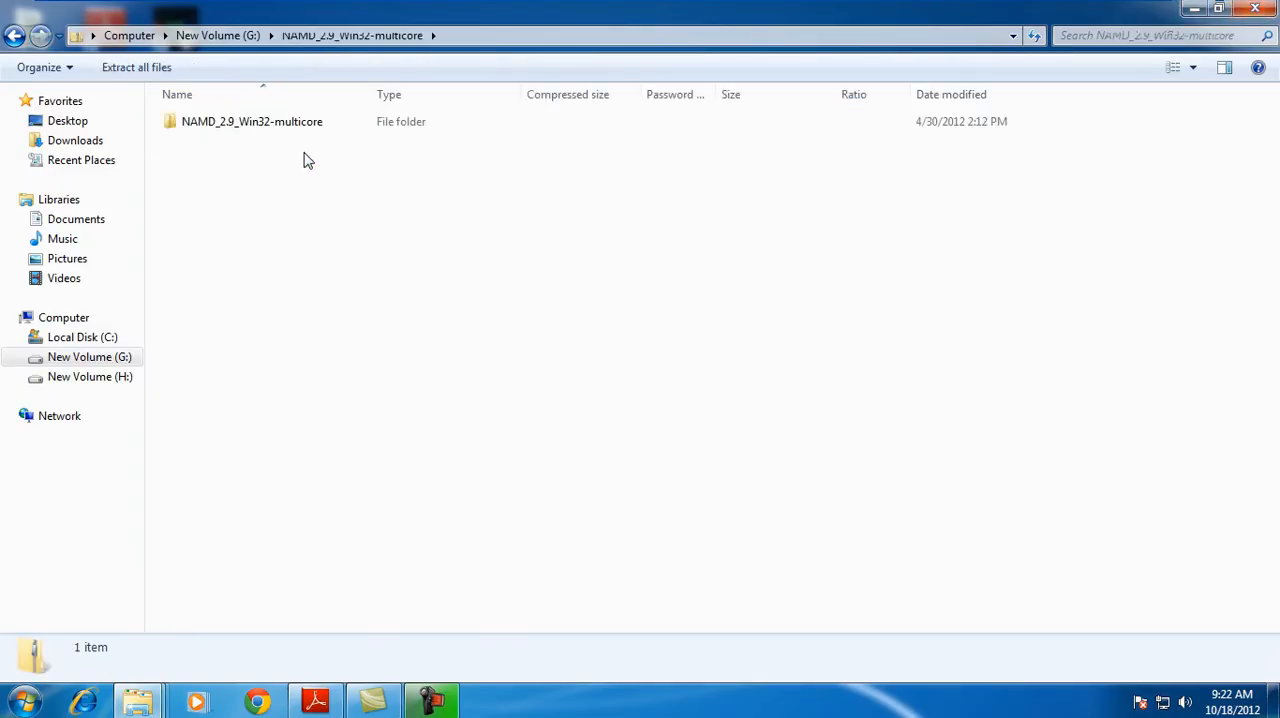
Copy the NAMD_2.9_Win32-multicore folder out of the archive and paste it into Local Disk (C:)
click(301, 121)
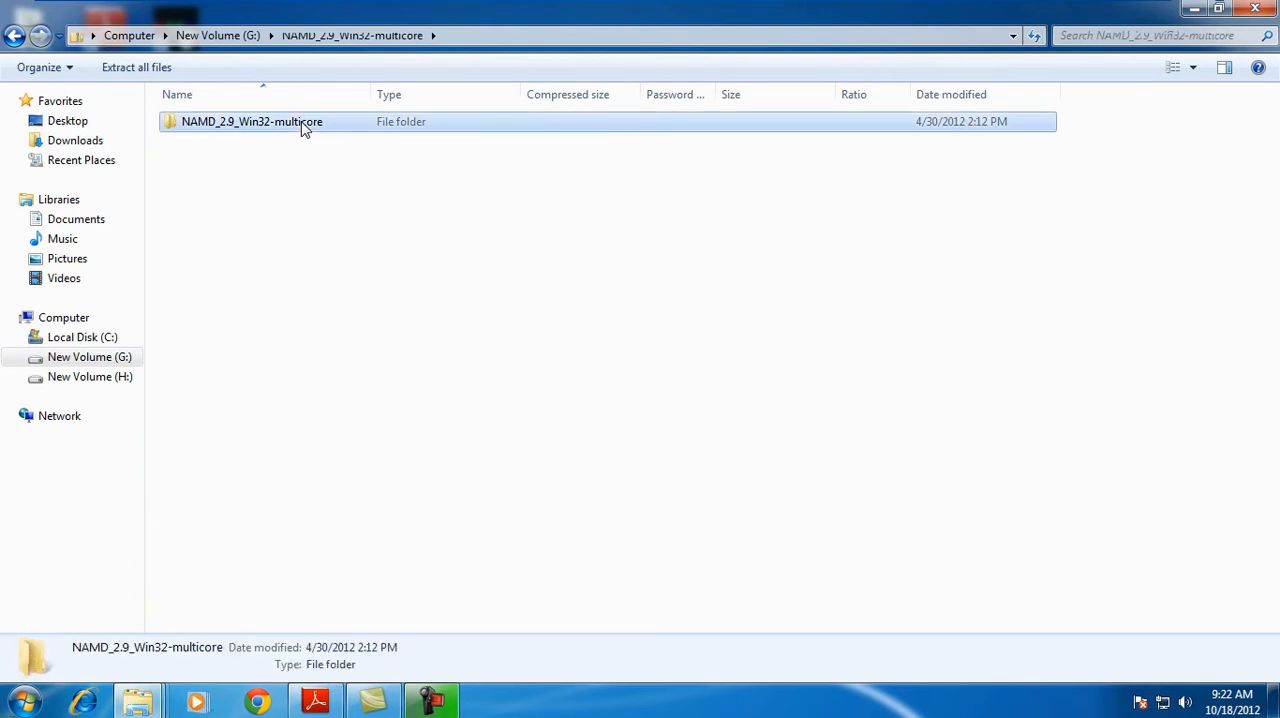
right_click(301, 121)
click(347, 204)
click(1238, 16)
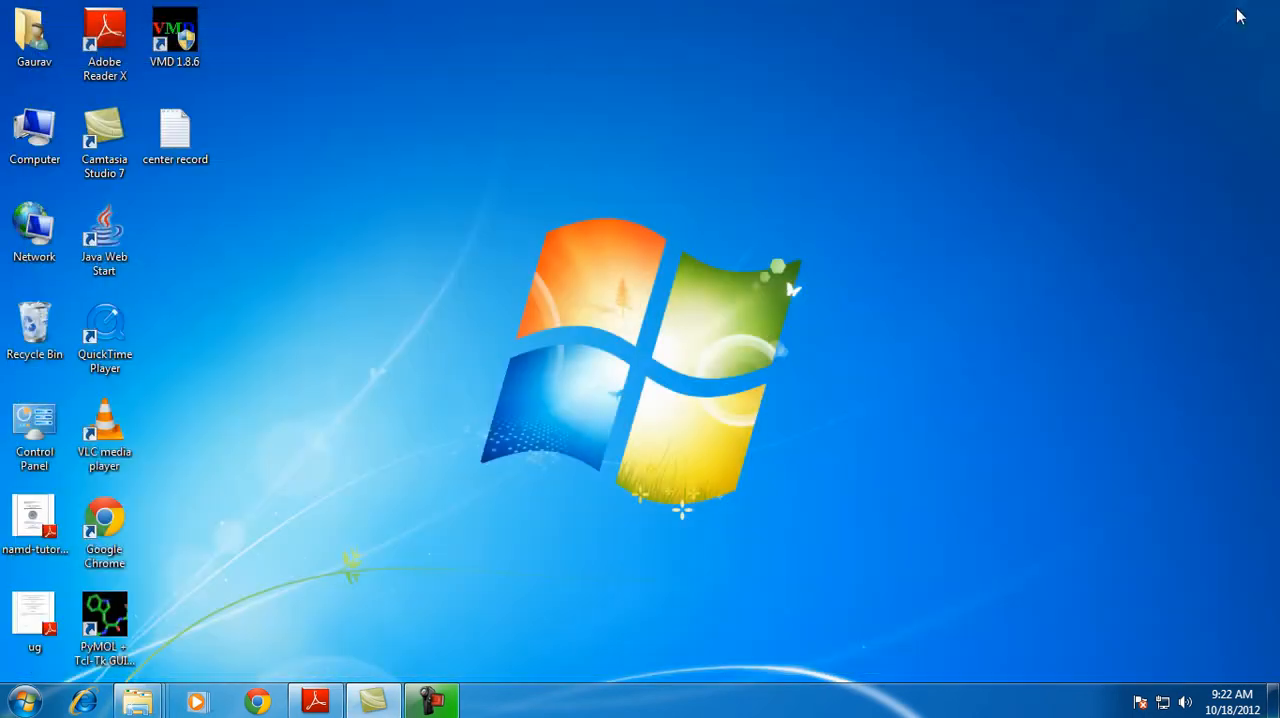
double_click(30, 135)
click(285, 160)
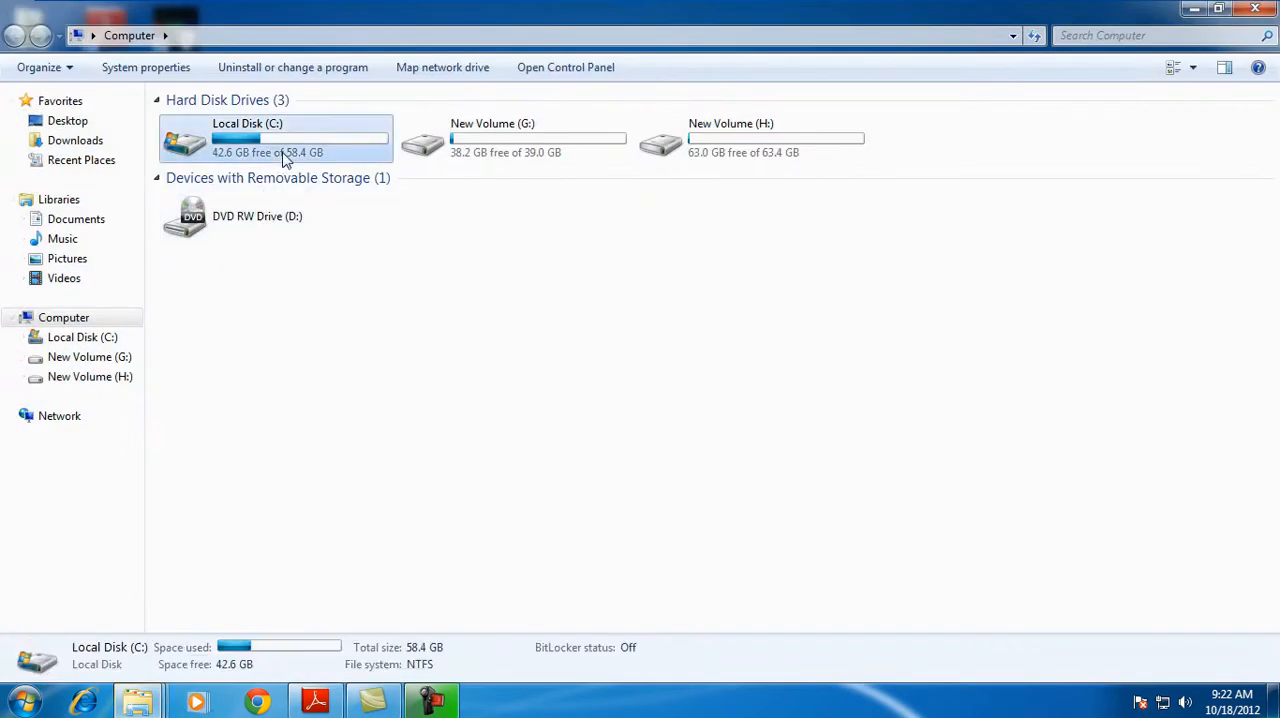
double_click(285, 160)
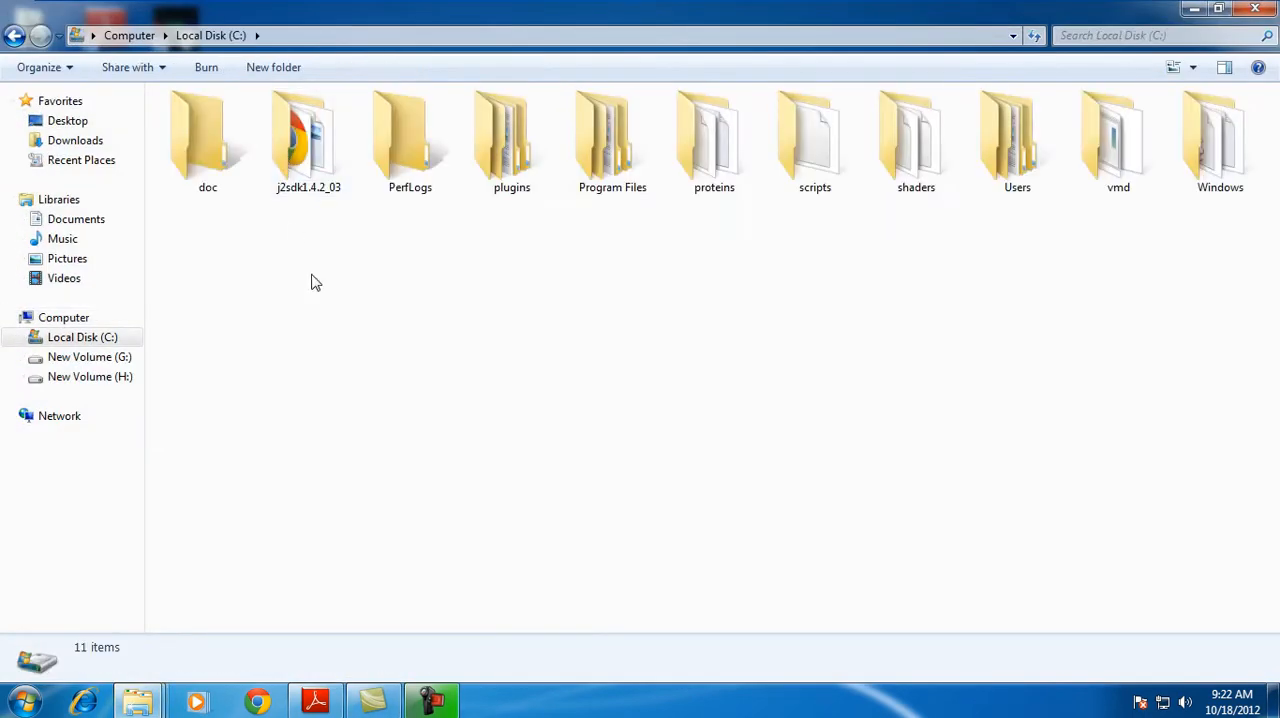
right_click(491, 296)
click(556, 394)
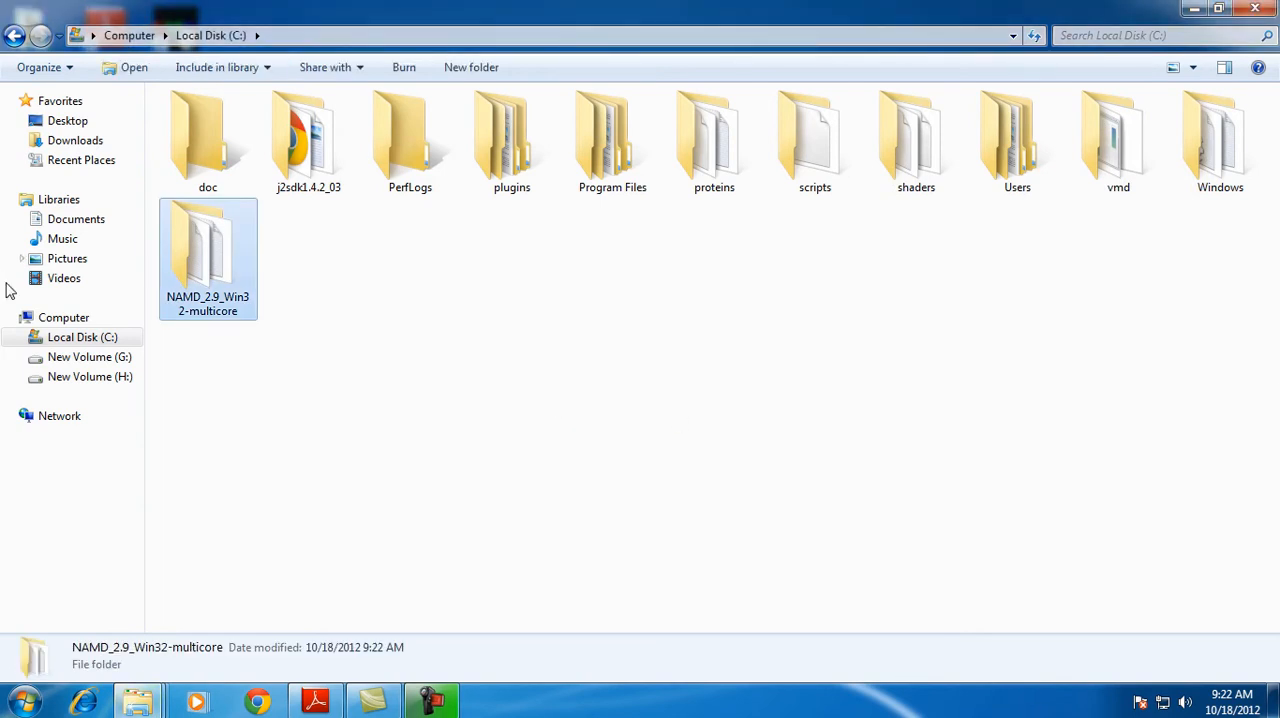
Rename the pasted NAMD_2.9_Win32-multicore folder on Local Disk (C:) to NAMD_2.9
right_click(213, 293)
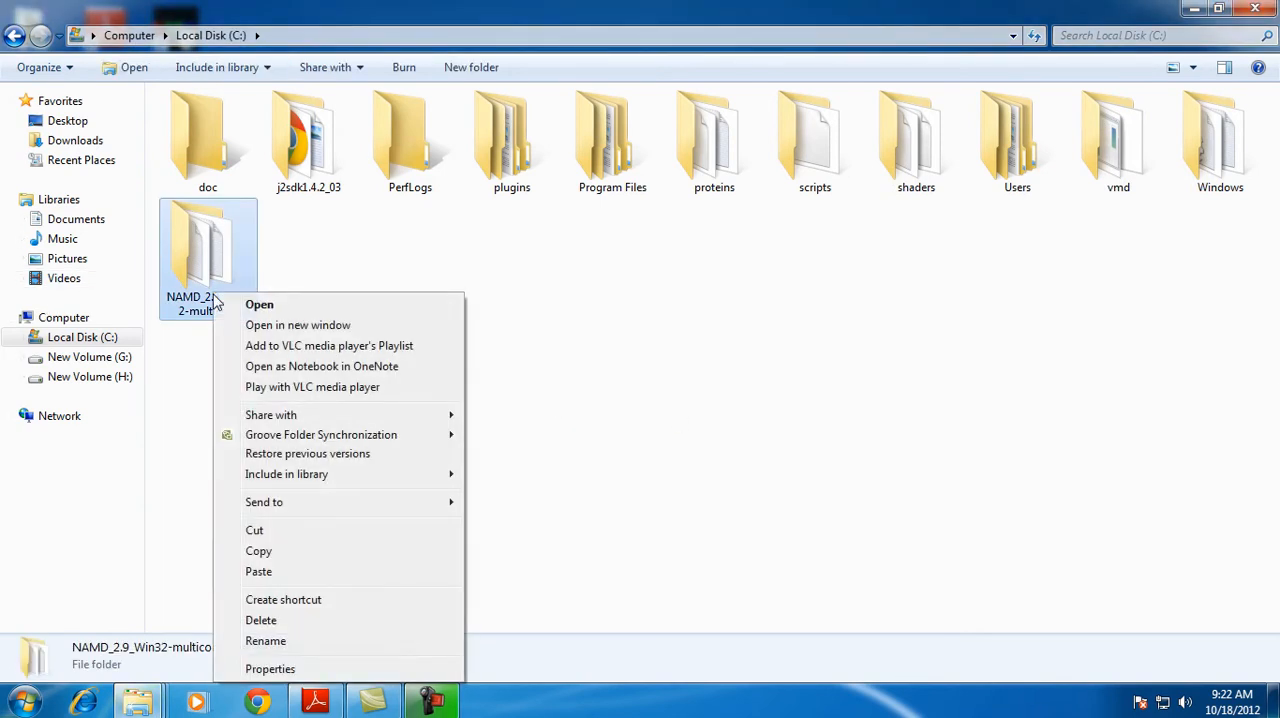
click(272, 641)
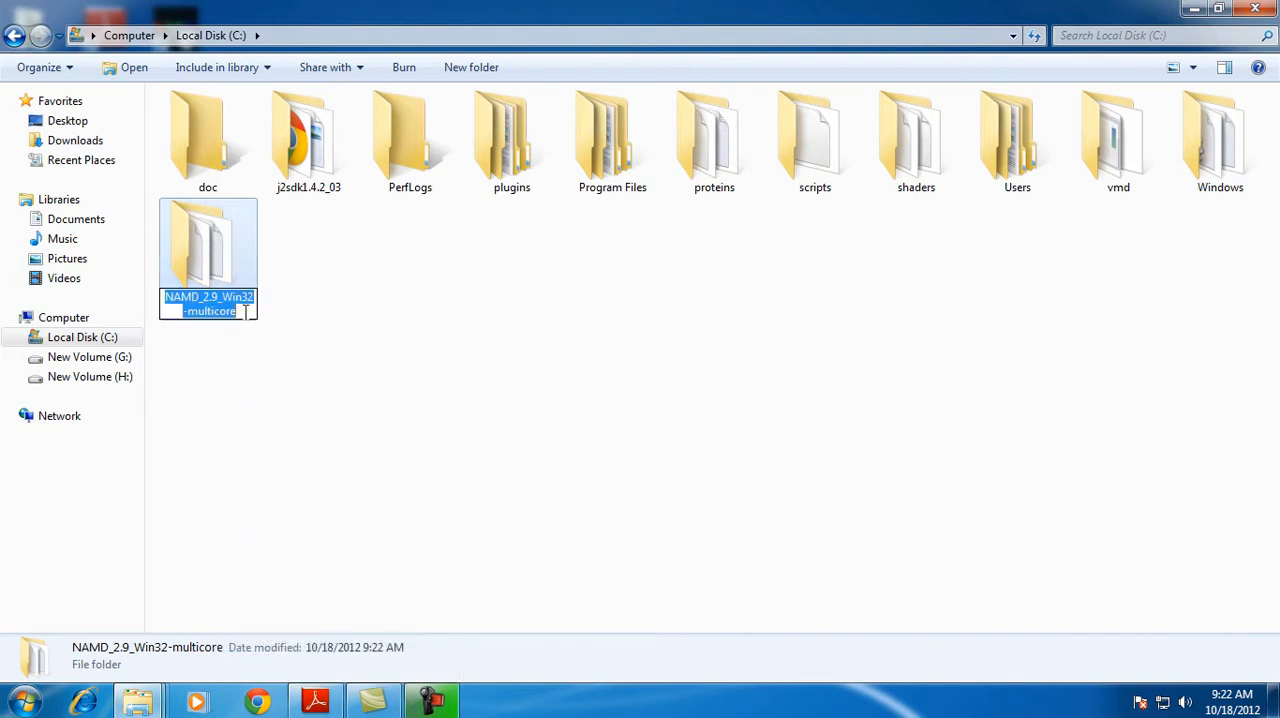
click(246, 311)
key(BackSpace)
key(BackSpace)
key(BackSpace)
key(BackSpace)
key(BackSpace)
key(BackSpace)
key(BackSpace)
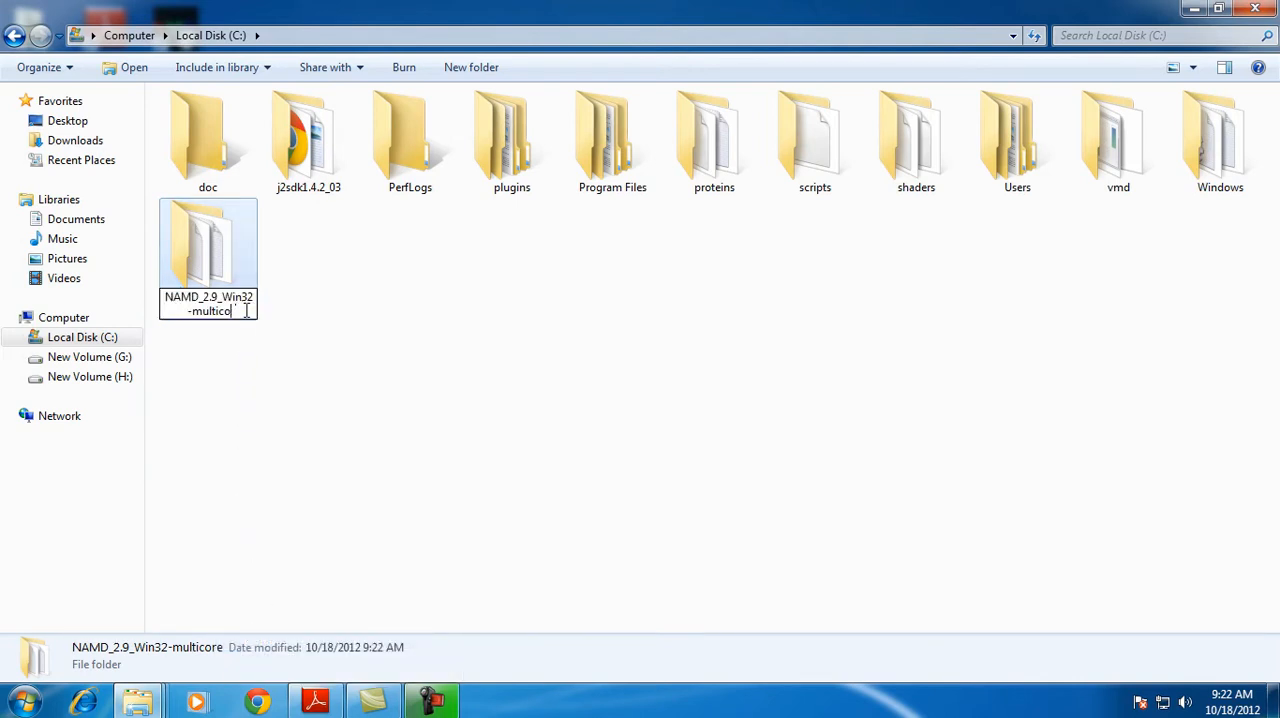
key(BackSpace)
key(BackSpace)
key(BackSpace)
key(BackSpace)
key(BackSpace)
key(BackSpace)
key(BackSpace)
key(BackSpace)
key(BackSpace)
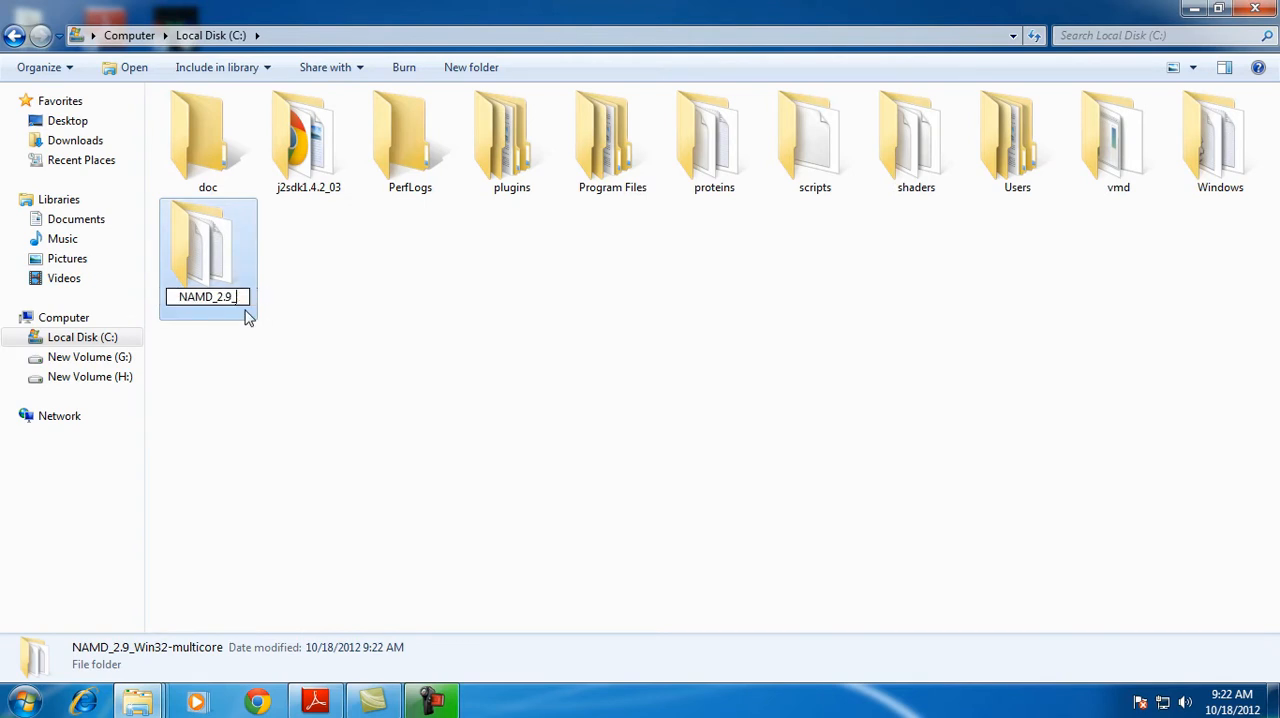
click(309, 384)
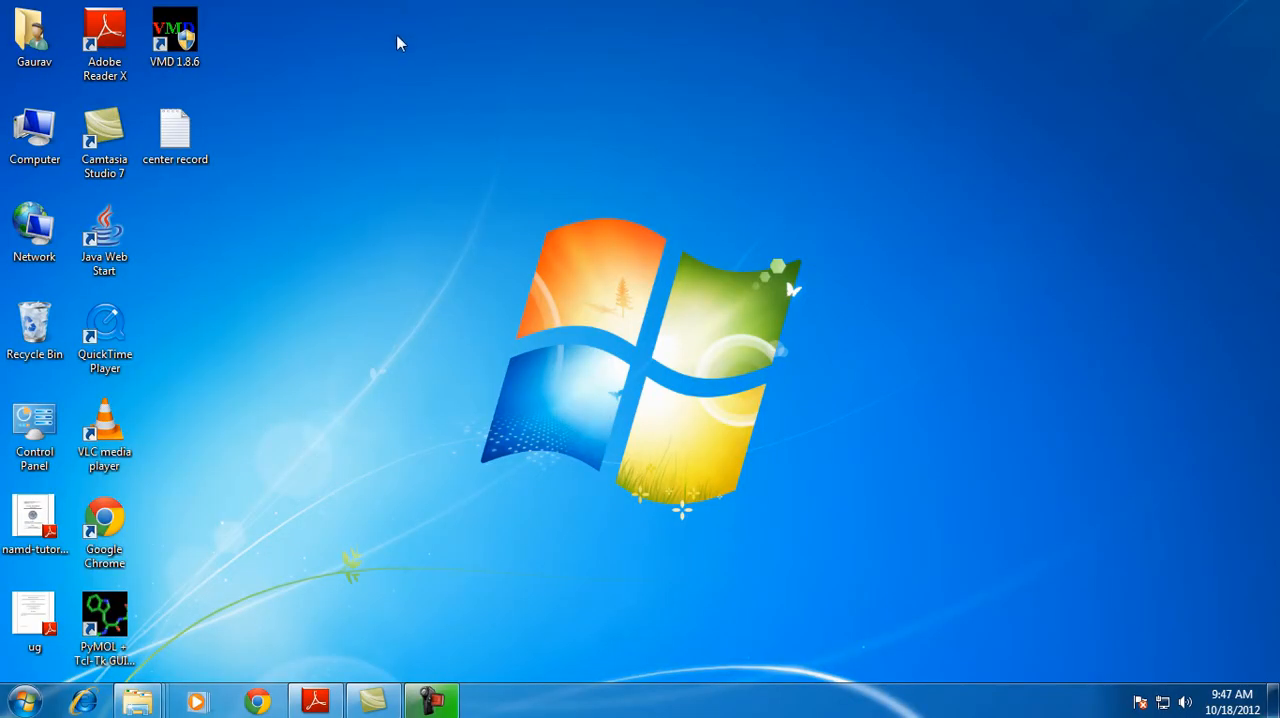
Open the Windows environment variables from the computer's advanced system settings
right_click(29, 131)
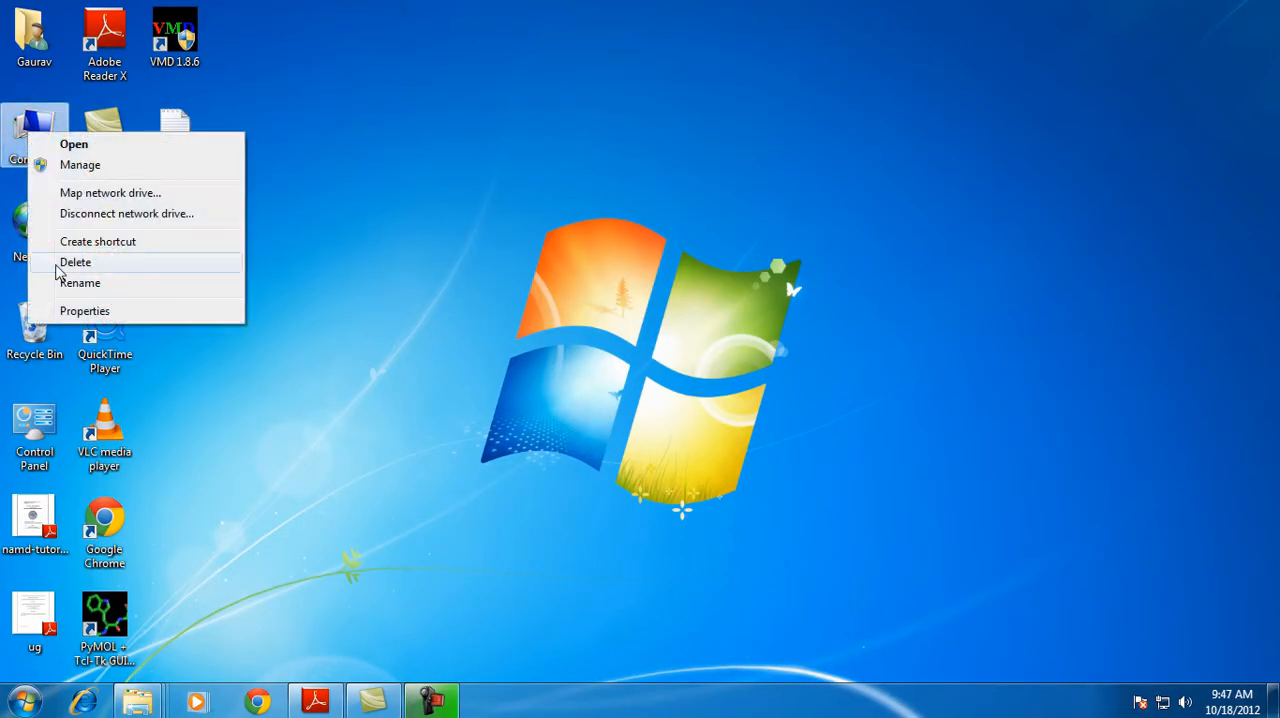
click(80, 311)
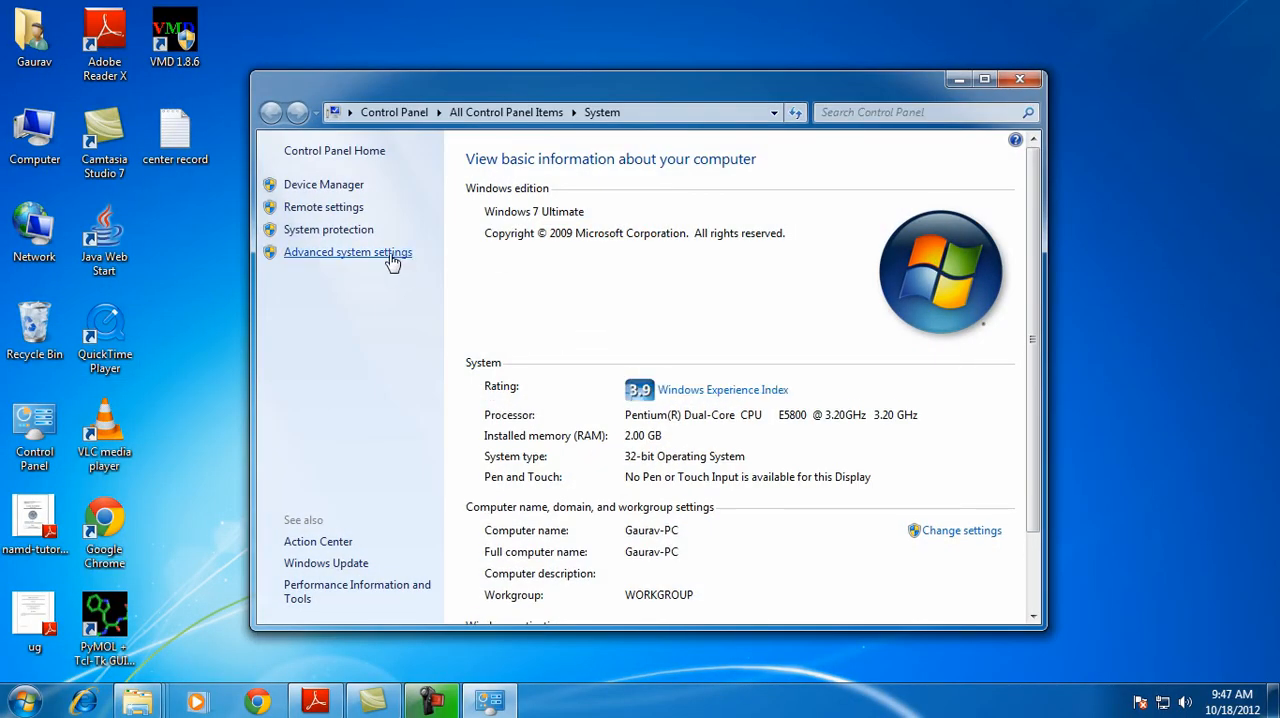
click(392, 262)
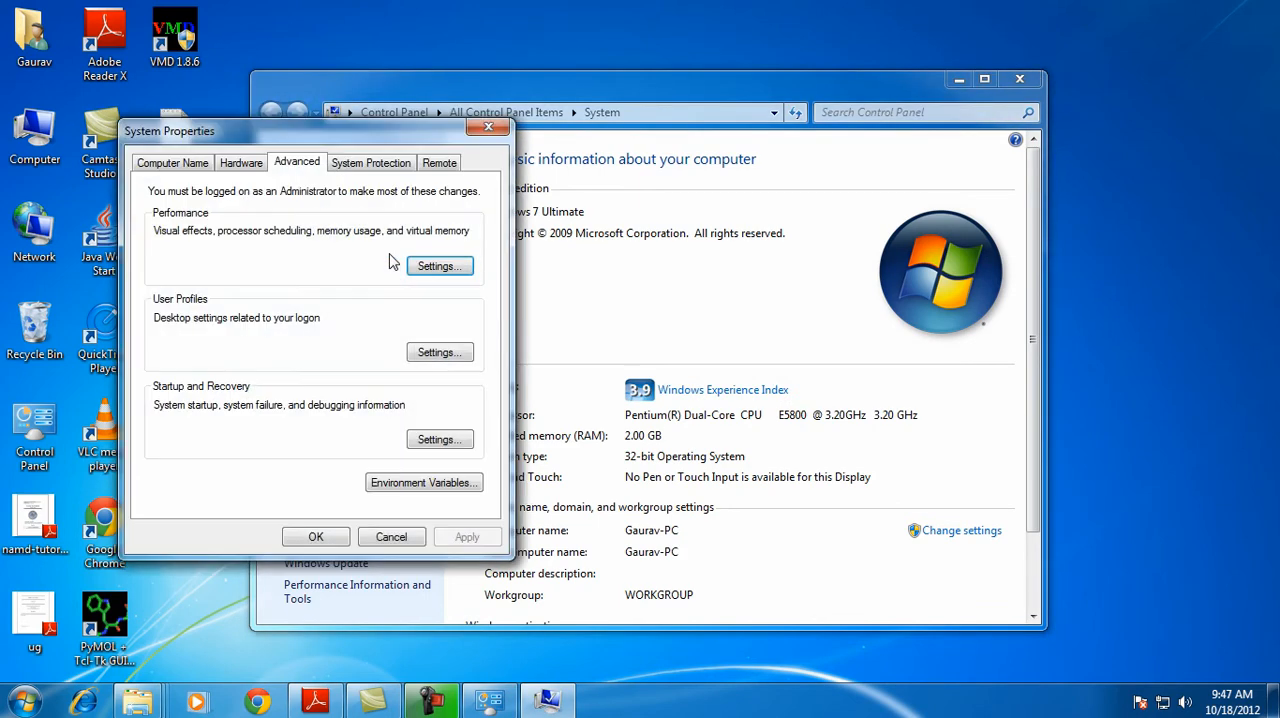
click(391, 483)
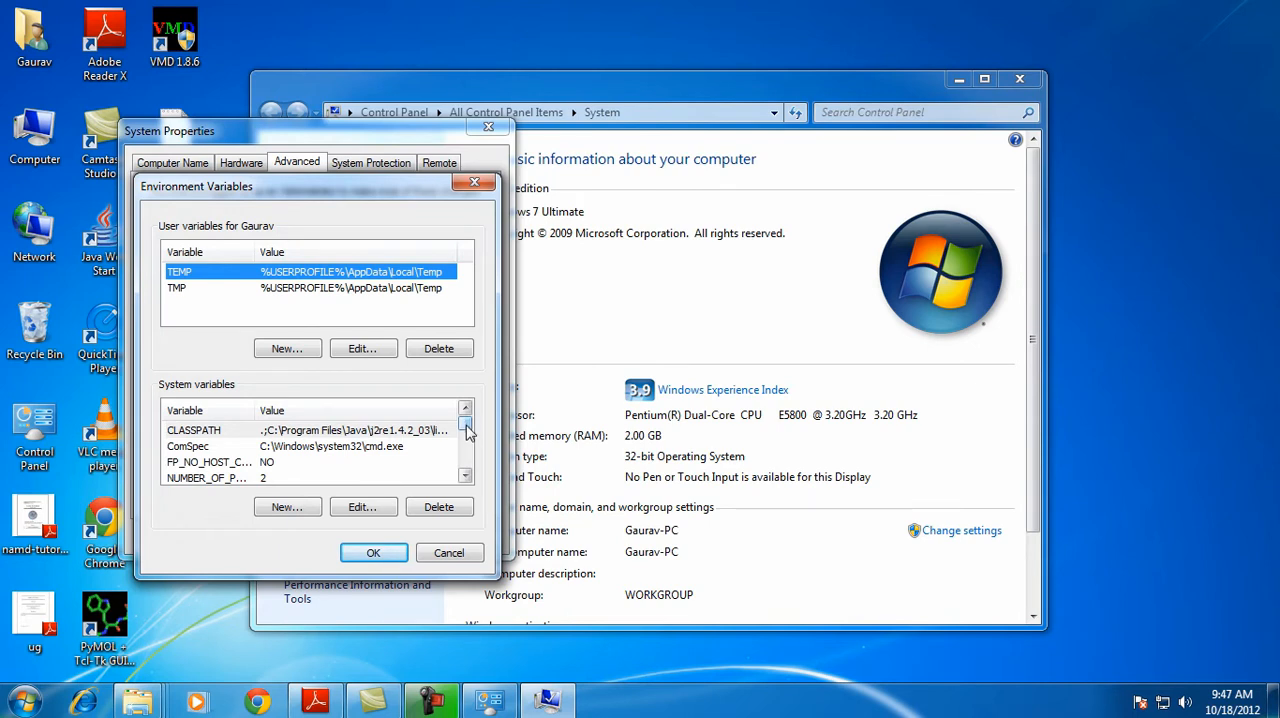
Append ;c:\NAMD_2.9 to the value of the Path system variable, accept the changes and close the system settings
scroll(465, 432, down, 2)
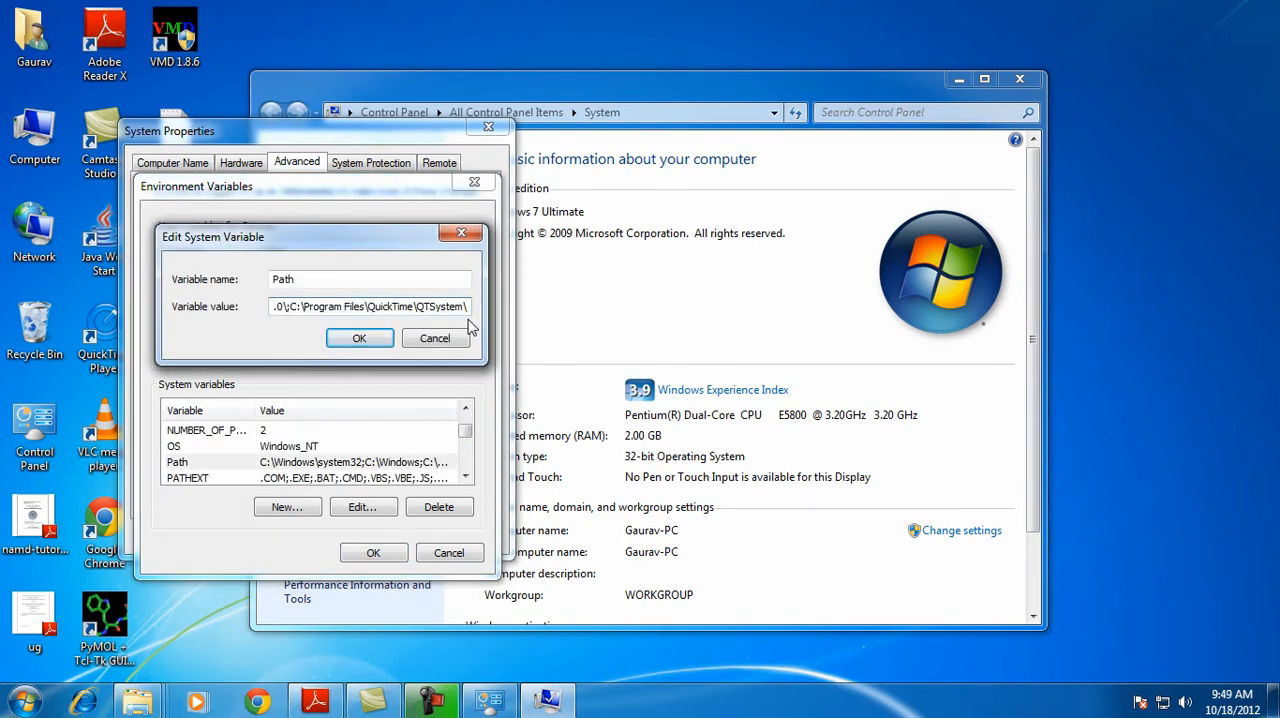
text(;)
text(;)
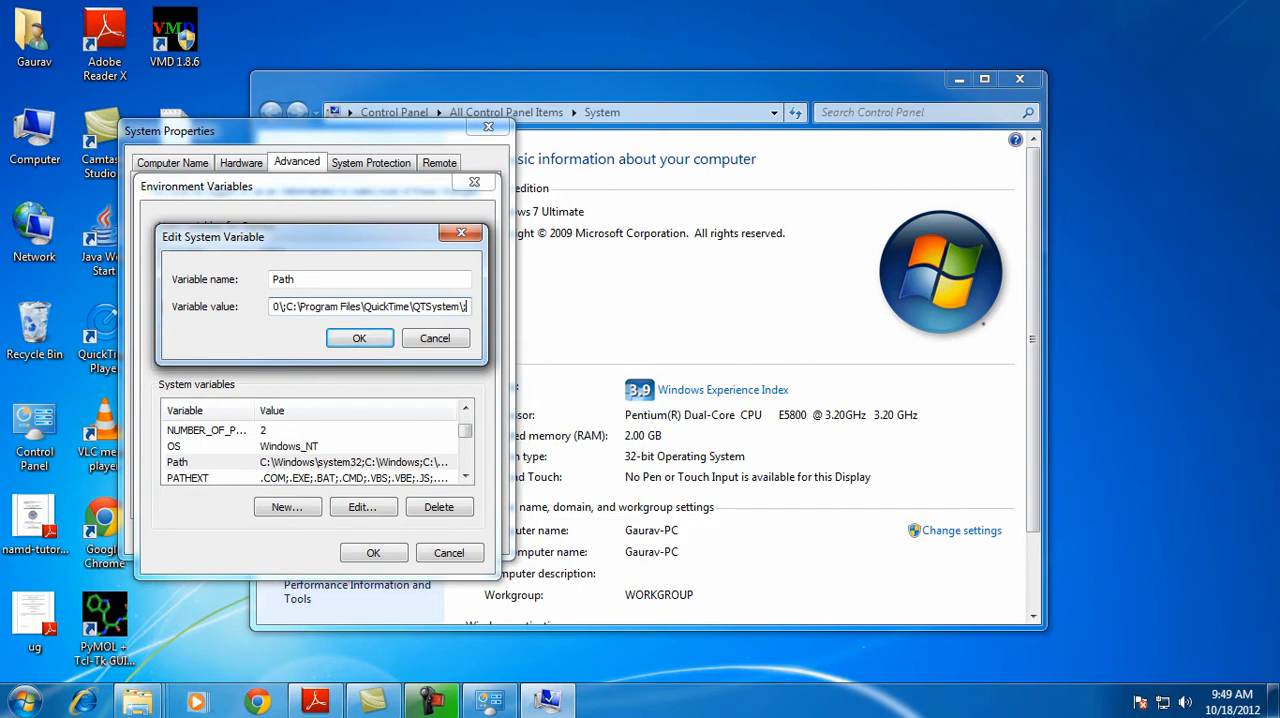
text(c)
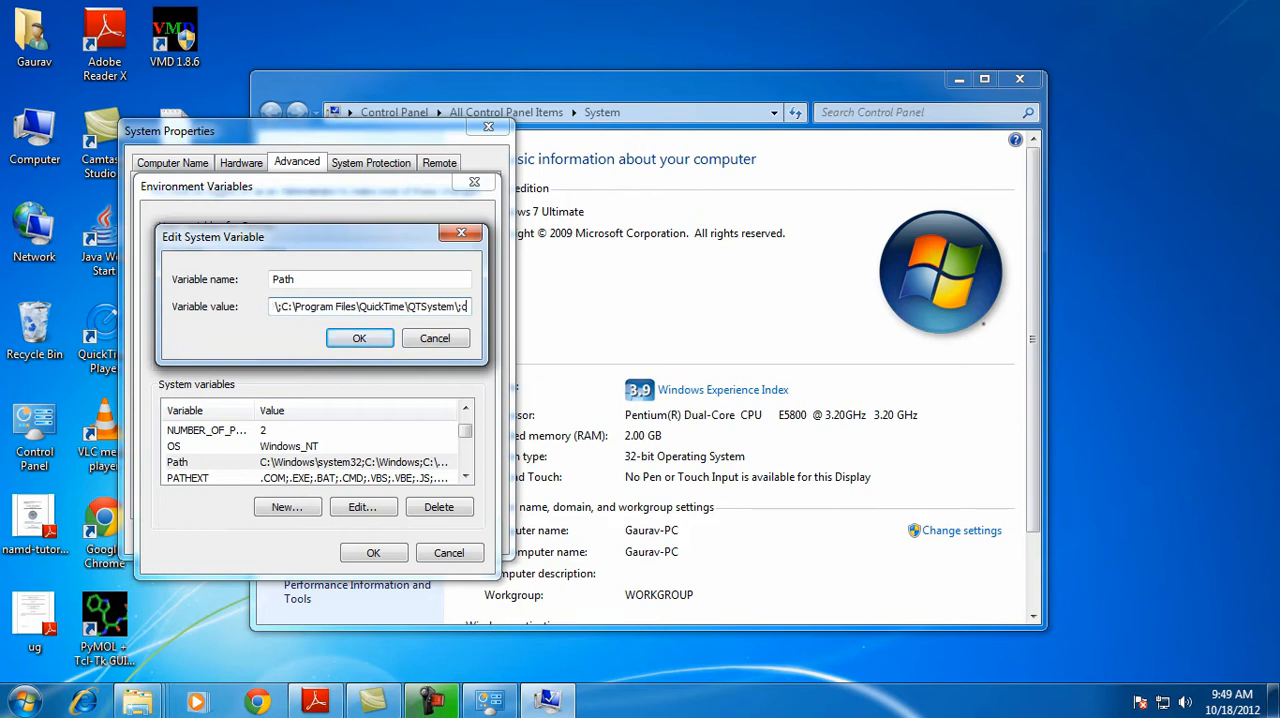
text(:\)
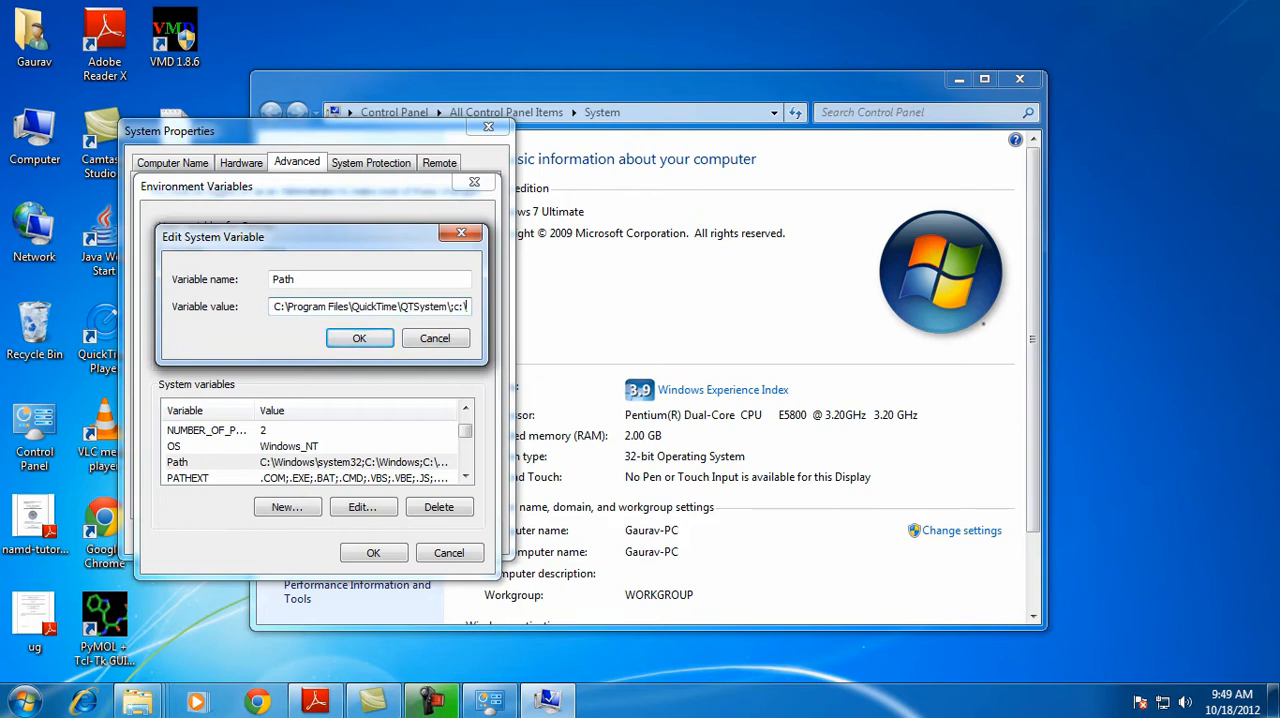
text(NAMD)
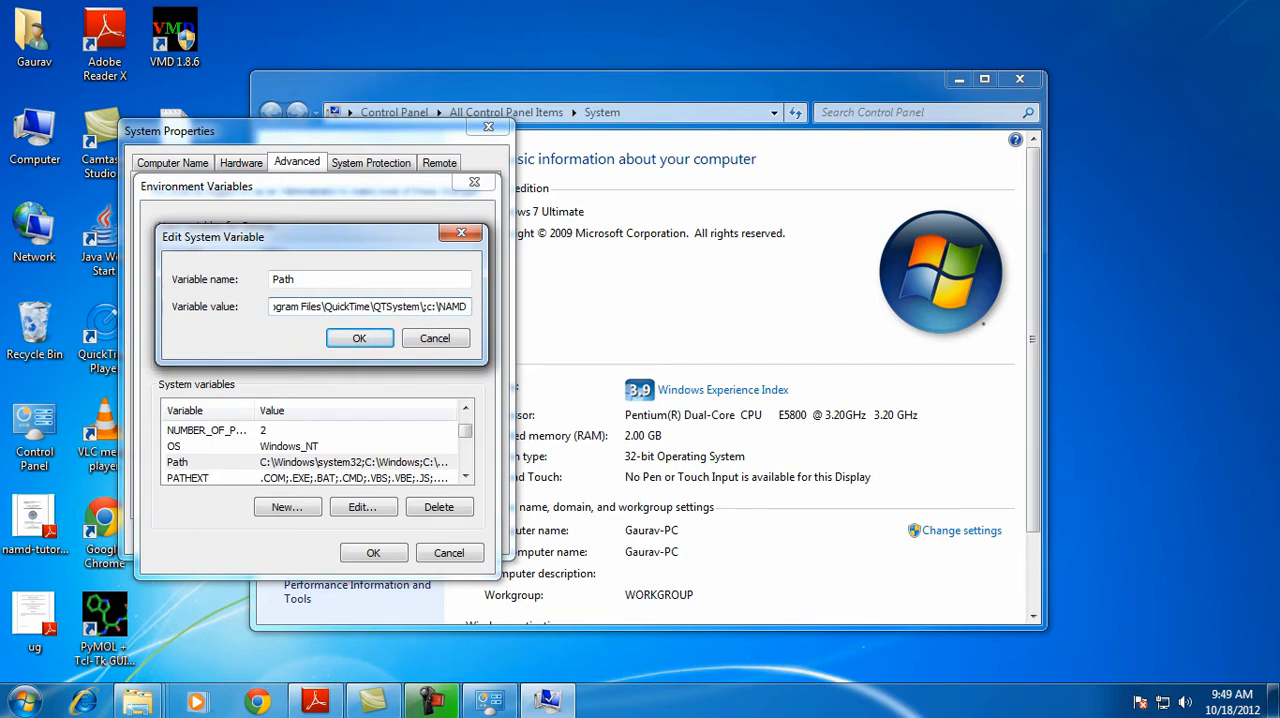
text(_2.9)
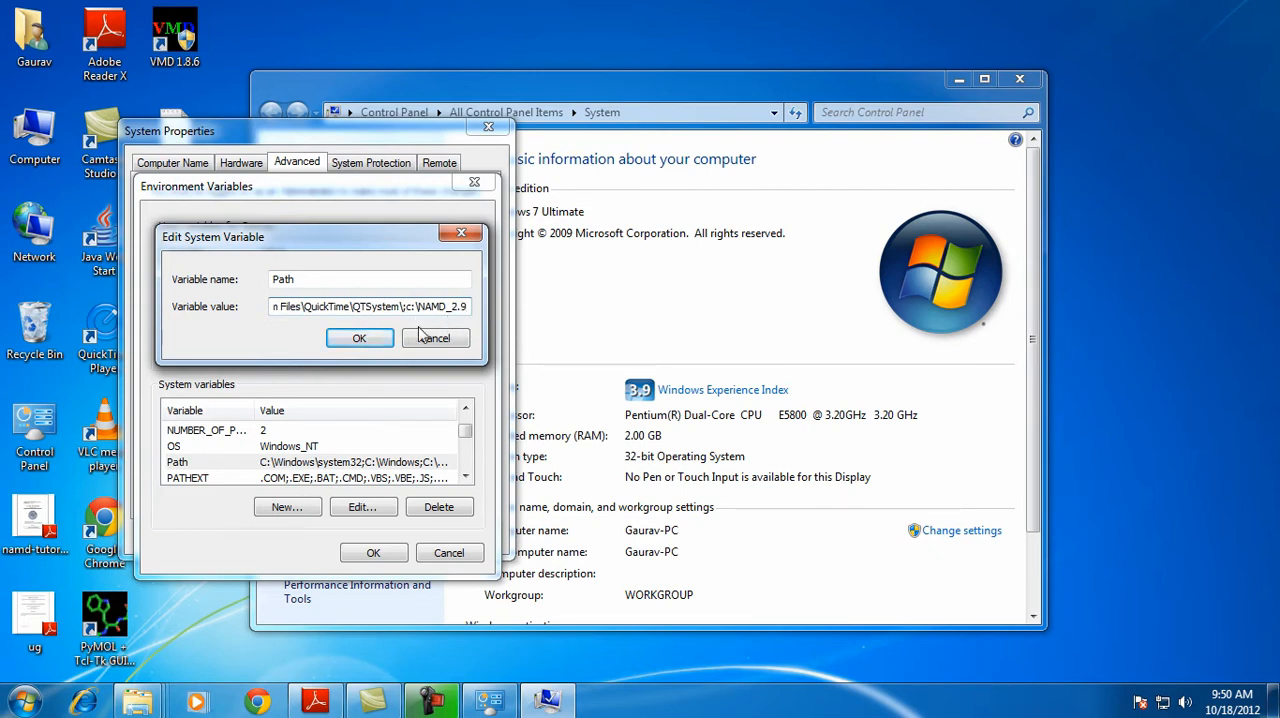
click(372, 340)
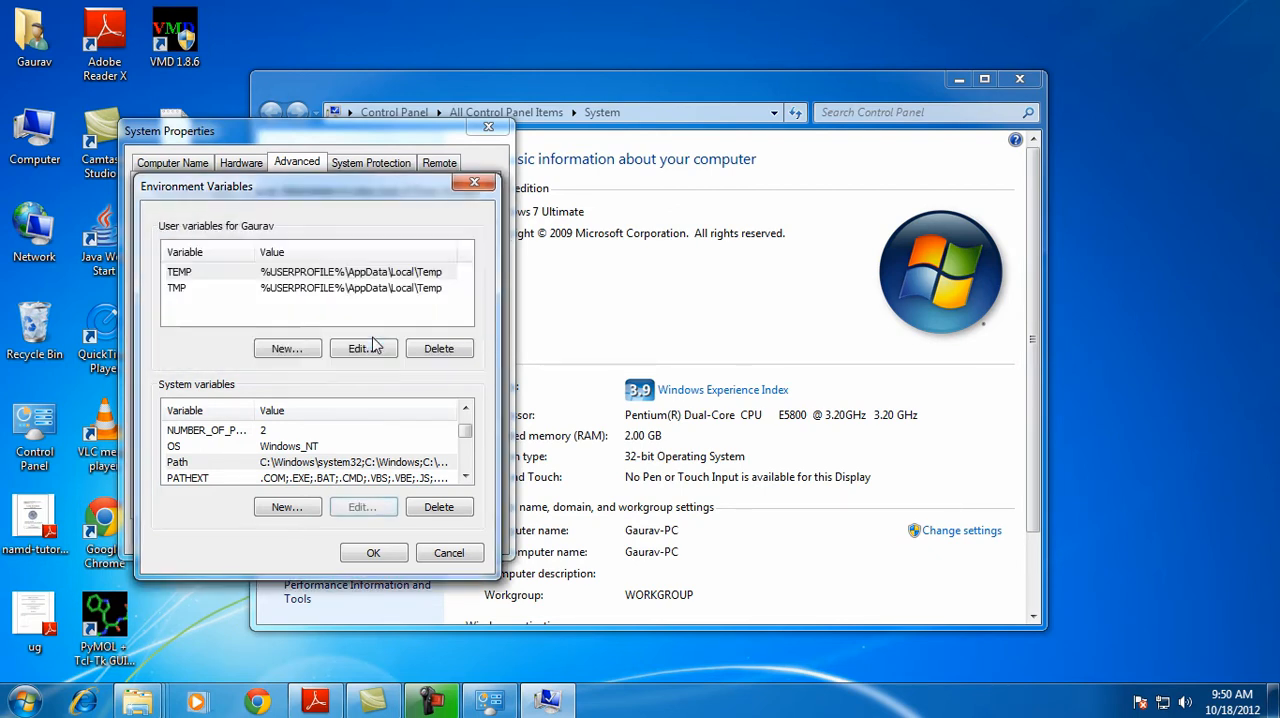
click(378, 553)
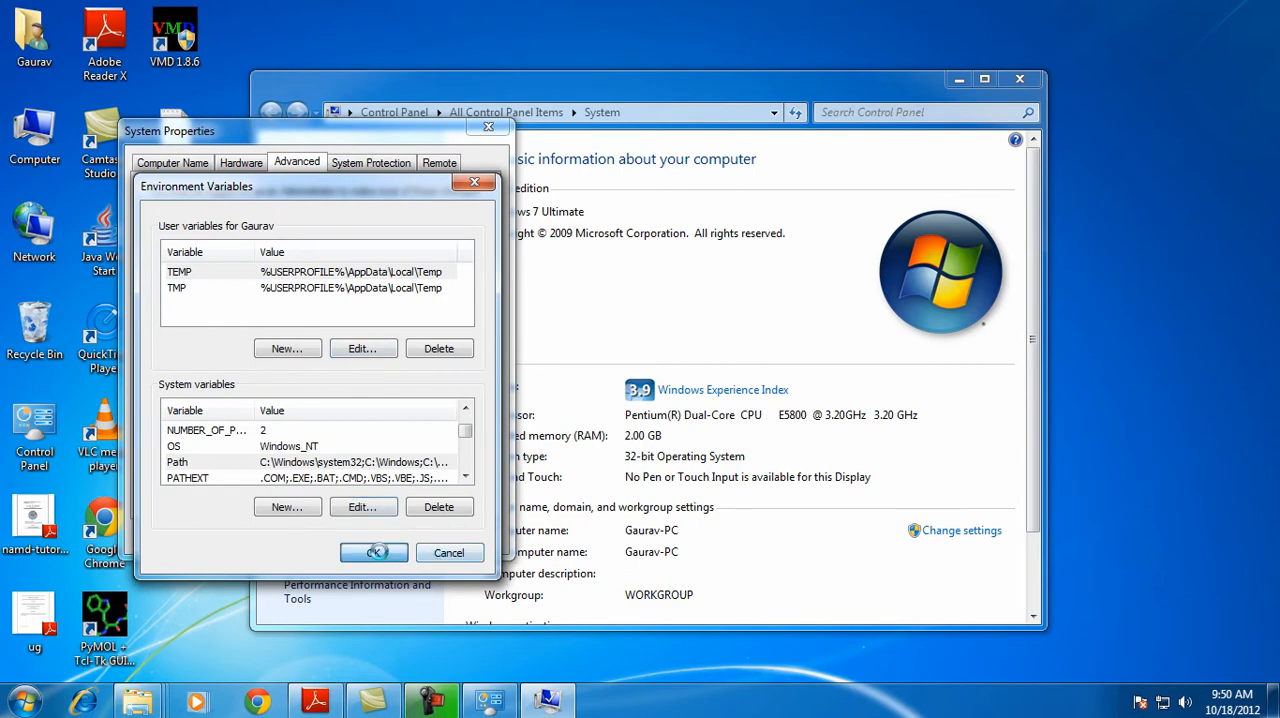
click(321, 537)
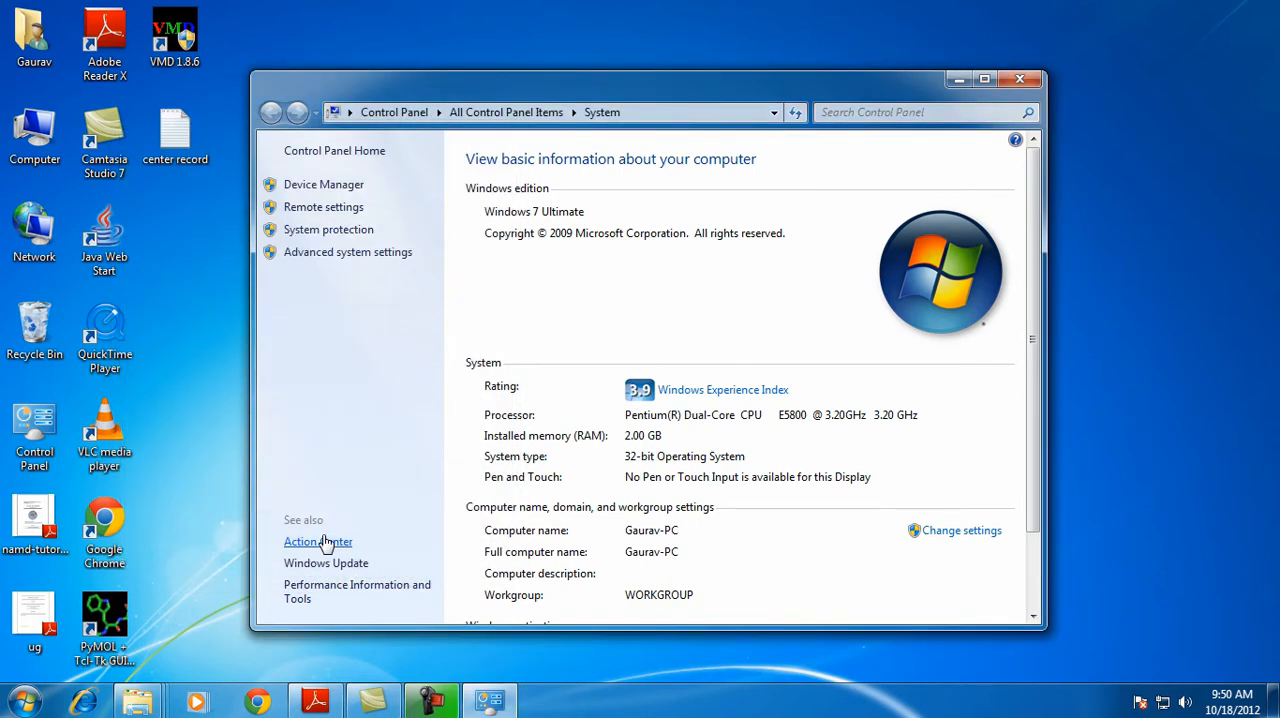
click(1021, 79)
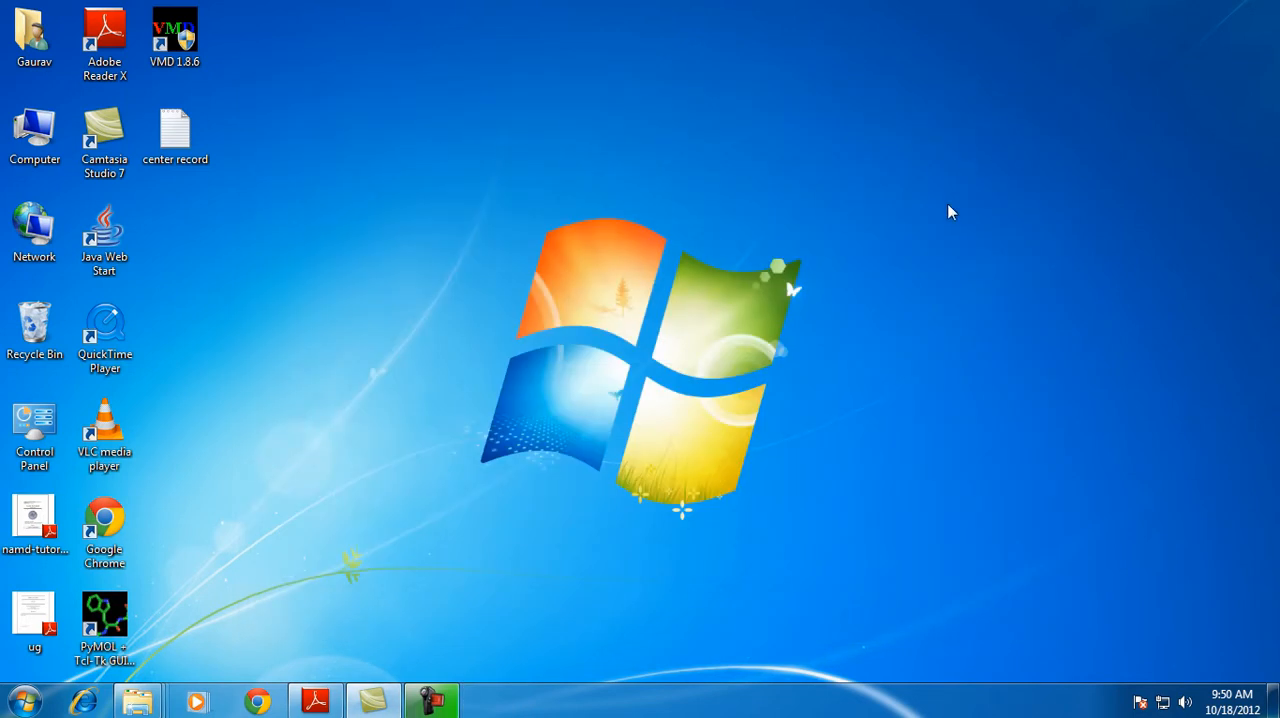
click(26, 701)
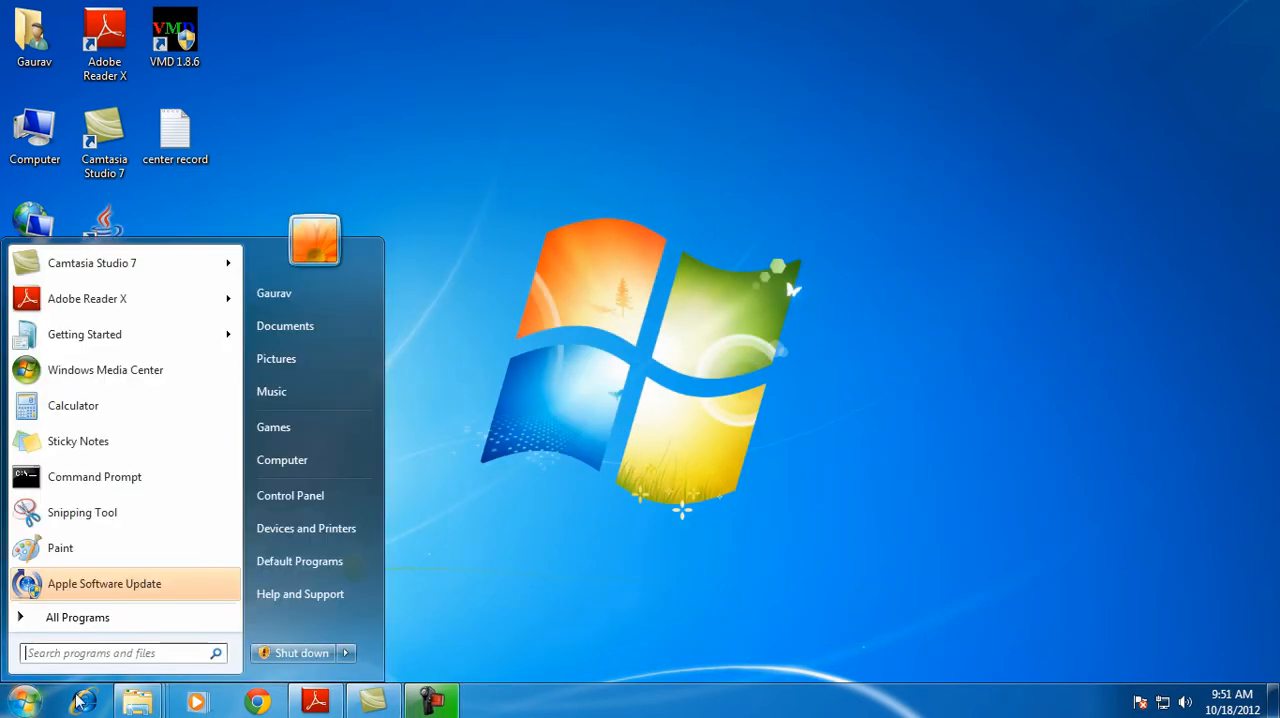
text(C)
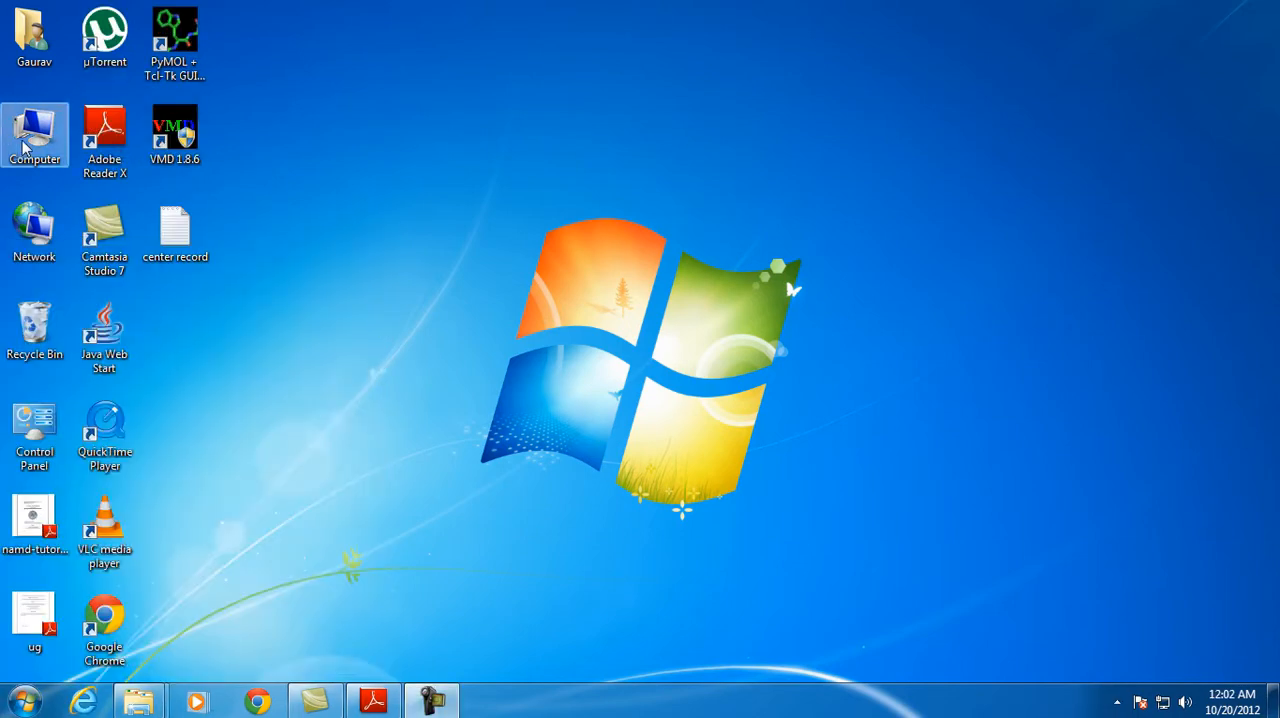
Open the folder C:\vmd\namd-tutorial-files\1-2-sphere in the file manager
double_click(22, 147)
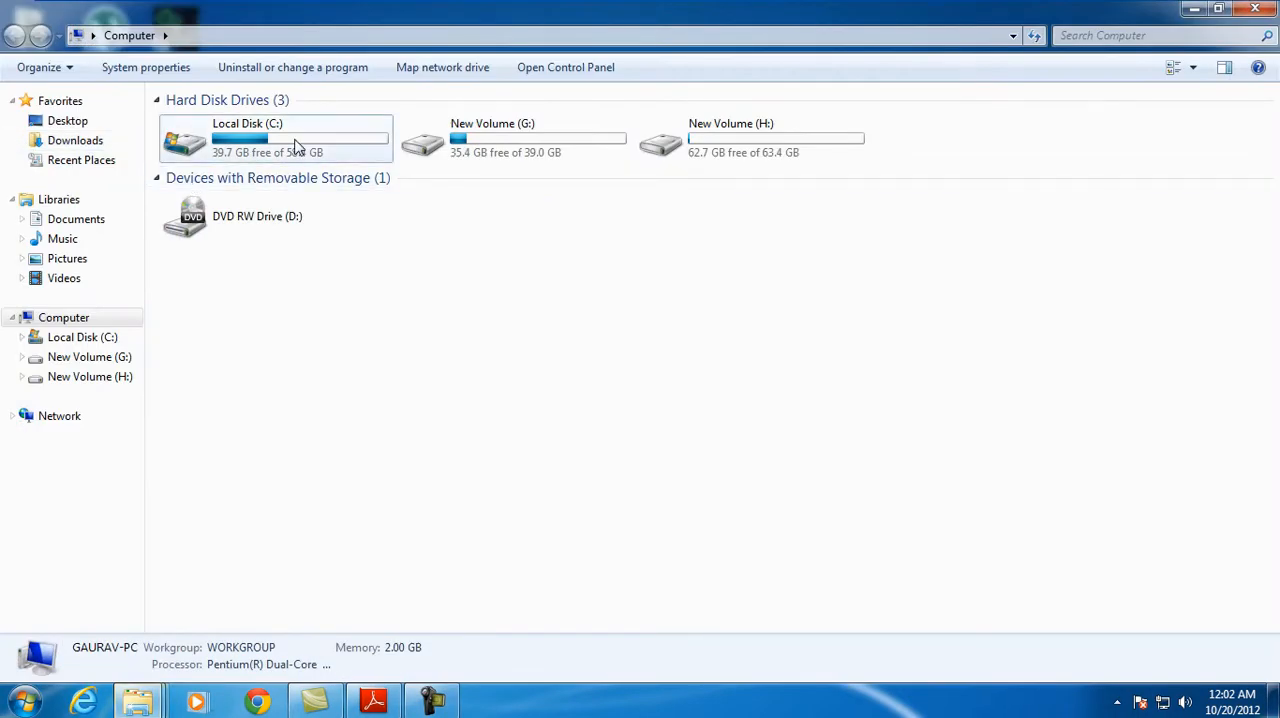
double_click(285, 155)
double_click(1228, 158)
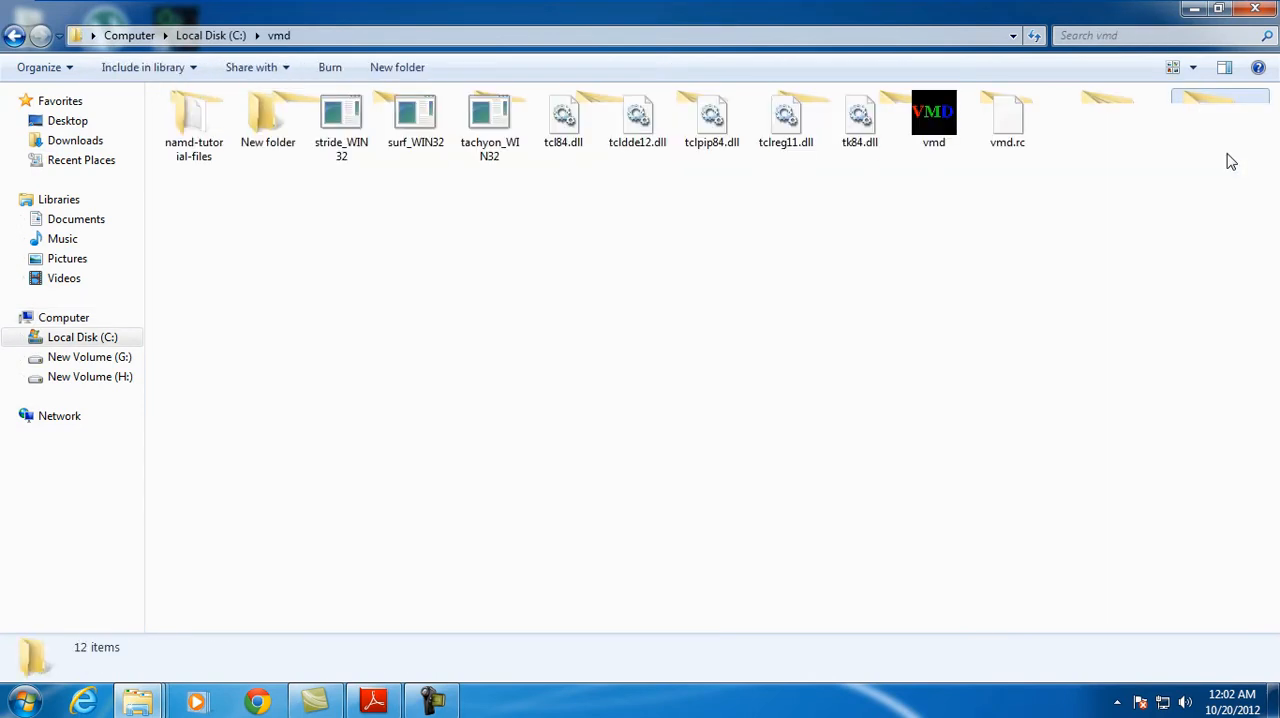
double_click(194, 127)
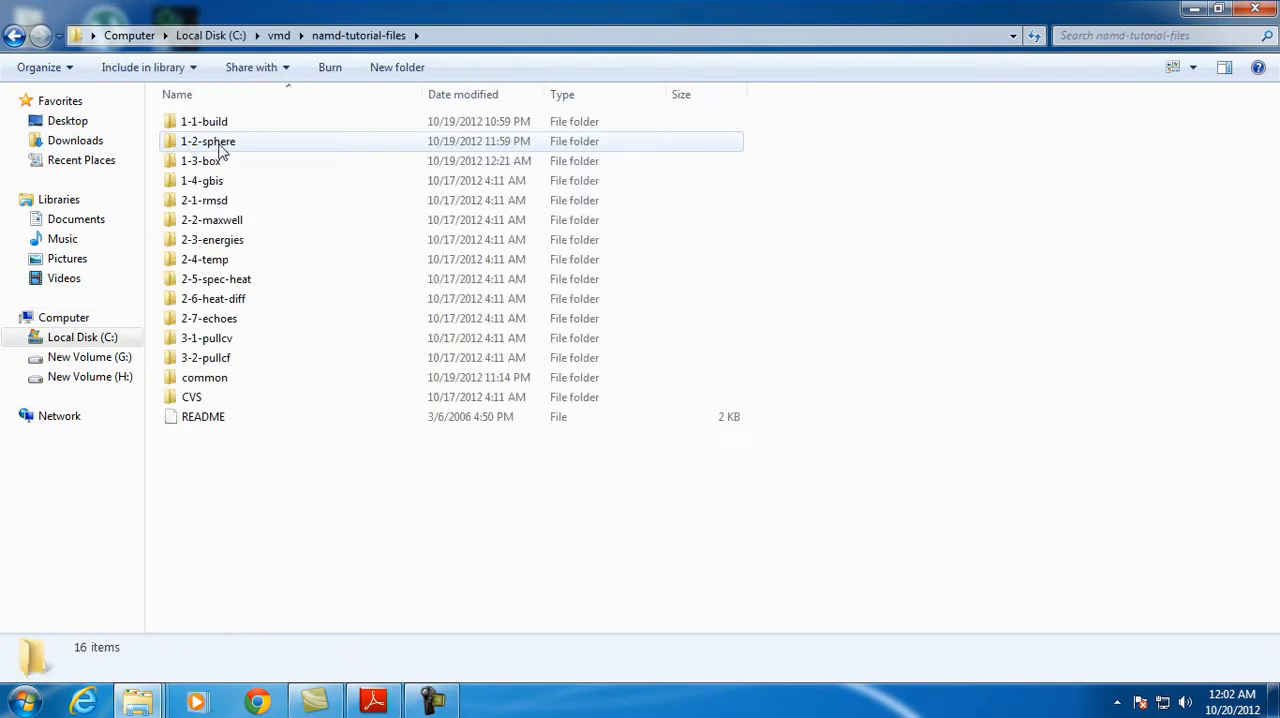
double_click(241, 141)
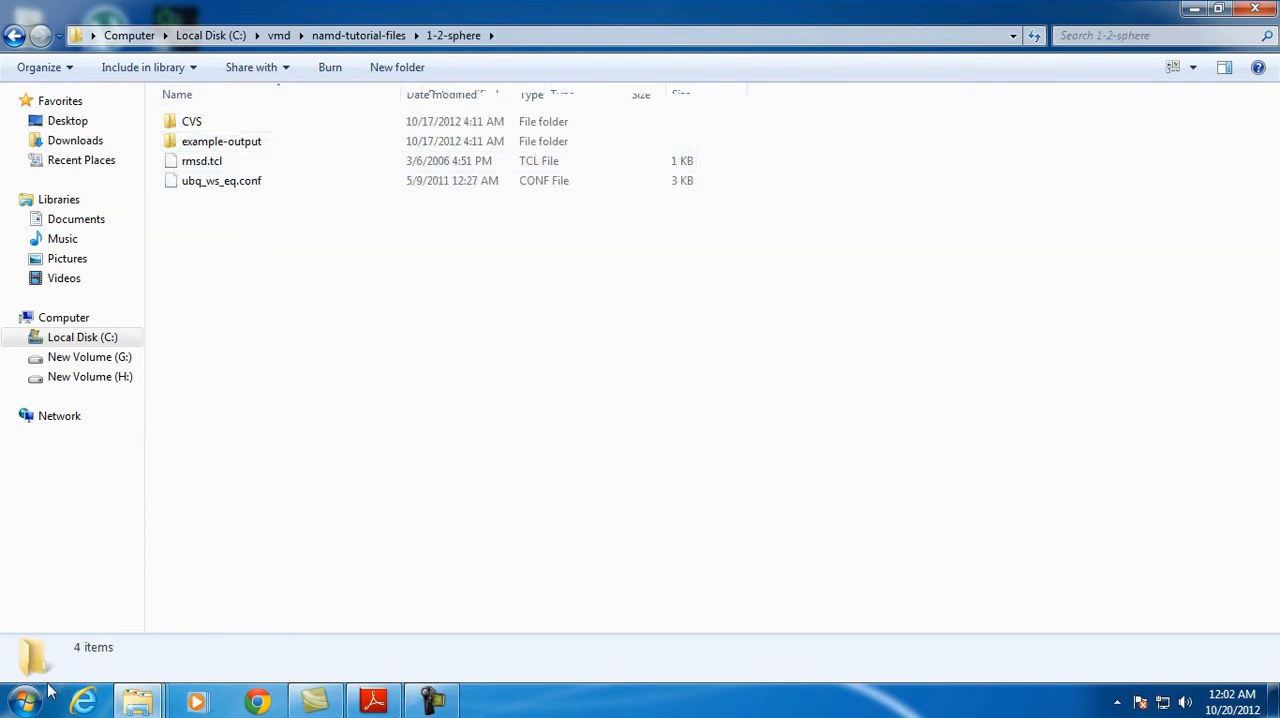
Open Command Prompt, move its window clear of the 1-2-sphere file names and reduce its height
click(24, 703)
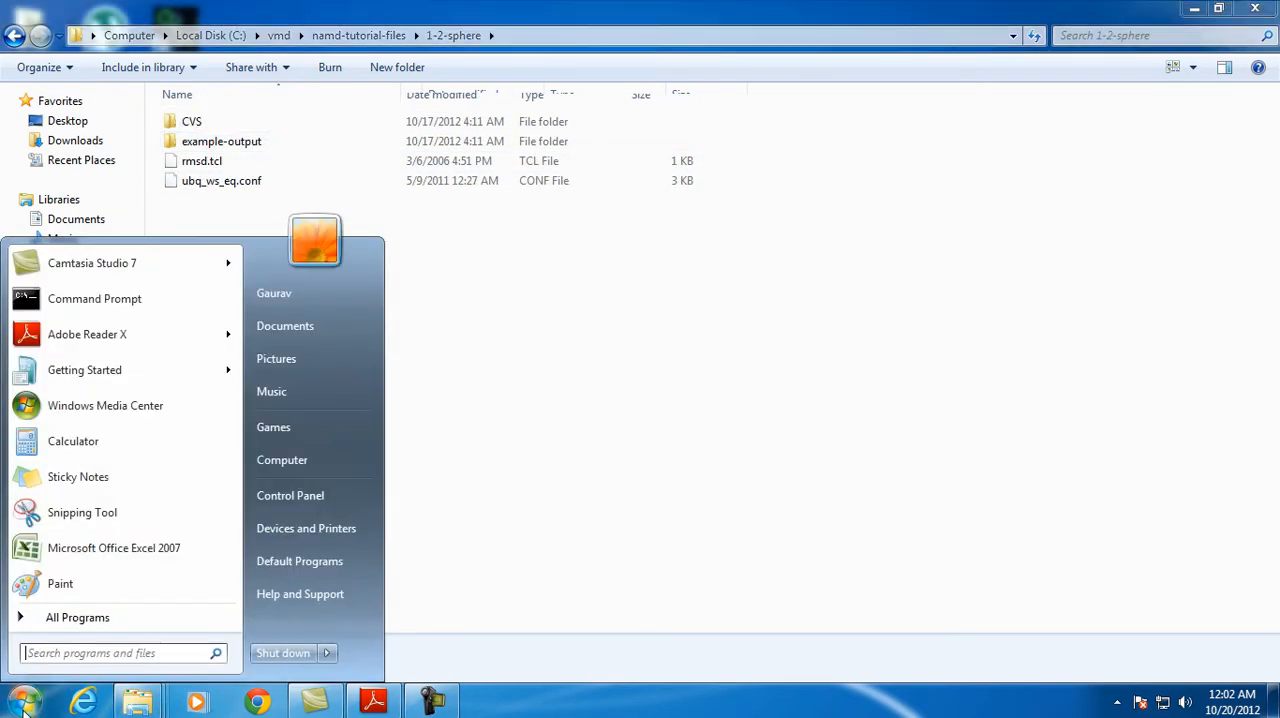
click(133, 298)
drag(437, 36, 917, 40)
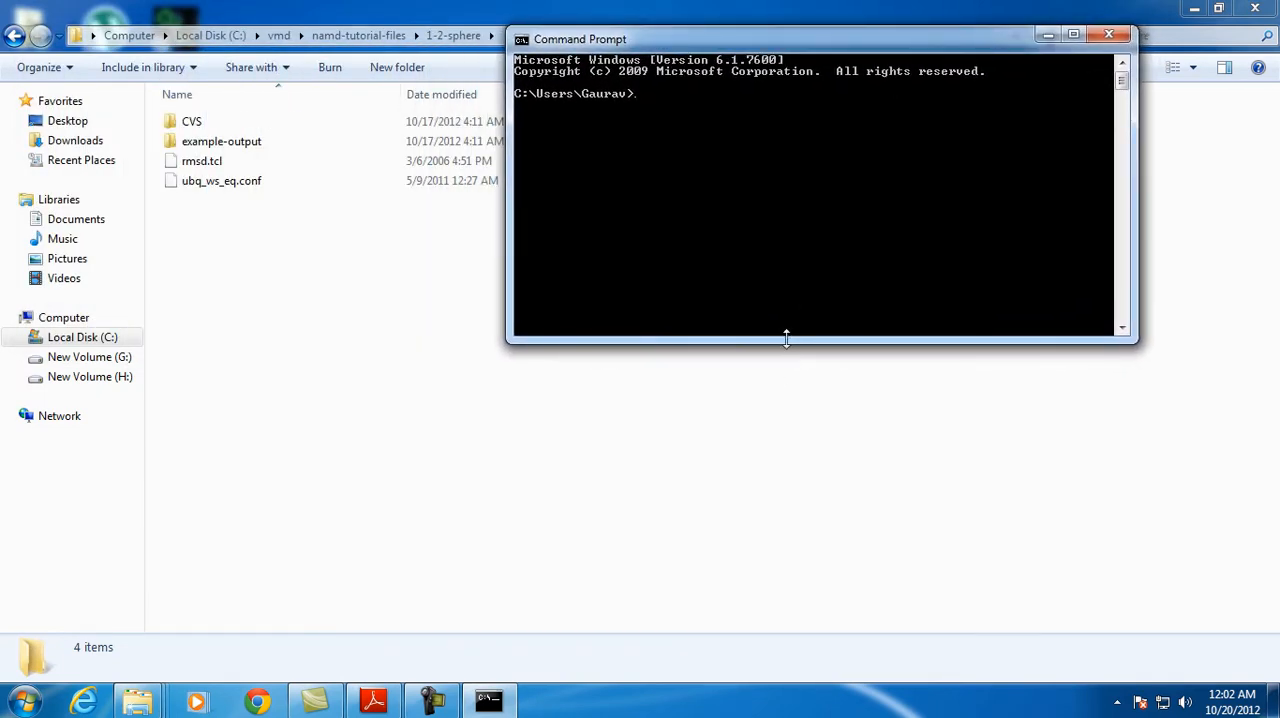
drag(787, 342, 792, 262)
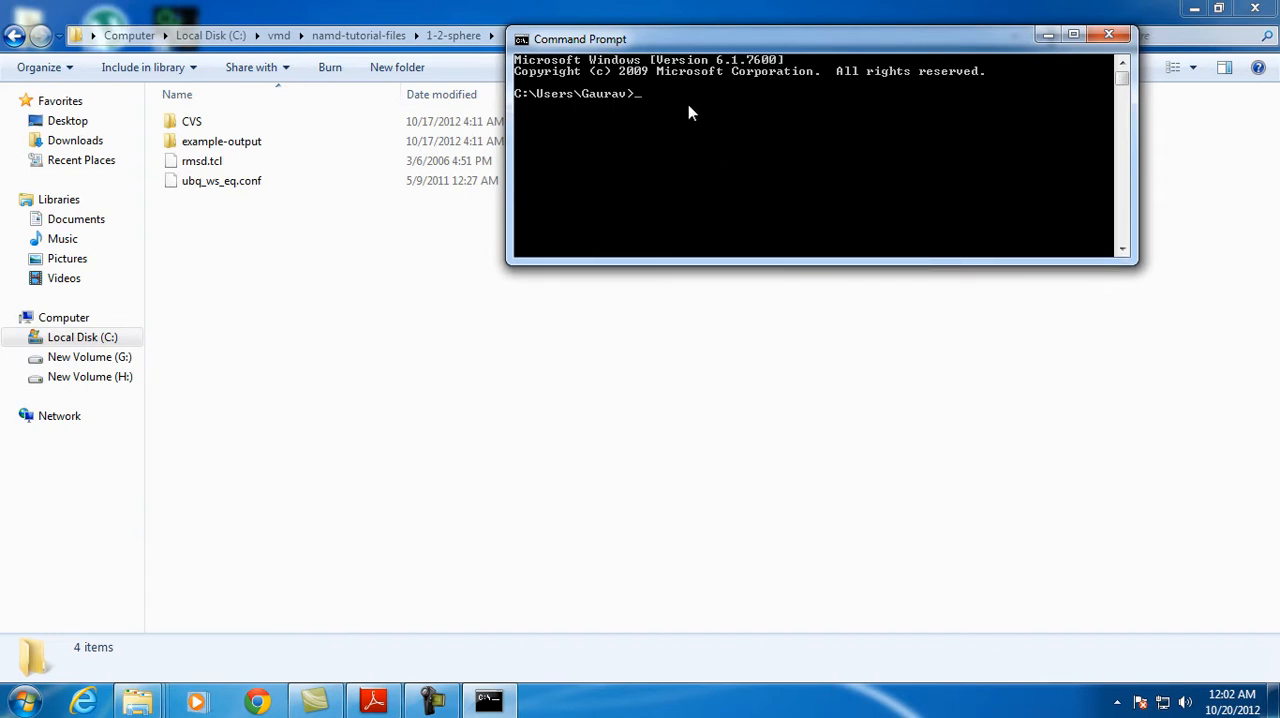
Go up two directory levels with cd.. to reach the root of drive C
text(d)
key(BackSpace)
text(cd..)
key(Return)
text(cd..)
key(Return)
Change the working directory to vmd and into its namd-tutorial-files subfolder
text(cd vmd)
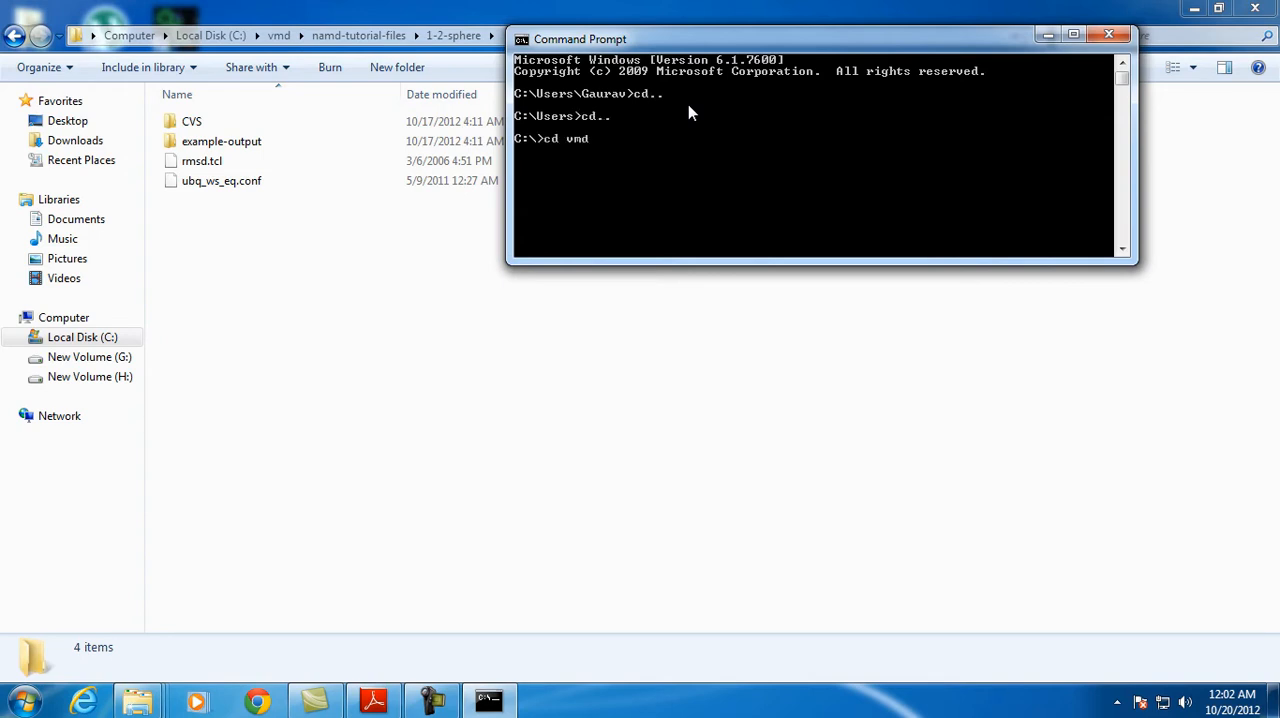
key(Return)
text(cd namd)
key(Tab)
key(Return)
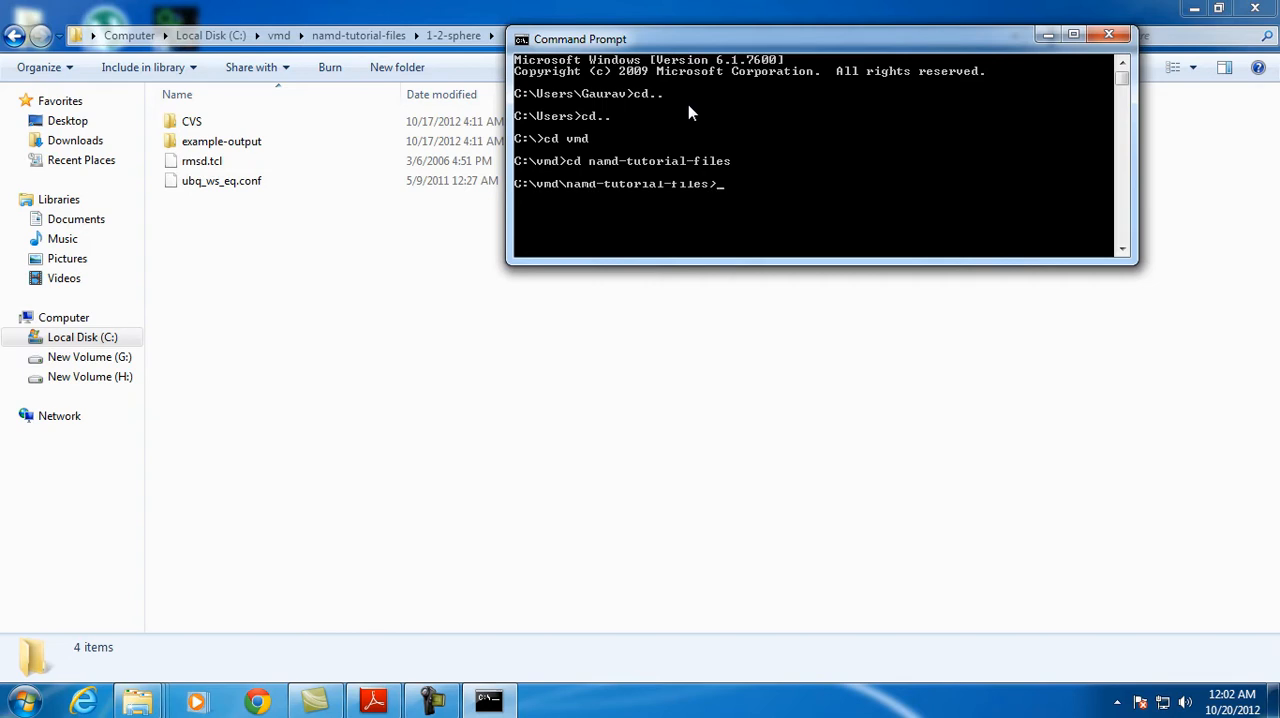
Change the working directory to the 1-2-sphere subfolder of namd-tutorial-files
text(cd 1-2-s)
key(Tab)
key(Return)
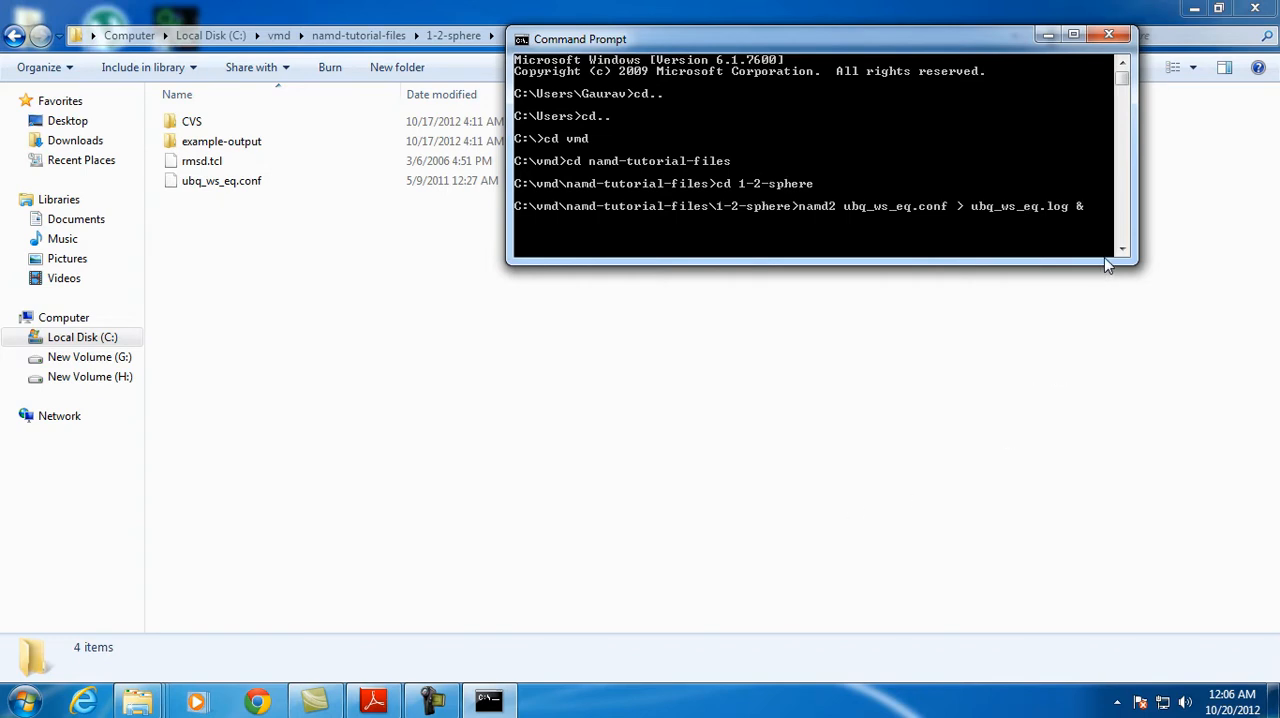
Run the water-sphere simulation with the command namd2 ubq_ws_eq.conf > ubq_ws_eq.log &
key(Right)
key(Right)
key(Right)
key(Right)
key(Return)
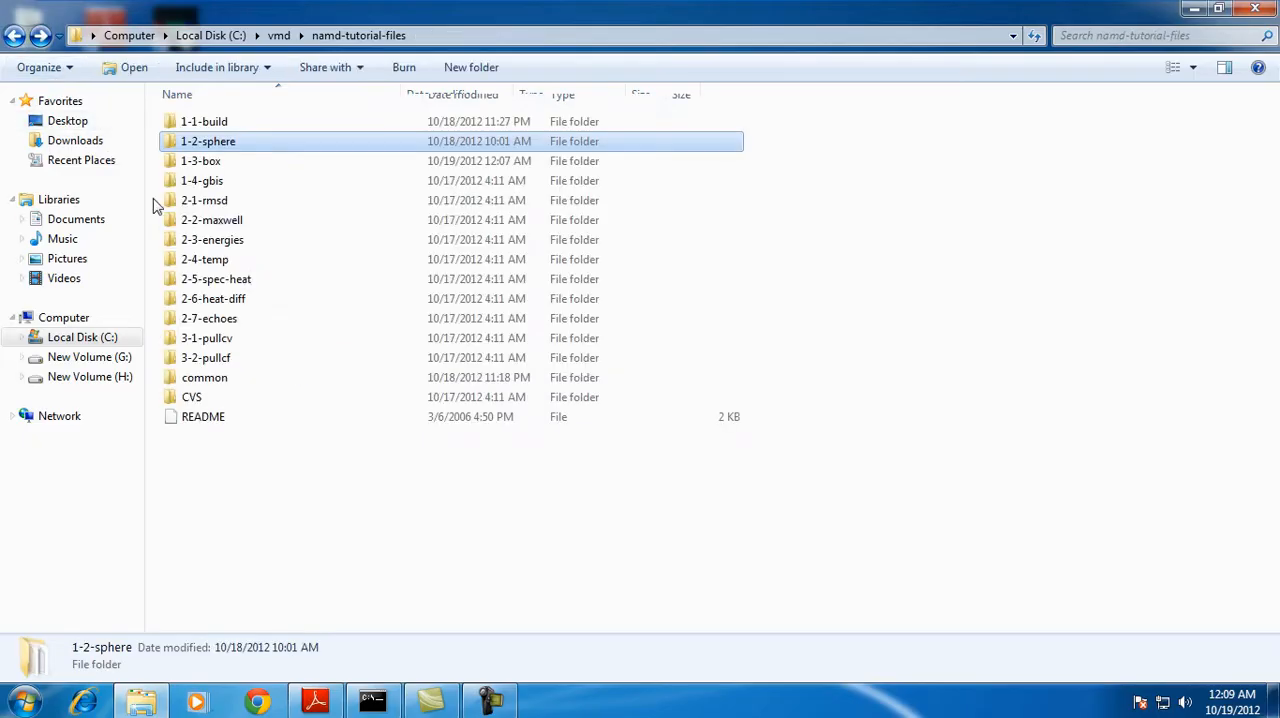
Open the 1-3-box folder in the file manager and make it the working directory in Command Prompt
double_click(266, 165)
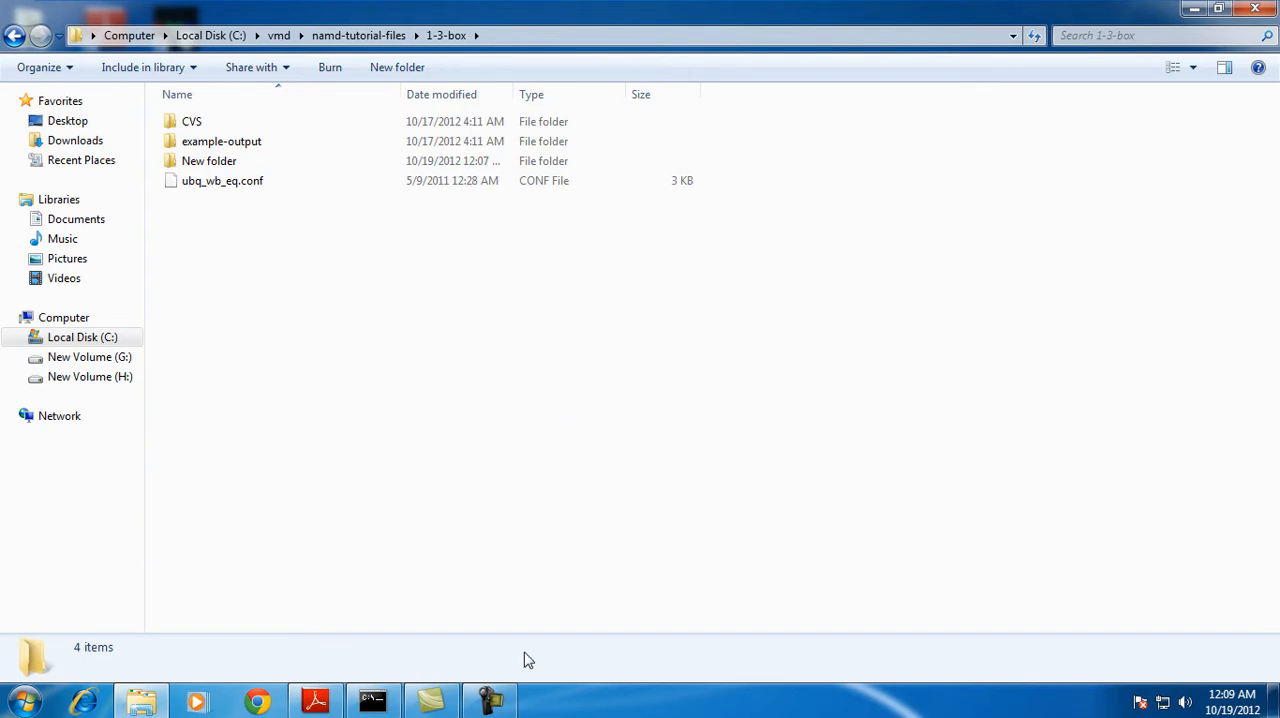
click(368, 708)
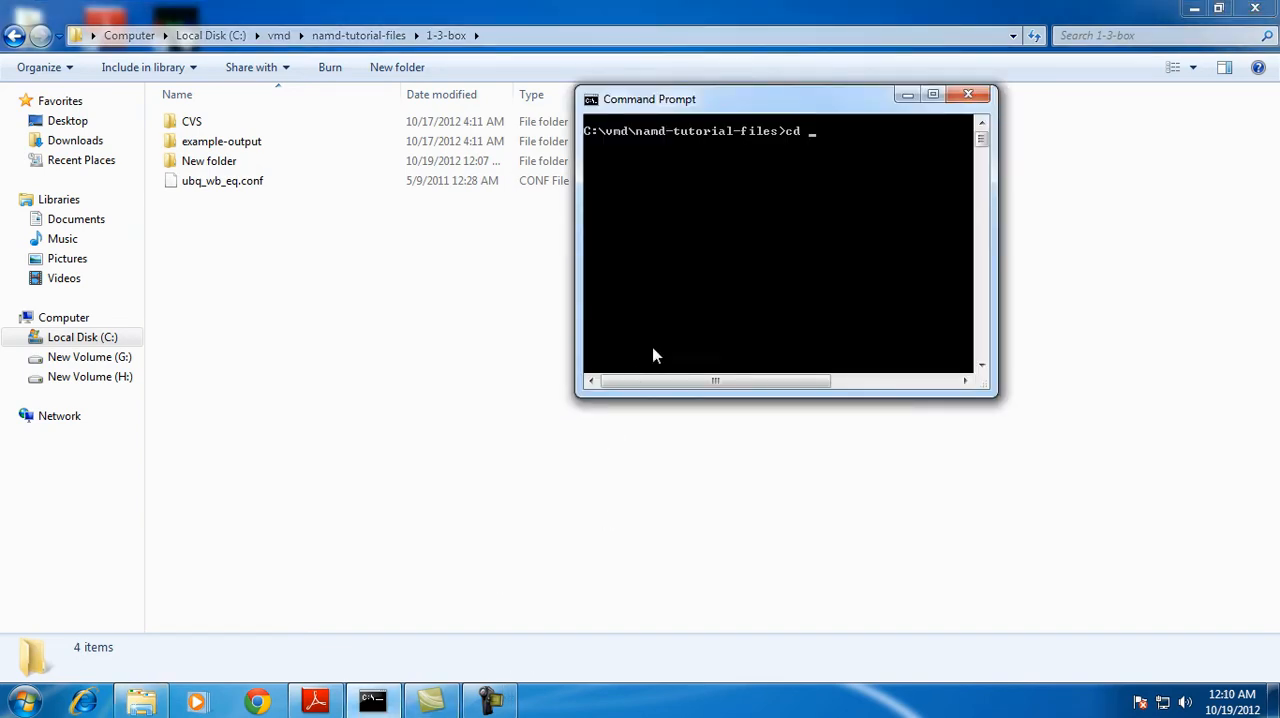
text(1-2-sphere)
key(Return)
text(cd..)
key(Return)
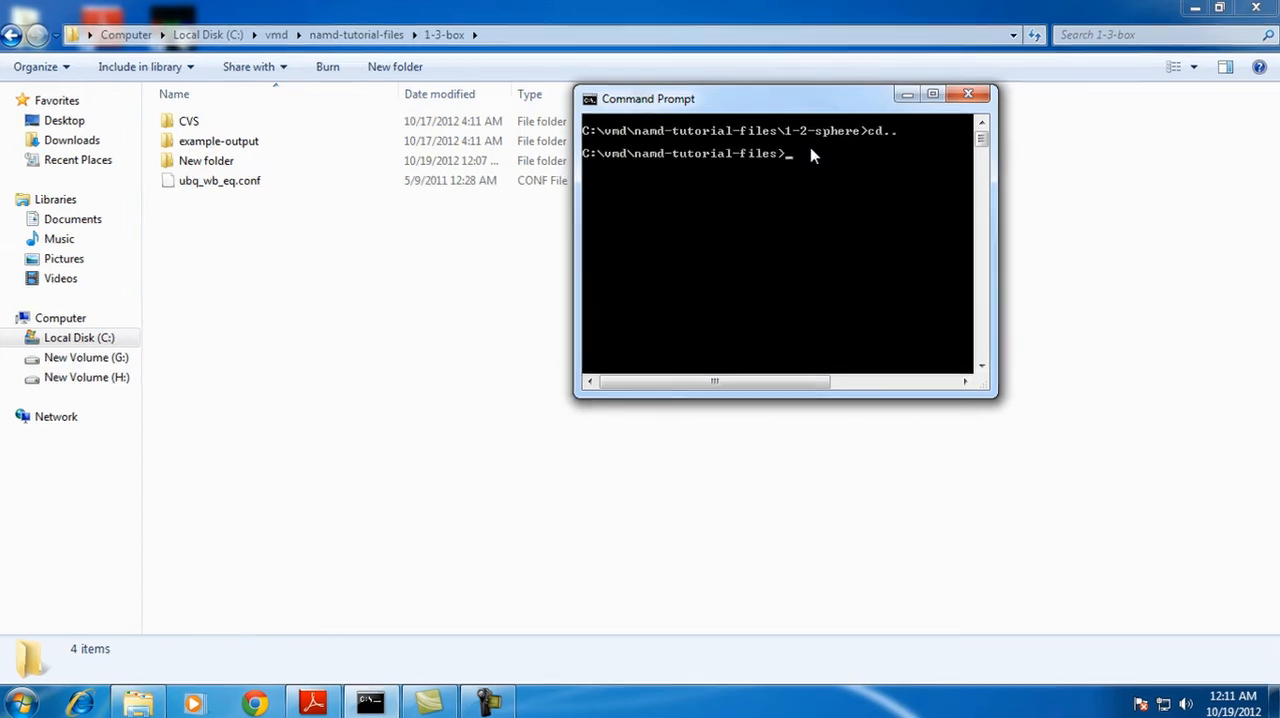
text(cd 1-3-box)
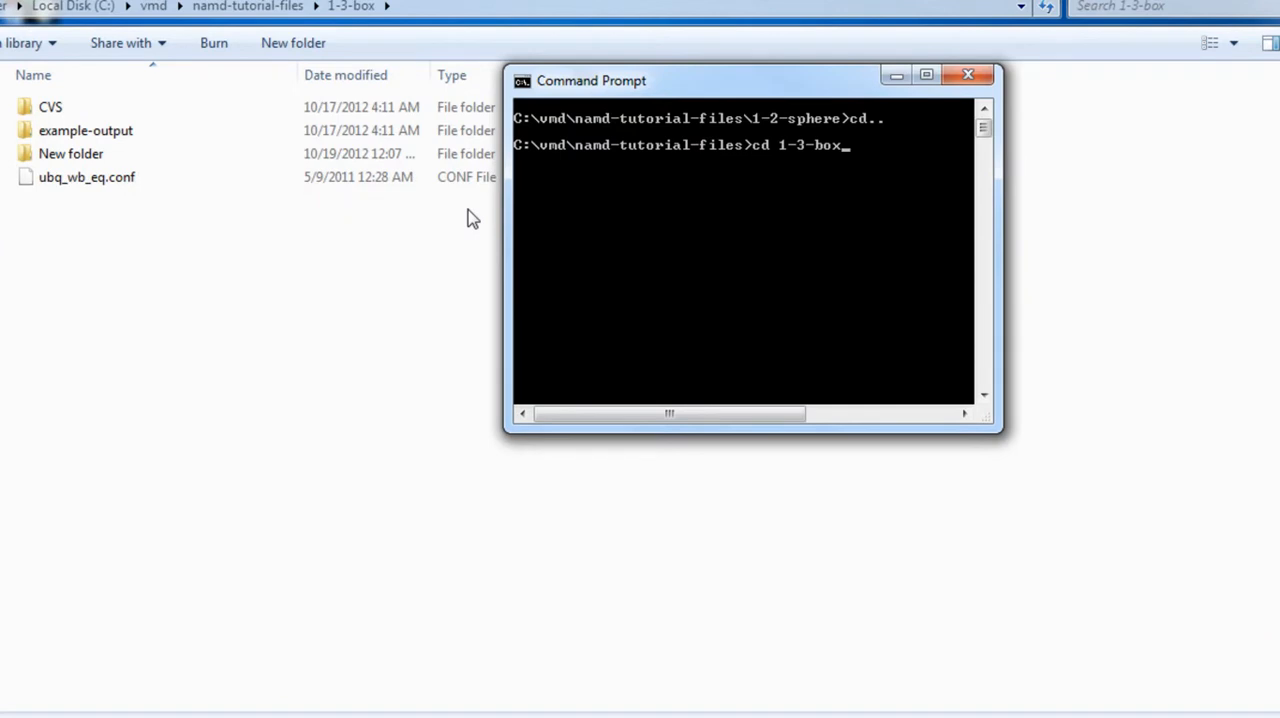
key(Return)
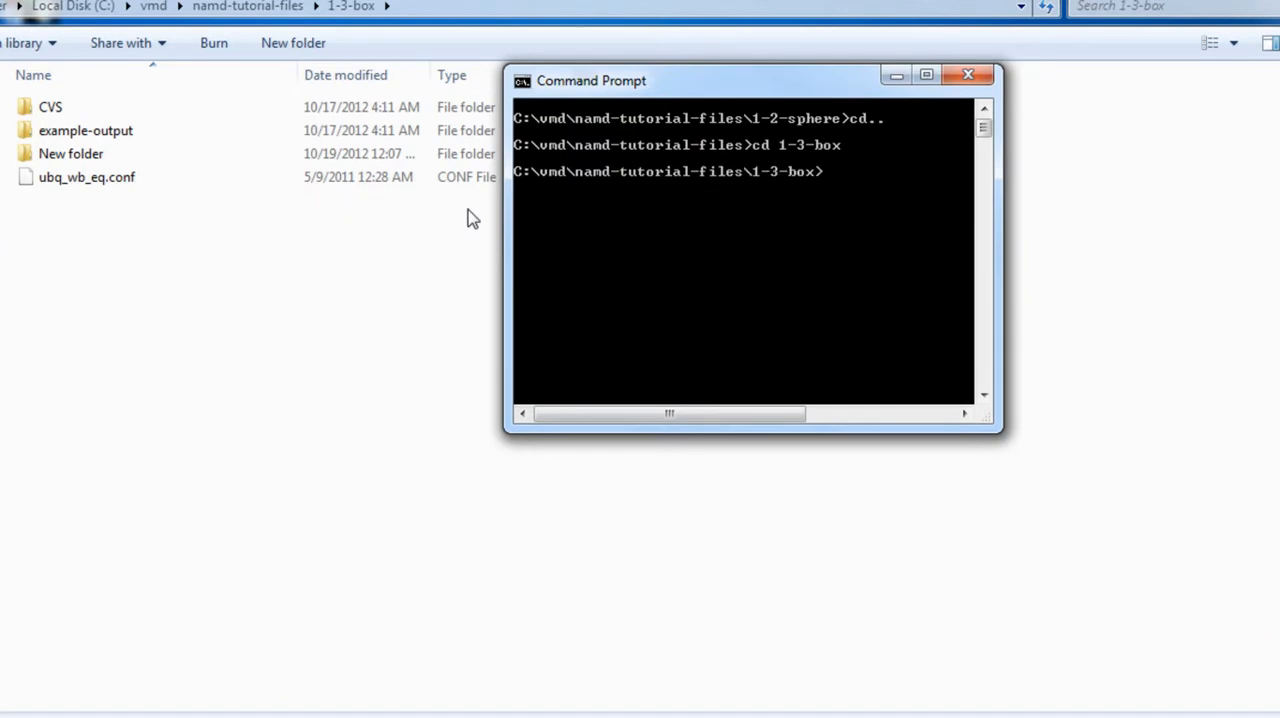
Run the water-box simulation with namd2 ubq_wb_eq.conf > ubq_wb_eq.log, widening the Command Prompt window to fit the command
text(namd2 ubq_wb_eq.conf > ubq_wb_eq.log)
drag(1003, 270, 1250, 270)
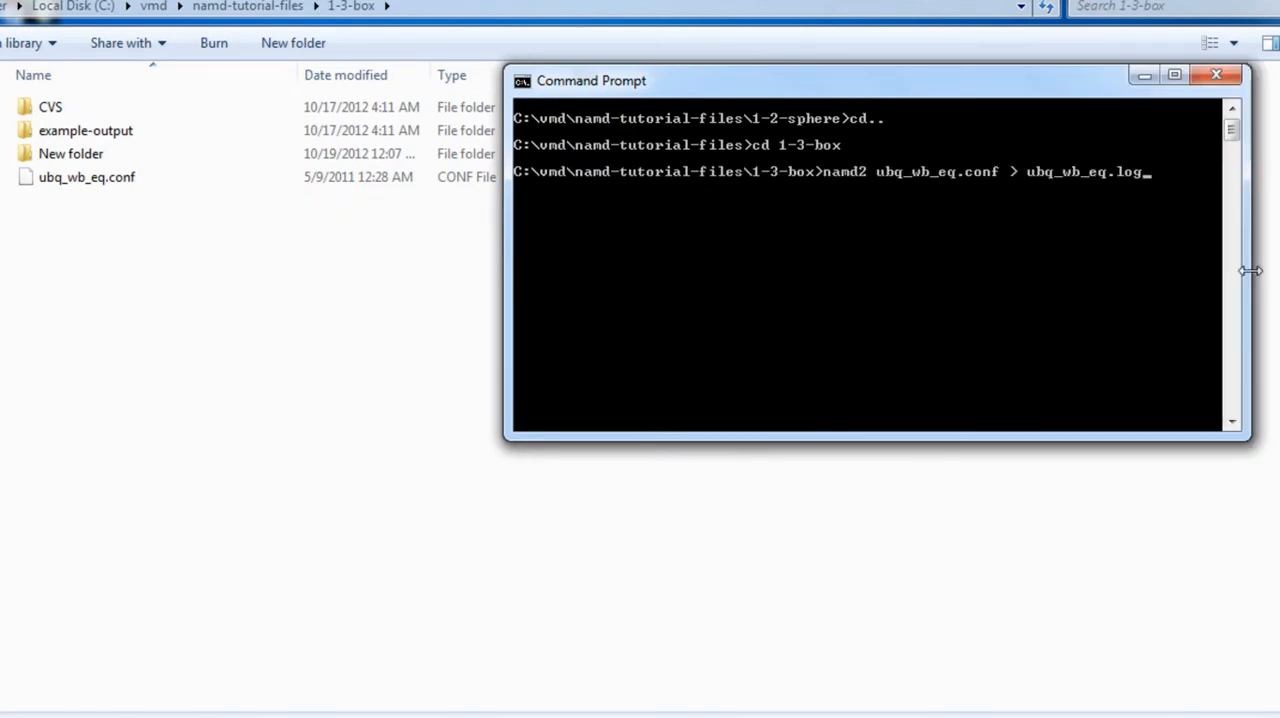
key(Return)
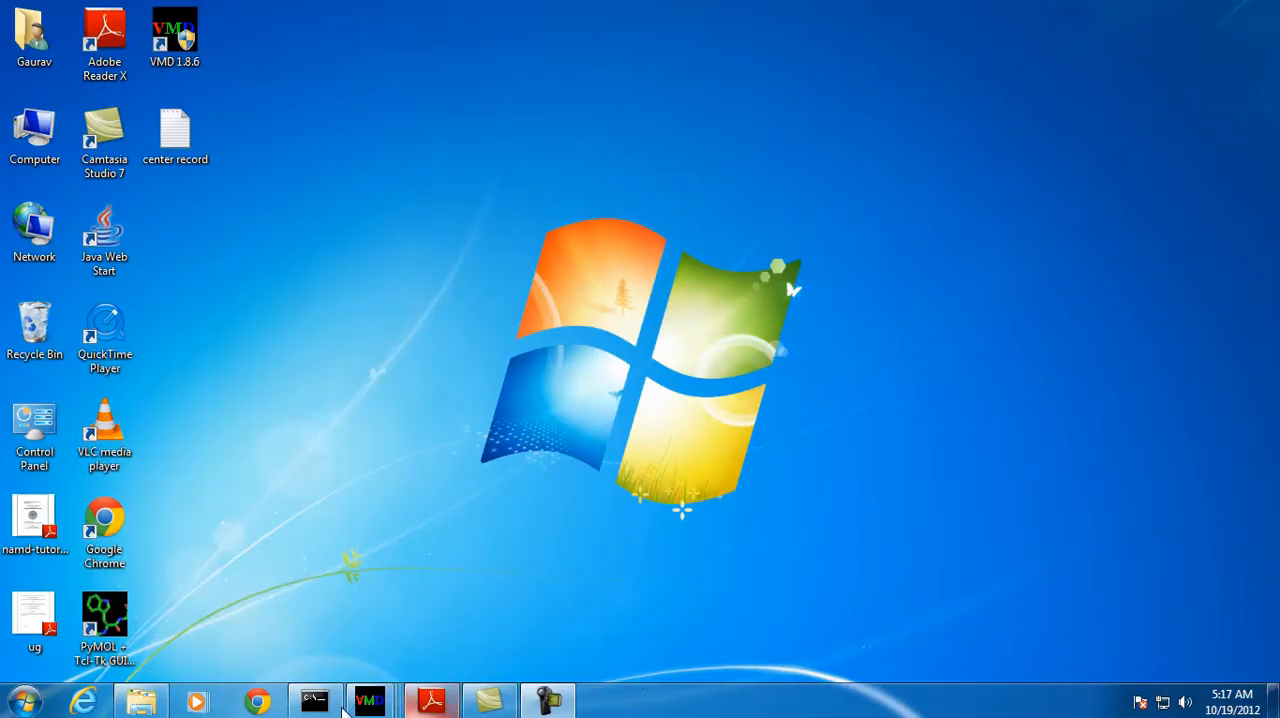
Launch WordPad from the Windows accessories
click(25, 699)
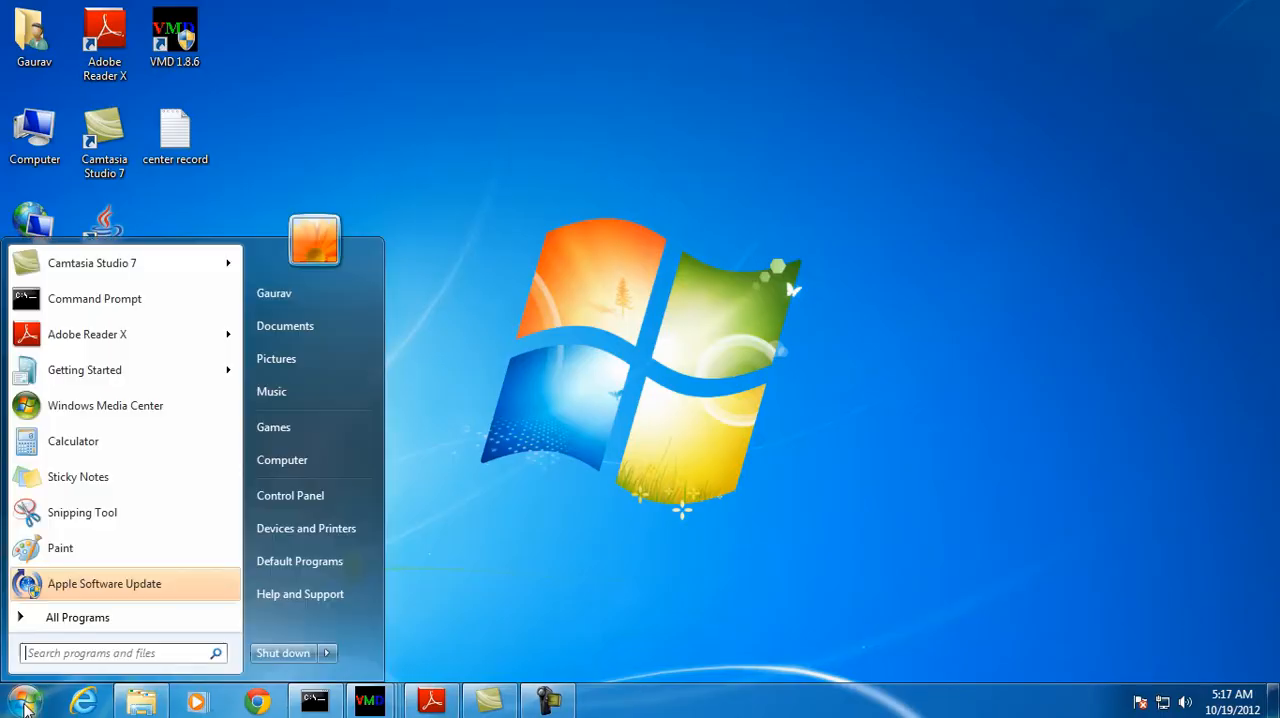
click(103, 620)
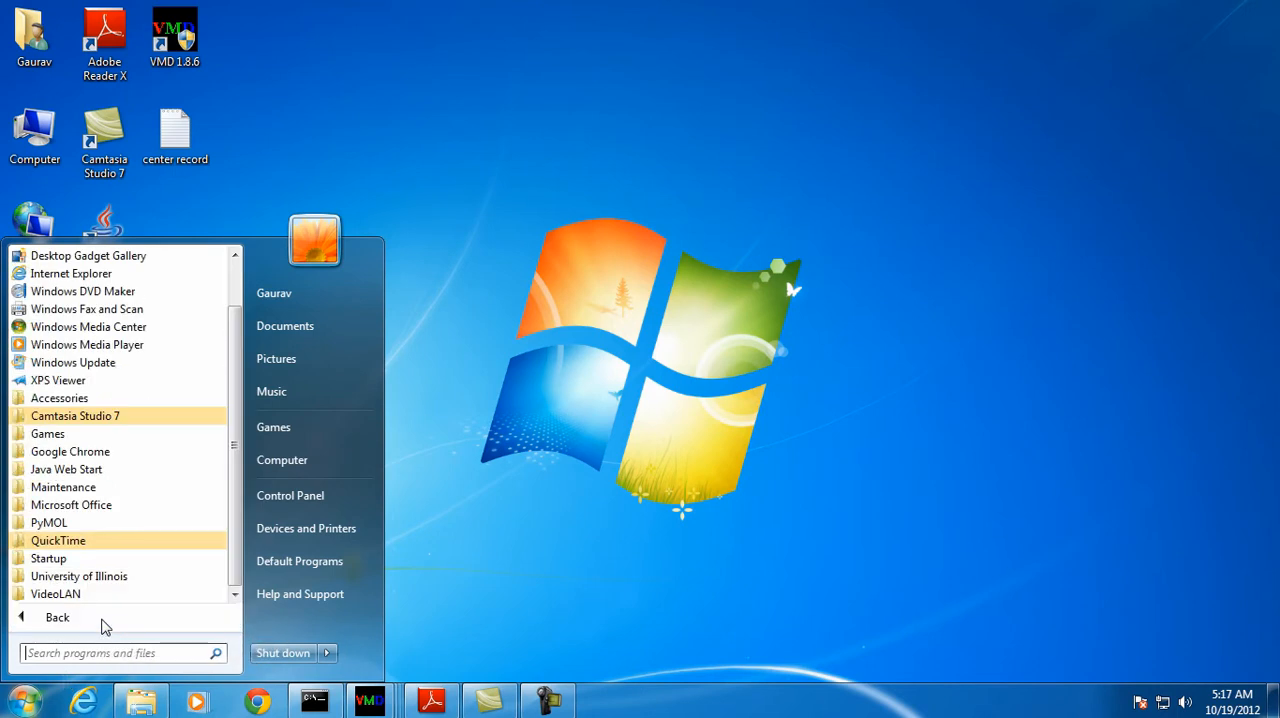
click(95, 399)
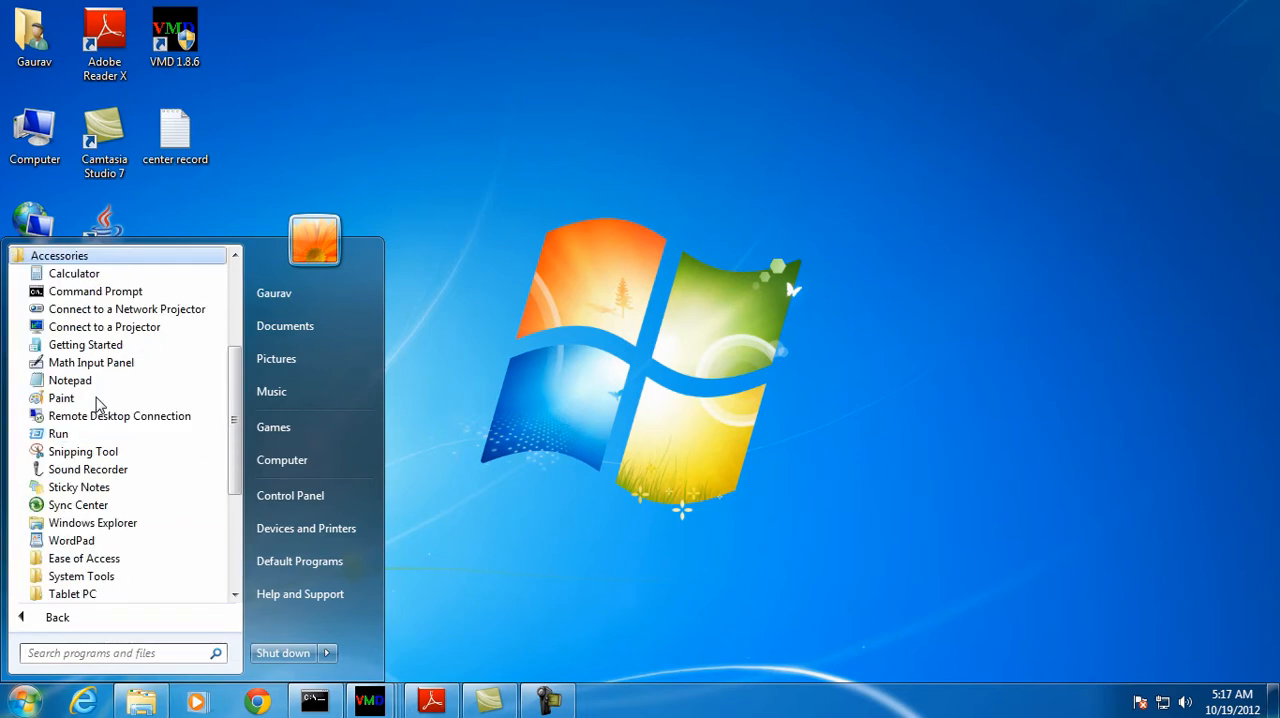
click(72, 540)
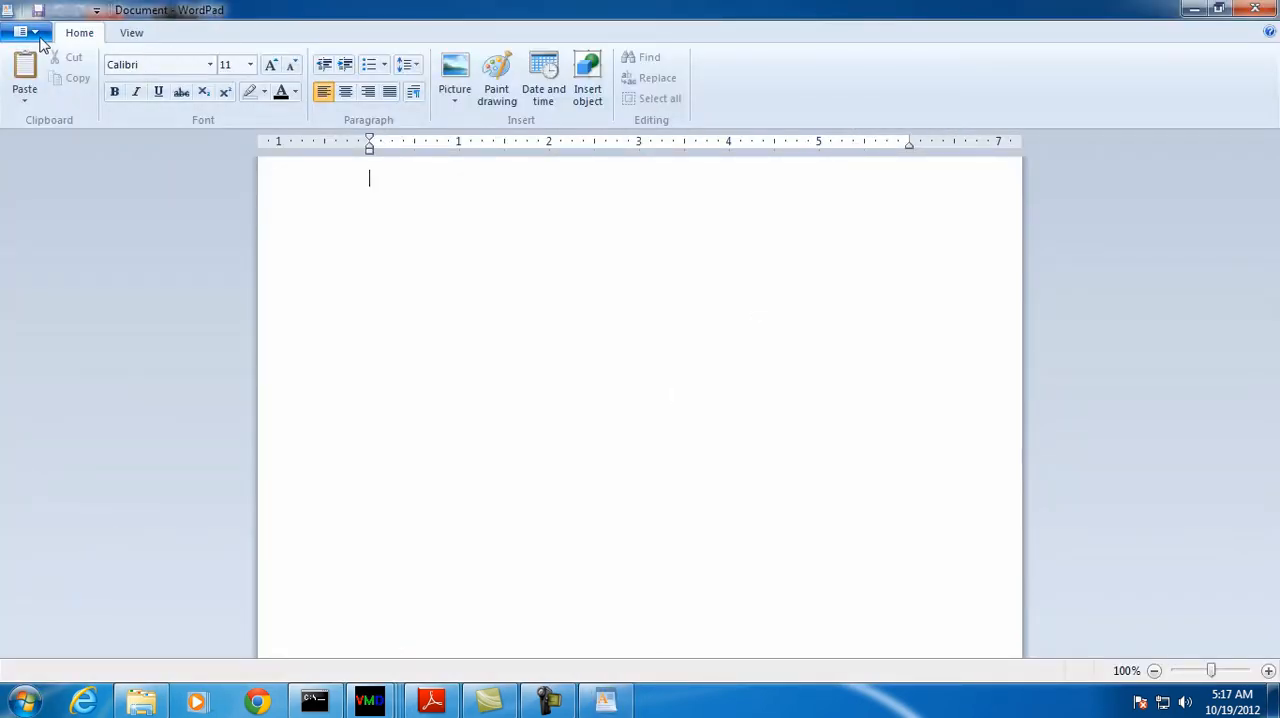
Open the ubq_ws_eq text document from C:\vmd\namd-tutorial-files\1-2-sphere, with all document types listed
click(36, 34)
click(52, 106)
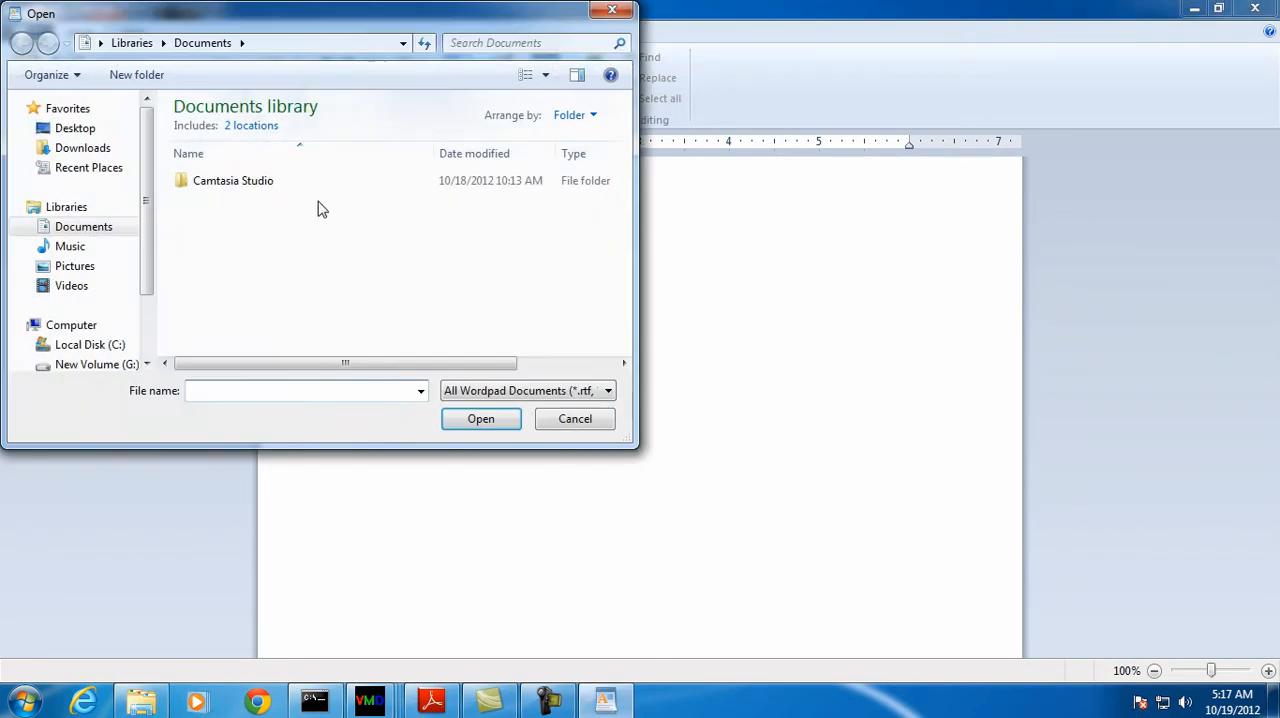
click(98, 345)
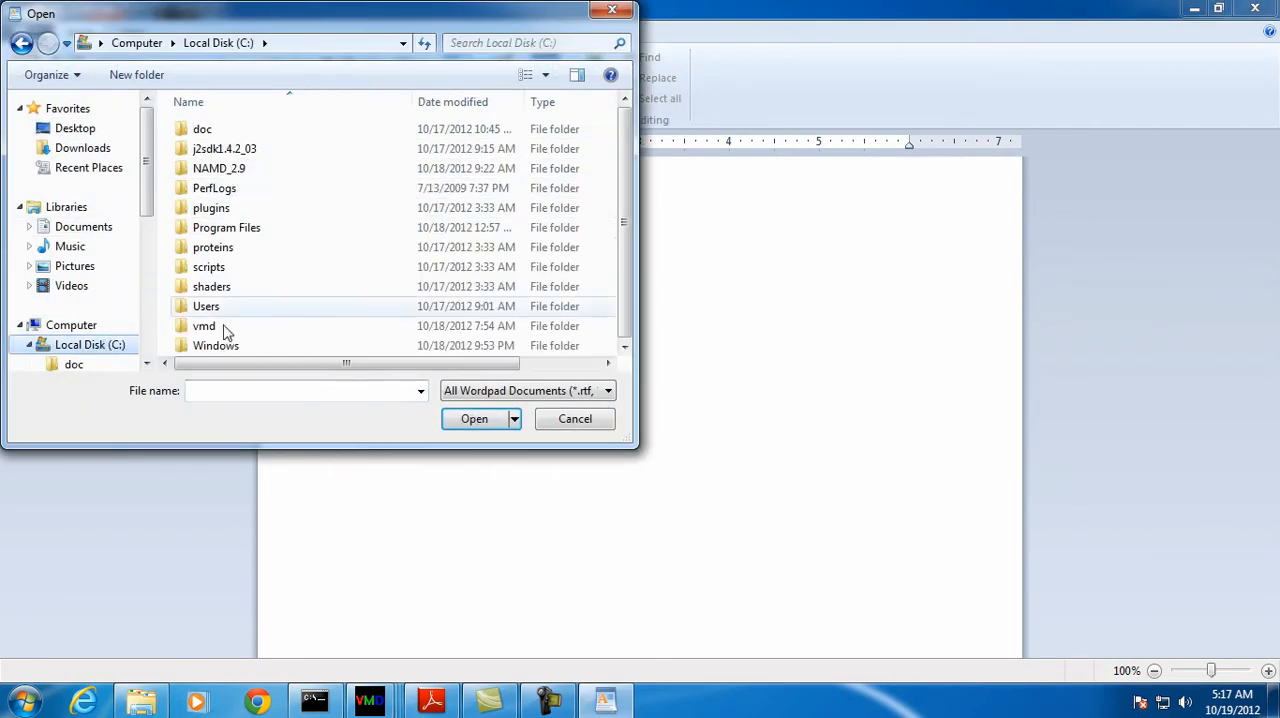
double_click(224, 328)
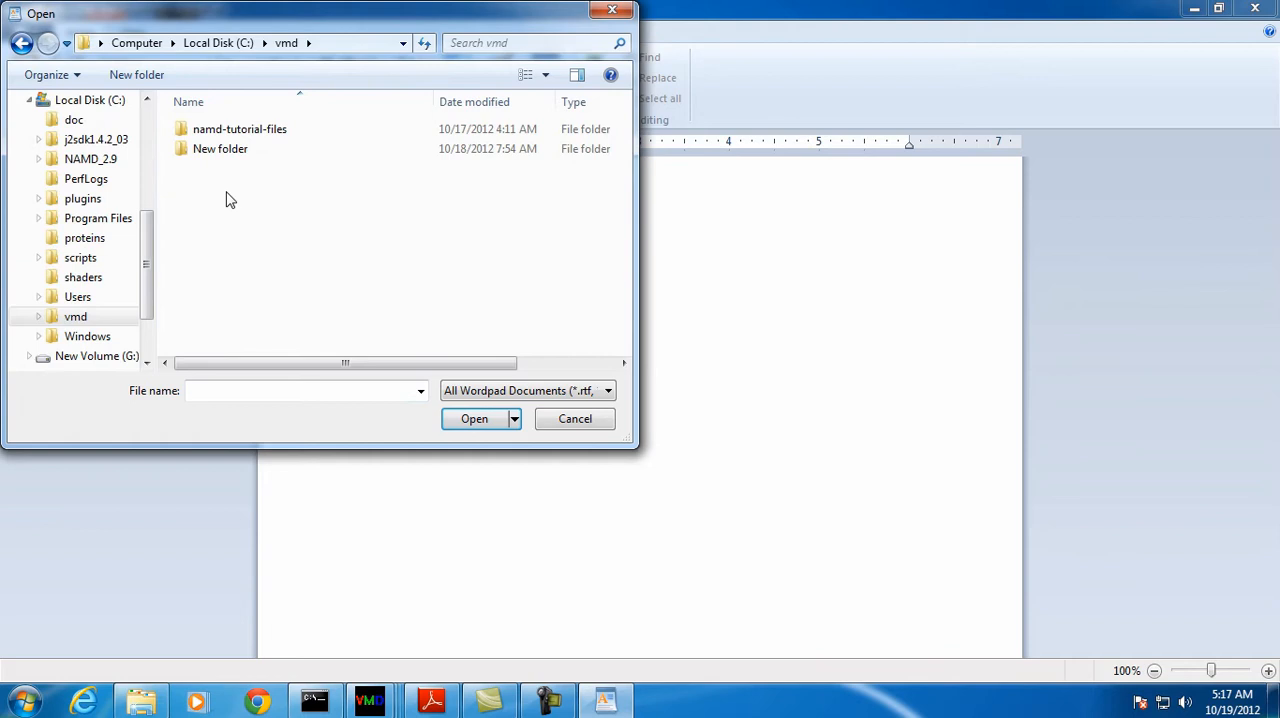
double_click(246, 130)
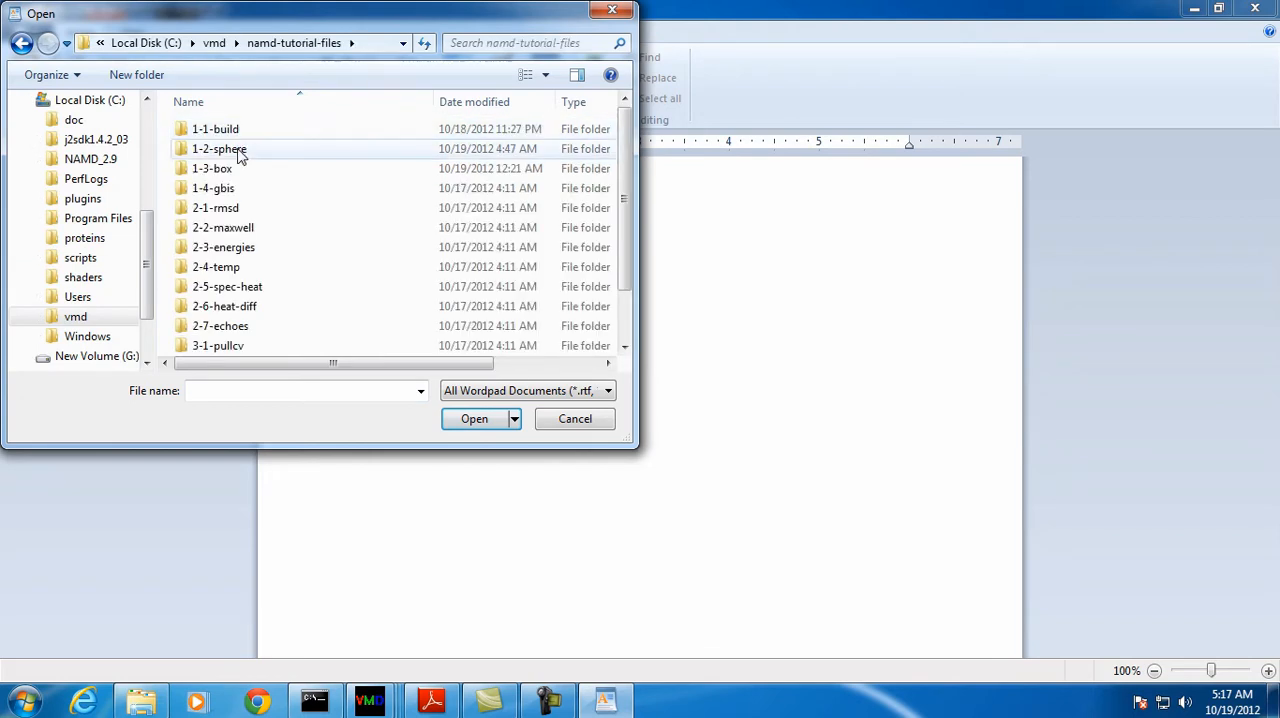
double_click(240, 150)
click(600, 392)
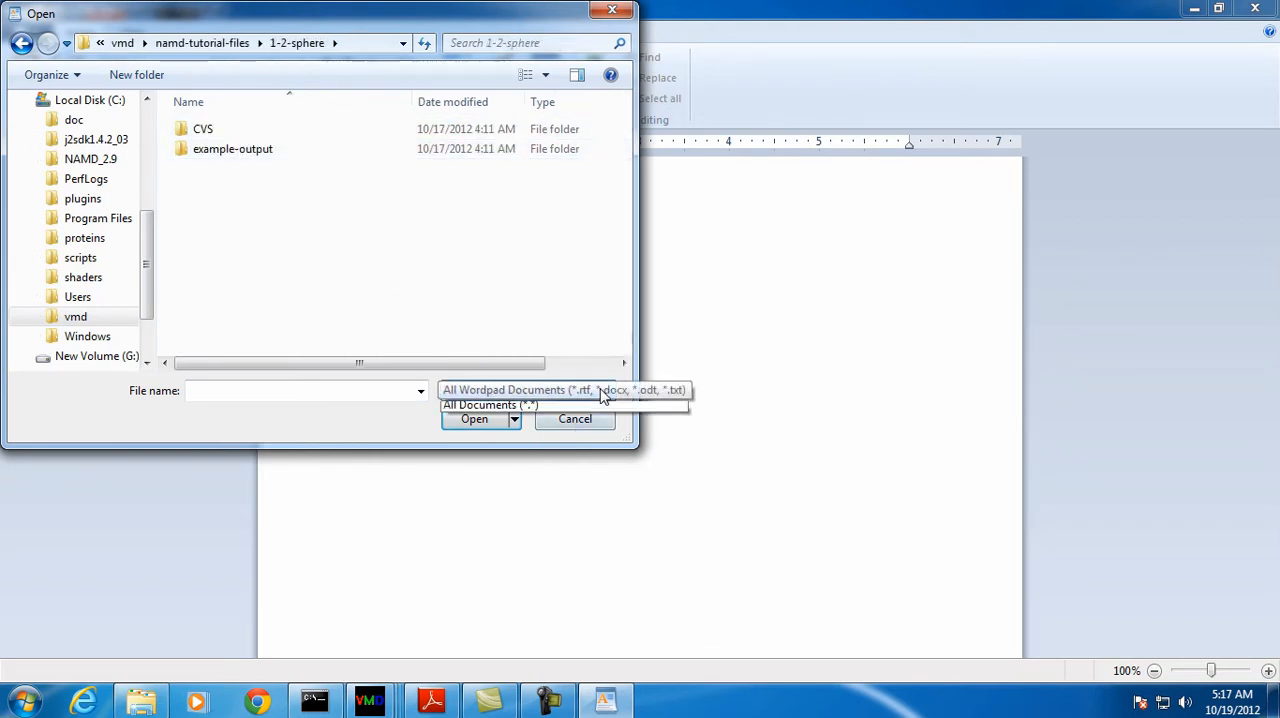
click(504, 517)
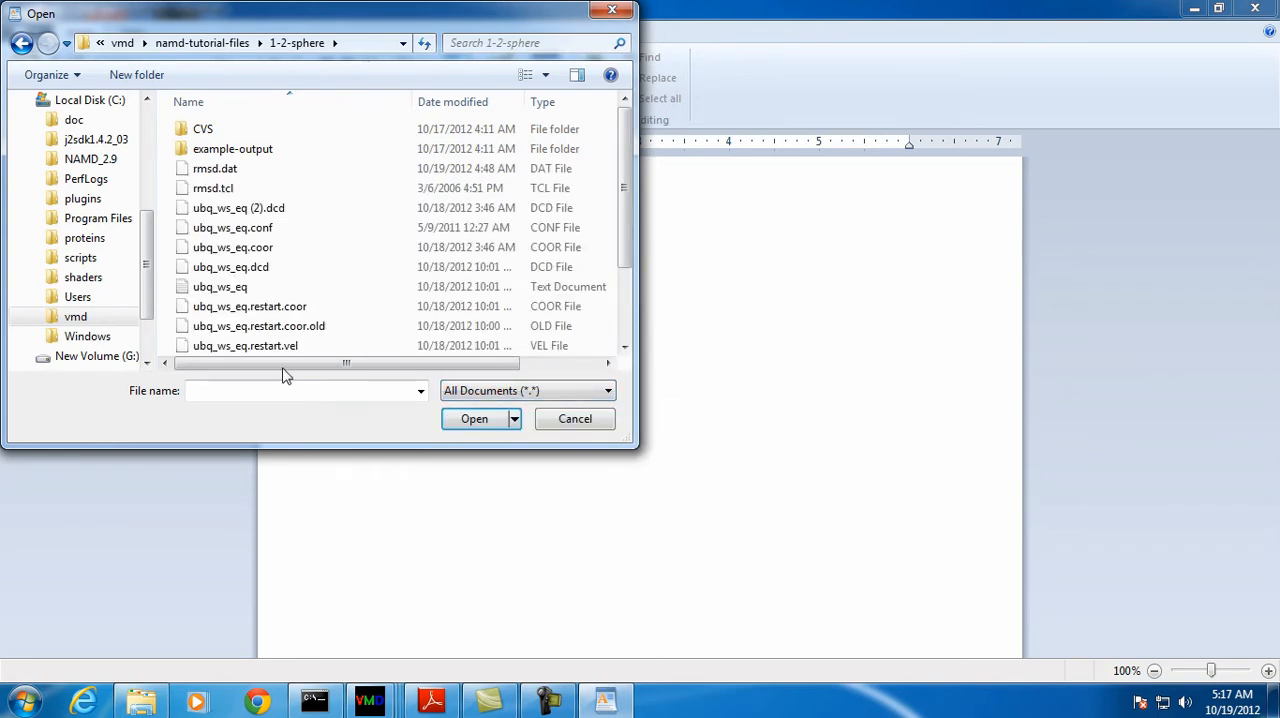
double_click(245, 288)
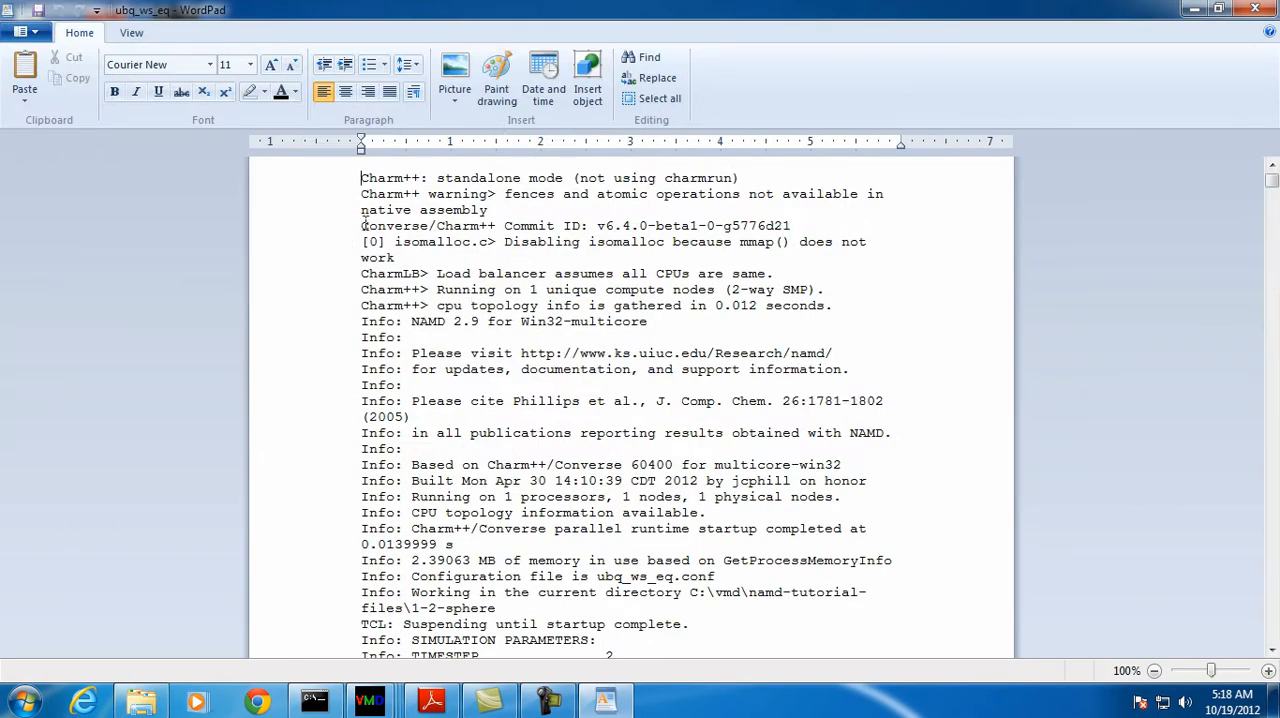
Examine the pressure and energy entries of the simulation log, and close WordPad
drag(1272, 190, 1274, 258)
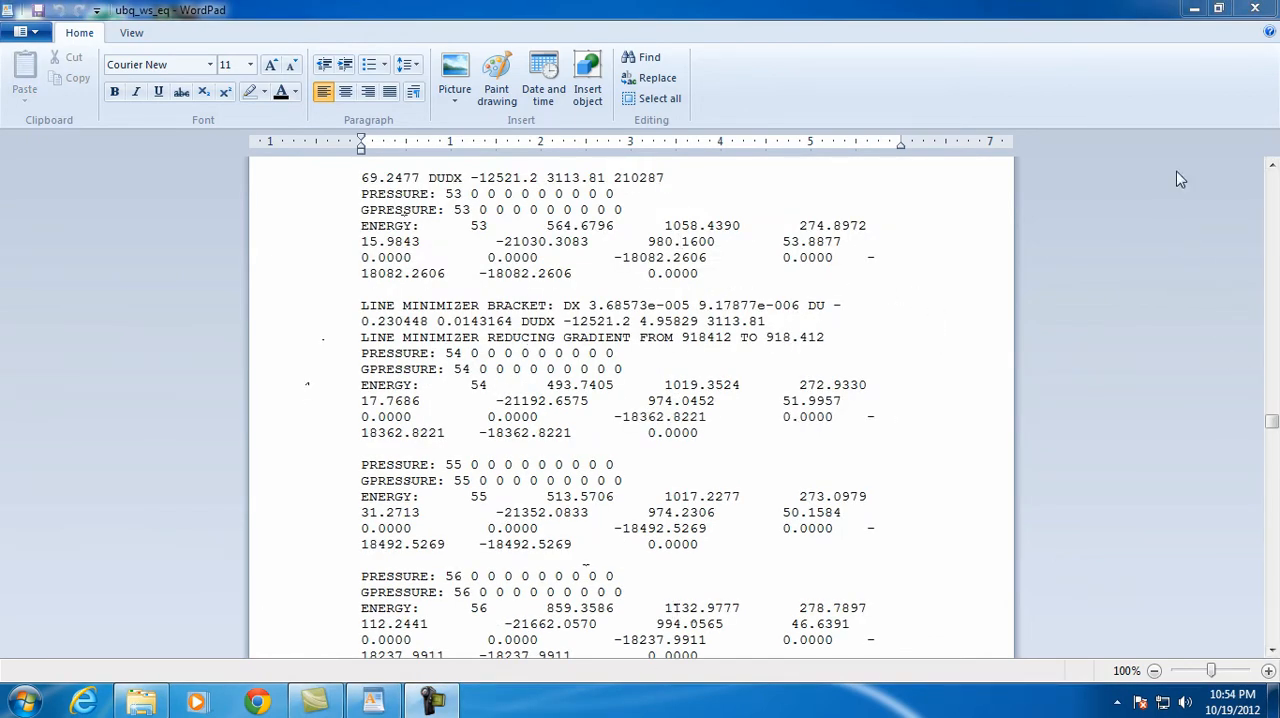
click(1258, 8)
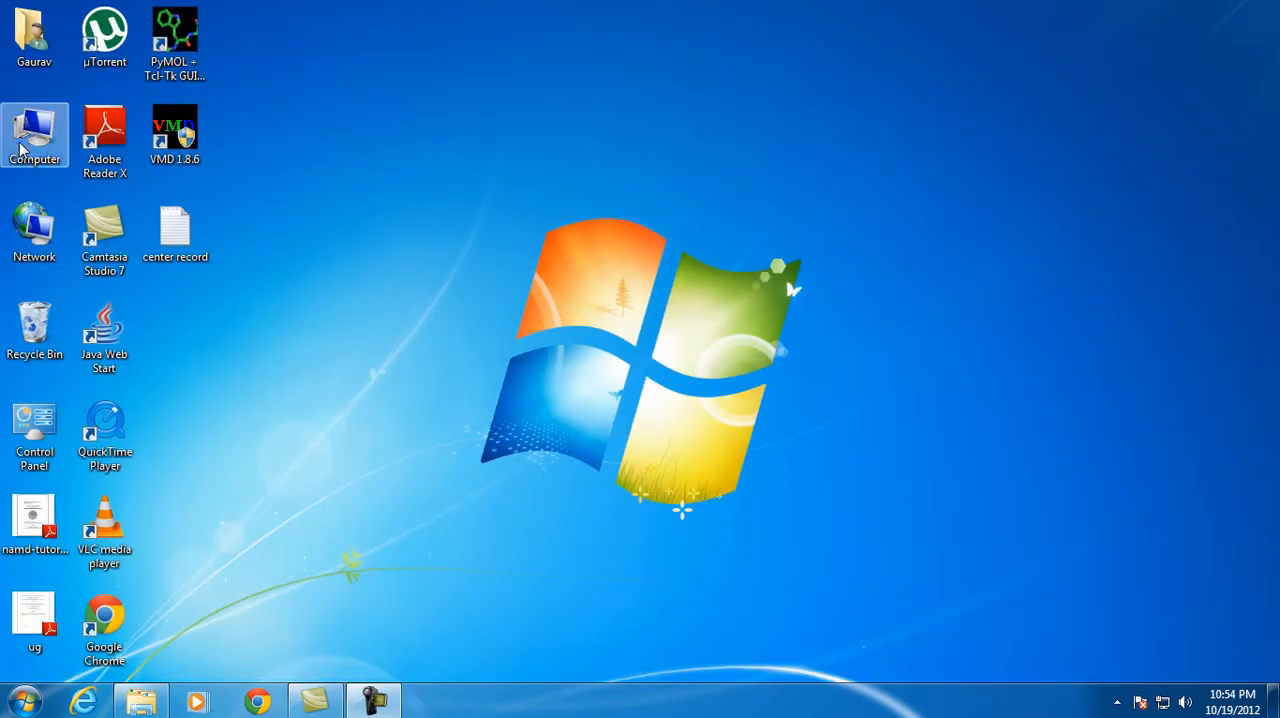
Start VMD from its program file in the folder C:\vmd
double_click(36, 138)
double_click(385, 150)
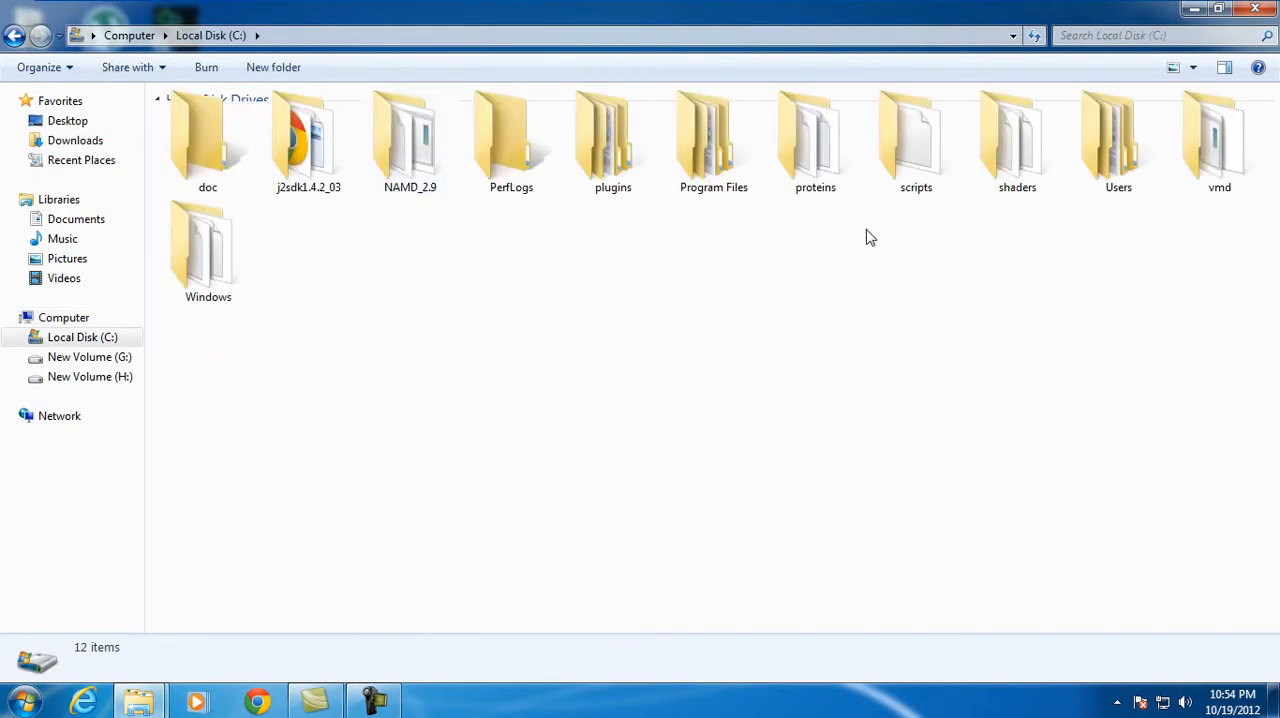
double_click(1212, 148)
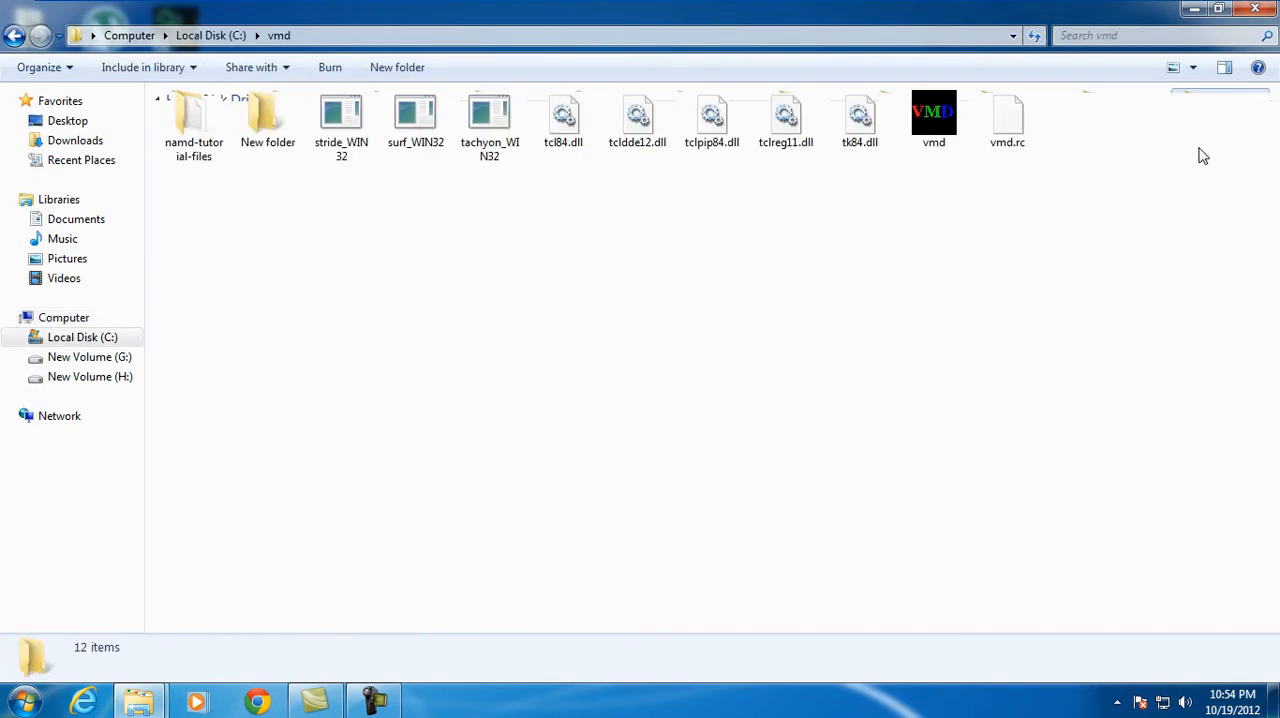
double_click(931, 125)
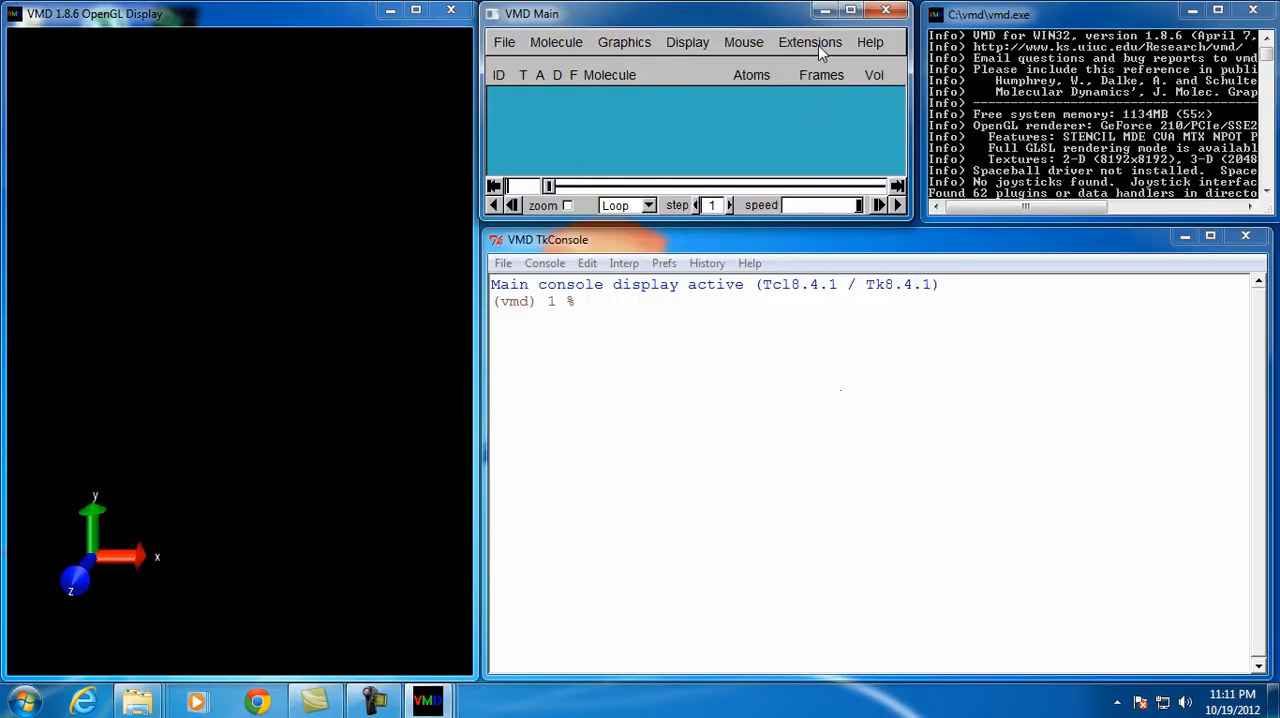
Open the NAMD Plot analysis tool in VMD
click(818, 45)
mouse_move(816, 70)
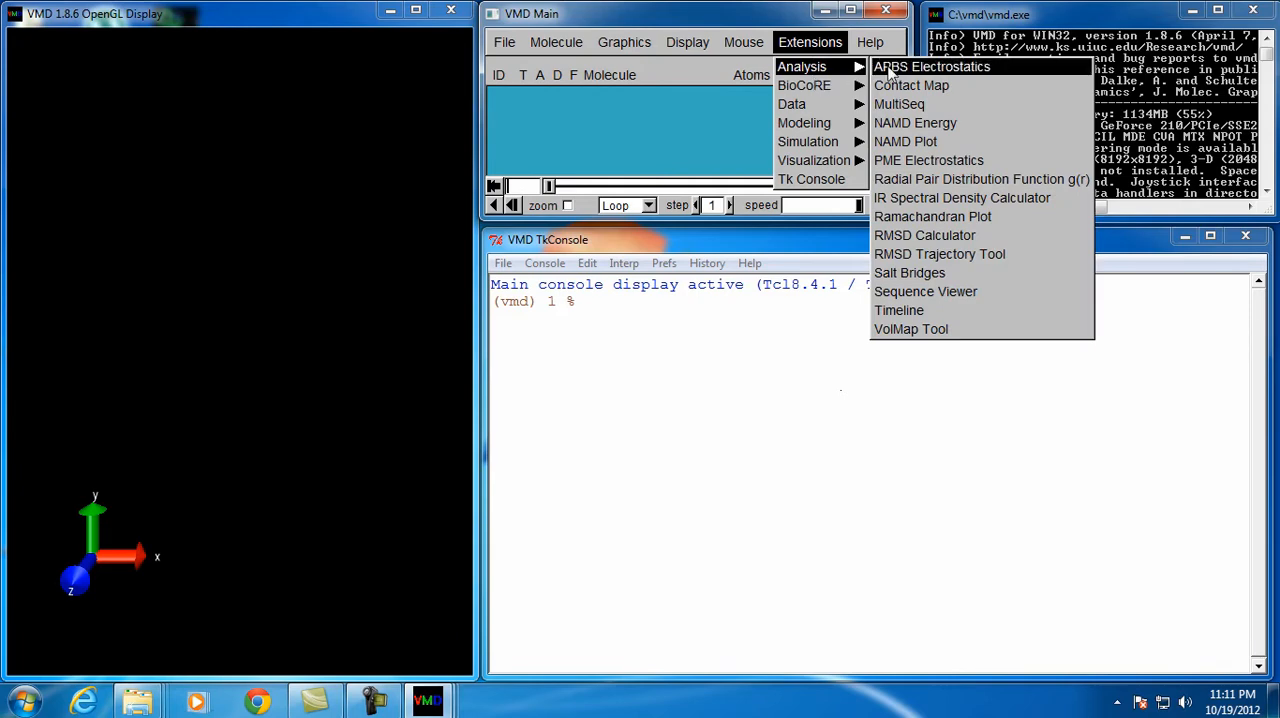
click(907, 146)
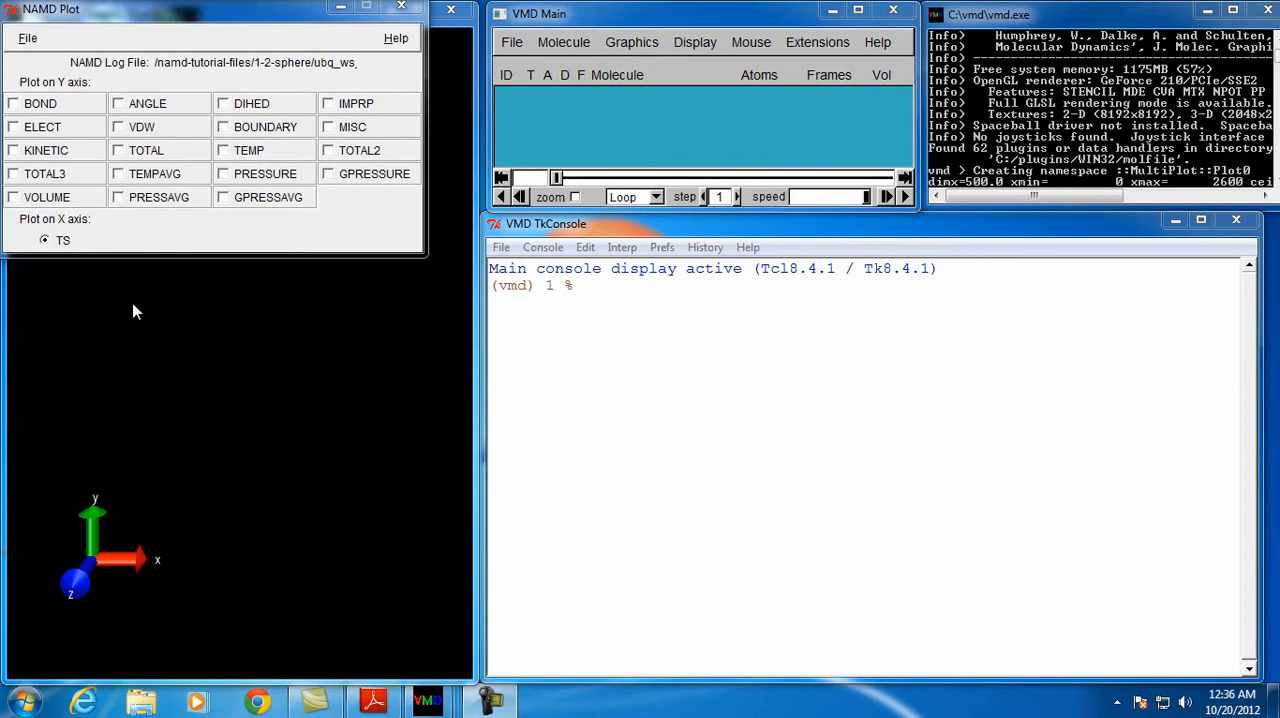
Load the ubq_ws_eq log file from namd-tutorial-files\1-2-sphere into NAMD Plot
click(28, 39)
click(45, 51)
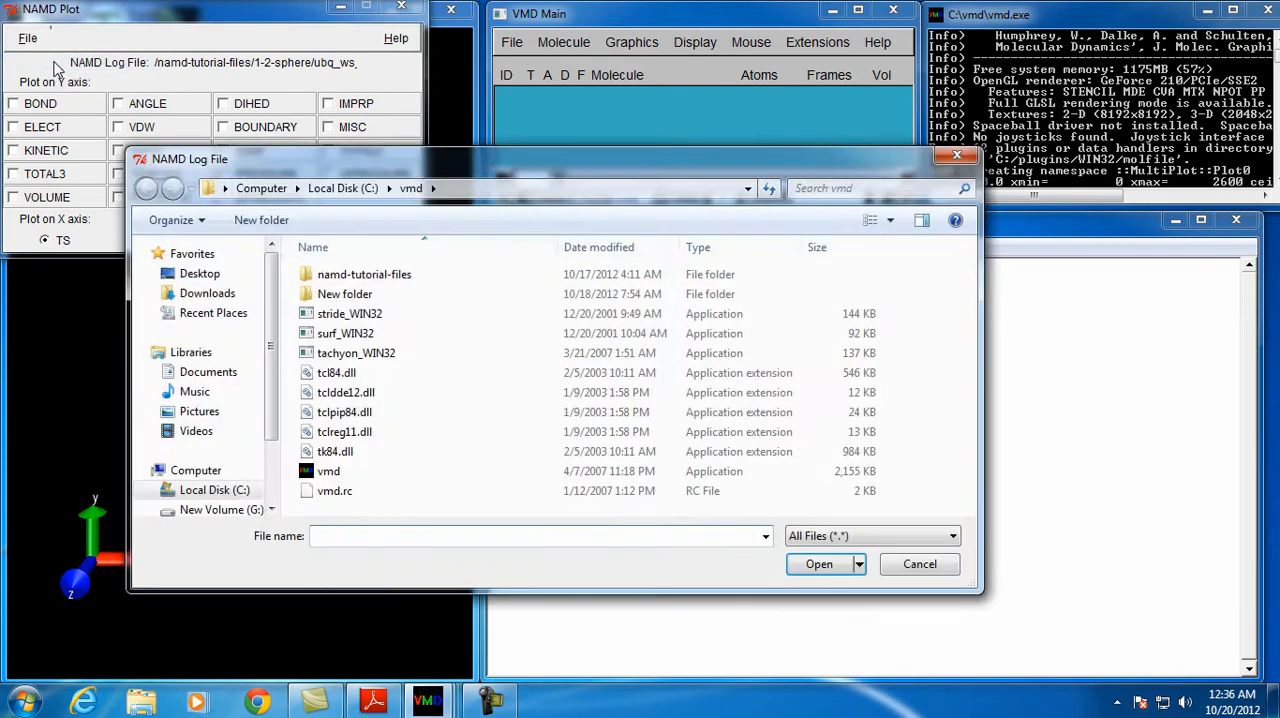
double_click(340, 274)
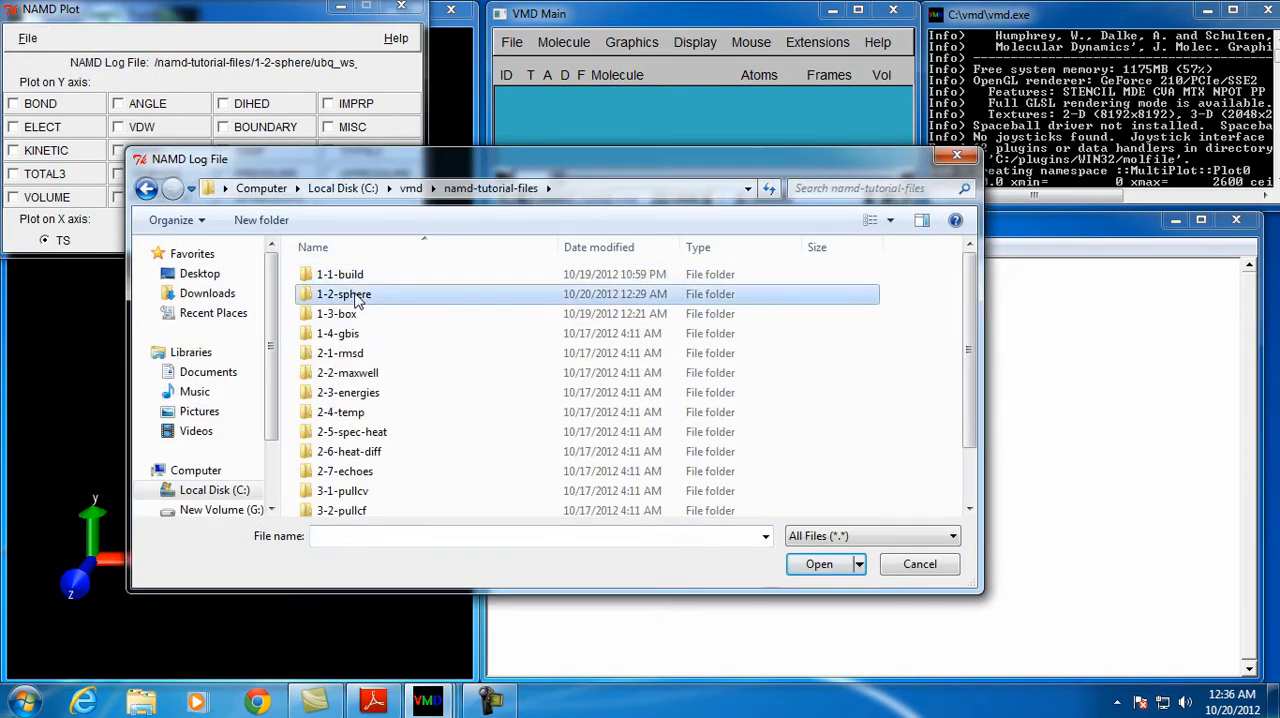
double_click(355, 295)
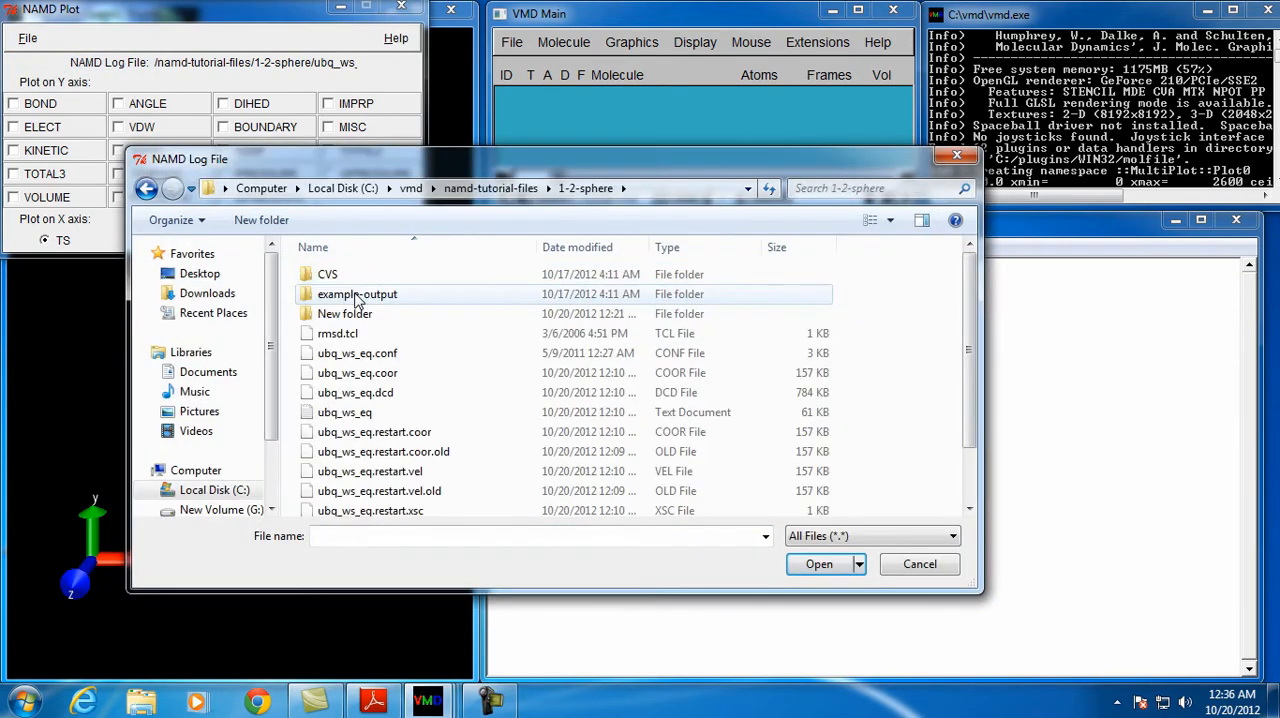
click(345, 412)
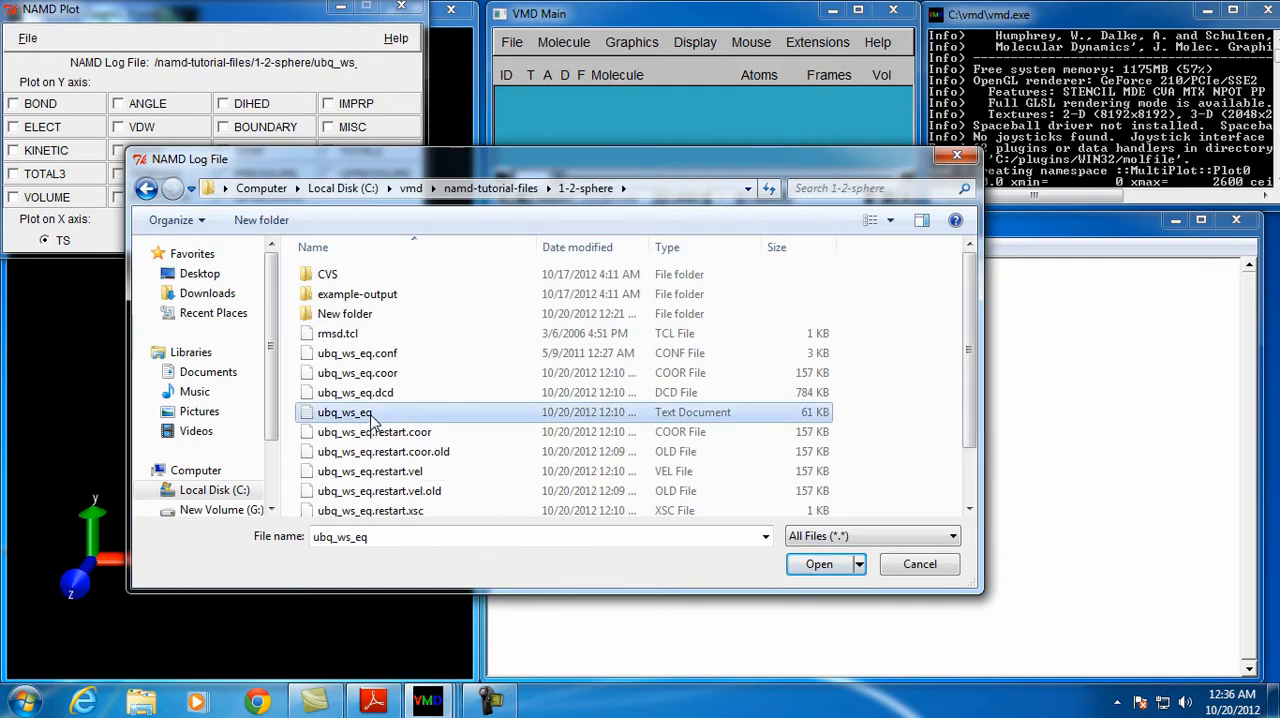
click(817, 563)
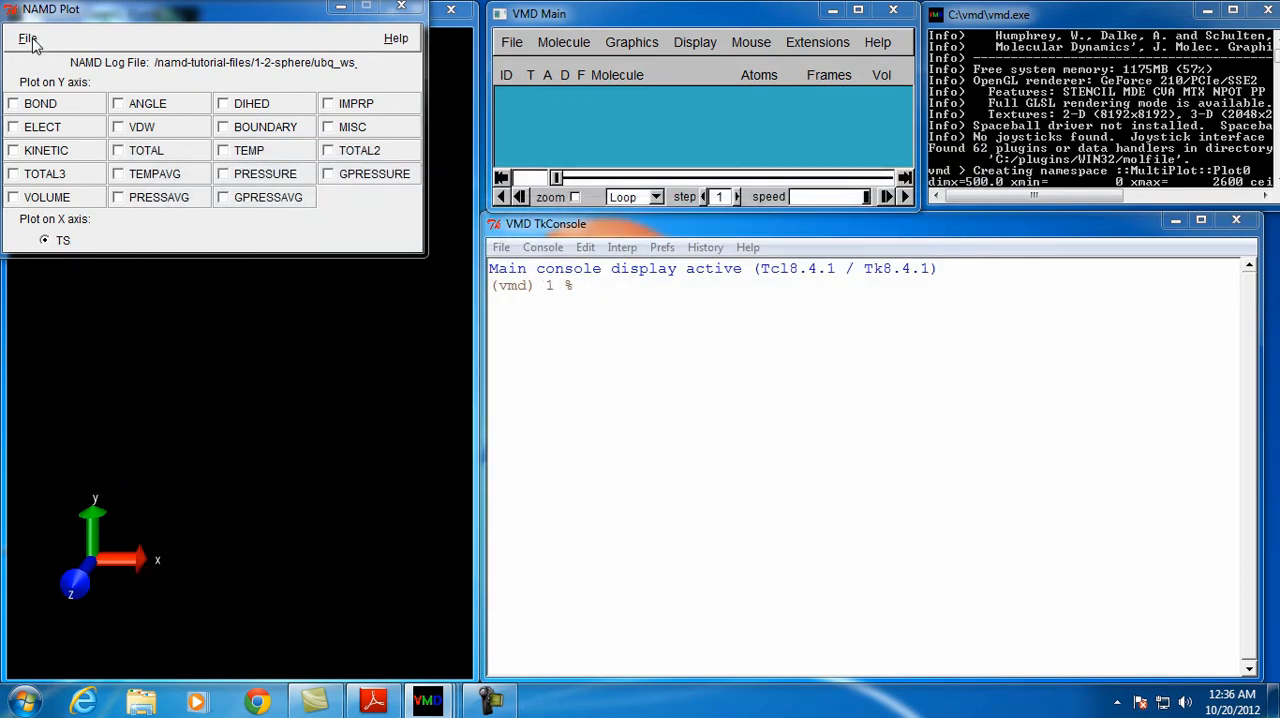
Plot TEMP against TS from the loaded log, and close the resulting graph window
click(224, 150)
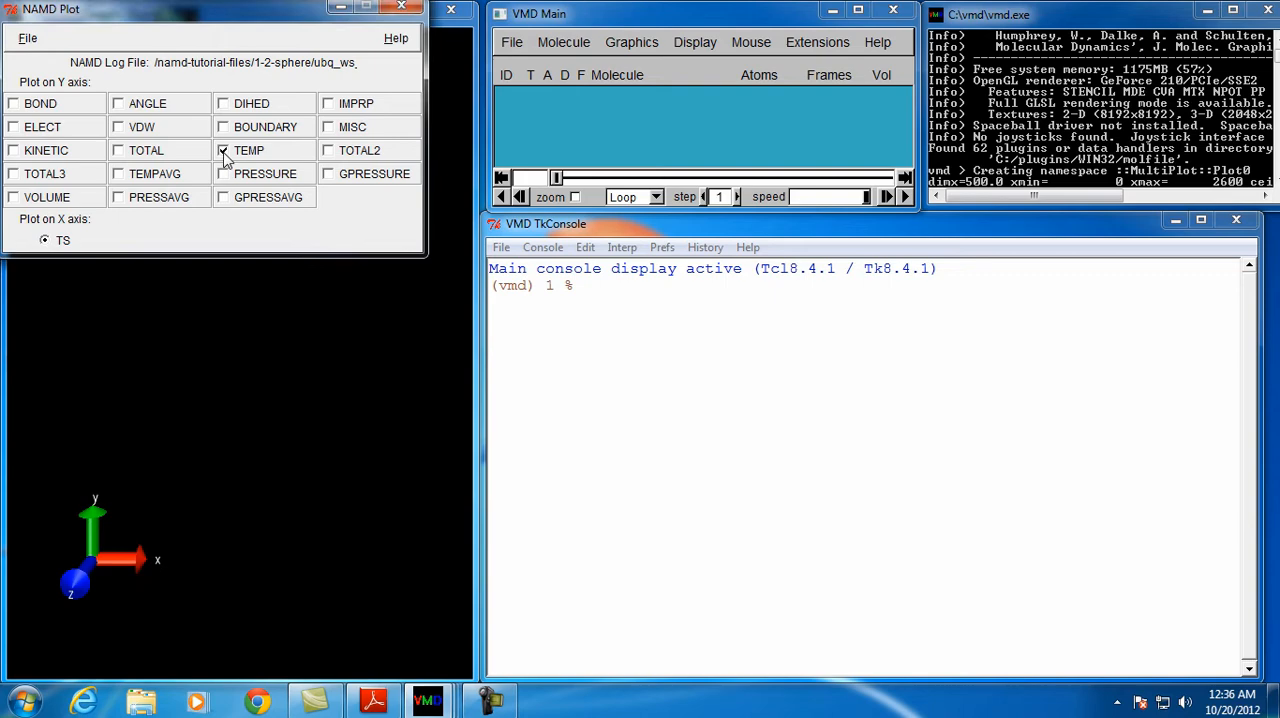
click(27, 40)
click(60, 80)
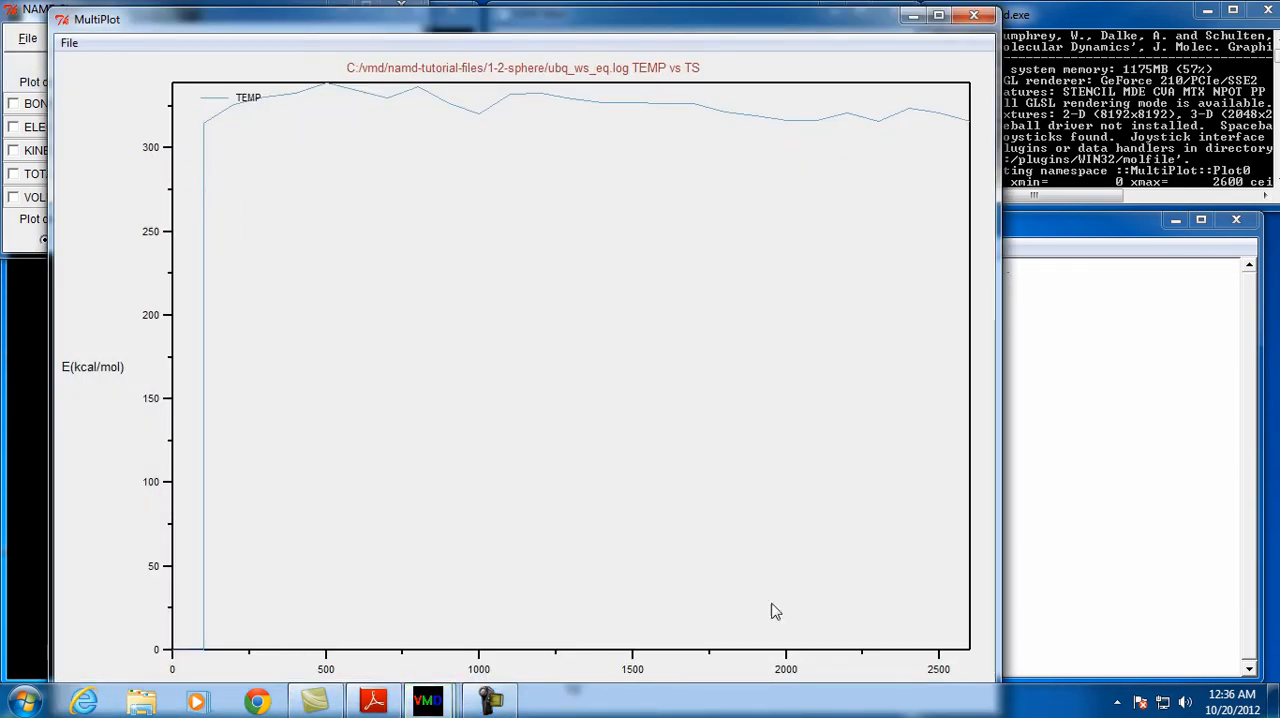
click(975, 17)
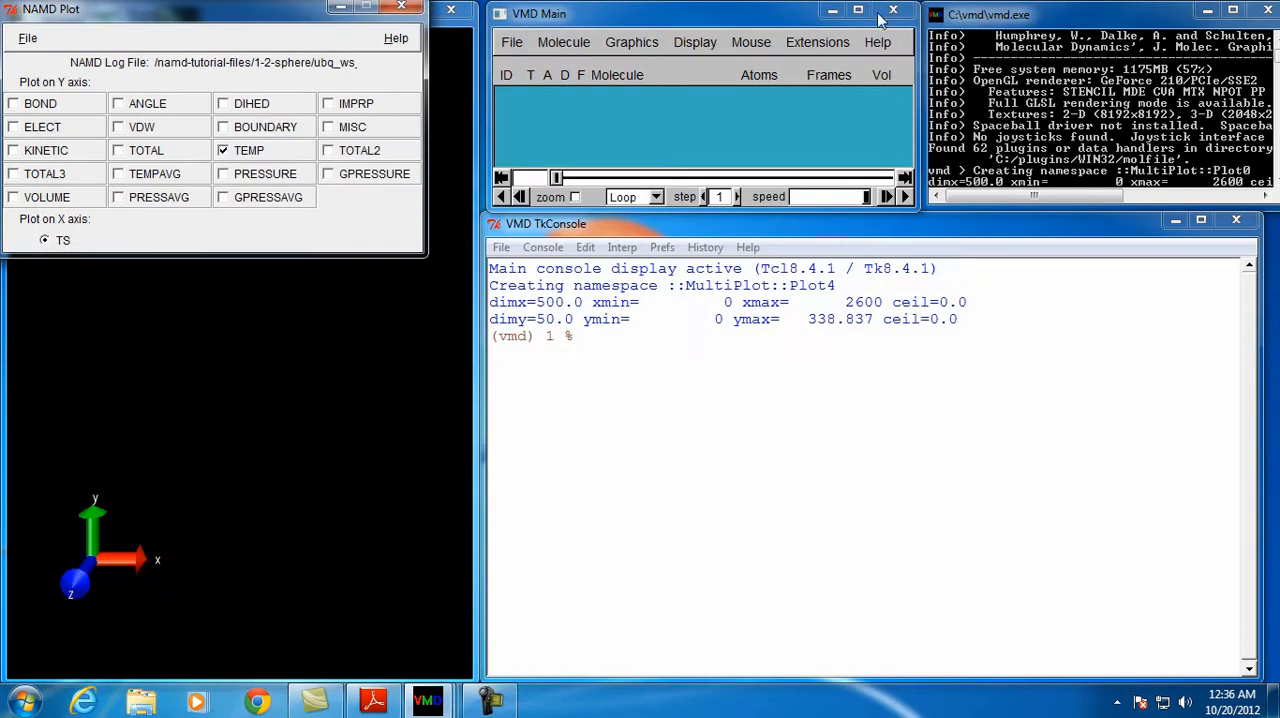
Close NAMD Plot and load ubq_ws.psf from namd-tutorial-files\common as a new molecule
click(395, 10)
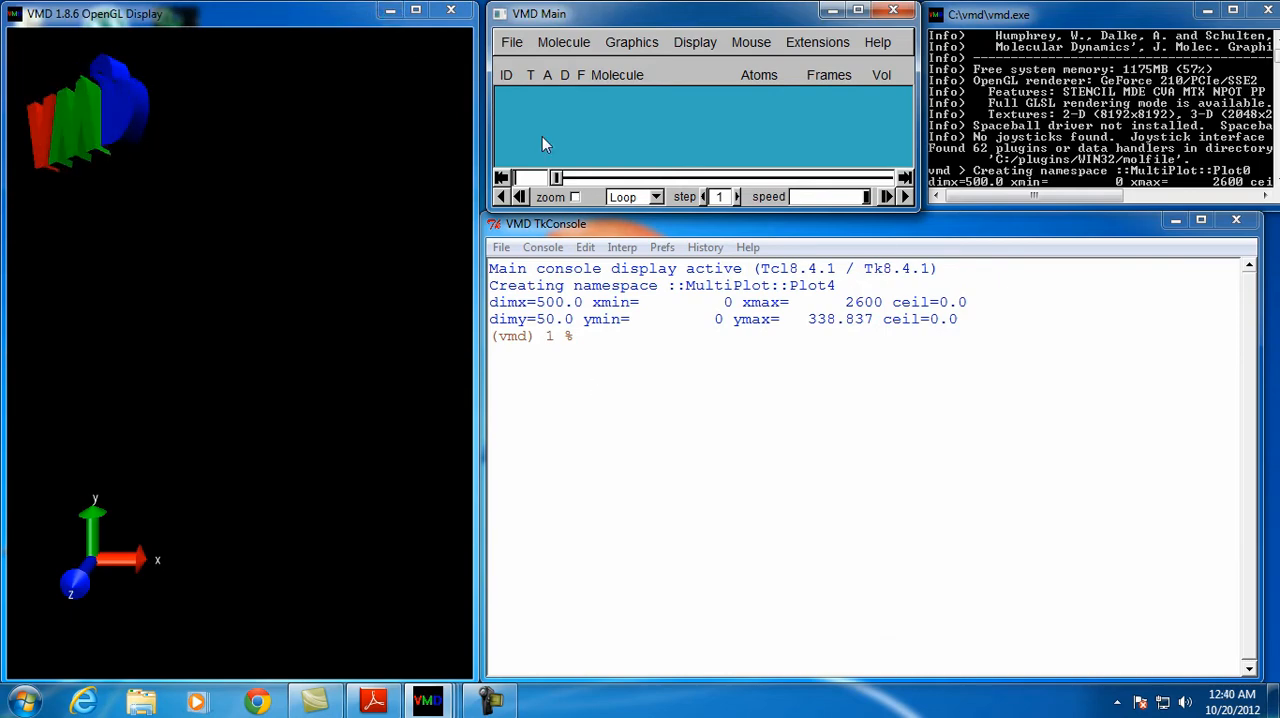
click(512, 42)
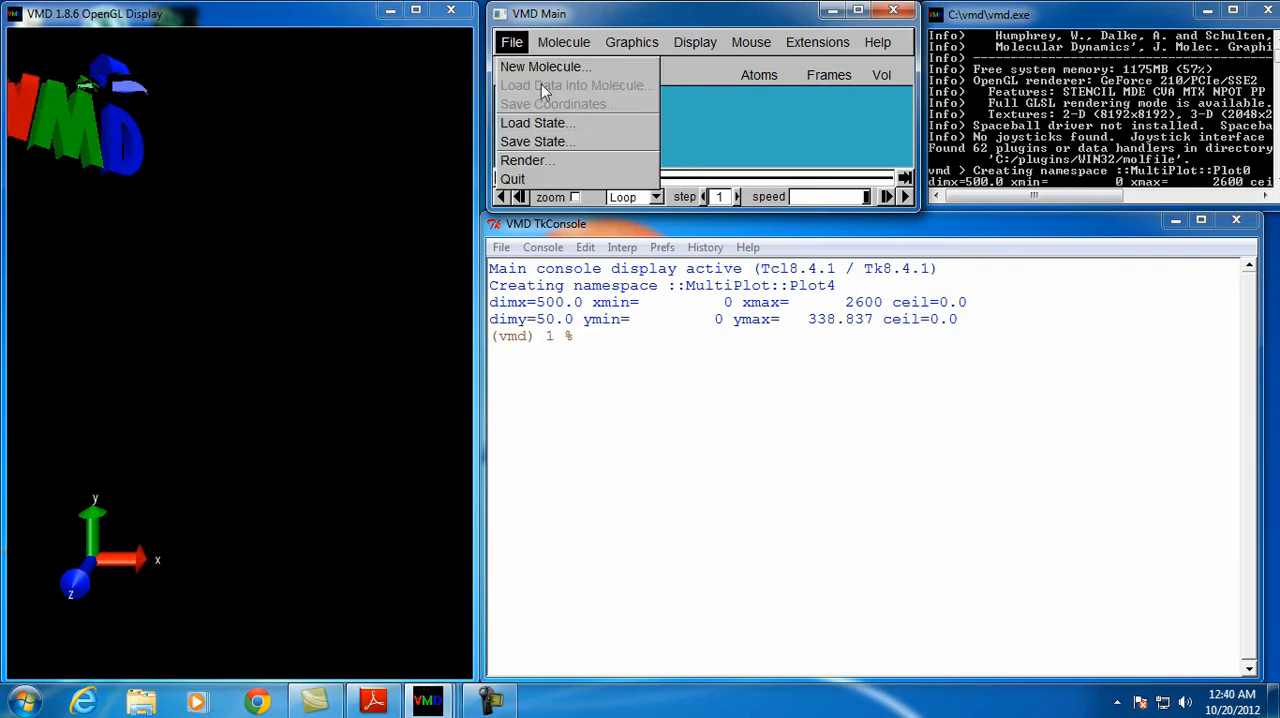
click(540, 66)
click(483, 353)
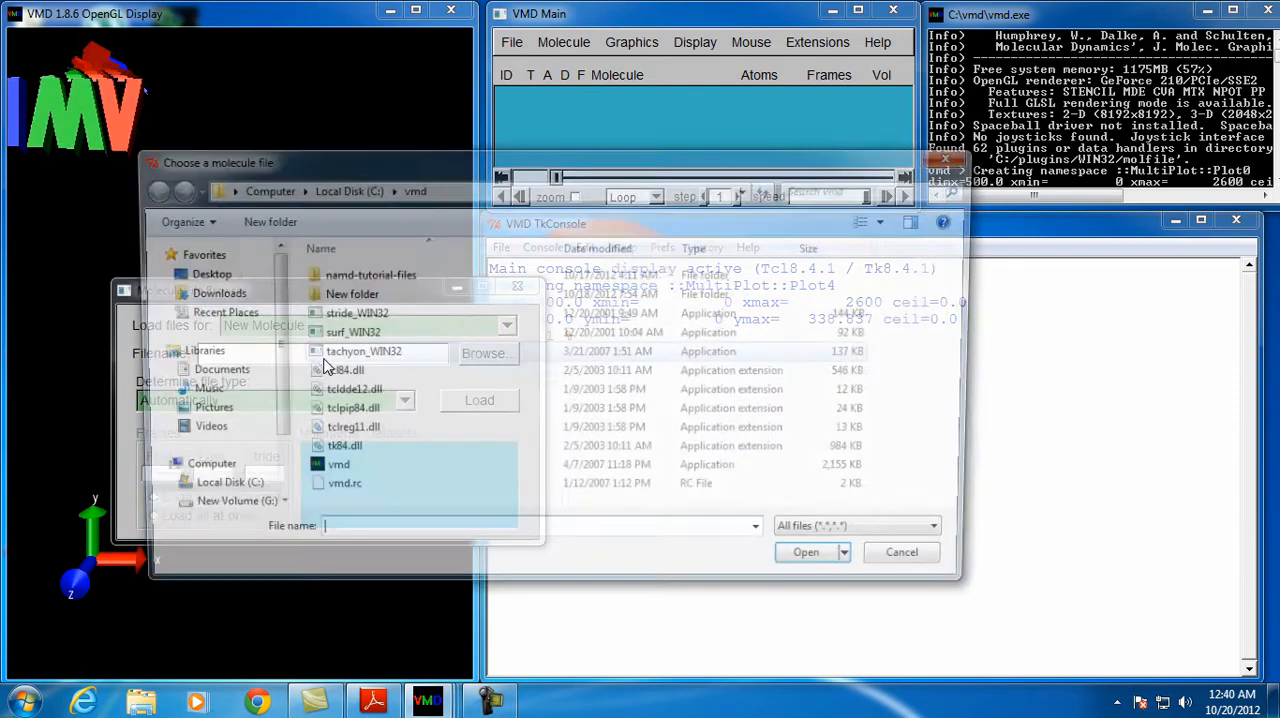
double_click(372, 276)
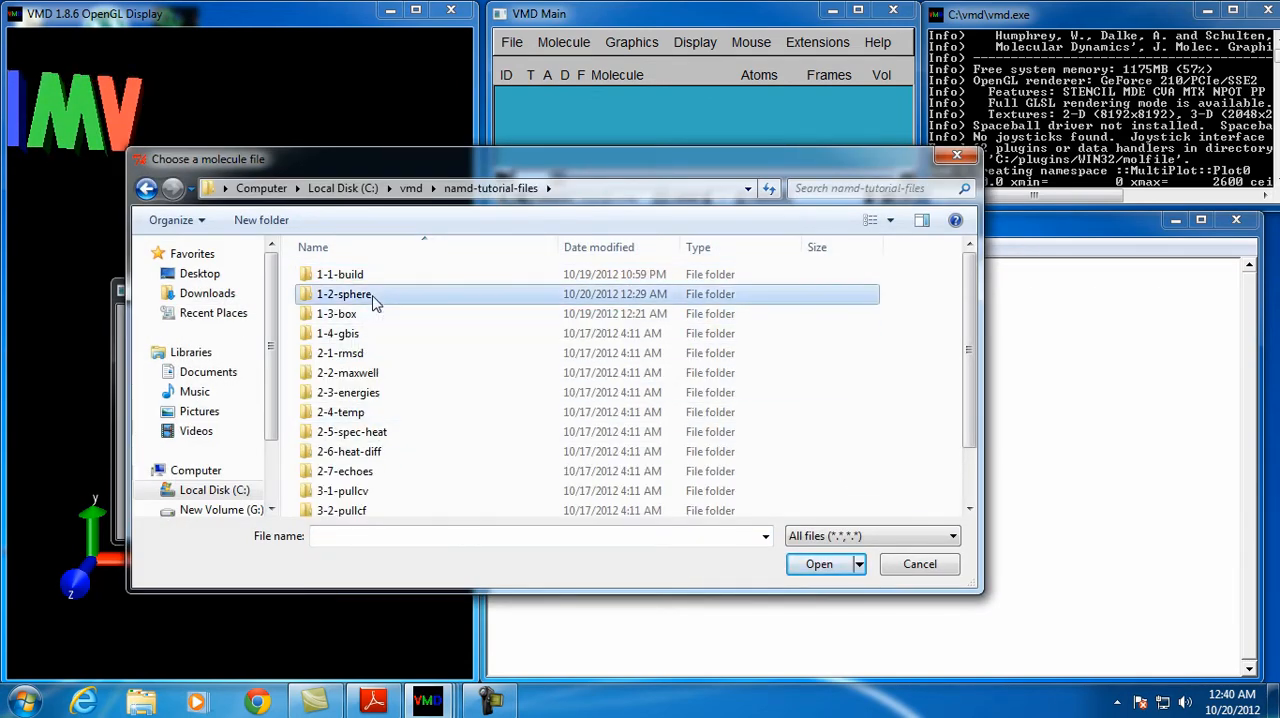
double_click(374, 296)
click(146, 190)
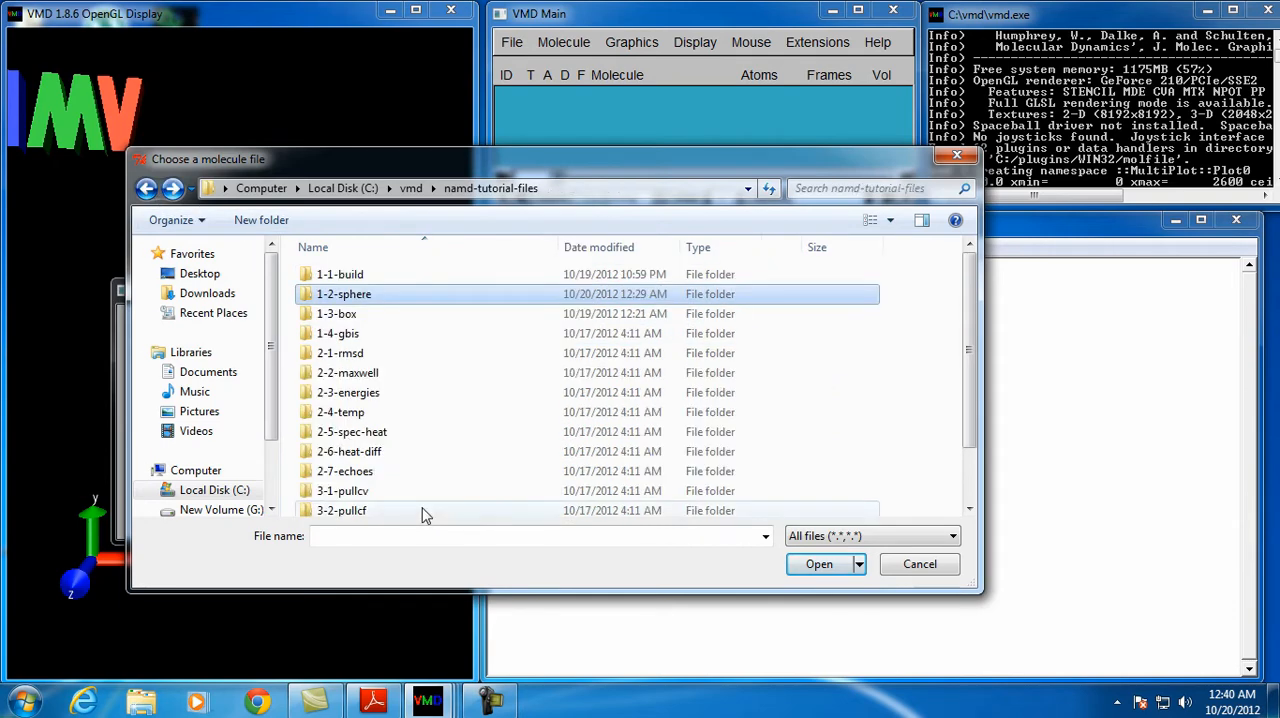
scroll(474, 500, down, 2)
click(370, 468)
double_click(370, 470)
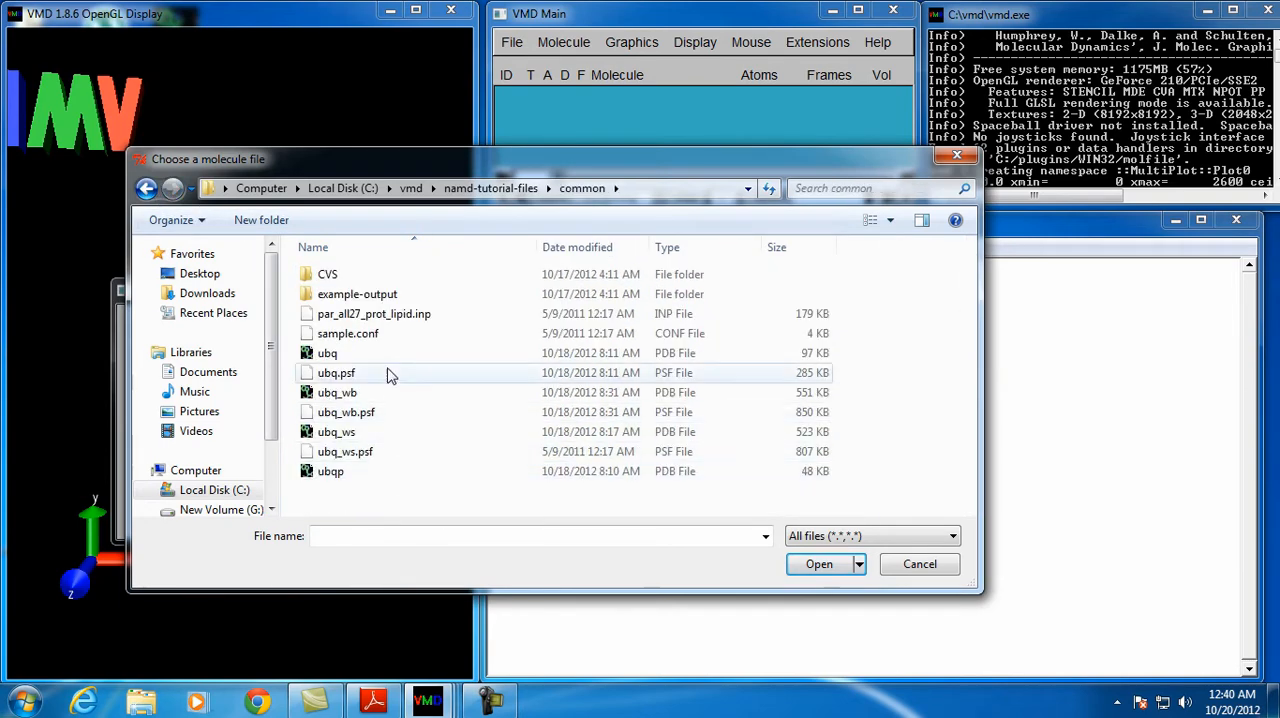
double_click(380, 451)
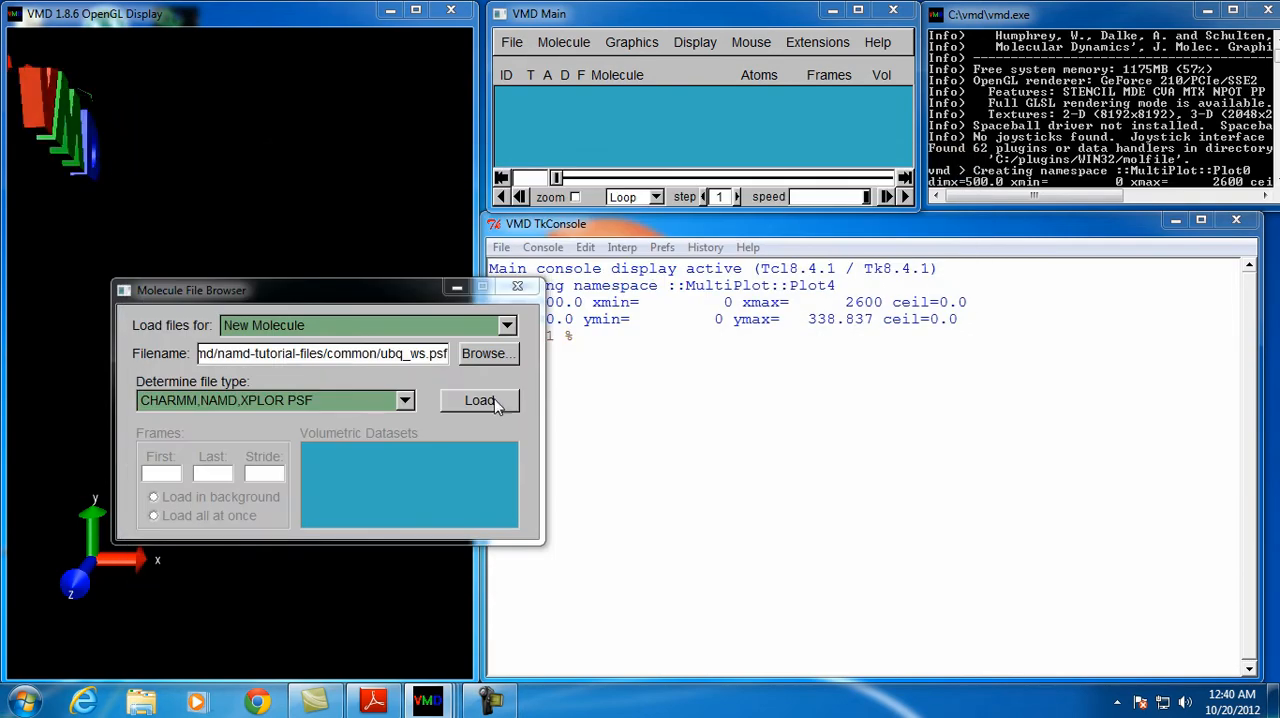
click(490, 402)
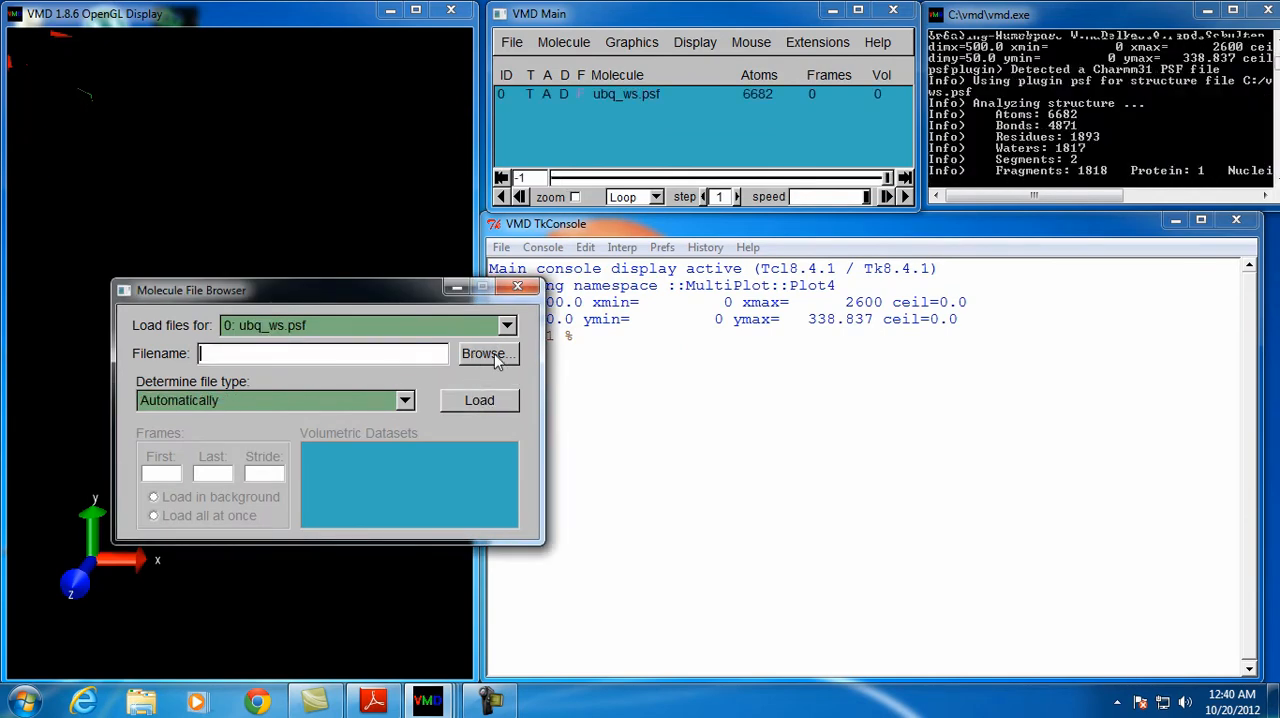
Load the ubq_ws_eq.dcd trajectory from namd-tutorial-files\1-2-sphere into the ubq_ws.psf molecule and close the Molecule File Browser
click(488, 352)
double_click(400, 280)
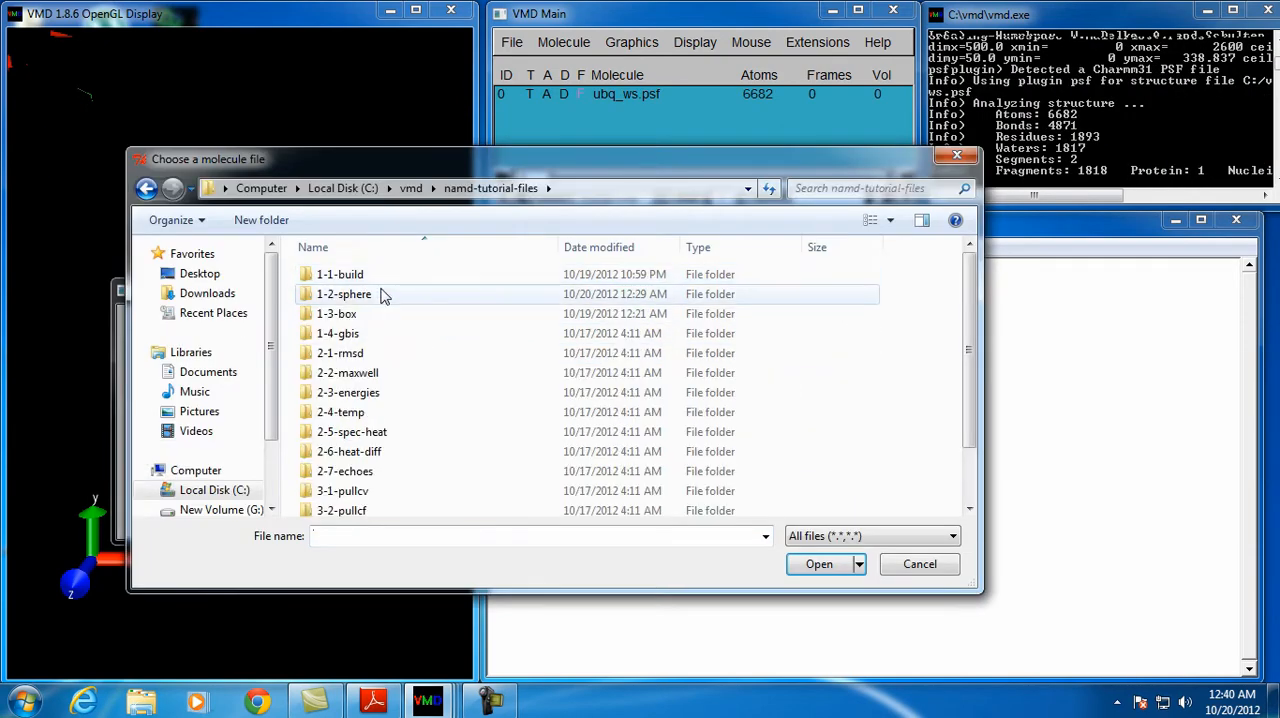
double_click(384, 293)
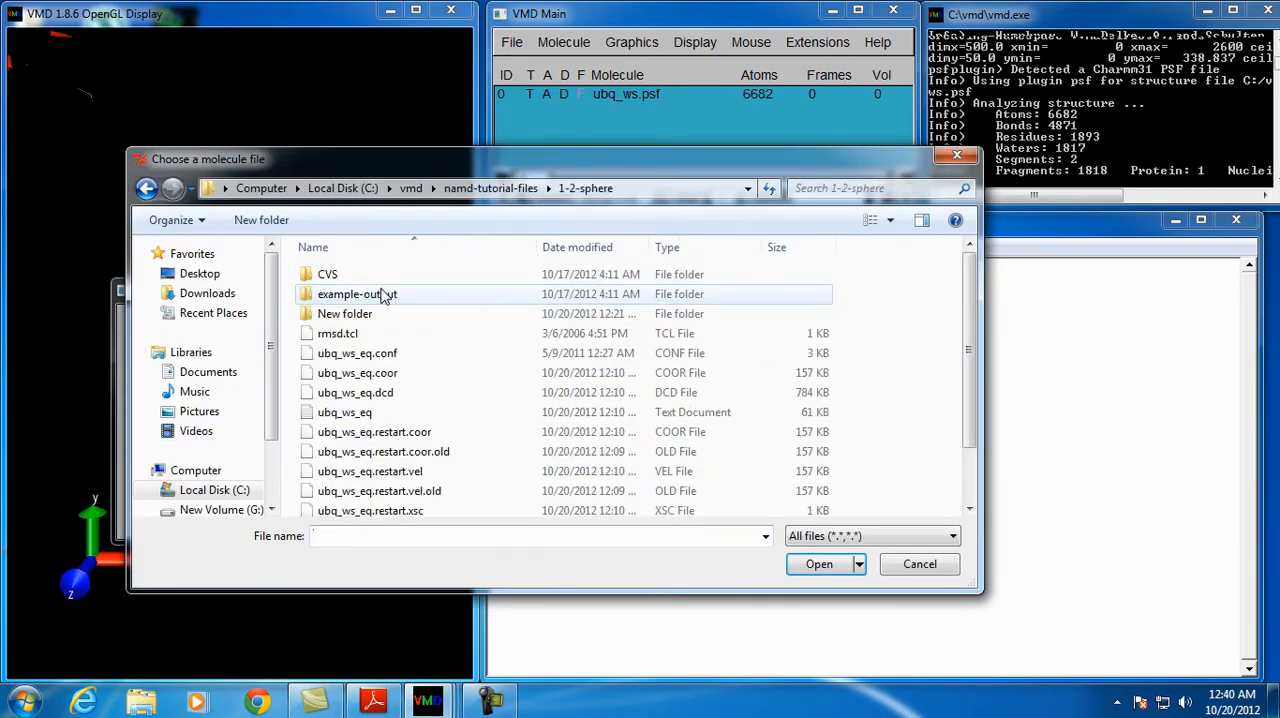
click(398, 392)
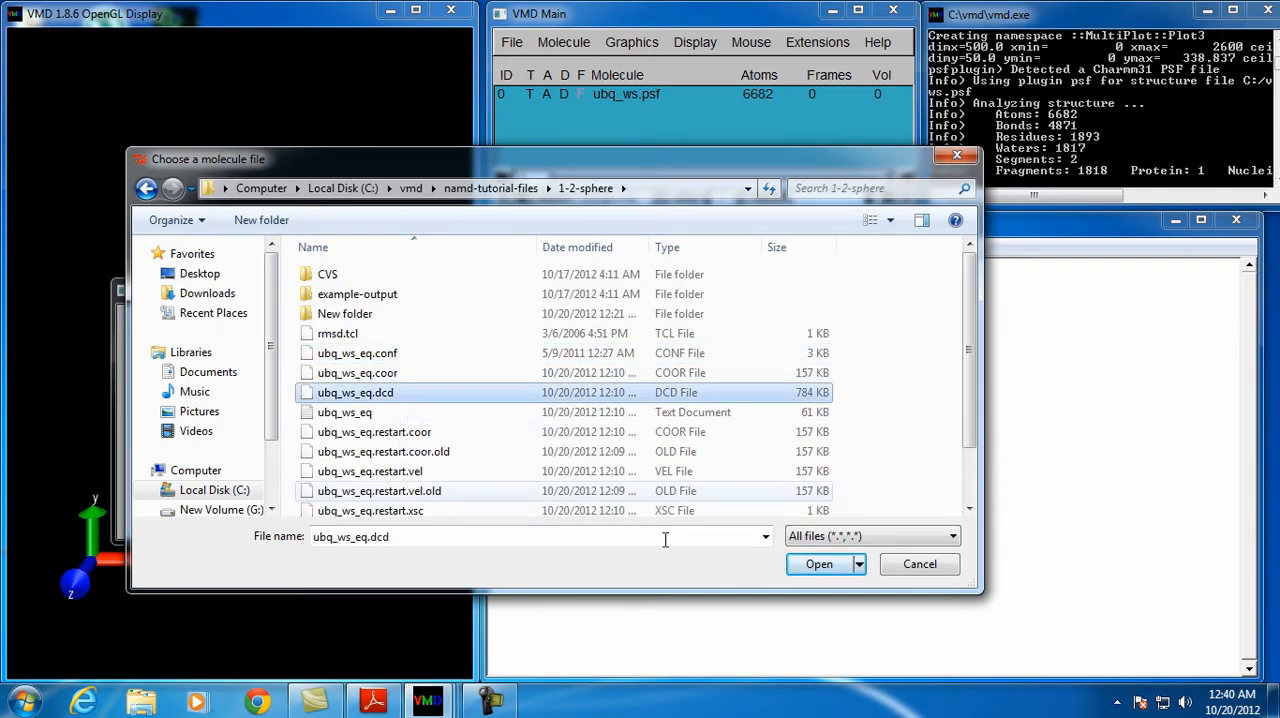
double_click(503, 395)
click(489, 410)
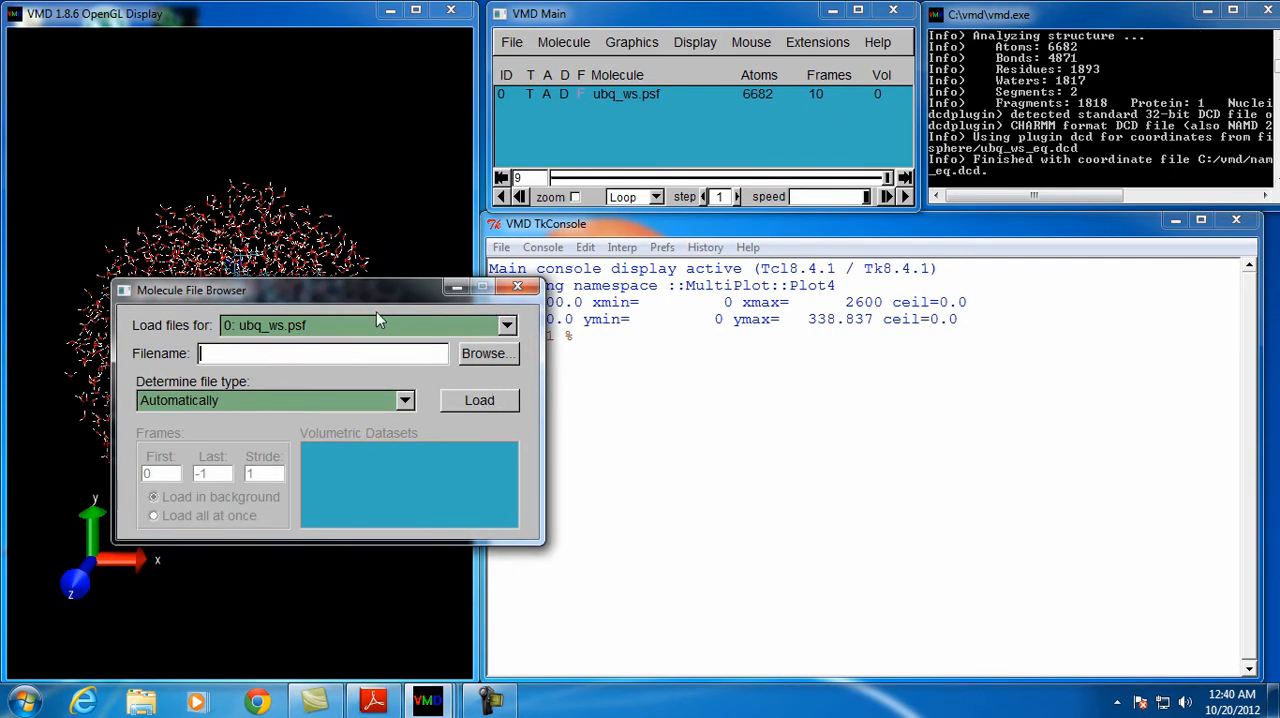
click(517, 288)
drag(275, 315, 352, 390)
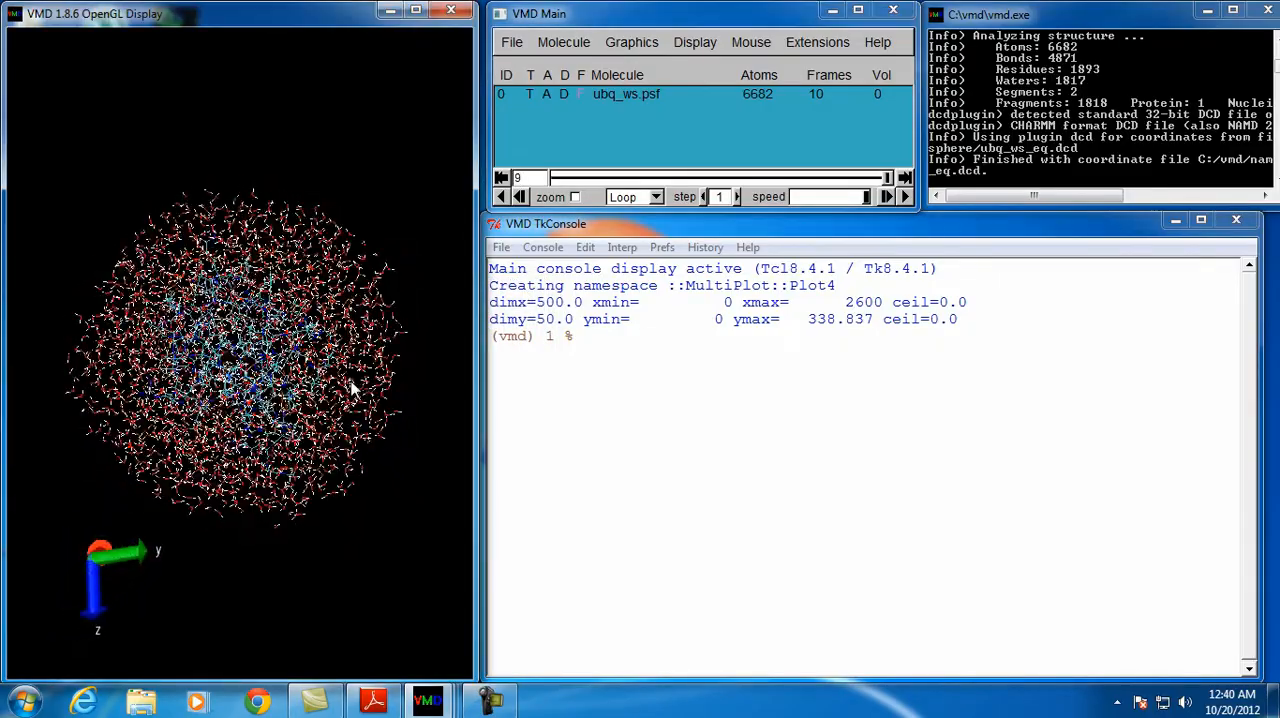
click(352, 388)
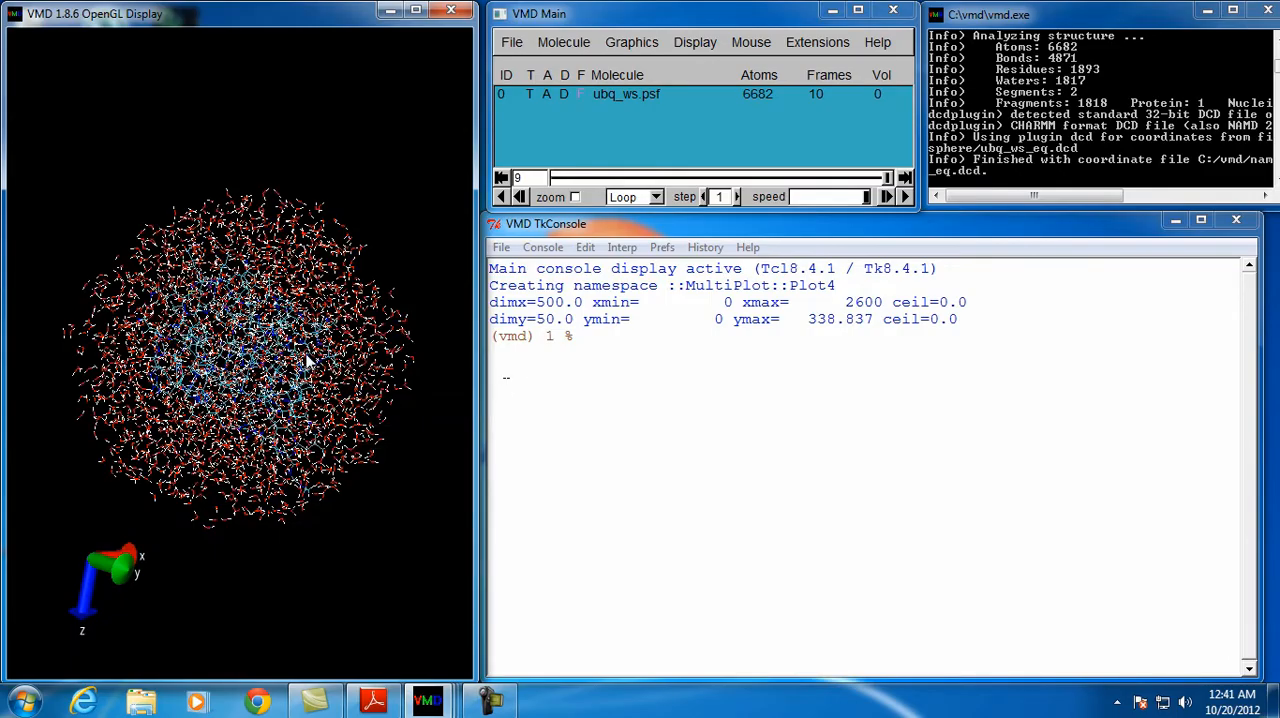
drag(330, 400, 398, 358)
List the current directory in the VMD TkConsole and change into namd-tutorial-files
click(620, 351)
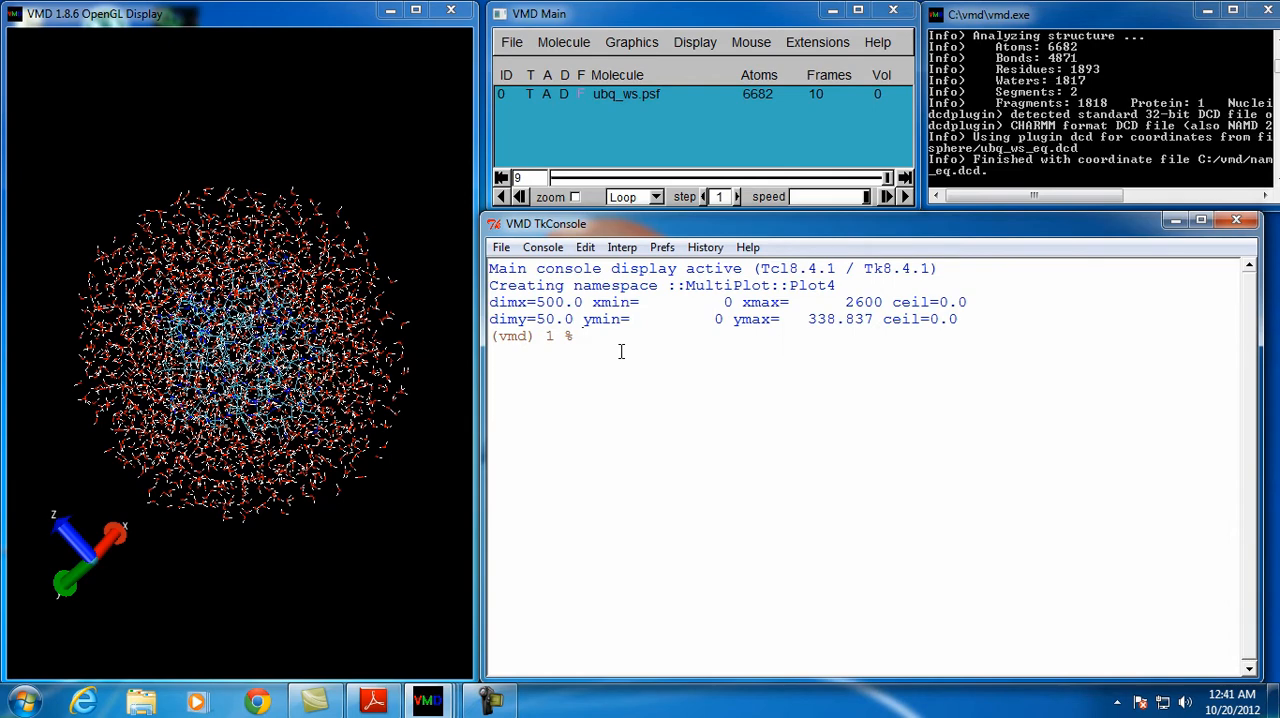
text(ls)
key(Return)
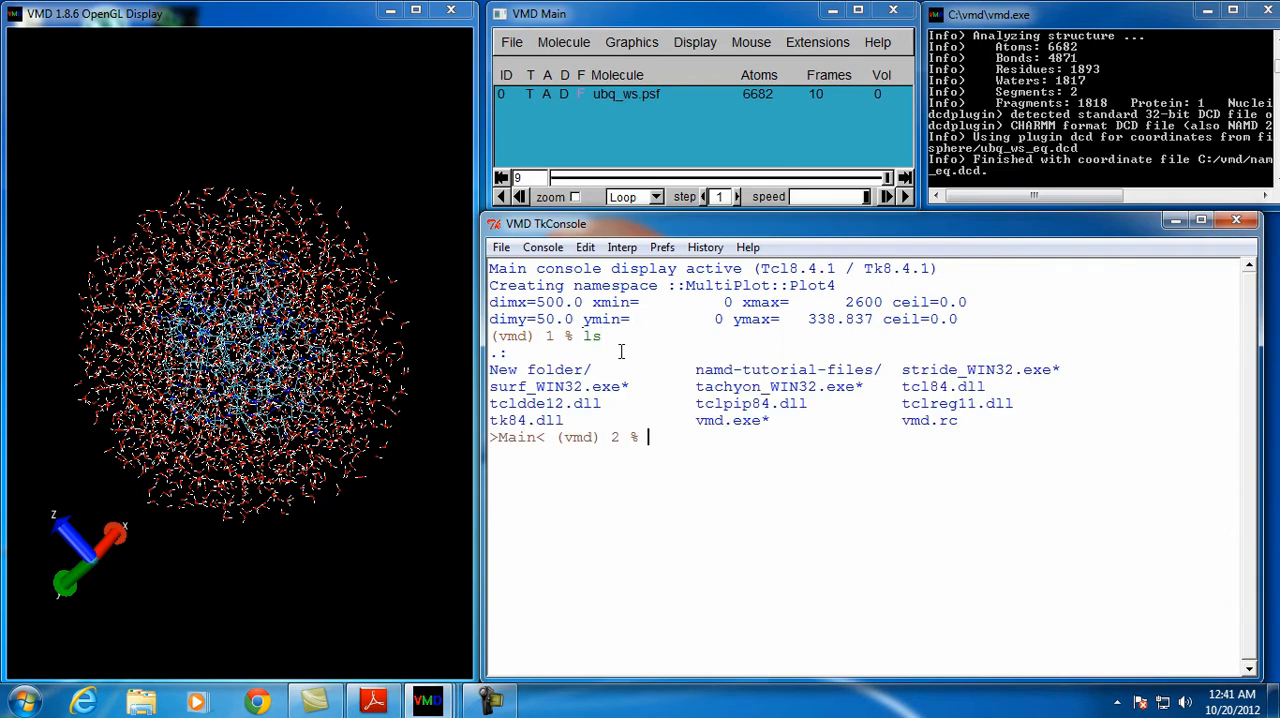
text(cd namd)
key(Tab)
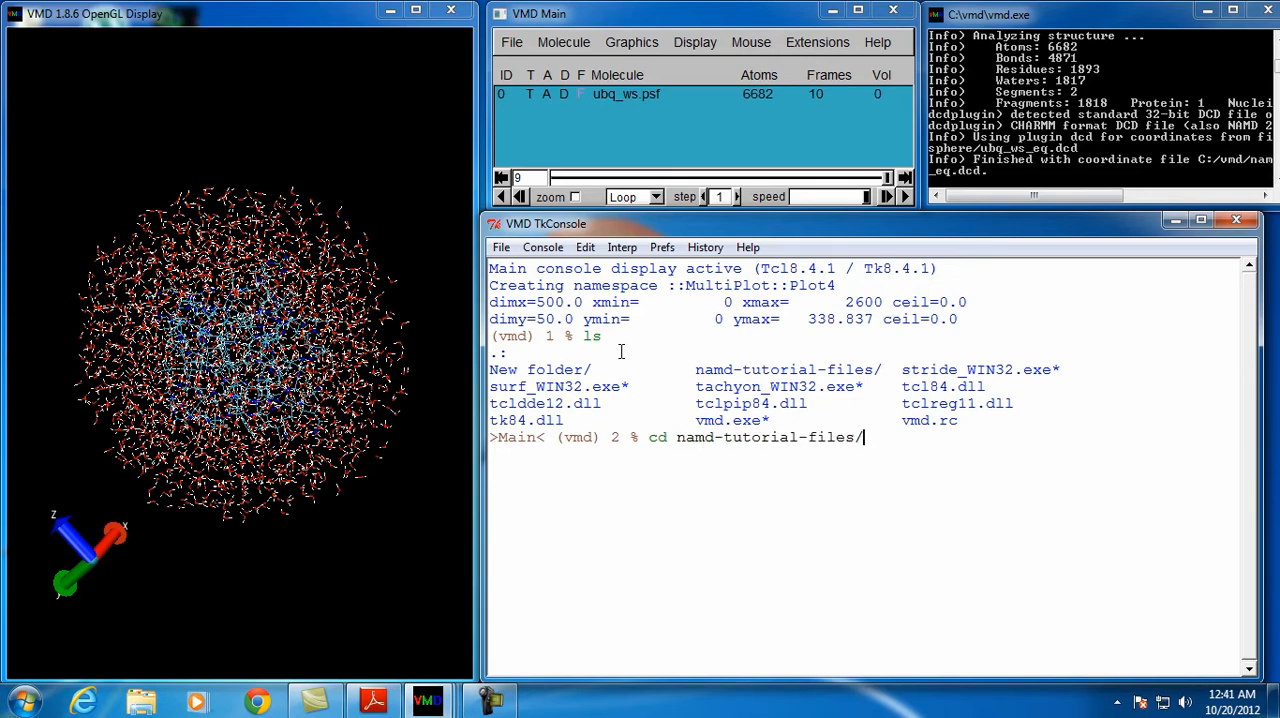
key(Return)
Change the TkConsole's working directory to the 1-2-sphere subfolder
text(cd)
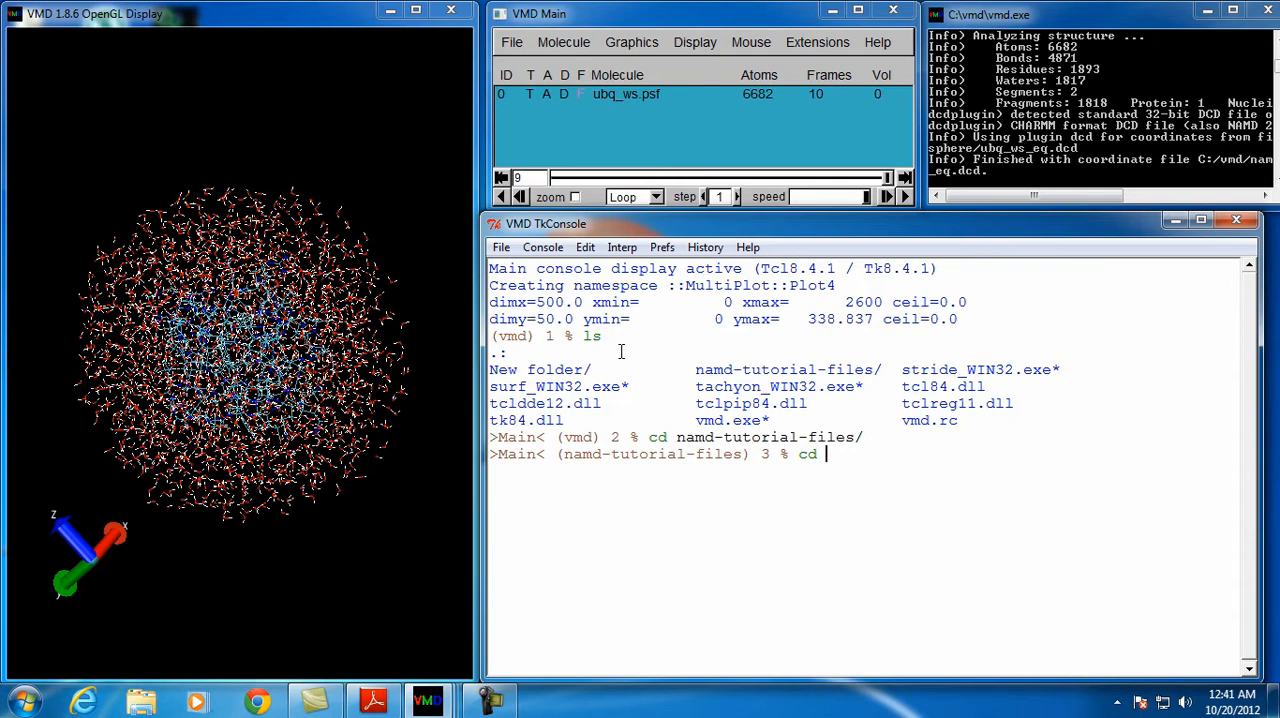
text( 1-1)
key(BackSpace)
text(2)
key(Tab)
key(Return)
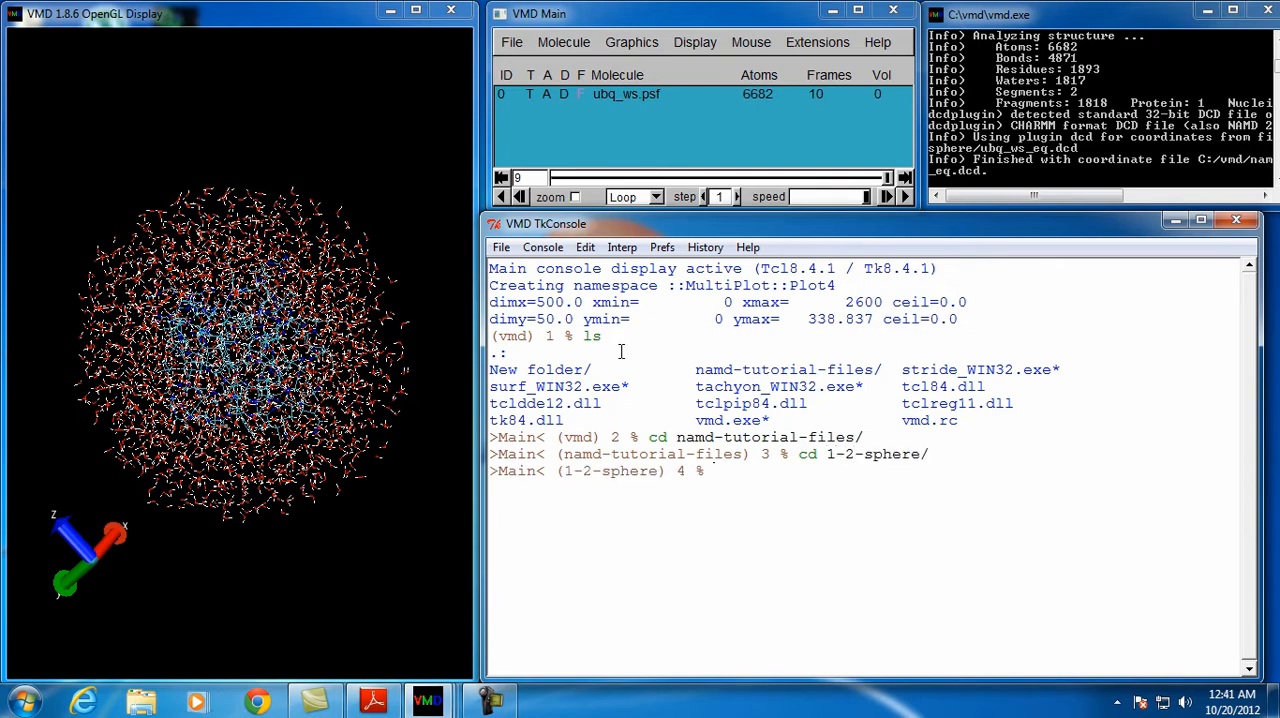
List the files in 1-2-sphere with dir and run the RMSD script with source rmsd.tcl
text(cir)
key(Return)
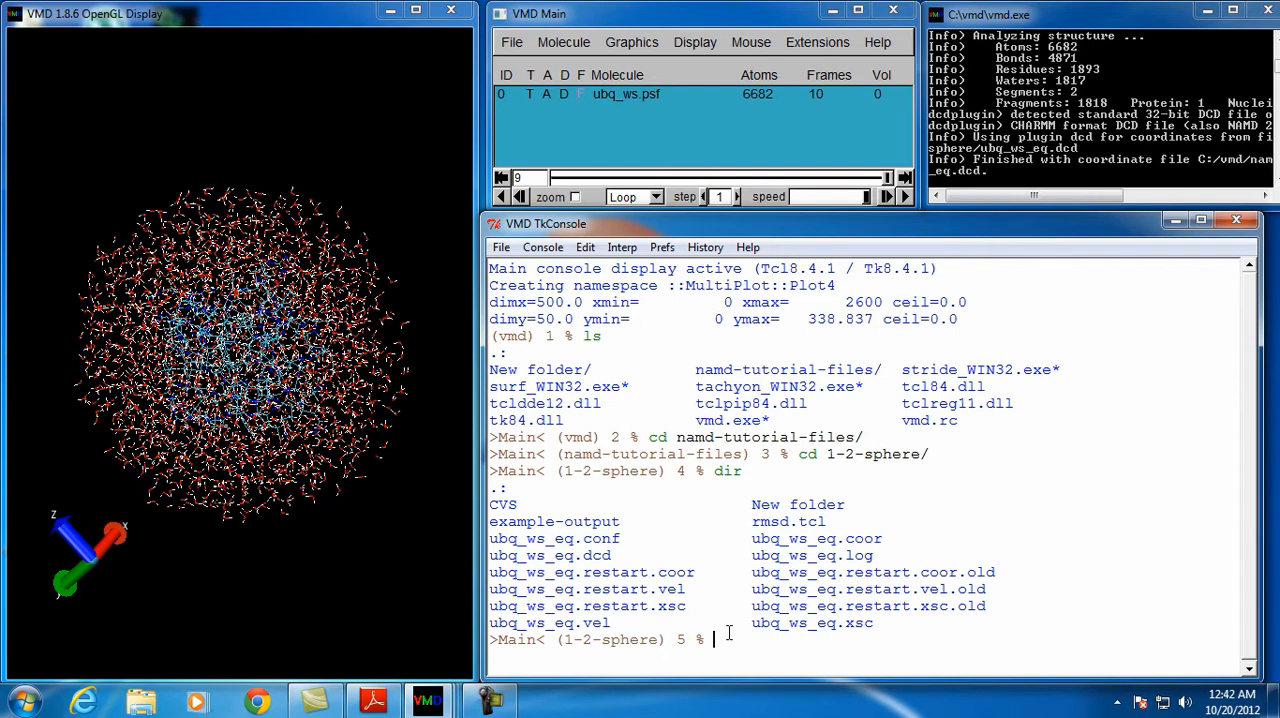
text(source rmsd.tcl)
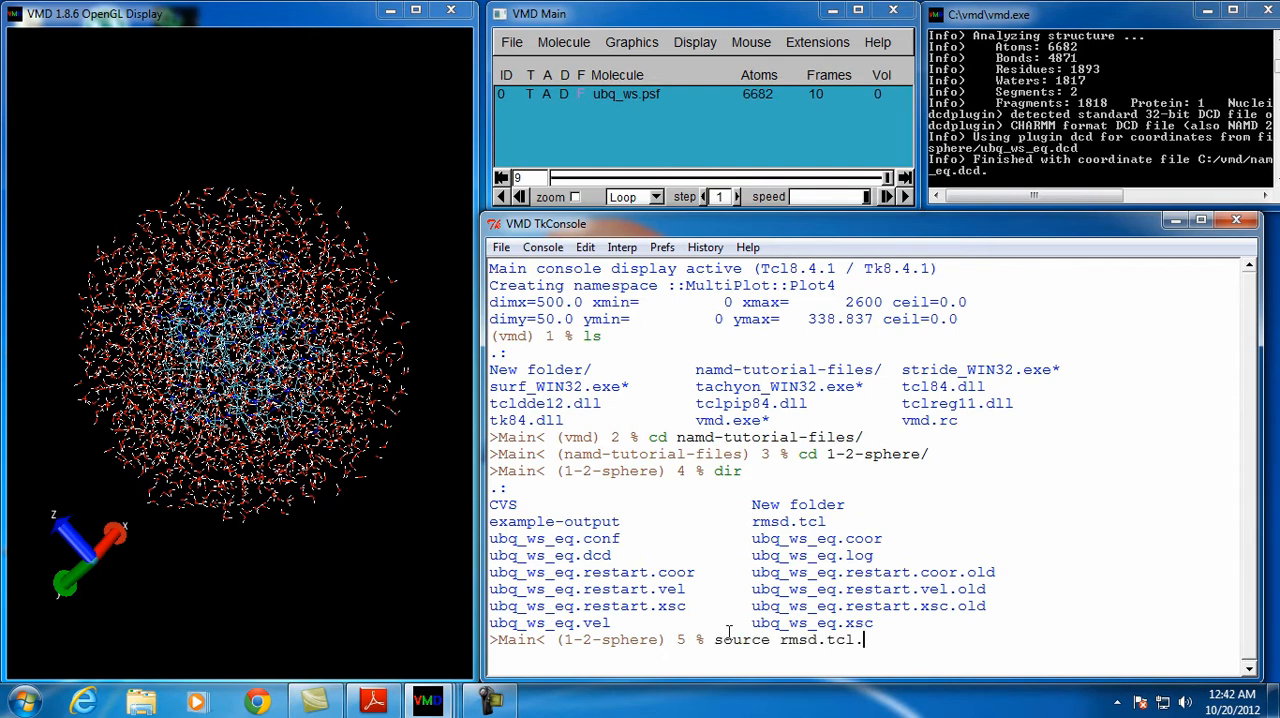
key(Return)
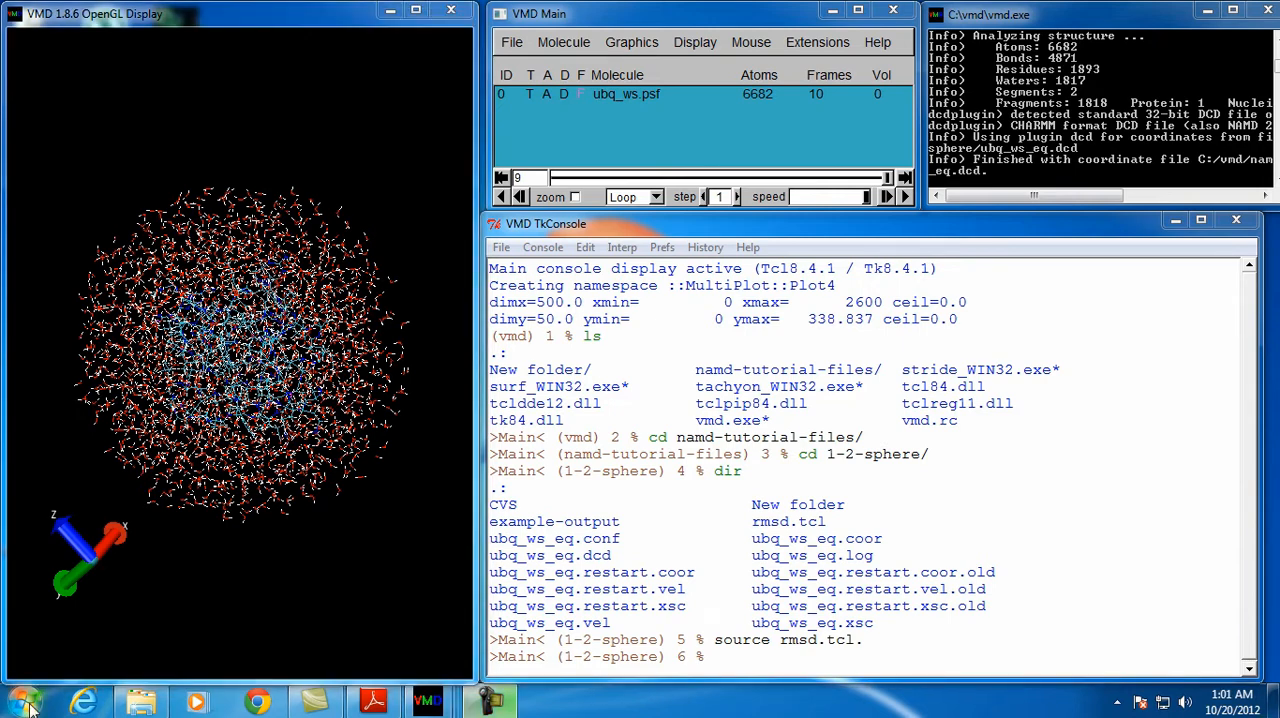
Start Microsoft Office Excel 2007
click(27, 704)
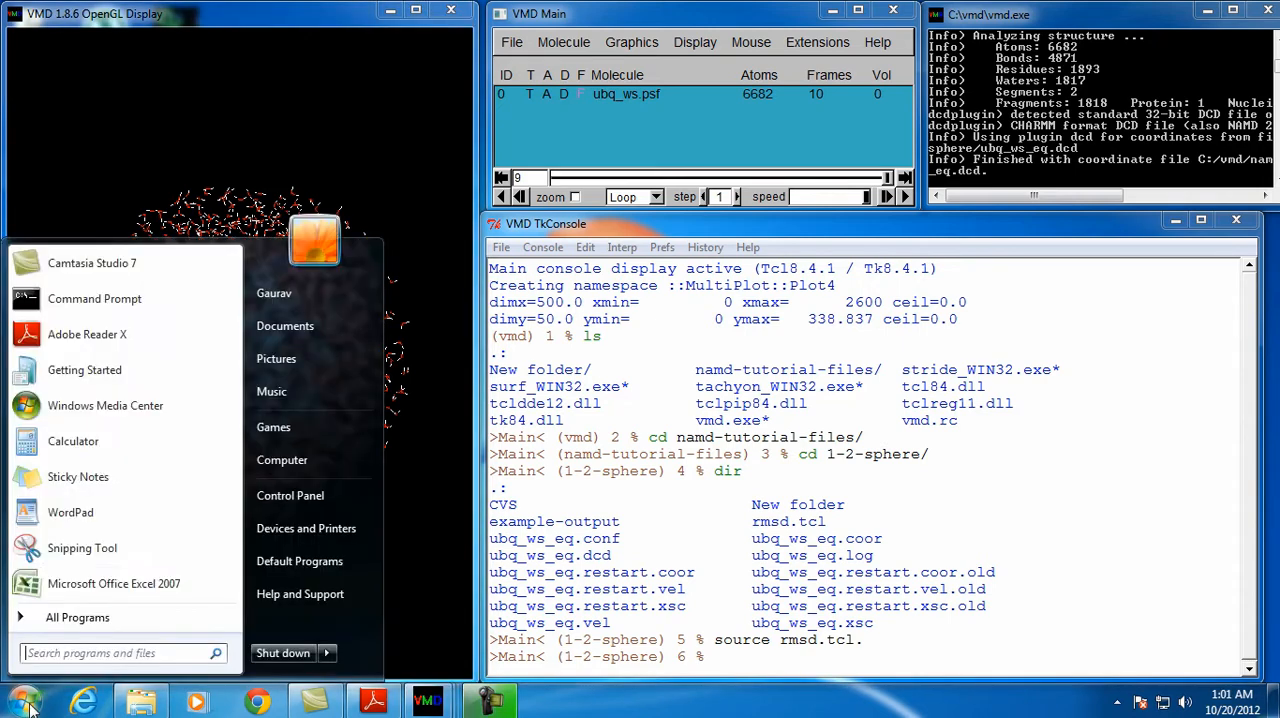
click(90, 616)
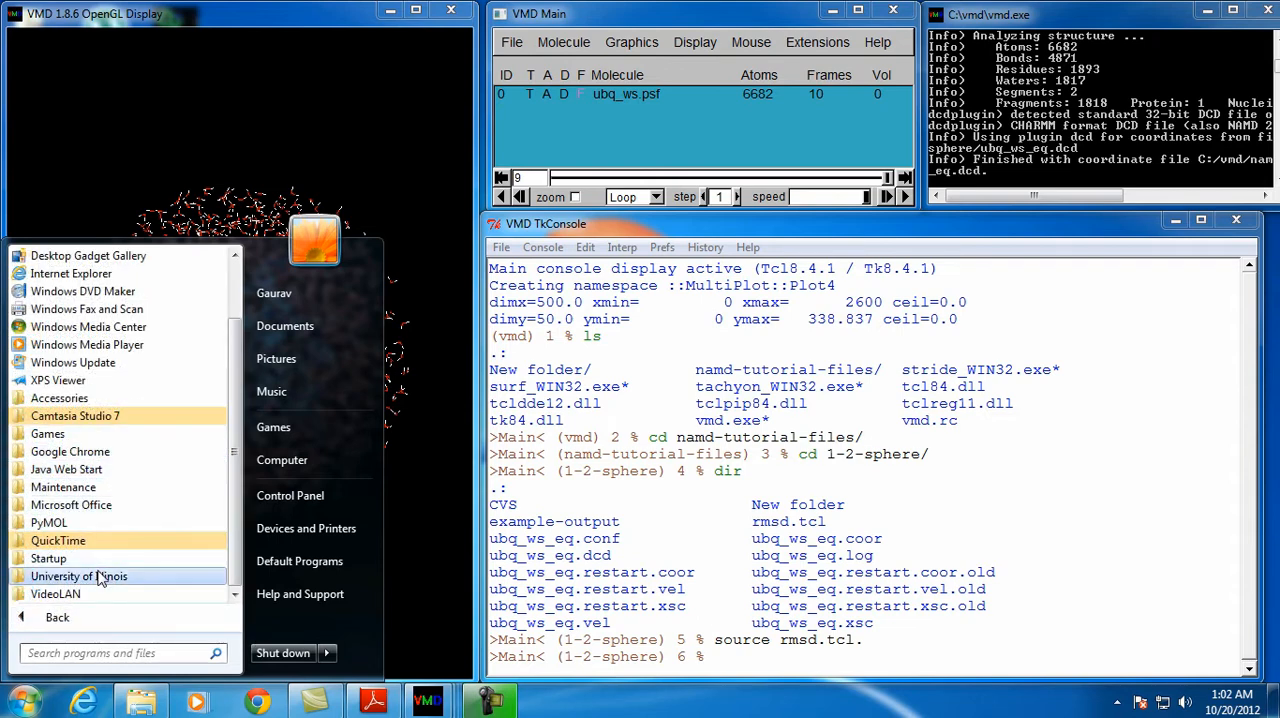
click(105, 506)
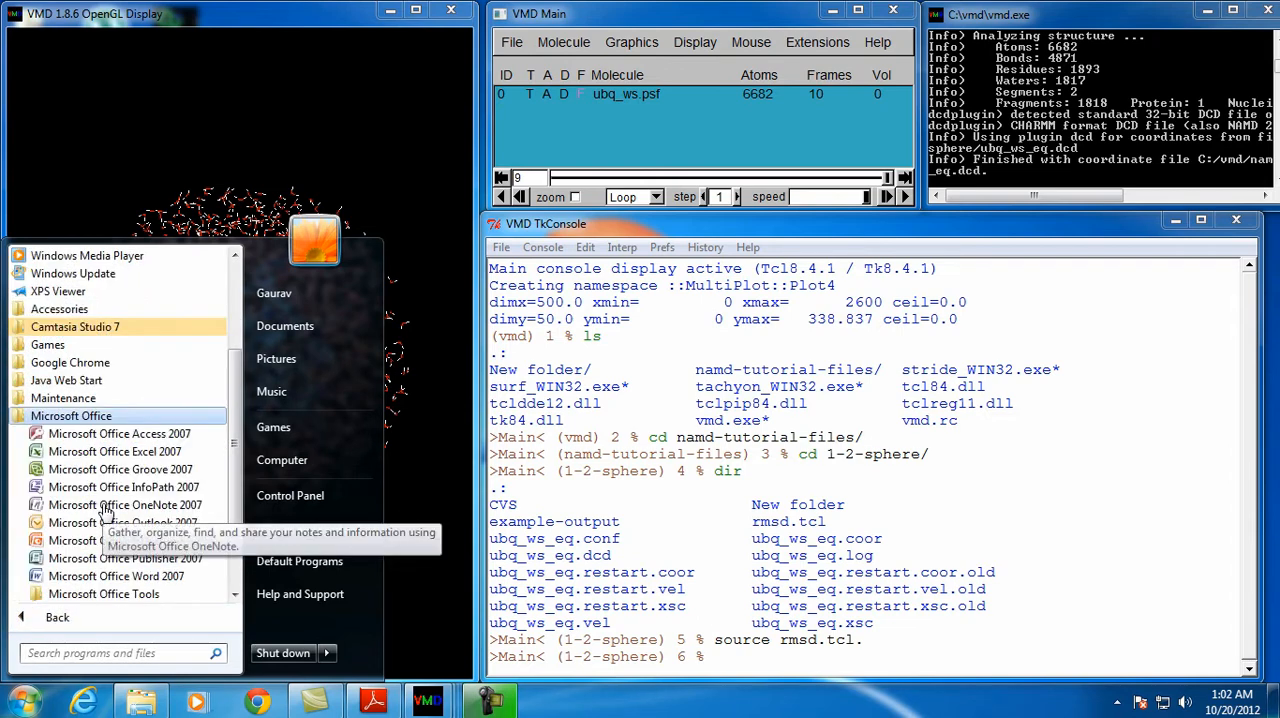
click(130, 452)
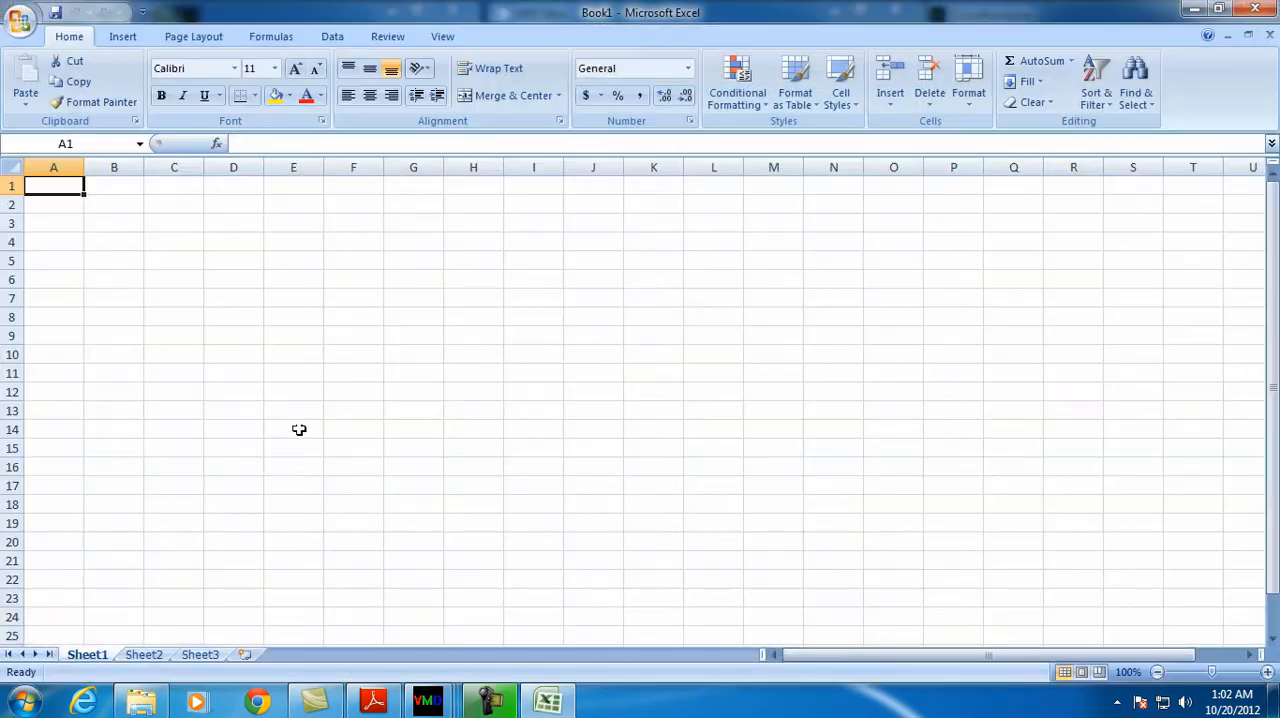
Browse for a file to open in C:\vmd\namd-tutorial-files\1-2-sphere
click(20, 21)
click(55, 103)
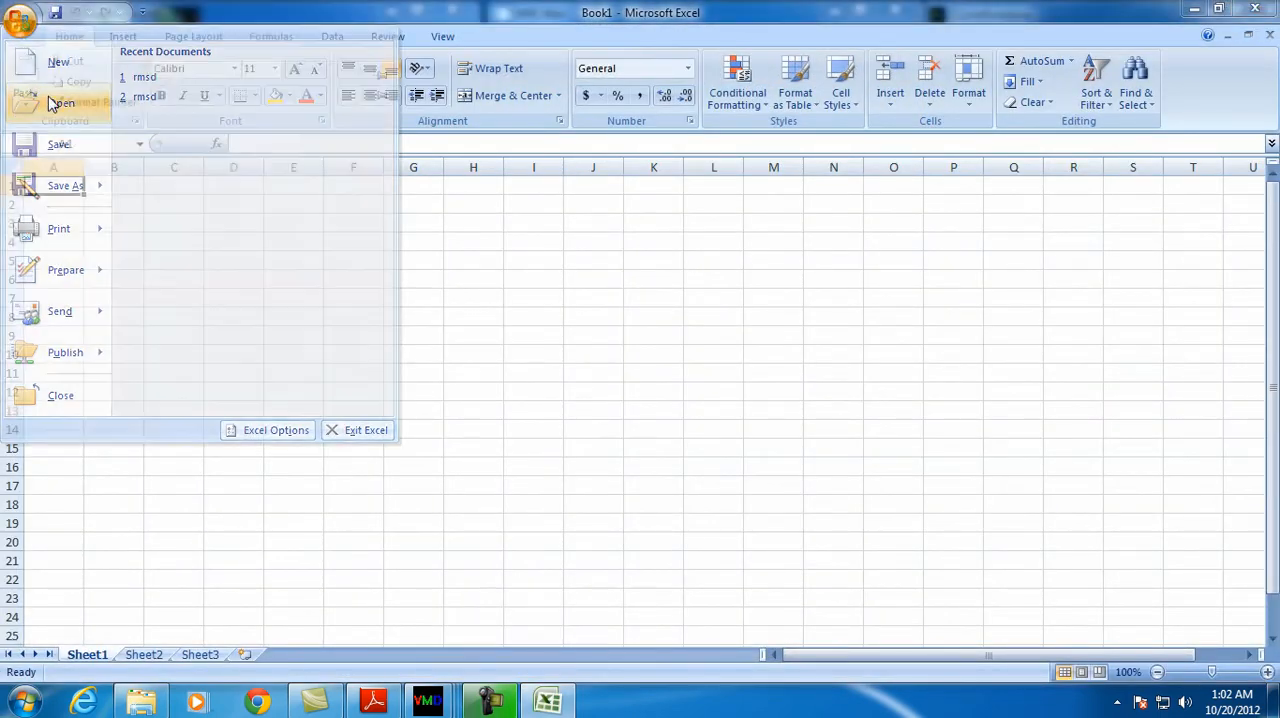
click(70, 366)
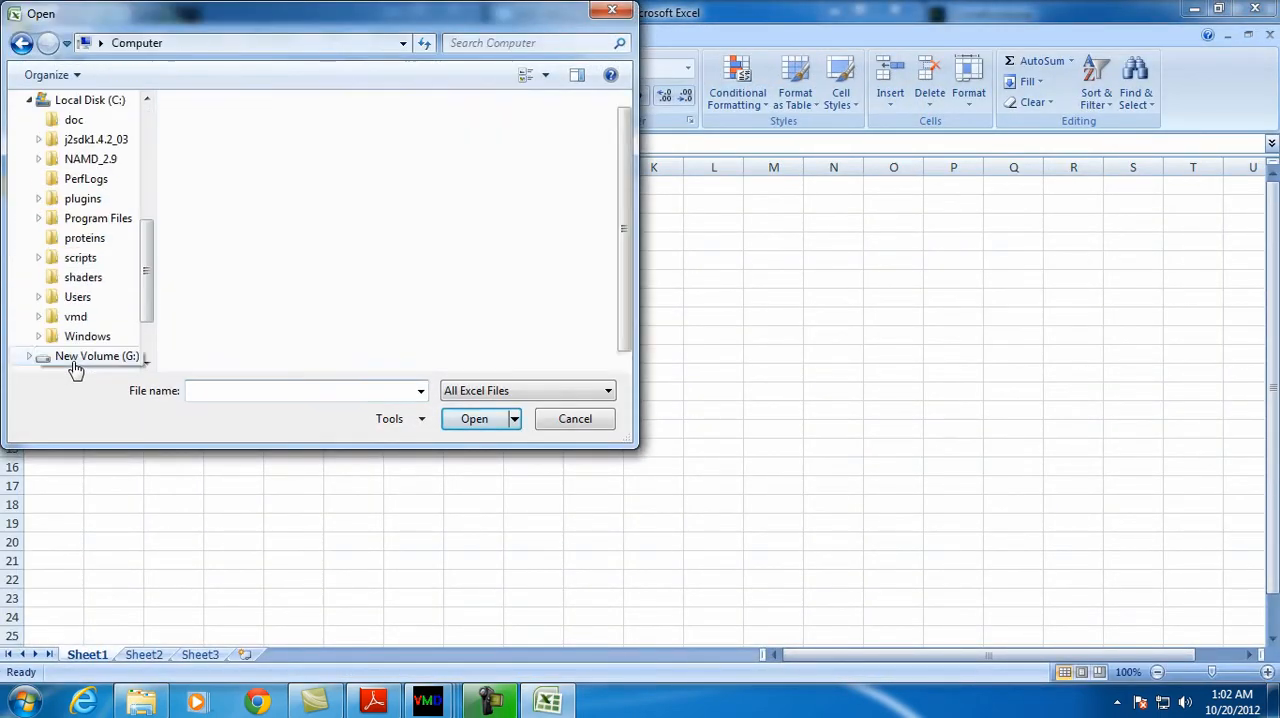
double_click(253, 155)
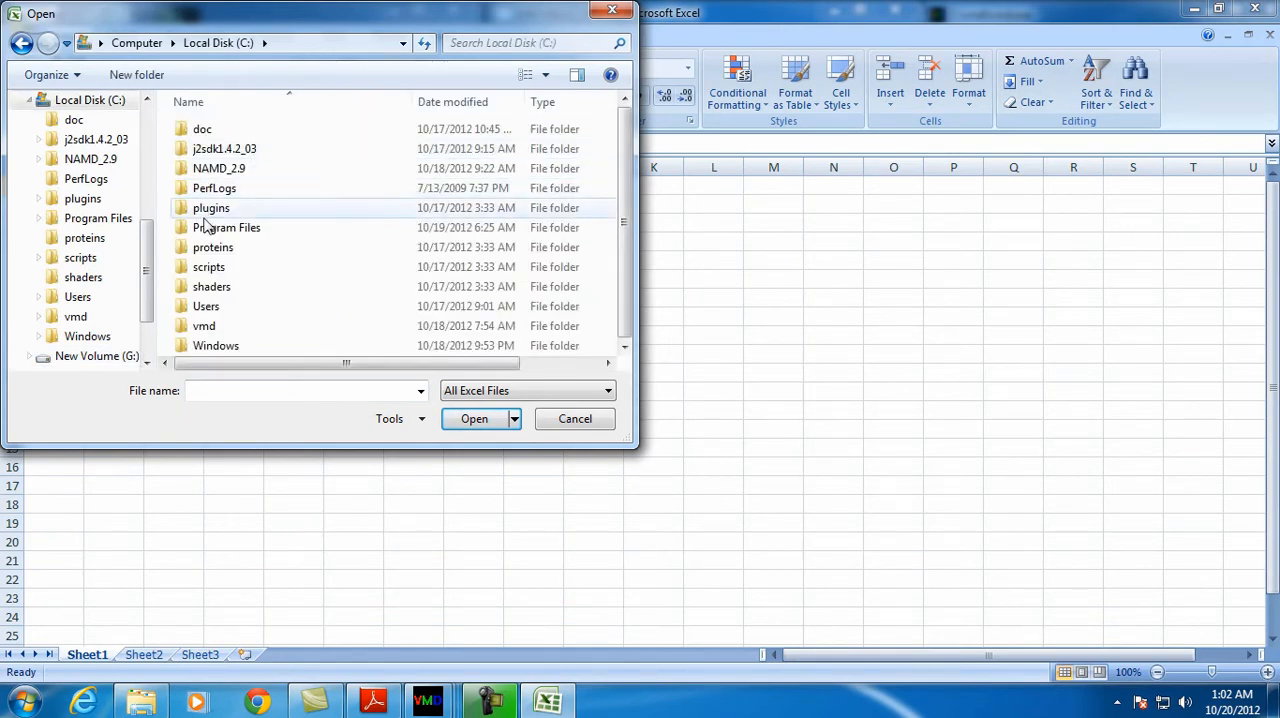
double_click(225, 333)
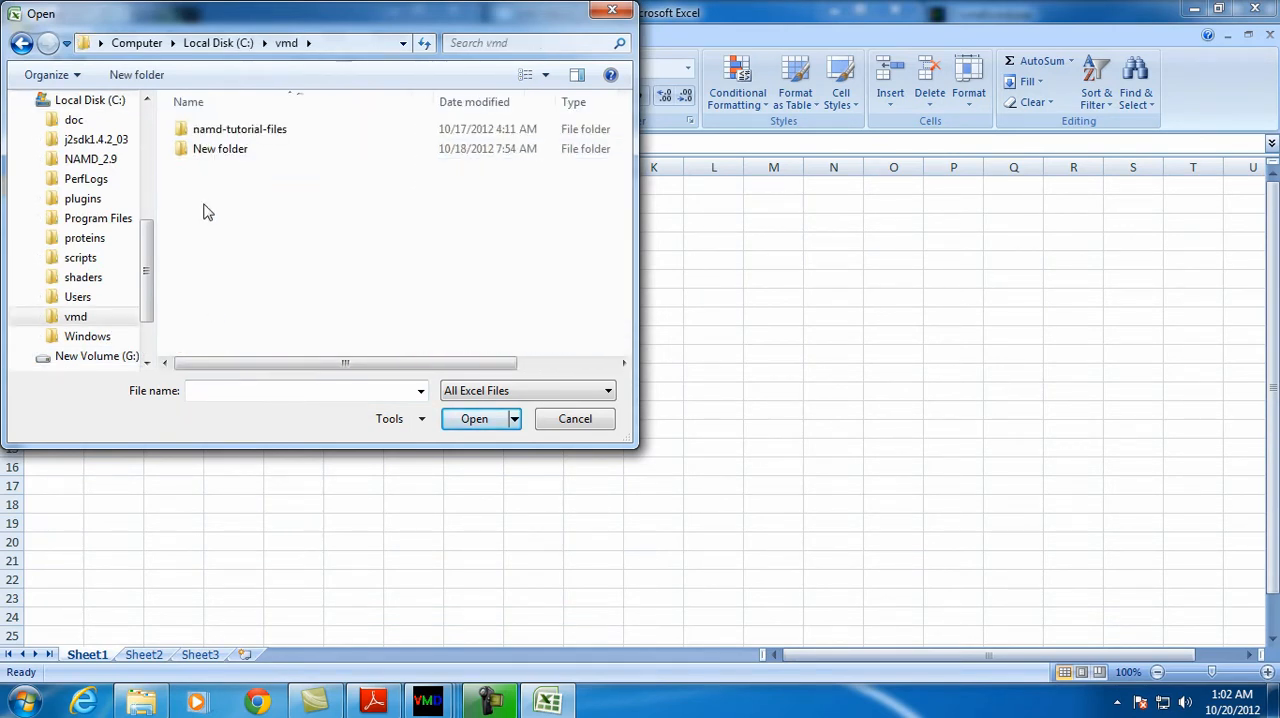
double_click(264, 131)
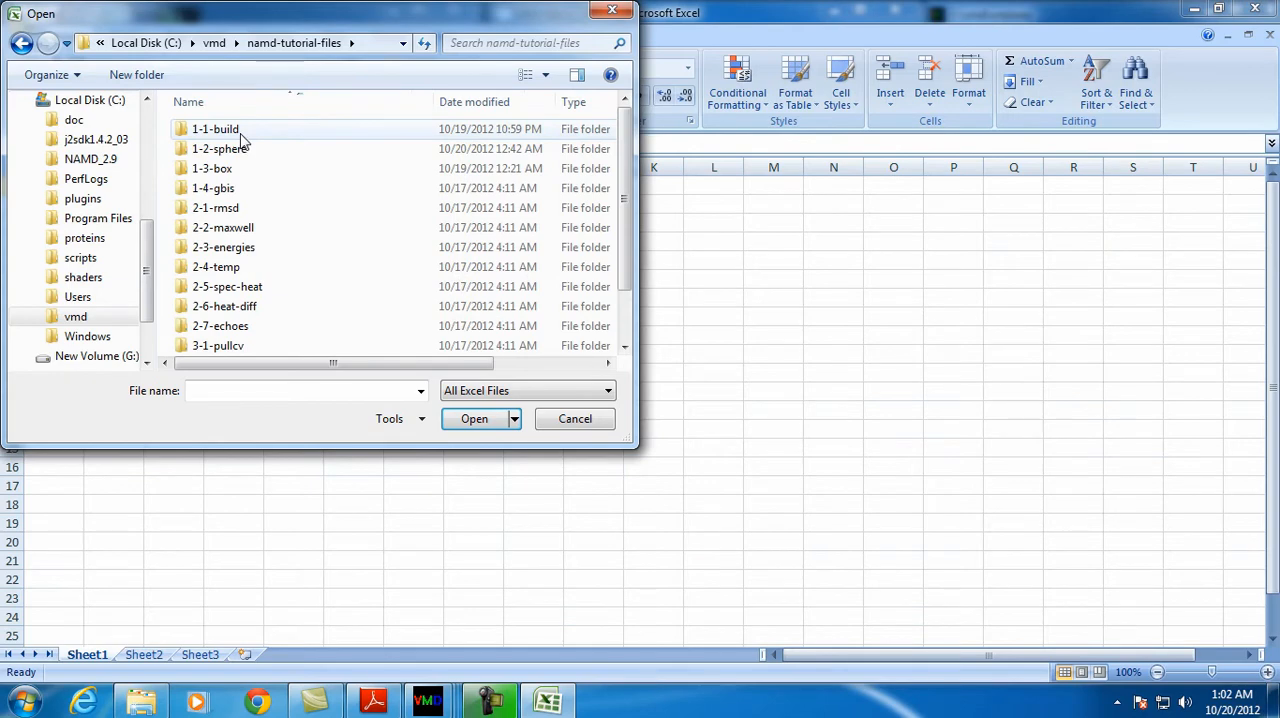
double_click(240, 152)
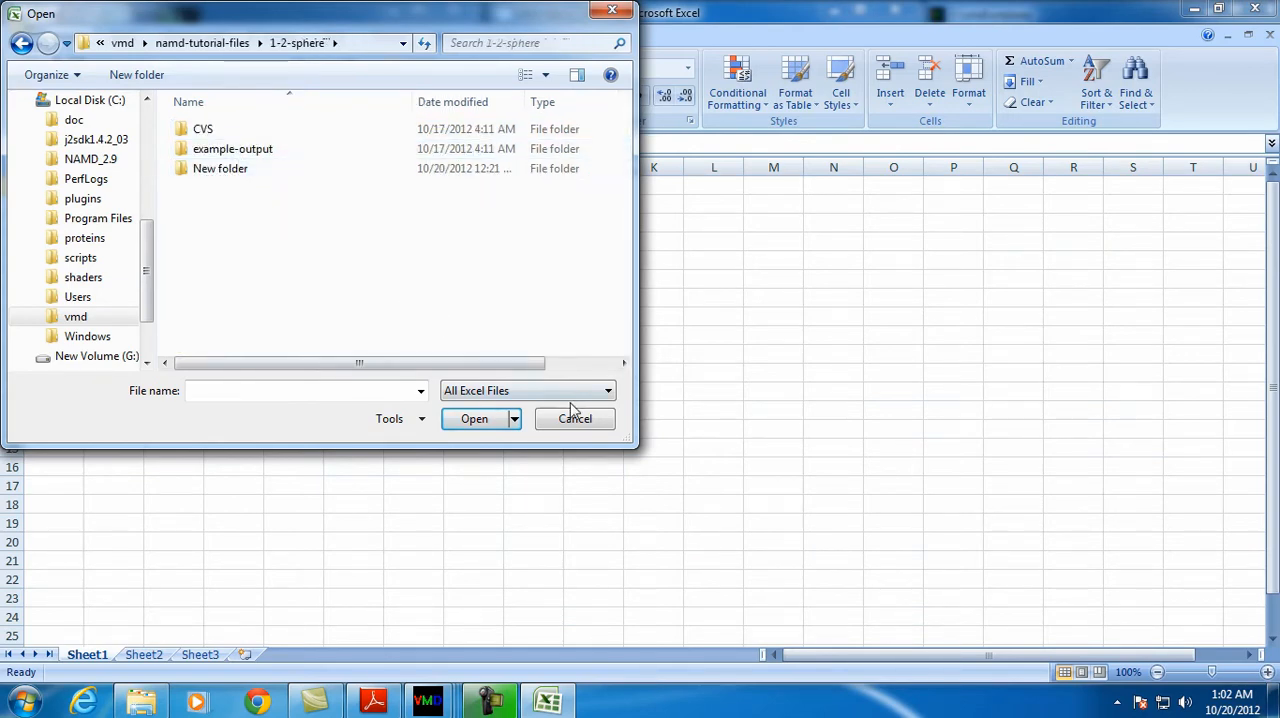
Show all file types, open rmsd.dat and import it as delimited text starting at row 1
click(598, 392)
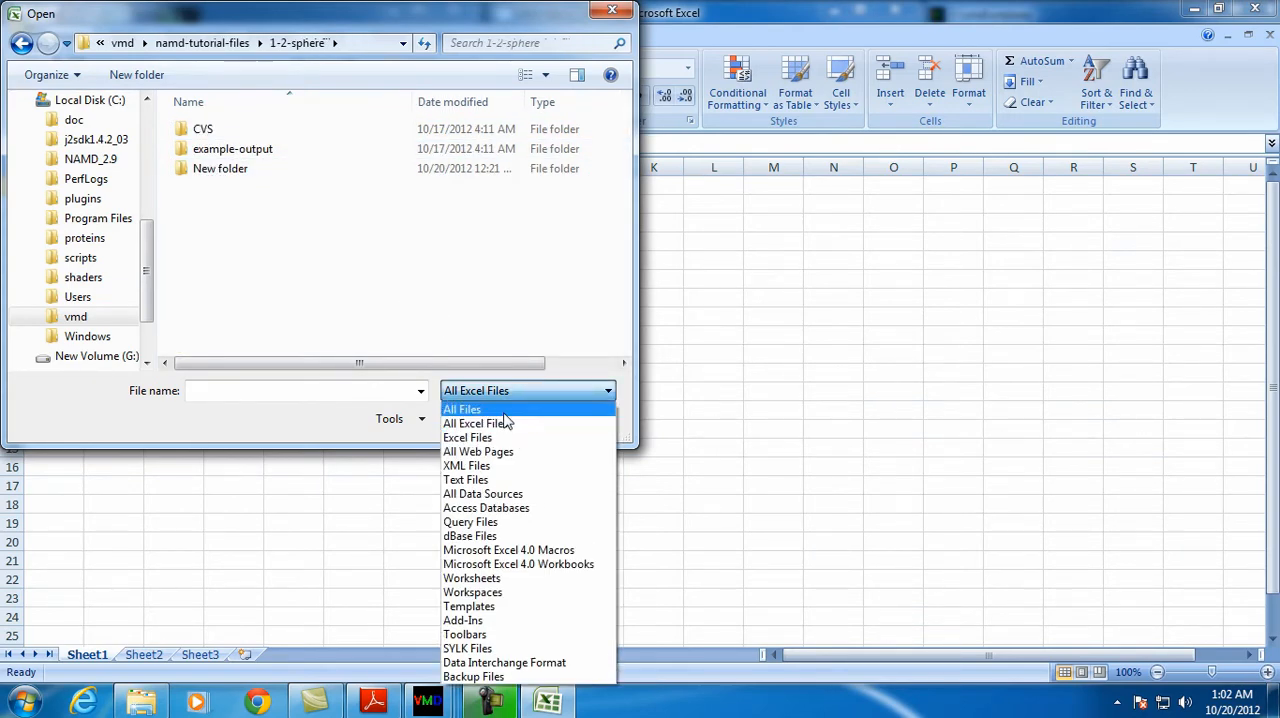
click(462, 409)
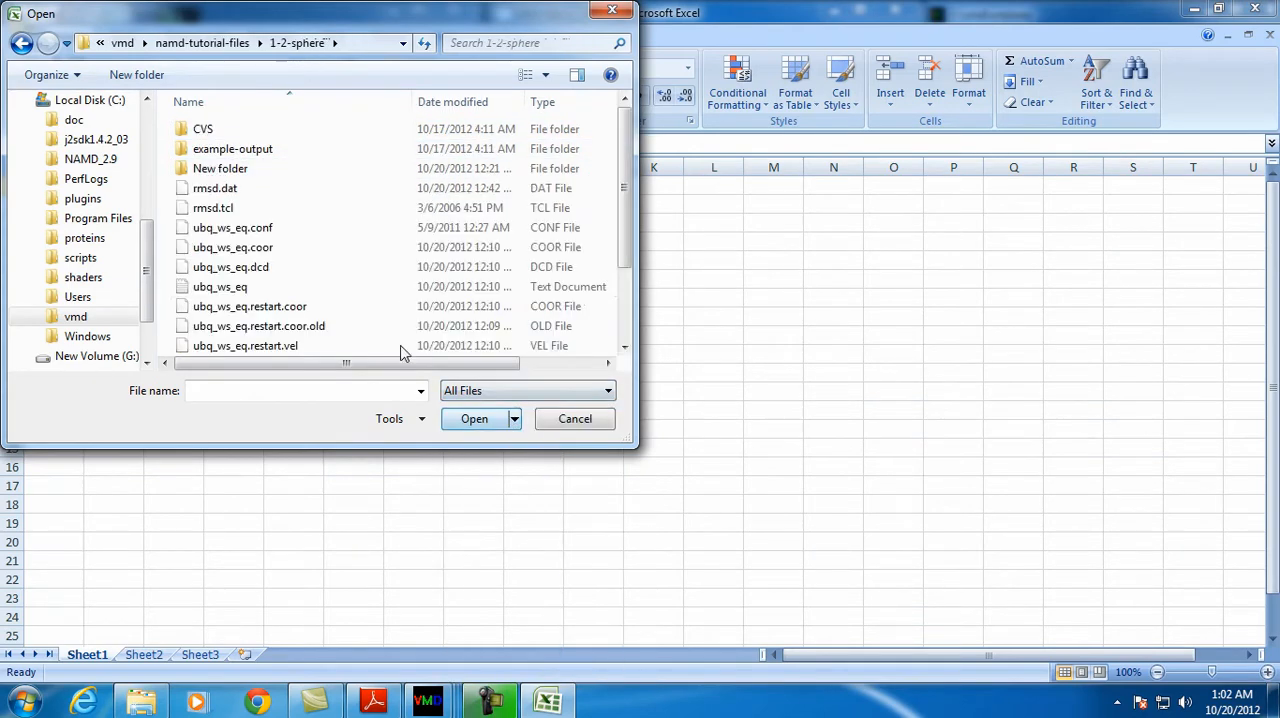
click(240, 190)
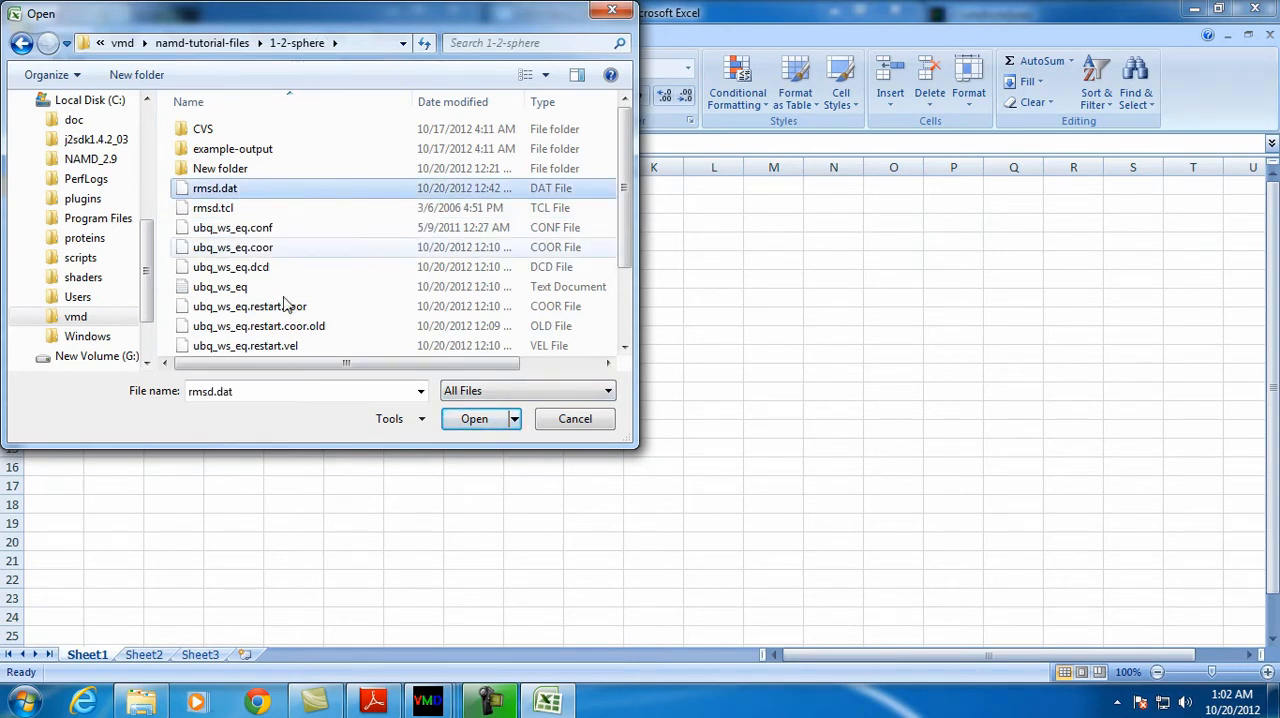
click(472, 420)
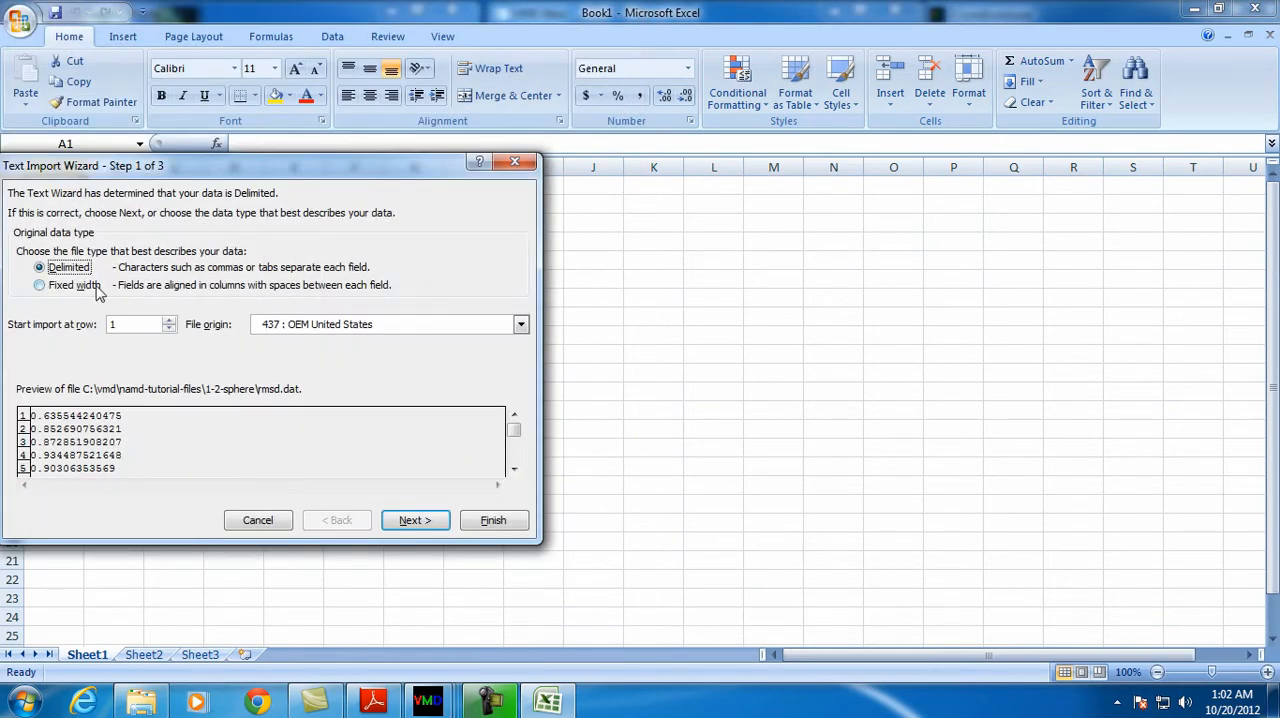
drag(247, 172, 442, 151)
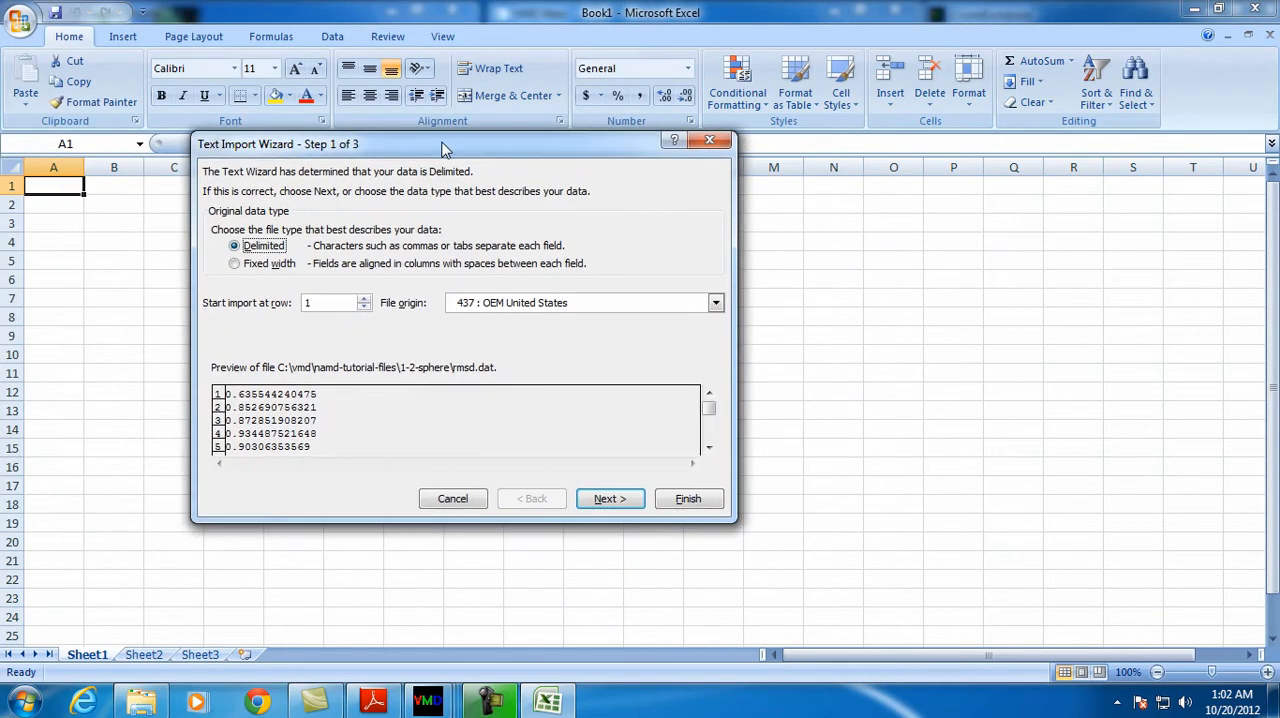
click(686, 502)
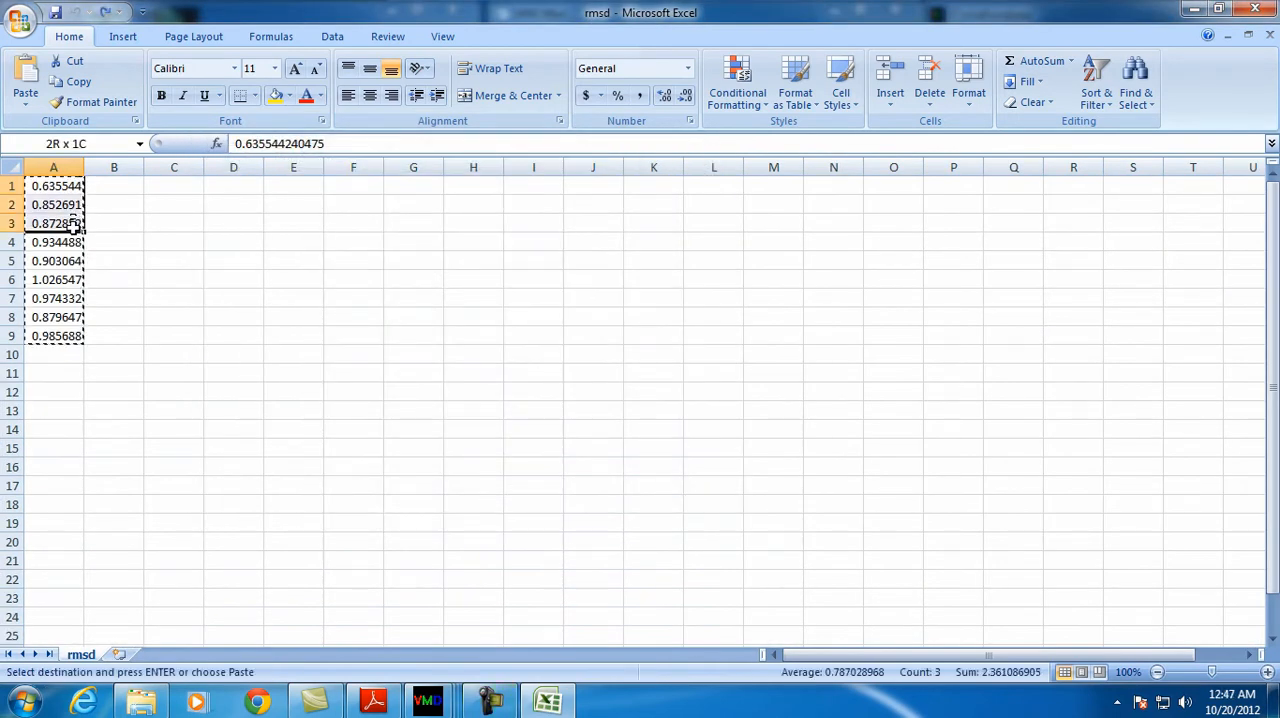
Move the RMSD values from A1:A9 to column C, starting at C1
drag(72, 225, 63, 336)
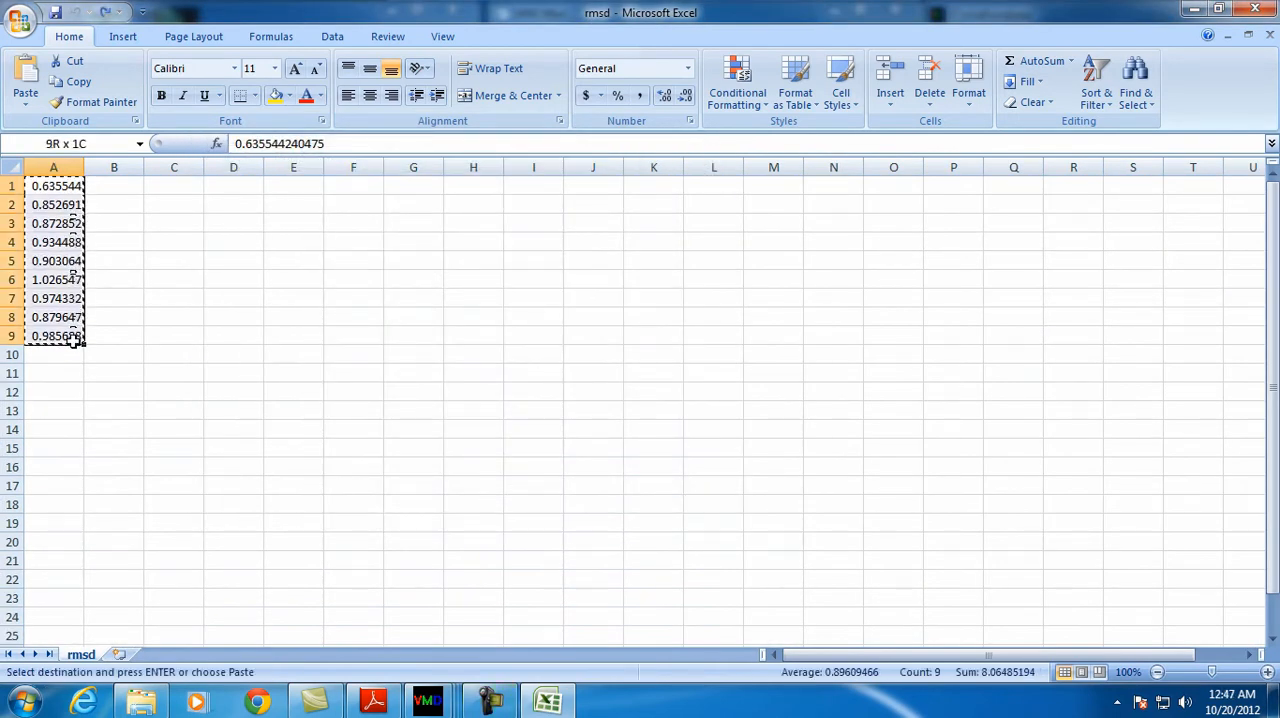
right_click(40, 215)
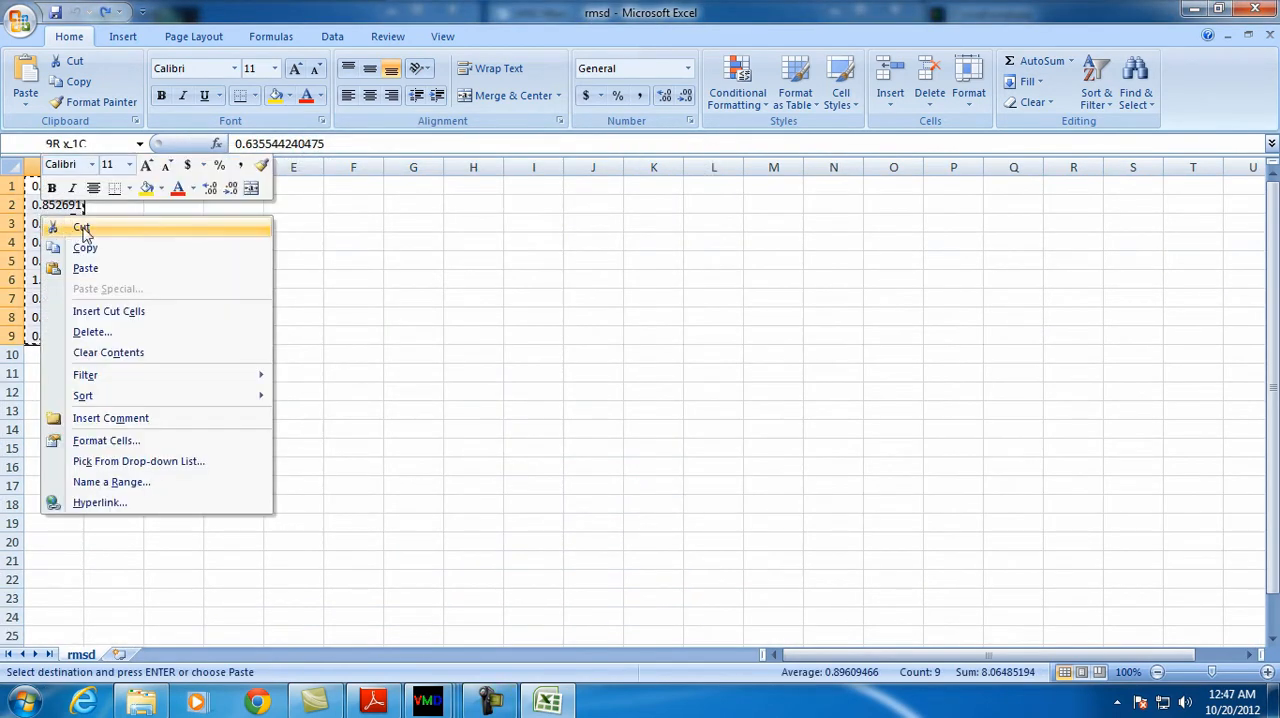
click(88, 229)
click(173, 187)
right_click(174, 188)
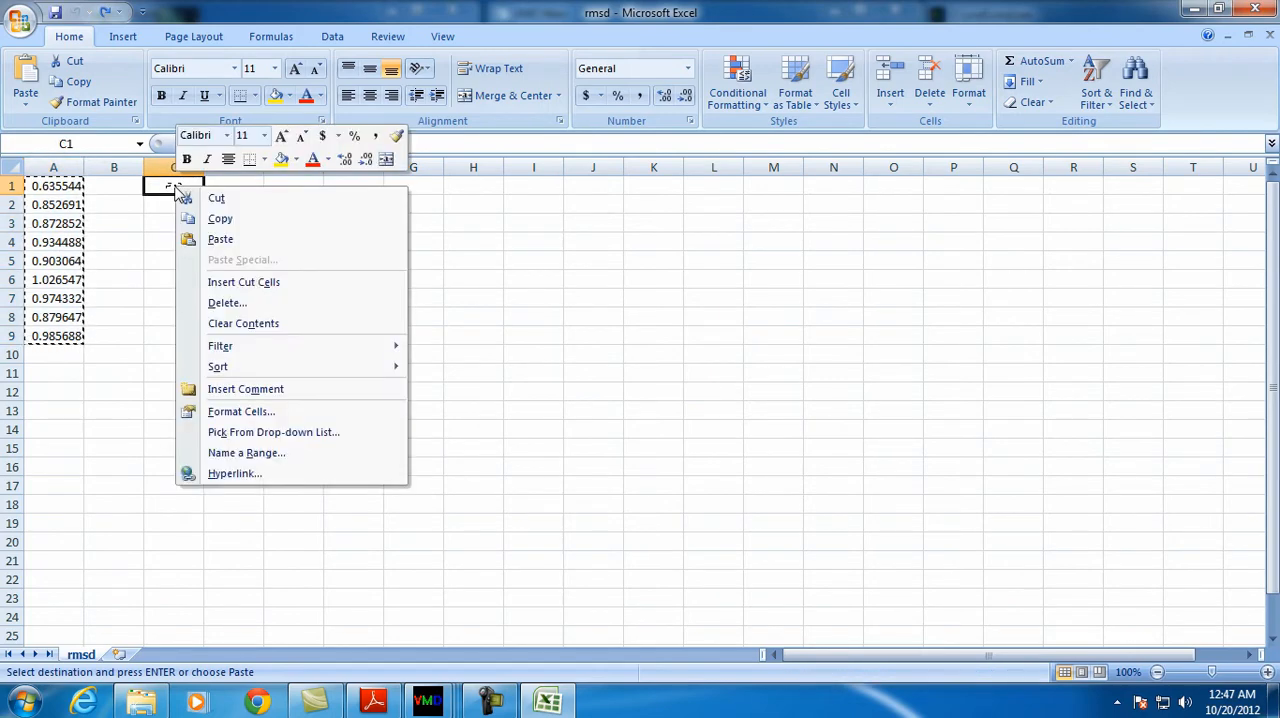
click(214, 239)
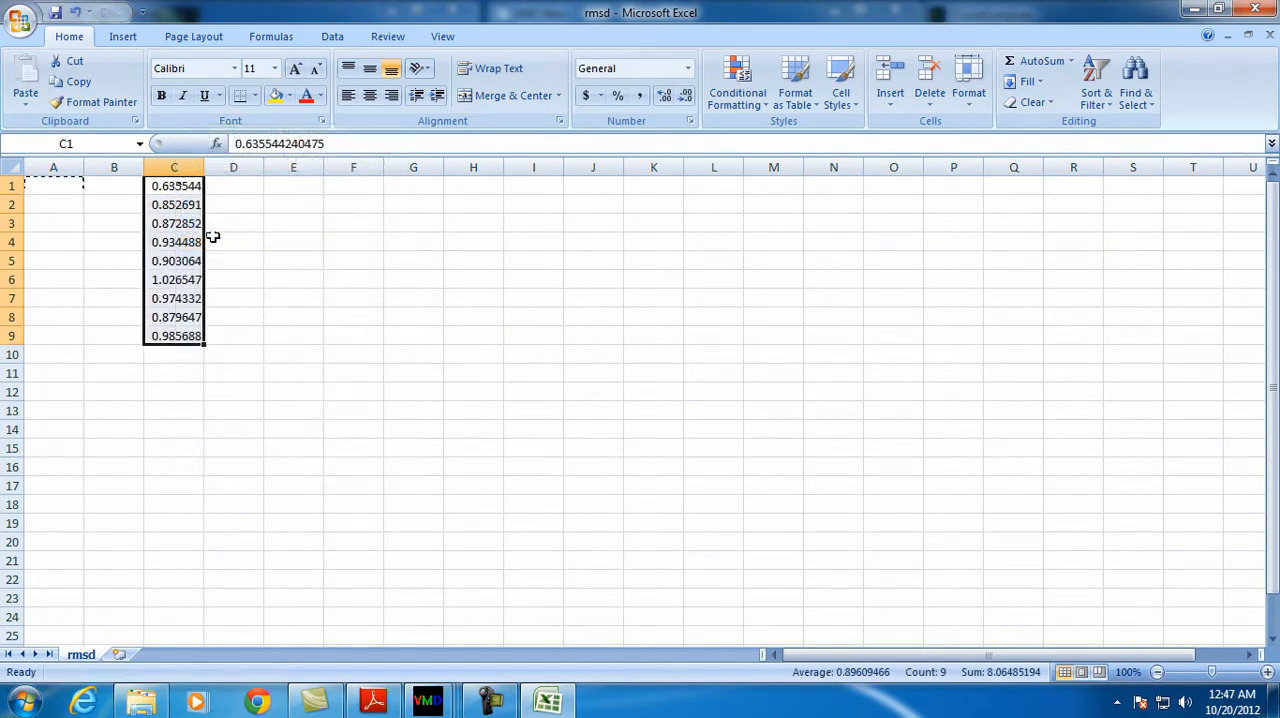
Number the RMSD values by entering 0 through 8 in cells B1 to B9
click(112, 183)
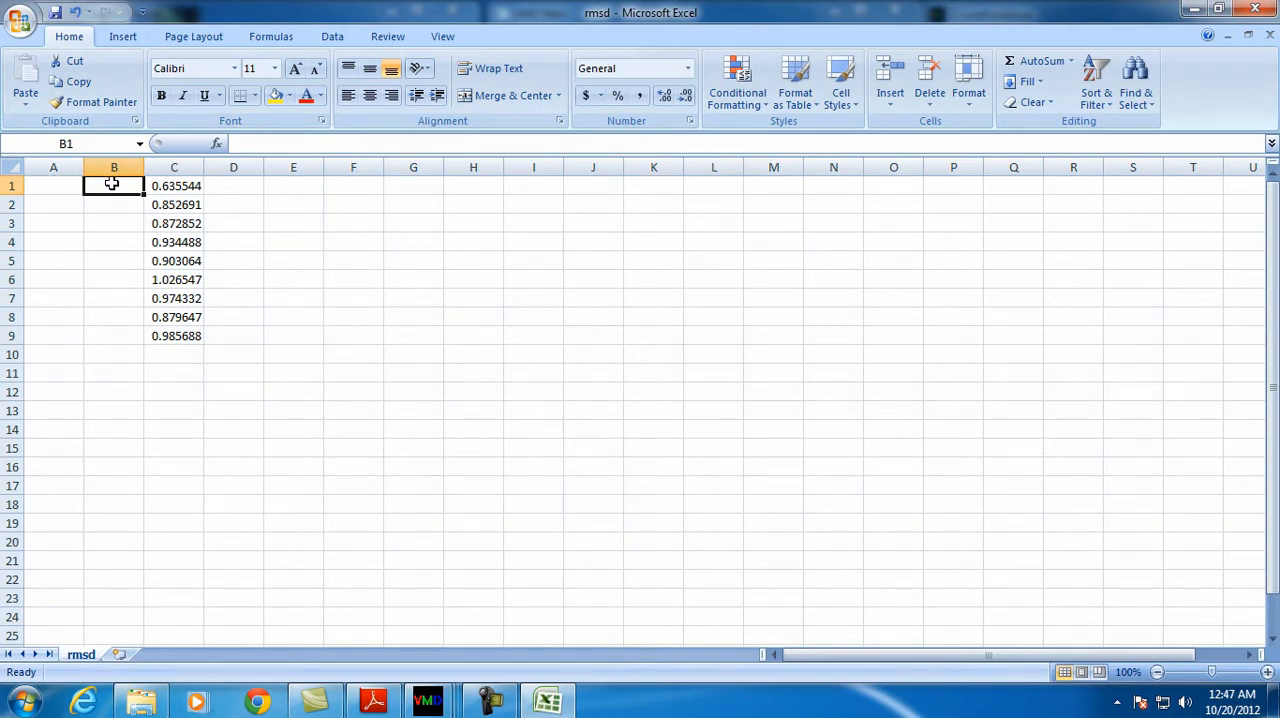
text(0)
key(Return)
text(1)
key(Return)
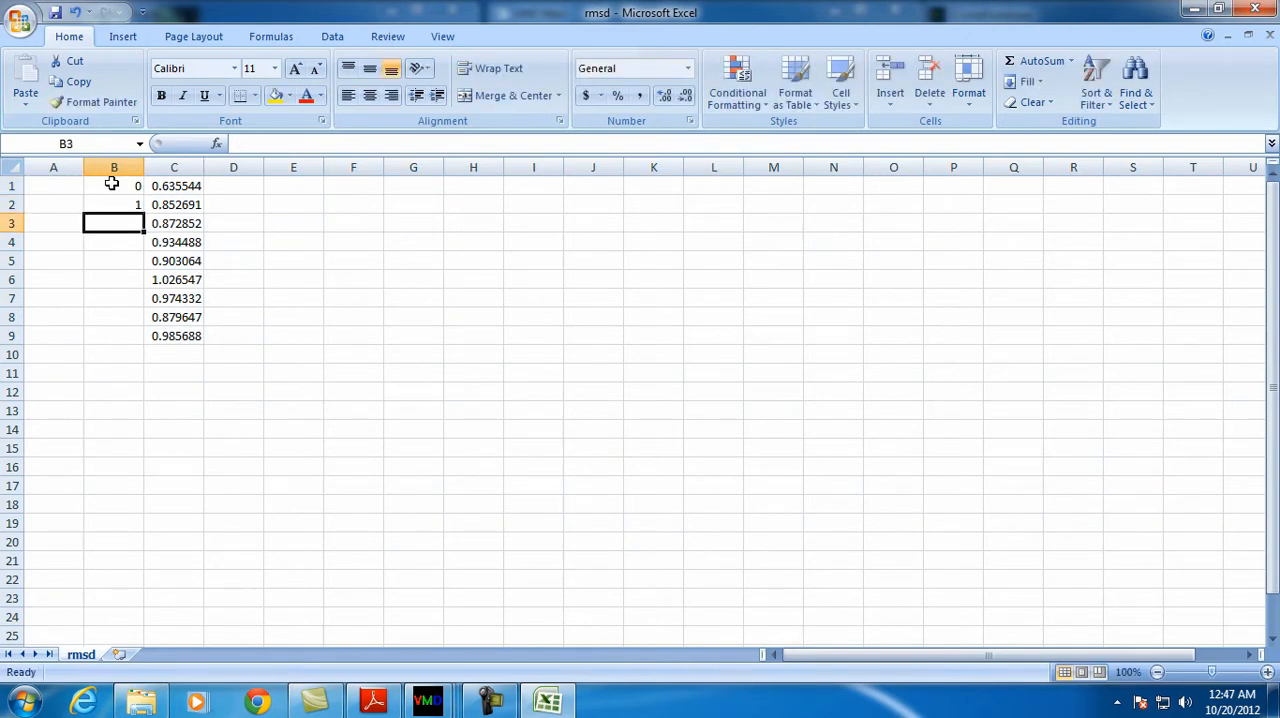
text(2)
key(Return)
text(3)
key(Return)
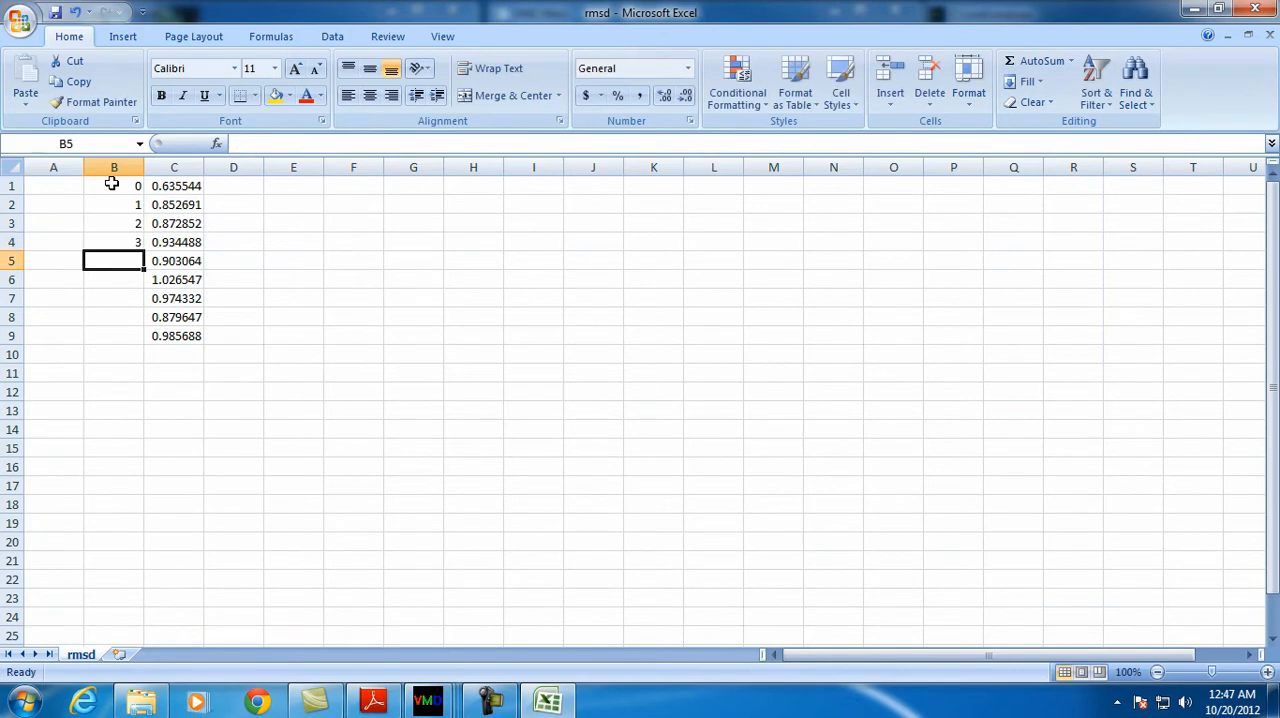
text(4)
key(Return)
text(5)
key(Return)
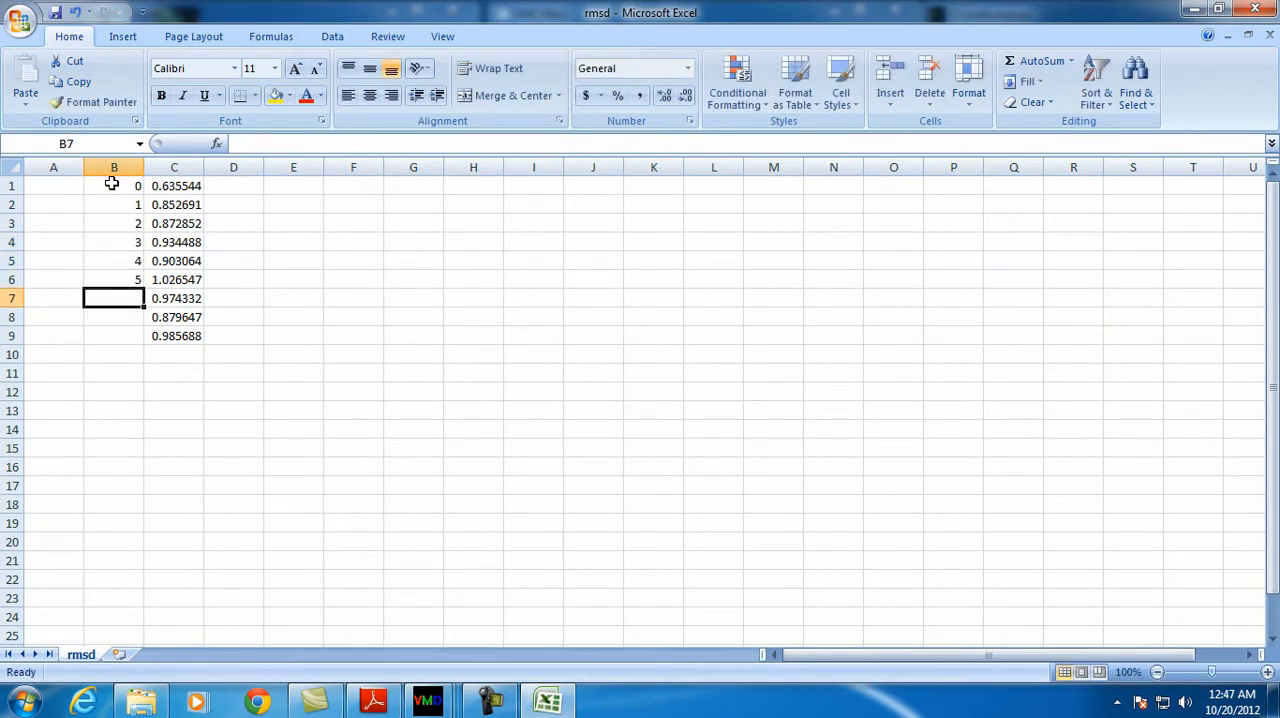
text(6)
key(Return)
text(7)
key(Return)
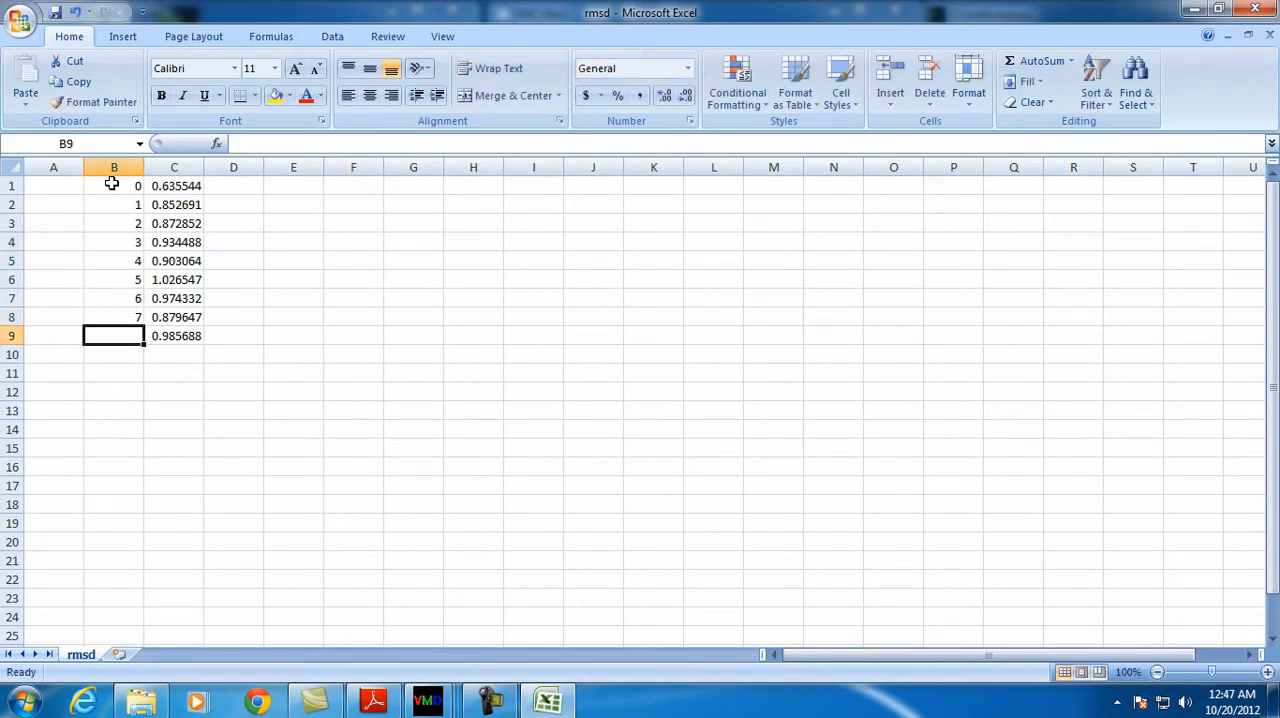
text(8)
key(Return)
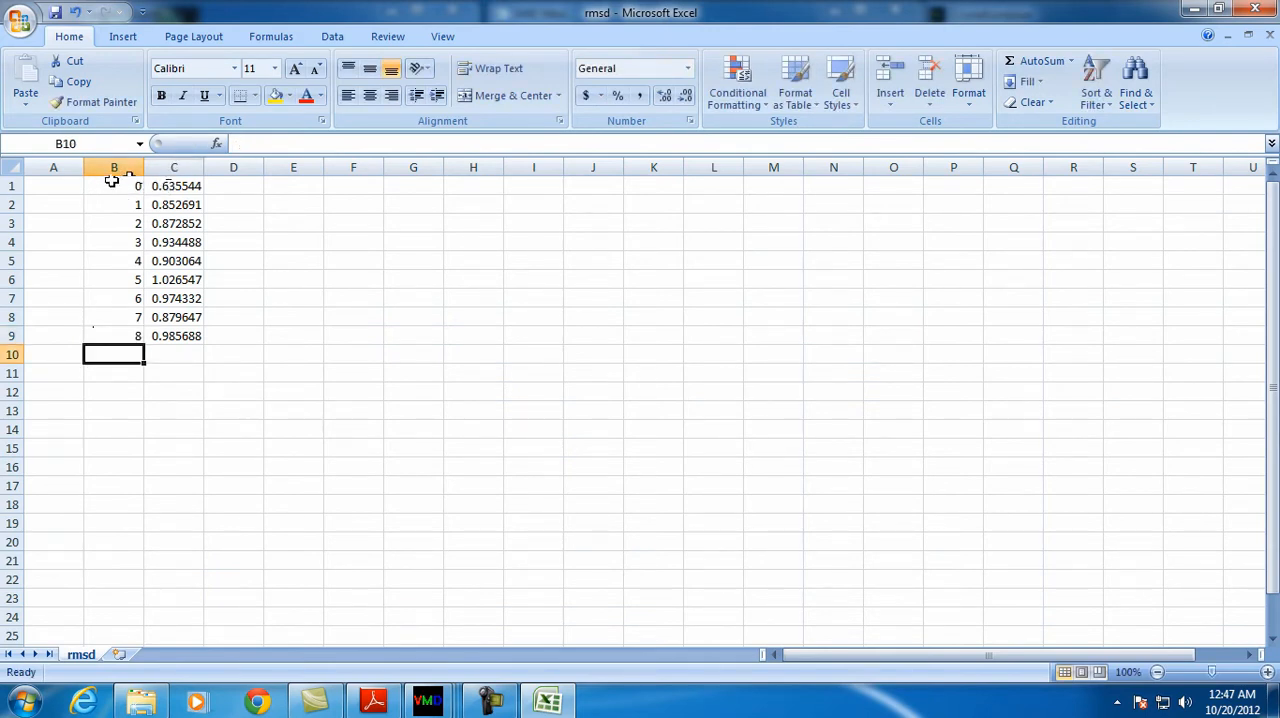
Plot B1:C9 as a scatter chart with straight lines and no markers
drag(110, 185, 194, 335)
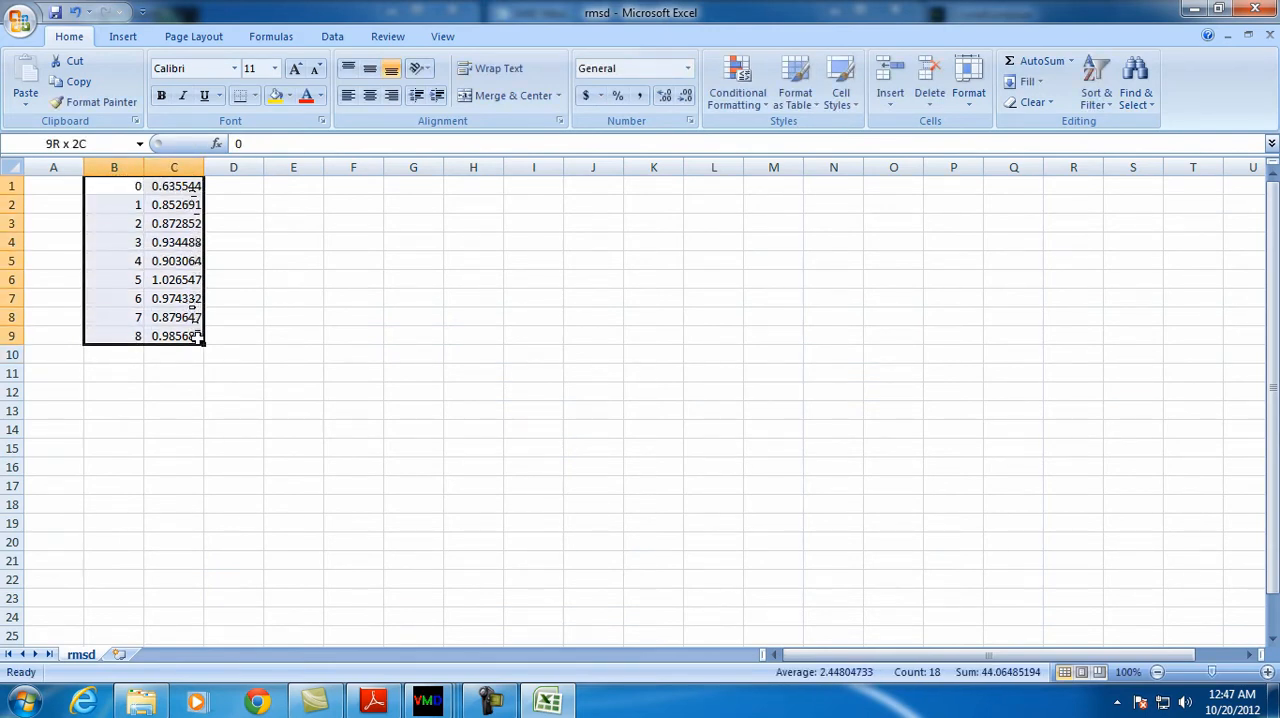
click(124, 37)
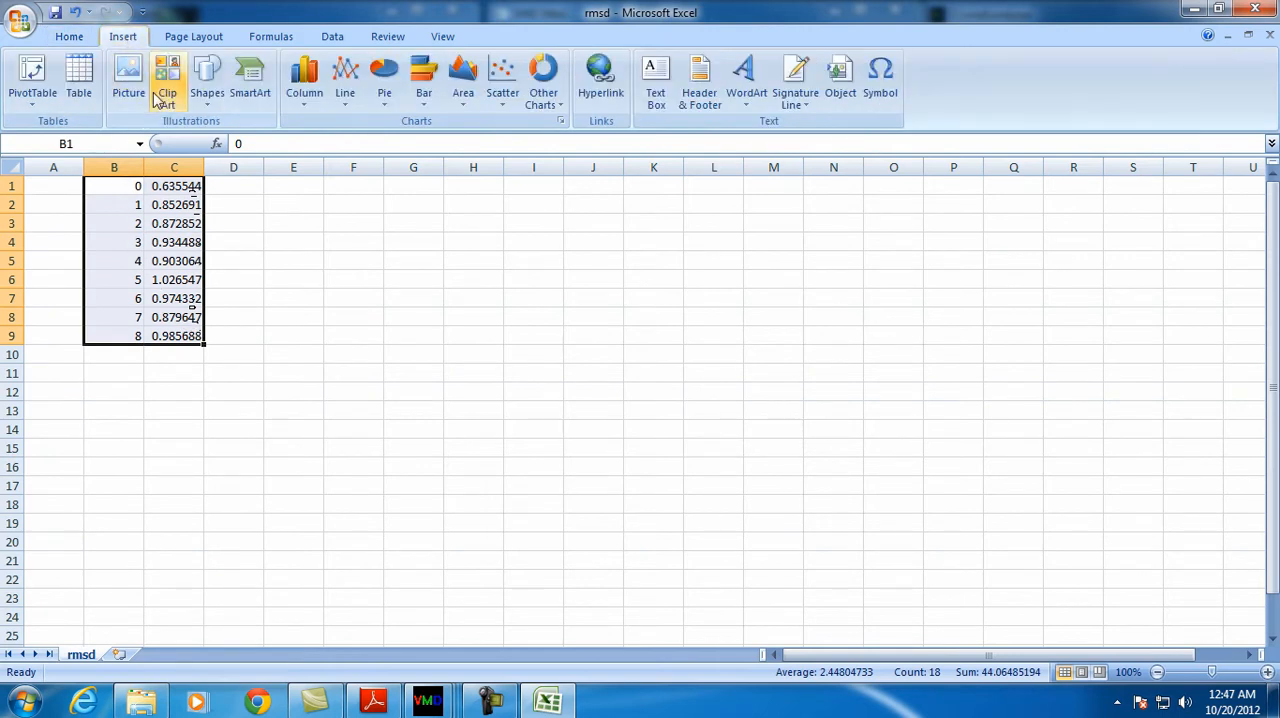
click(503, 78)
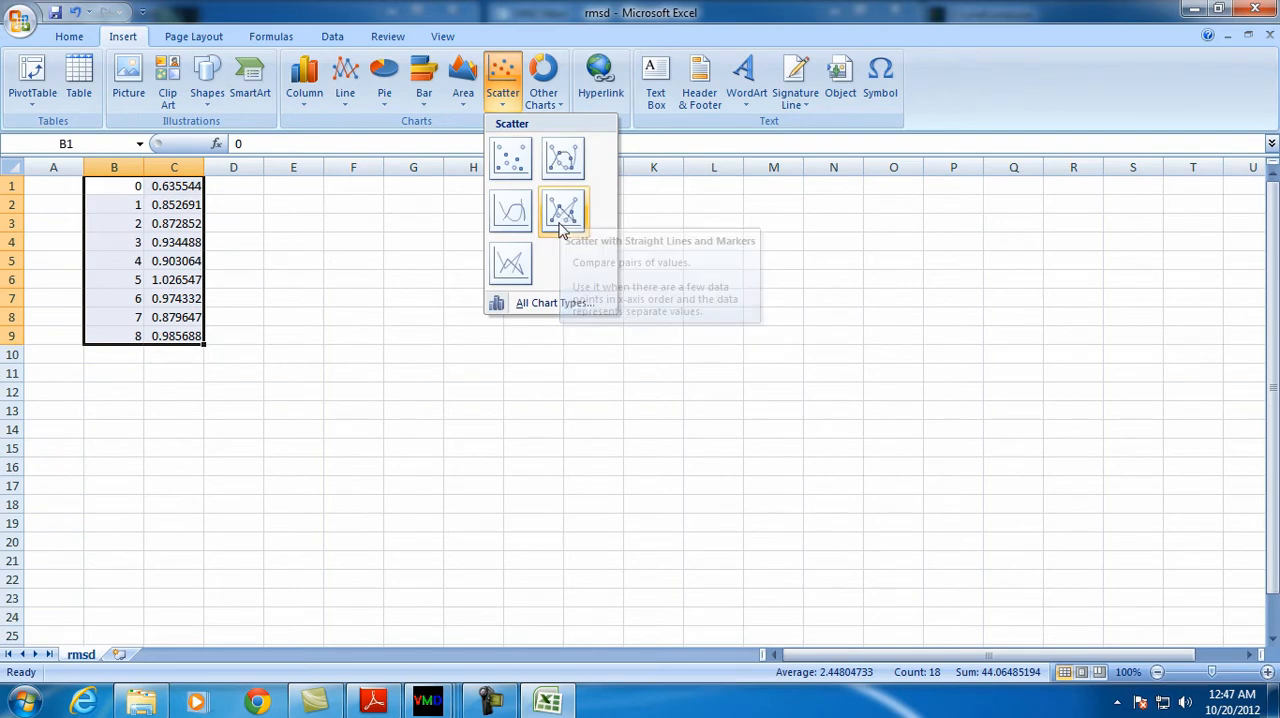
click(518, 262)
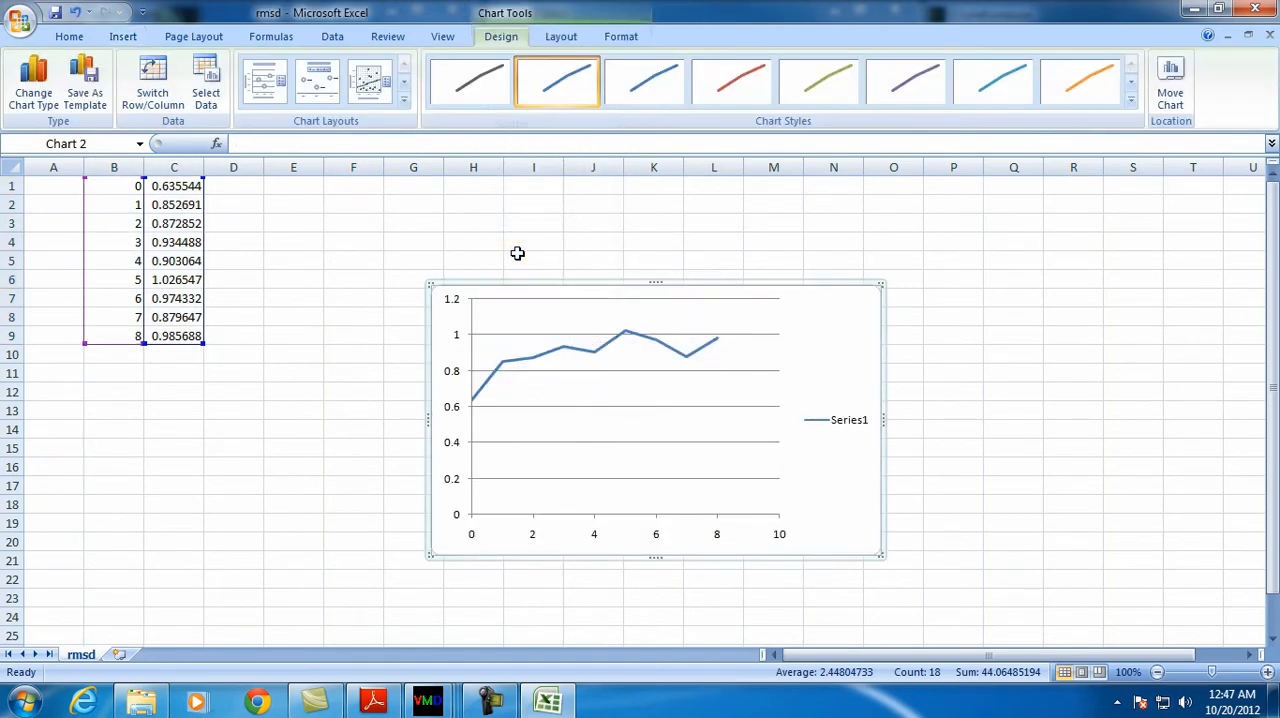
In VMD, close the Molecule File Browser and inspect the loaded ubq_wb water box from different angles and distances
drag(420, 393, 254, 295)
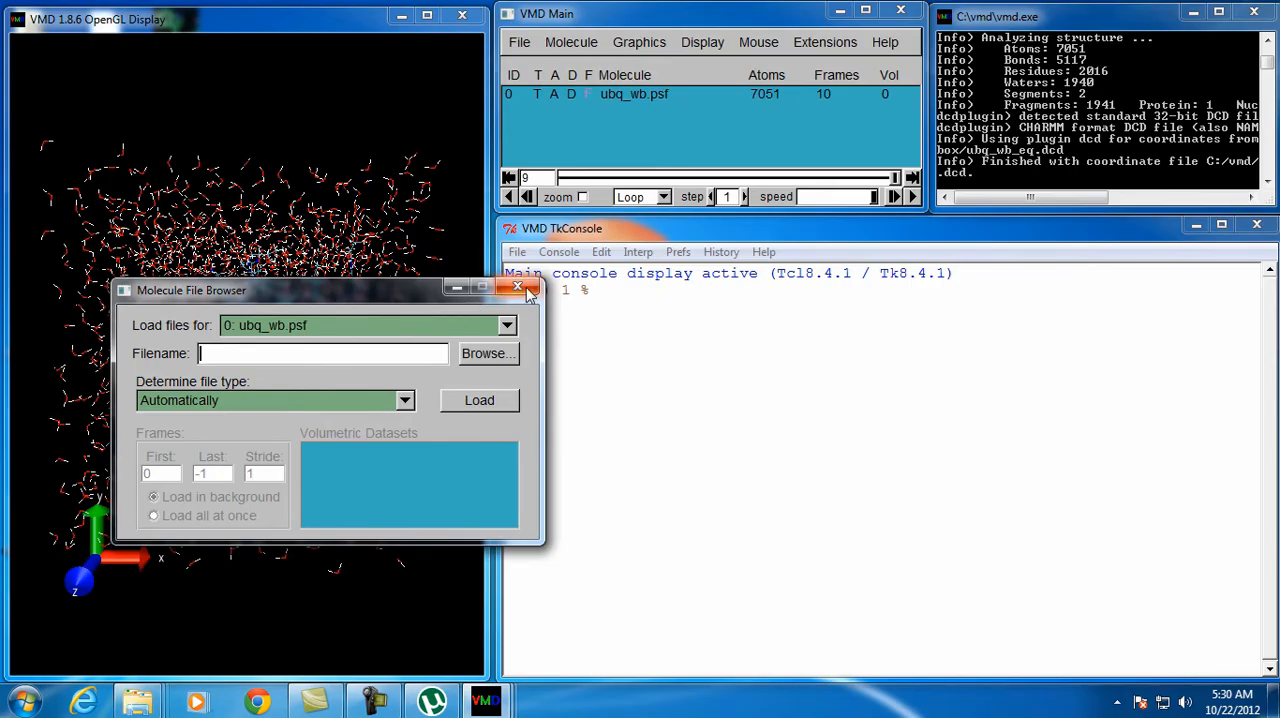
click(528, 286)
drag(372, 243, 240, 409)
scroll(244, 407, up, 5)
scroll(248, 405, down, 3)
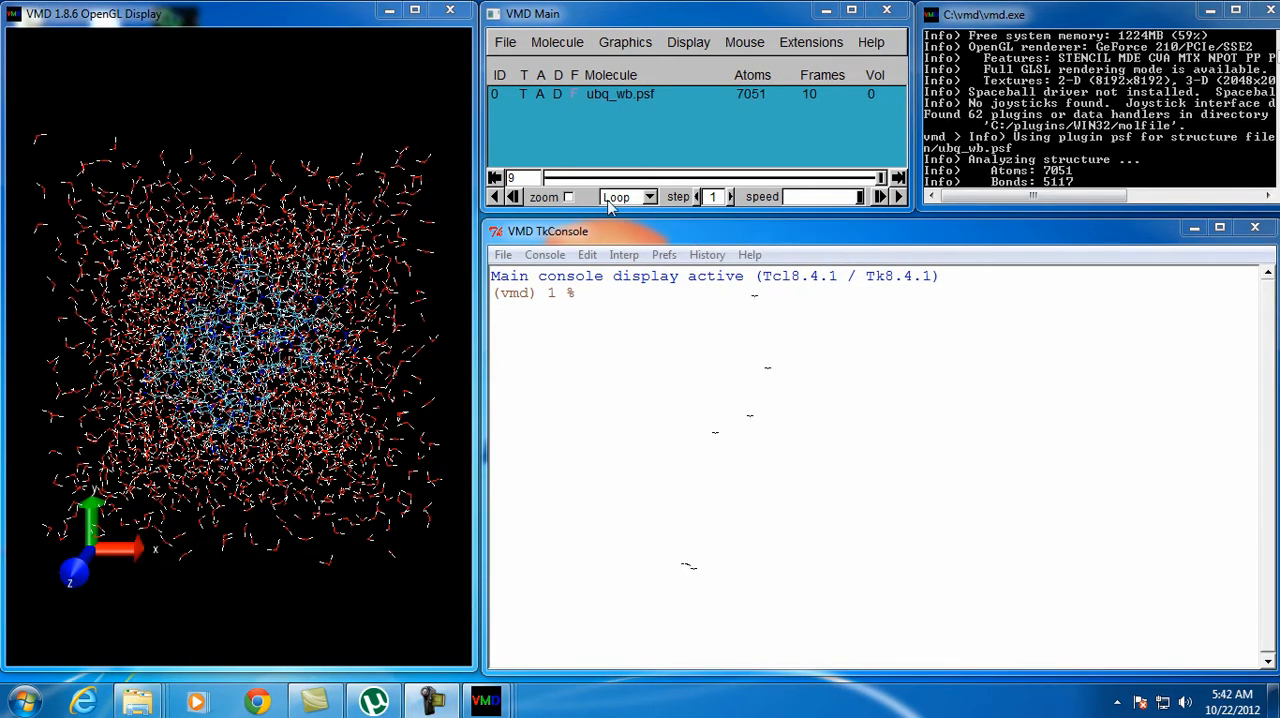
Open the Graphical Representations of ubq_wb.psf and set the coloring method to Molecule
click(624, 43)
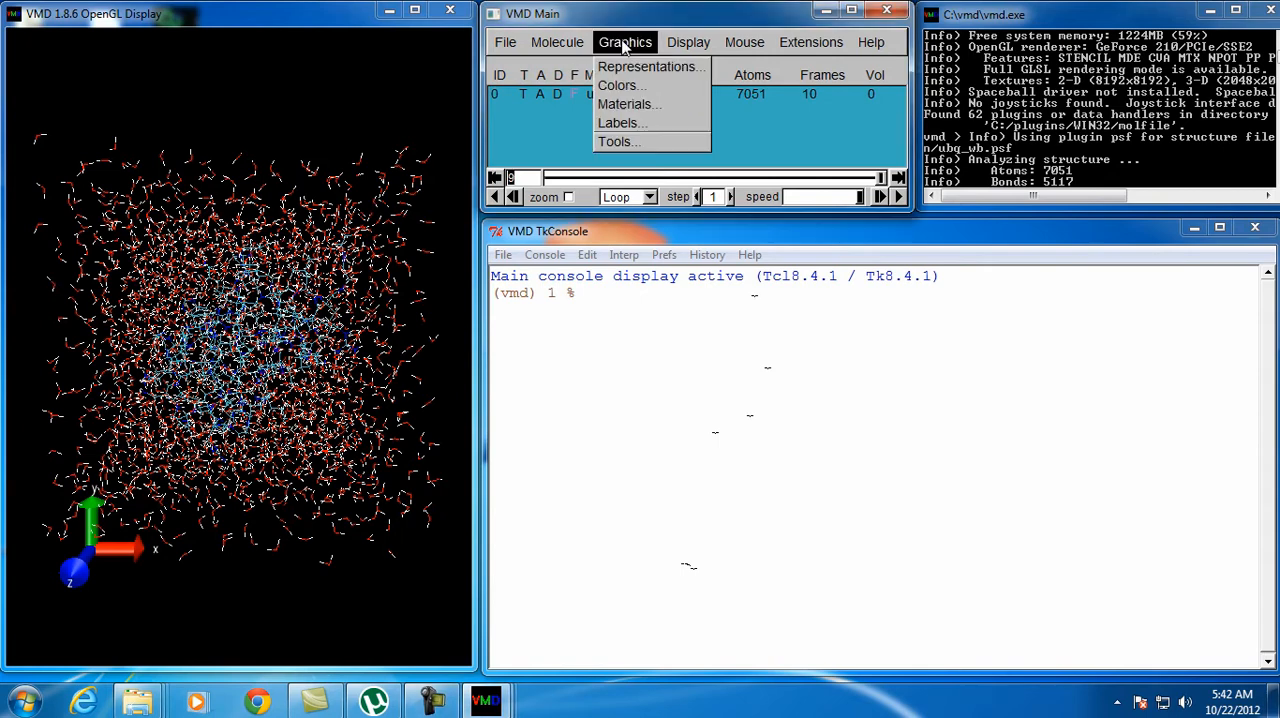
click(630, 72)
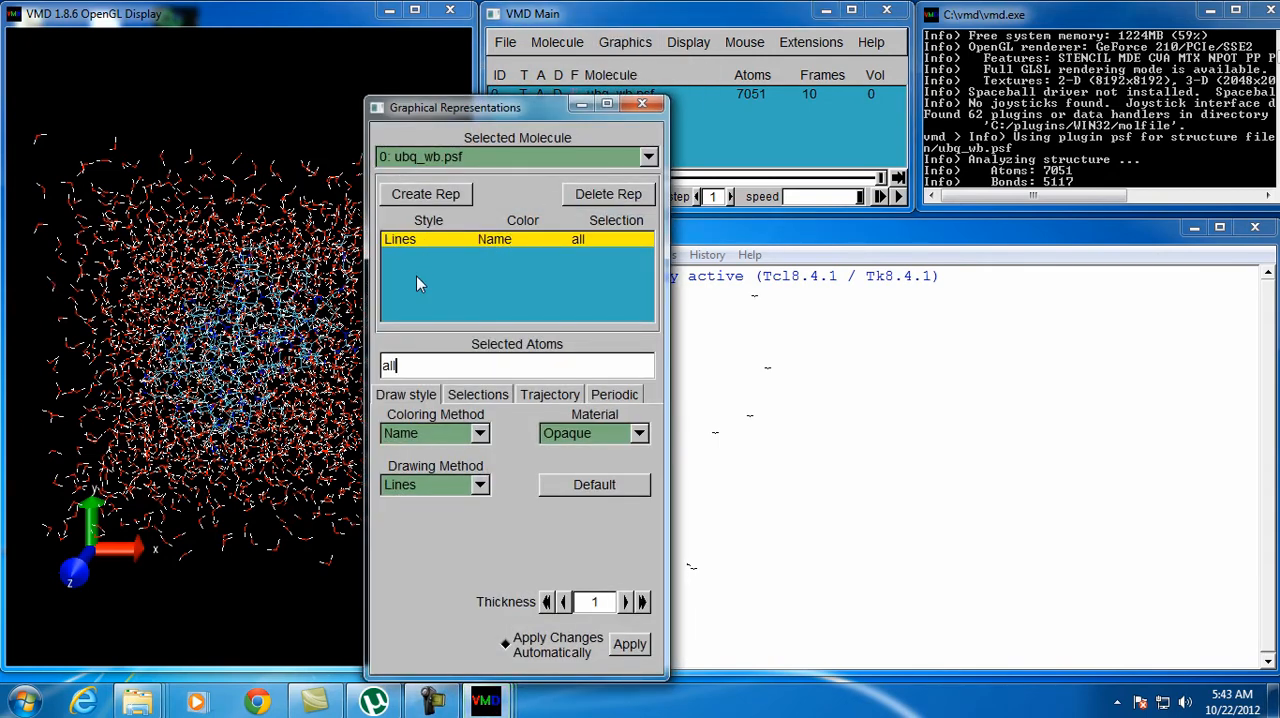
click(481, 434)
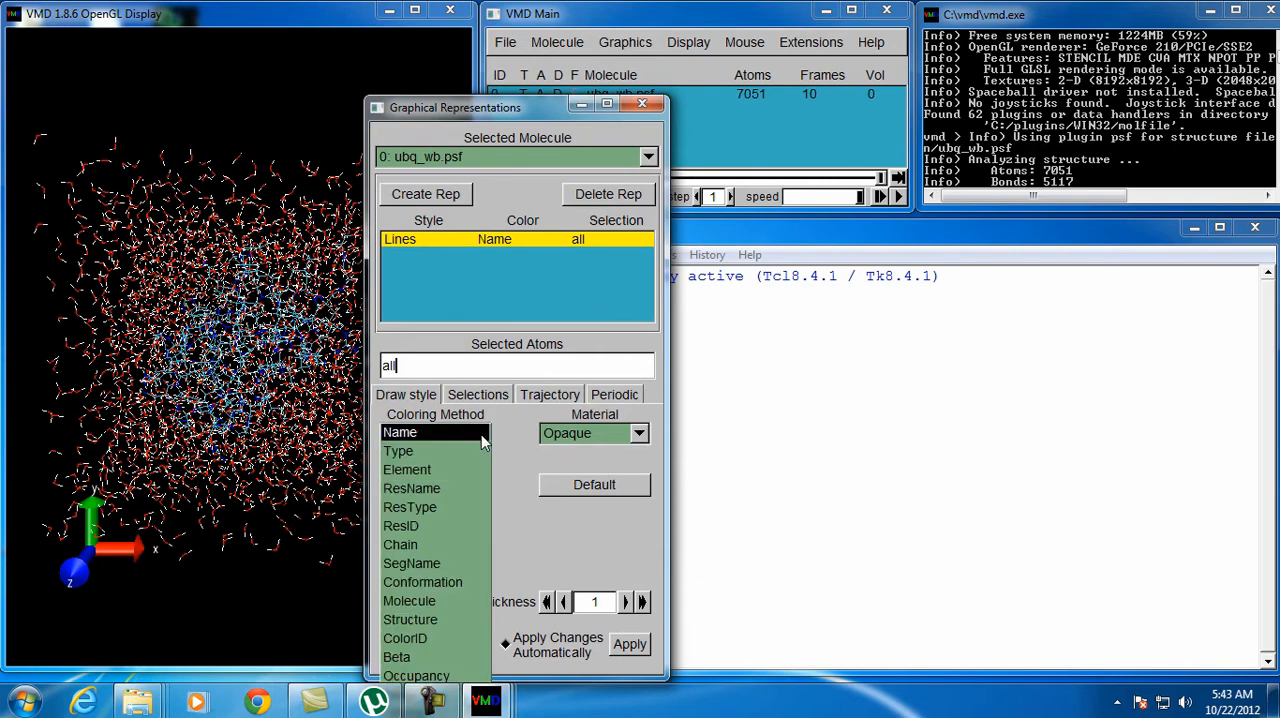
click(481, 434)
click(480, 435)
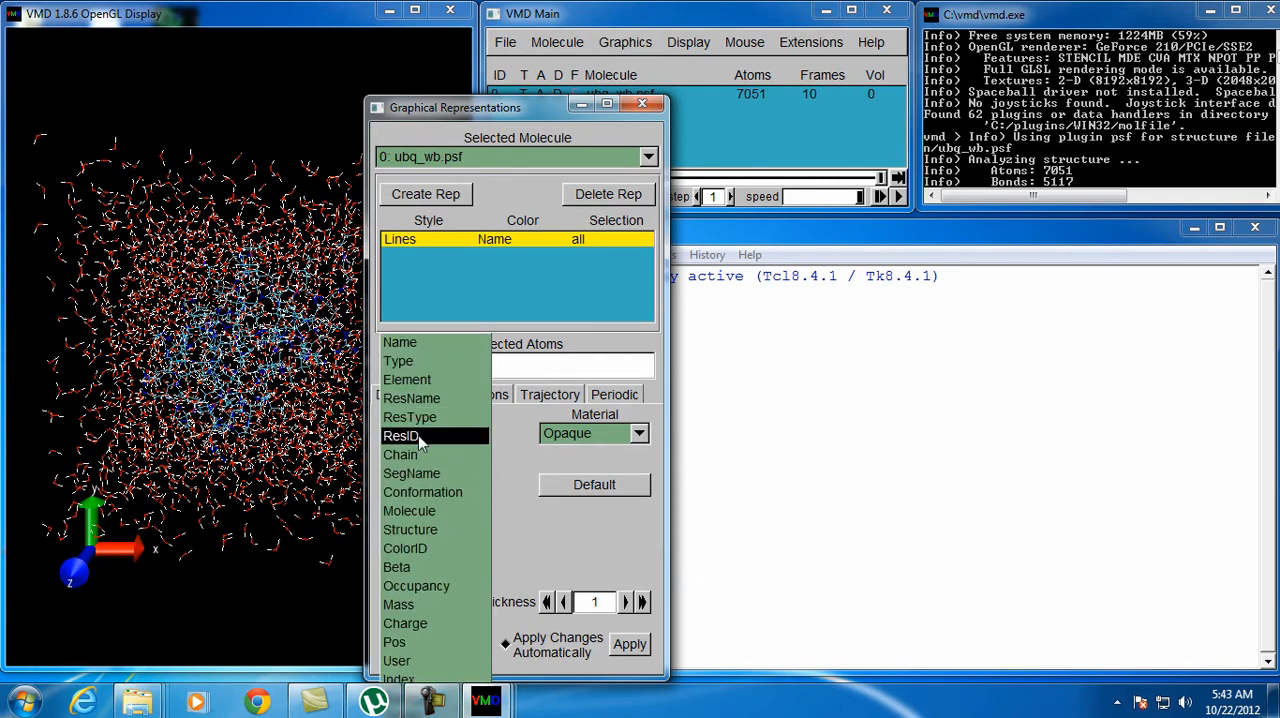
click(421, 510)
click(238, 297)
drag(238, 297, 286, 238)
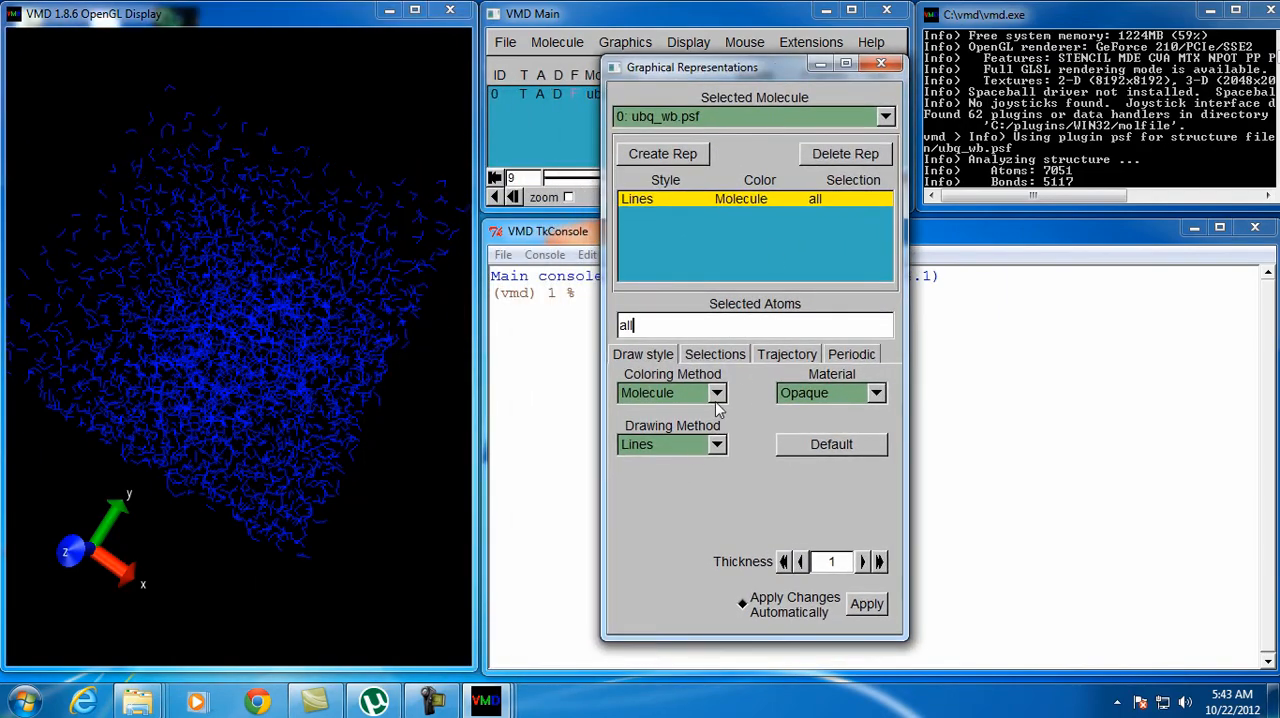
Set the coloring method of the ubq_wb.psf representation to Name and its drawing method to NewCartoon
click(716, 393)
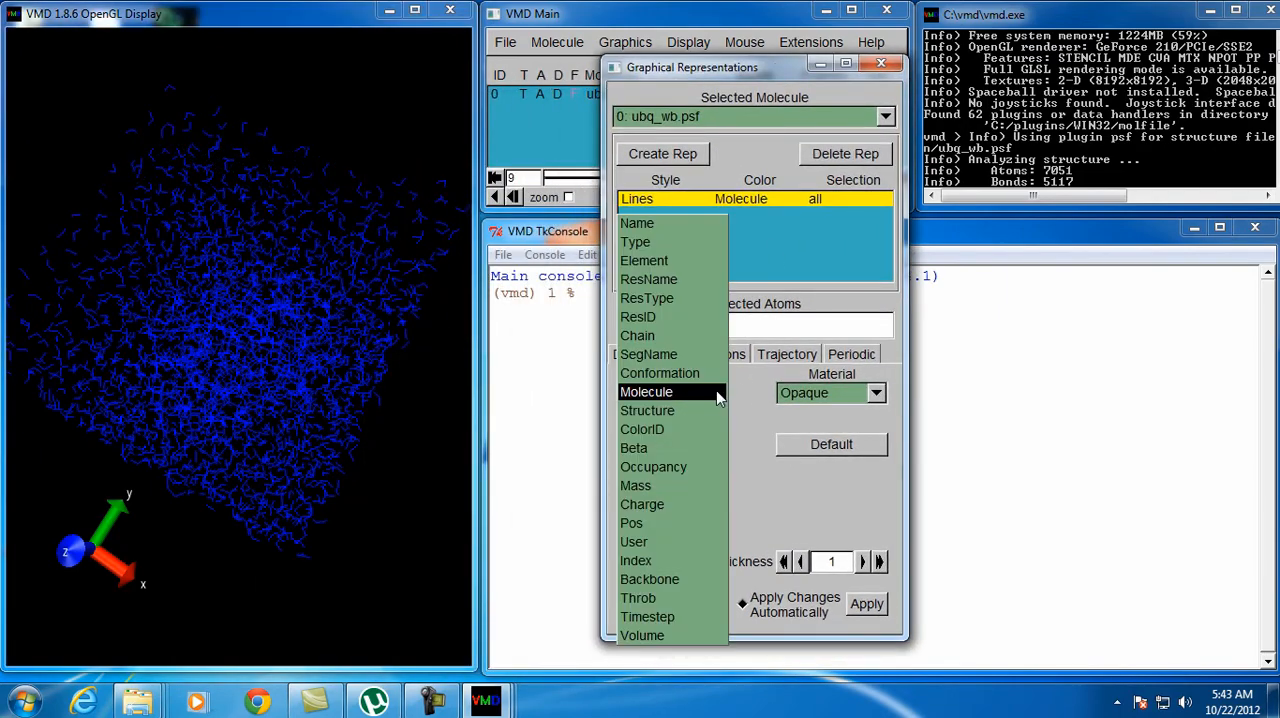
click(672, 226)
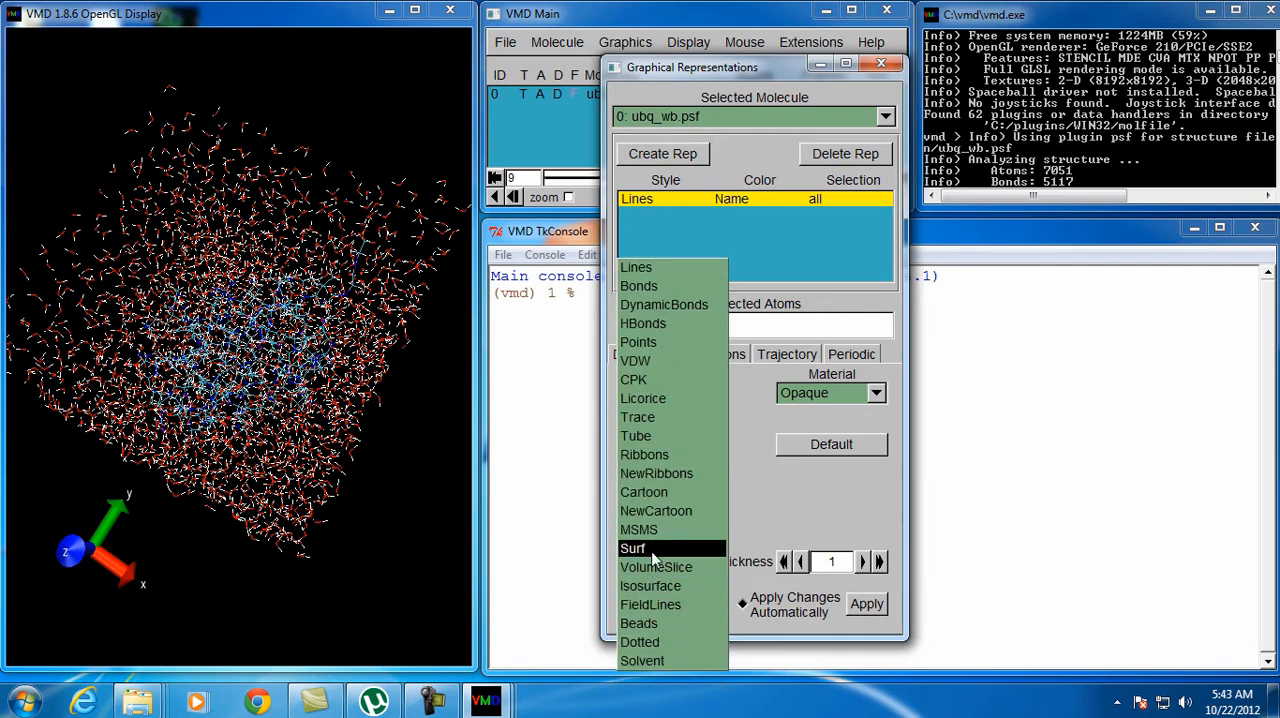
click(655, 511)
drag(241, 356, 572, 480)
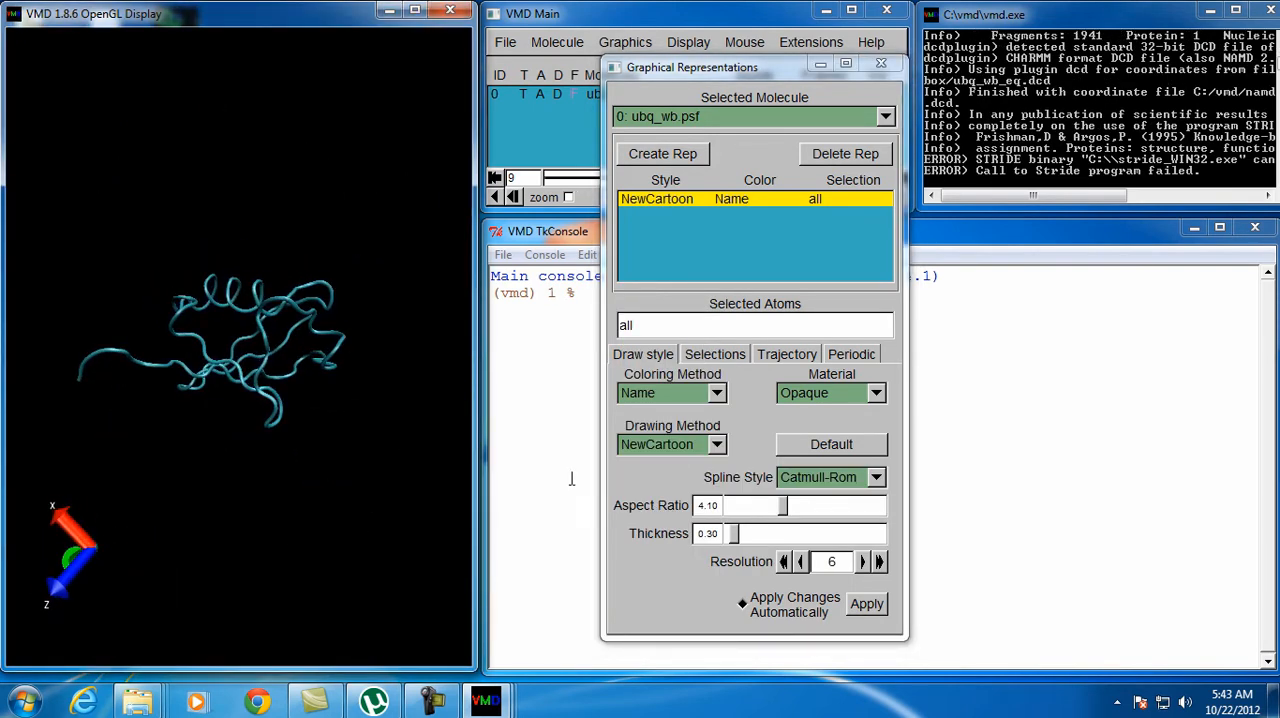
Set the drawing method of the ubq_wb.psf representation to Lines and inspect the water box from another angle
click(714, 446)
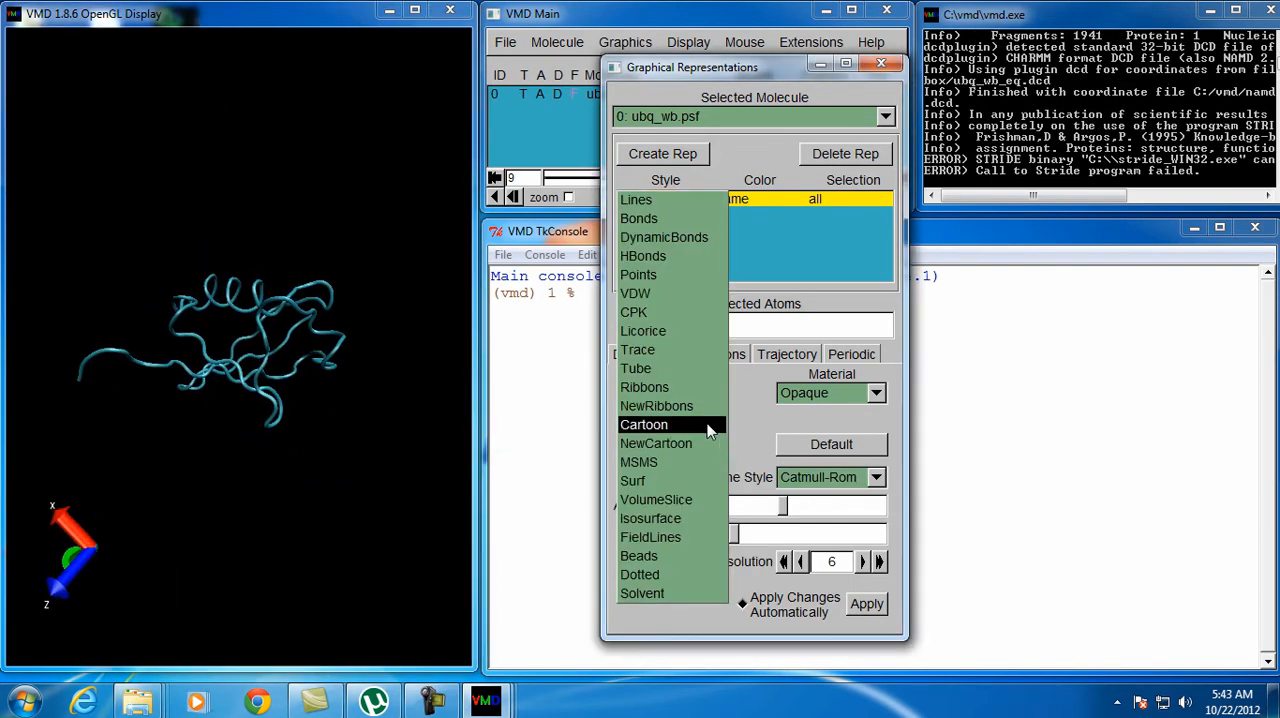
click(652, 204)
drag(138, 366, 206, 489)
scroll(247, 423, down, 3)
drag(155, 418, 180, 447)
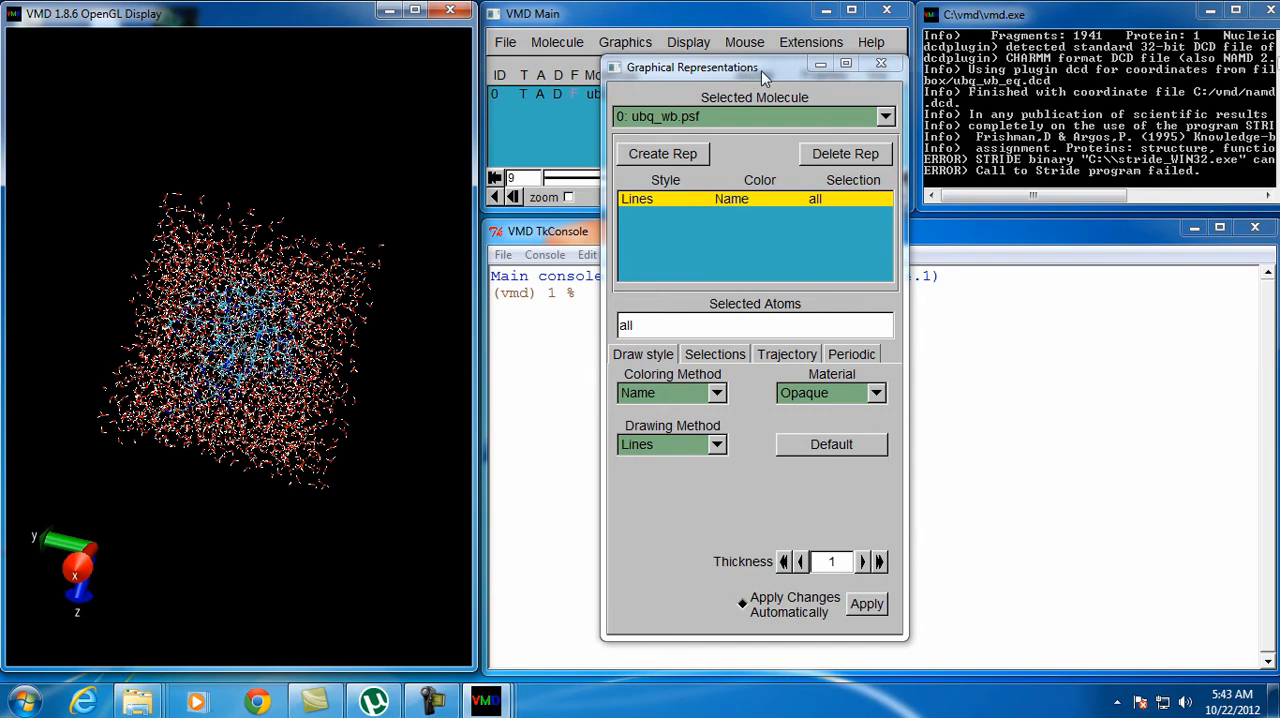
Restrict the ubq_wb.psf representation to the atom selection protein and look at the protein up close
drag(761, 70, 1041, 68)
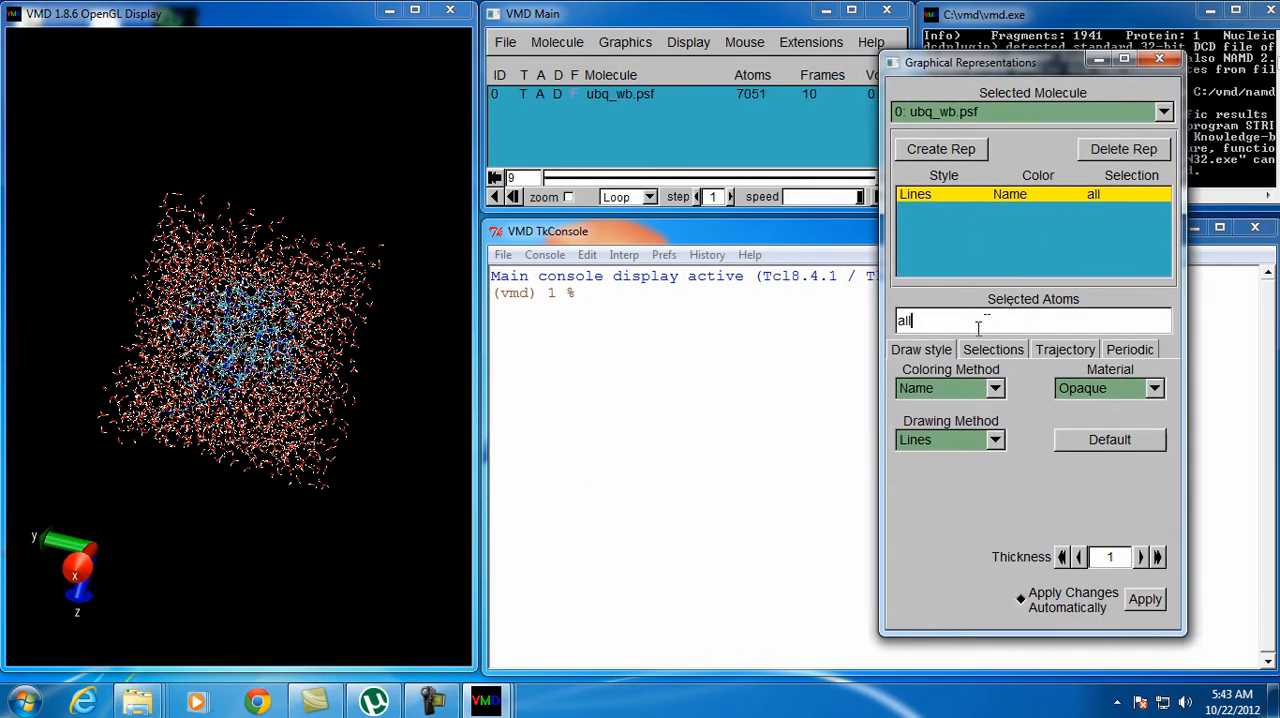
text(protein)
key(Return)
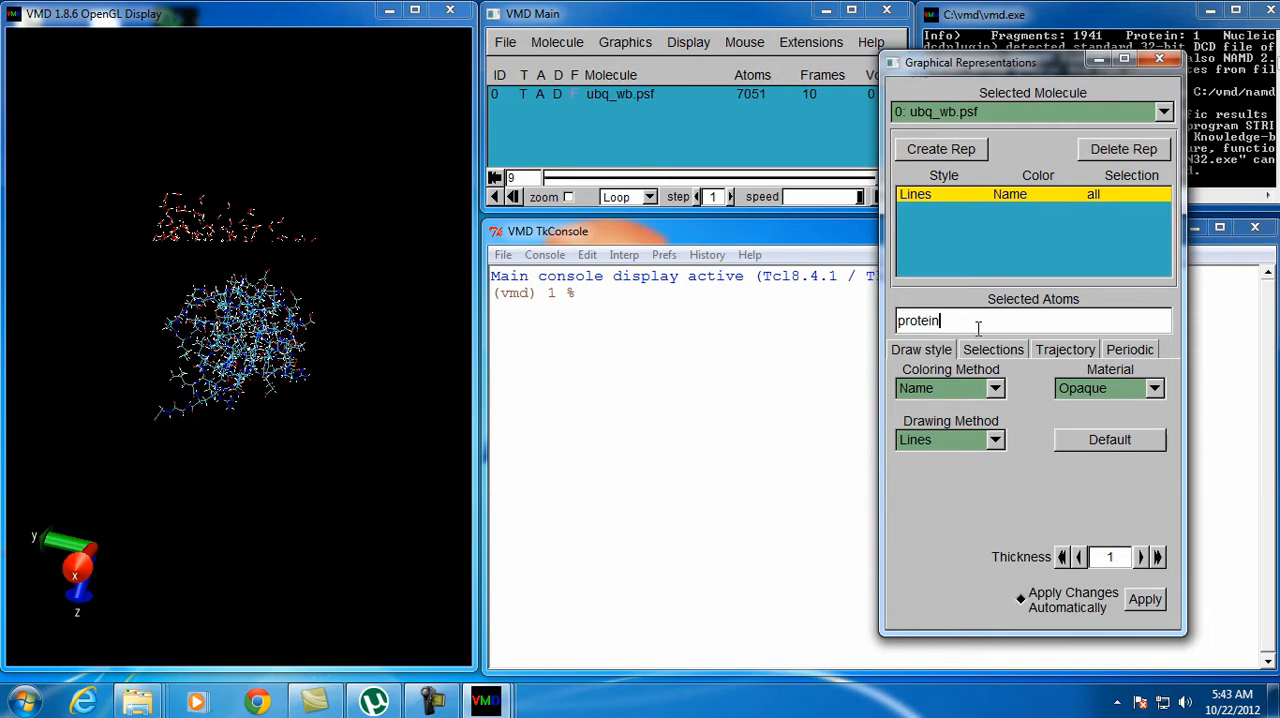
click(256, 365)
scroll(260, 366, up, 5)
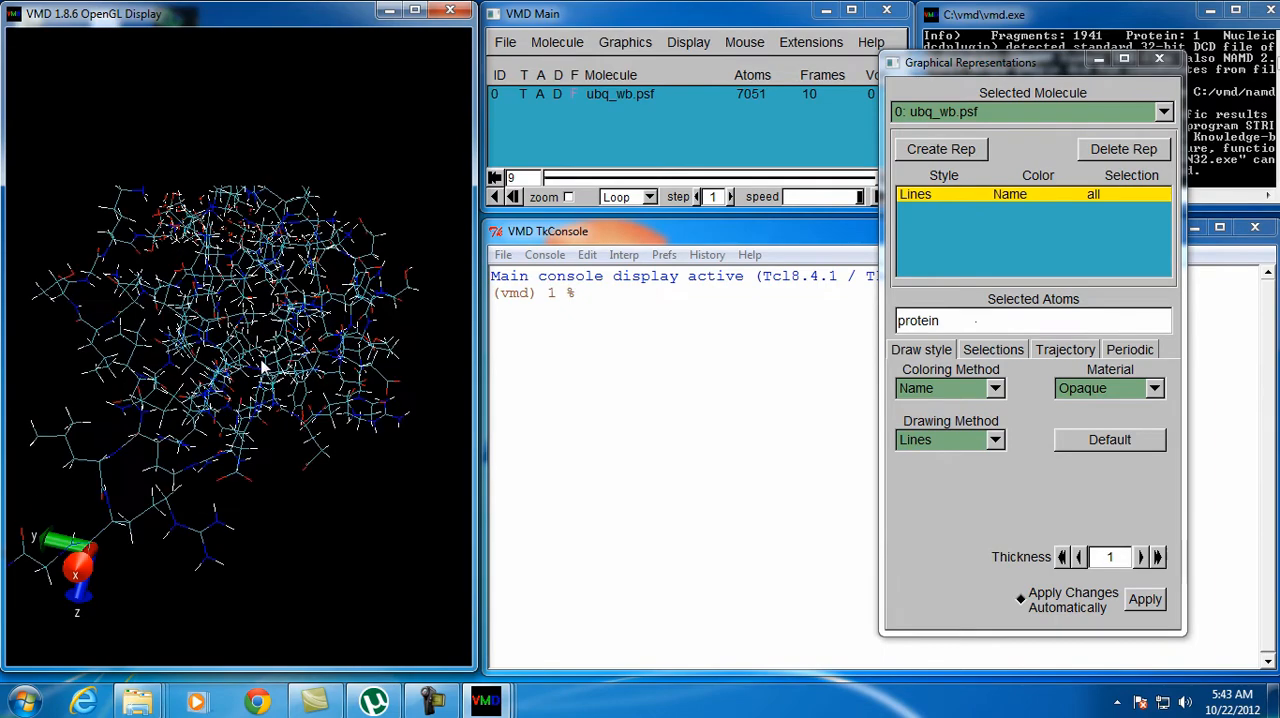
drag(262, 368, 240, 420)
Step the ubq_wb.psf trajectory back through frames 8 and 7, then return to the last frame
drag(1041, 72, 1127, 52)
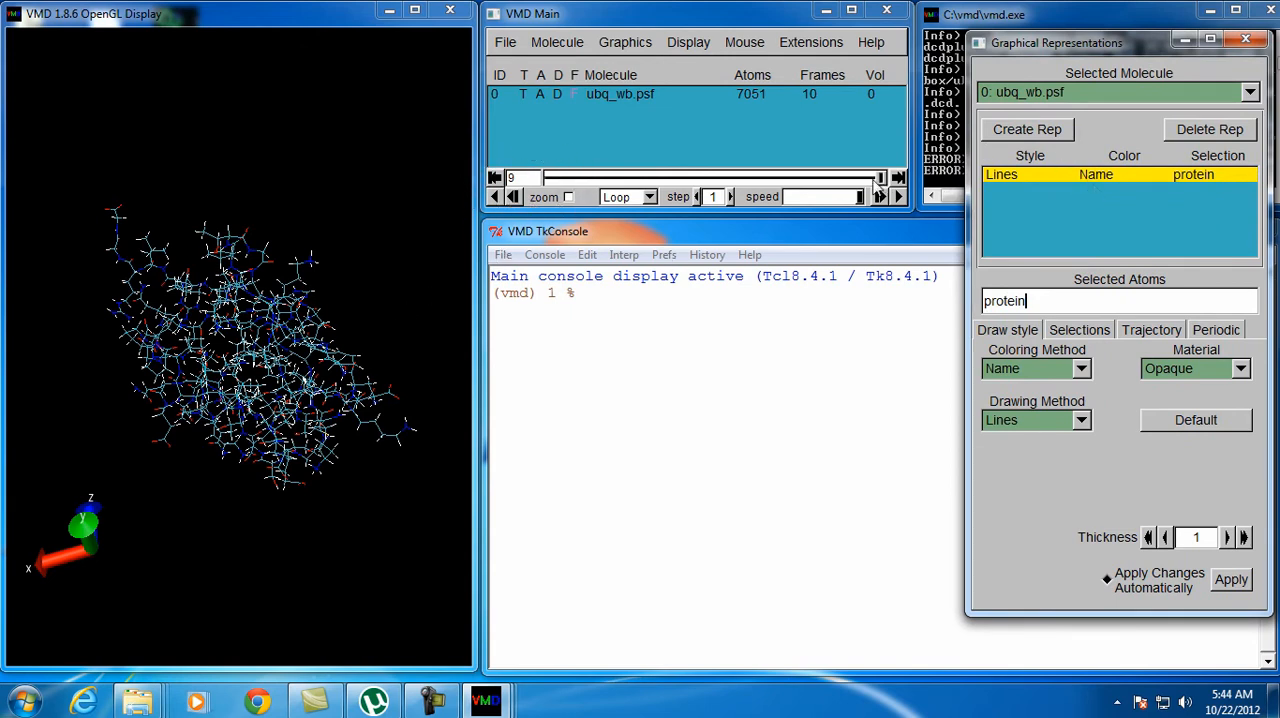
click(880, 179)
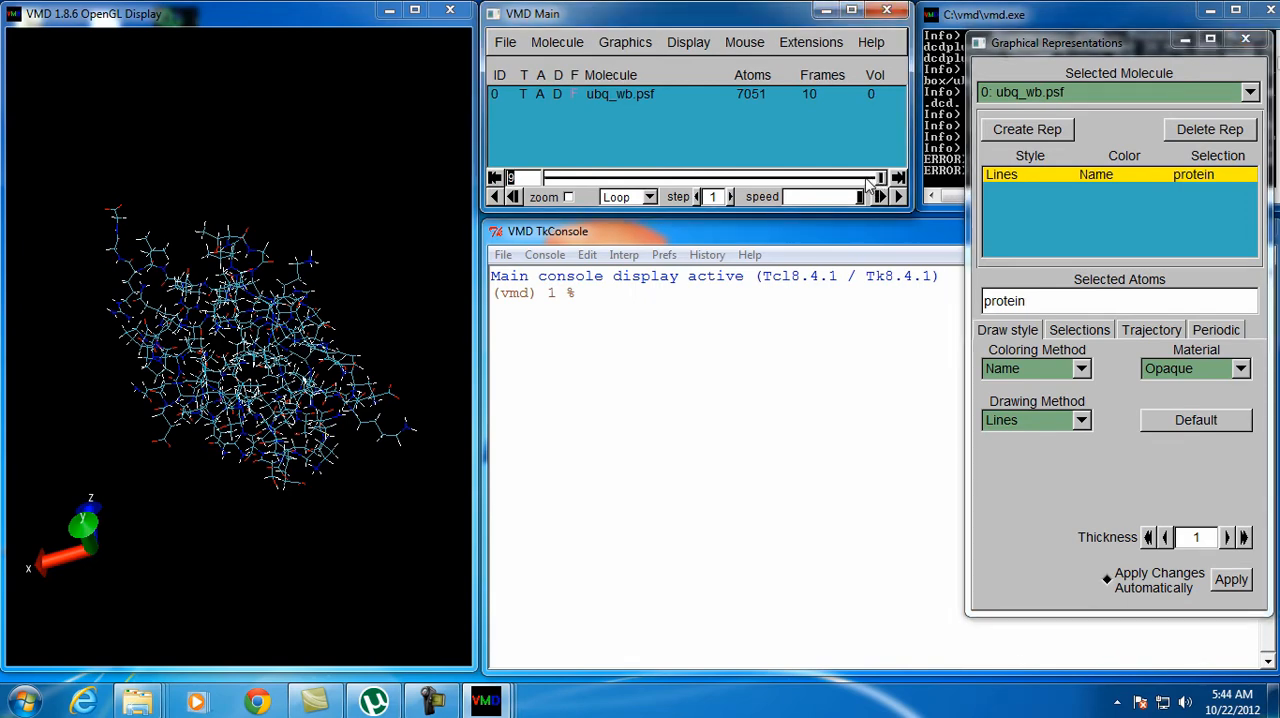
click(865, 180)
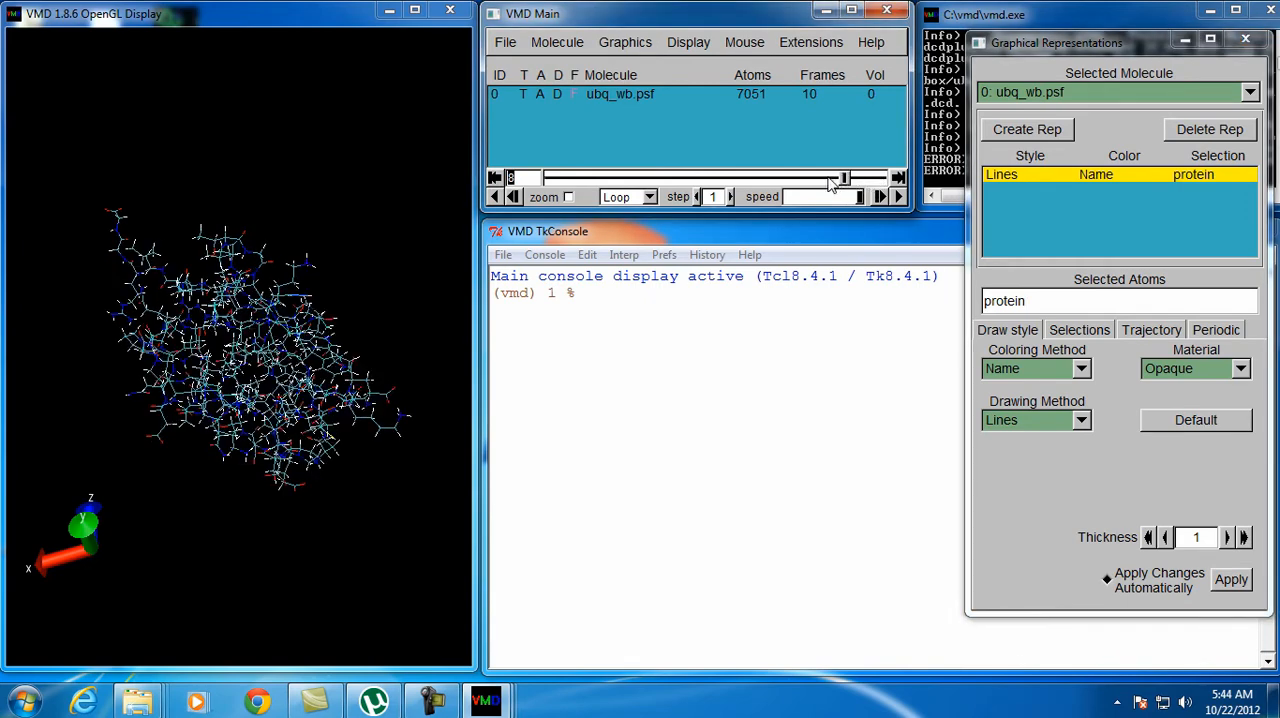
click(825, 181)
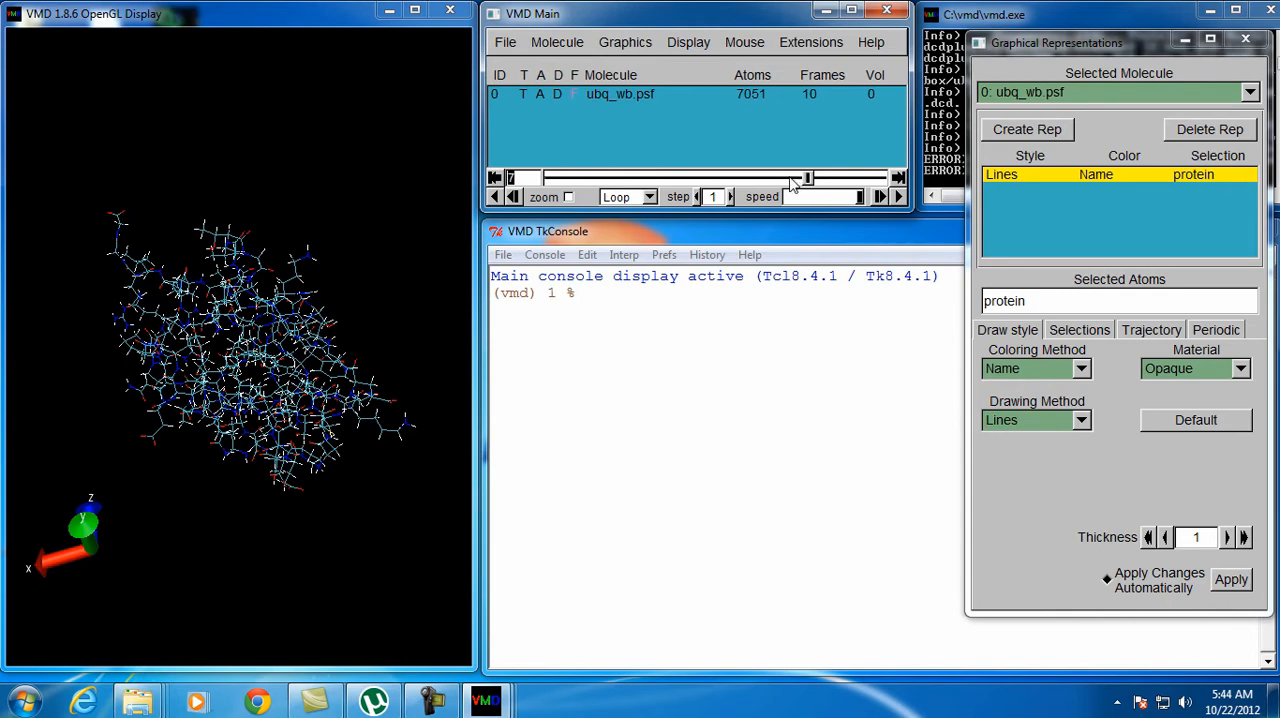
drag(806, 181, 905, 177)
Prepare to save the ubq_wb.psf trajectory coordinates with protein as the selected atoms and pdb as the file type
drag(1073, 44, 932, 38)
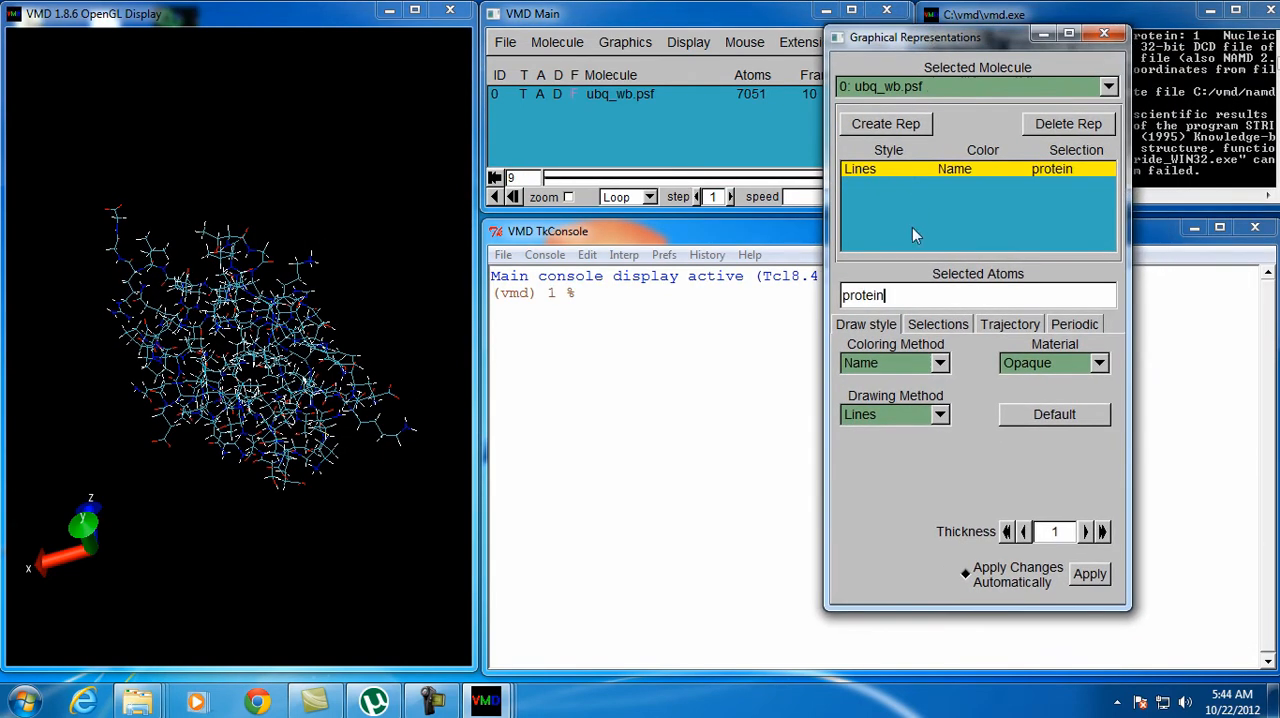
click(510, 62)
click(649, 97)
click(497, 47)
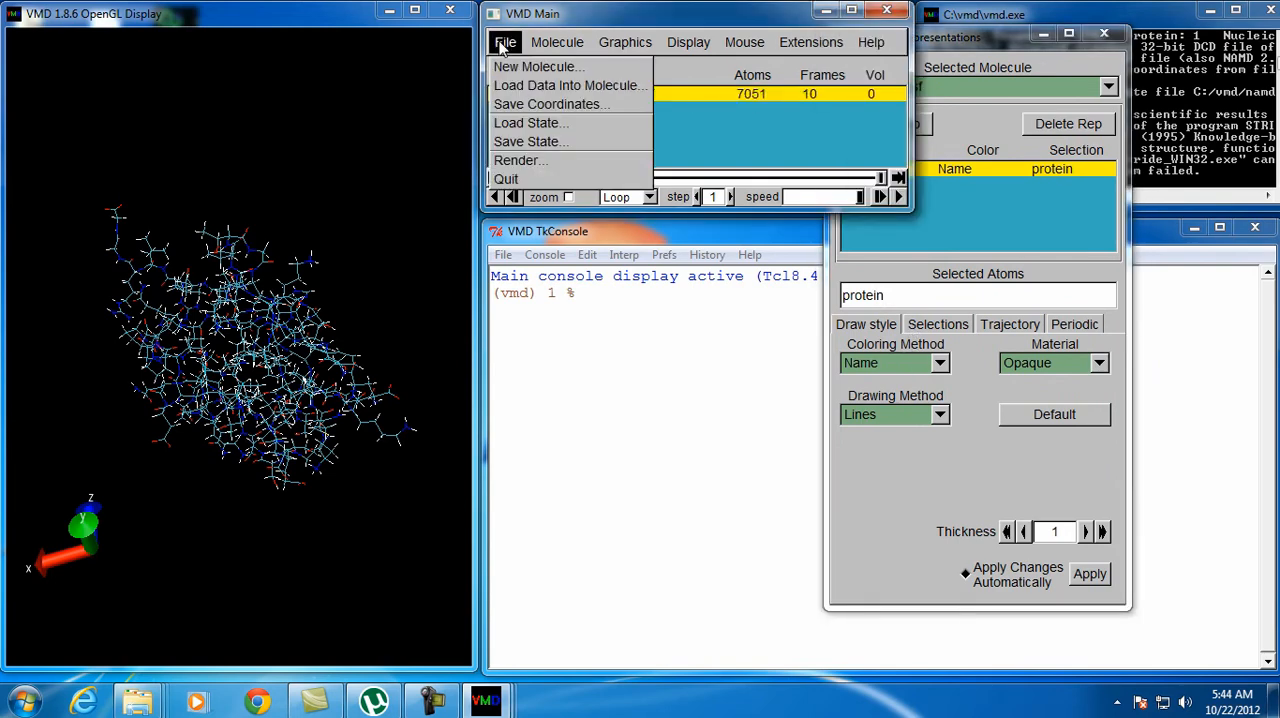
click(516, 106)
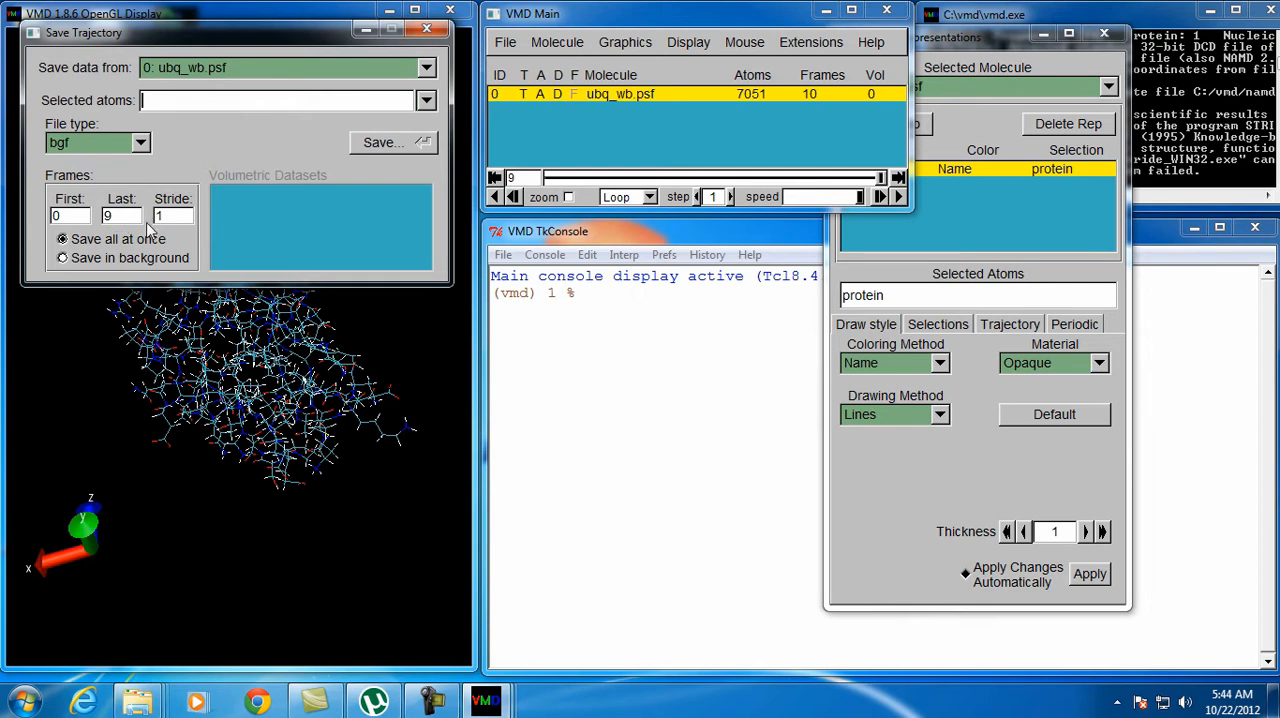
click(427, 103)
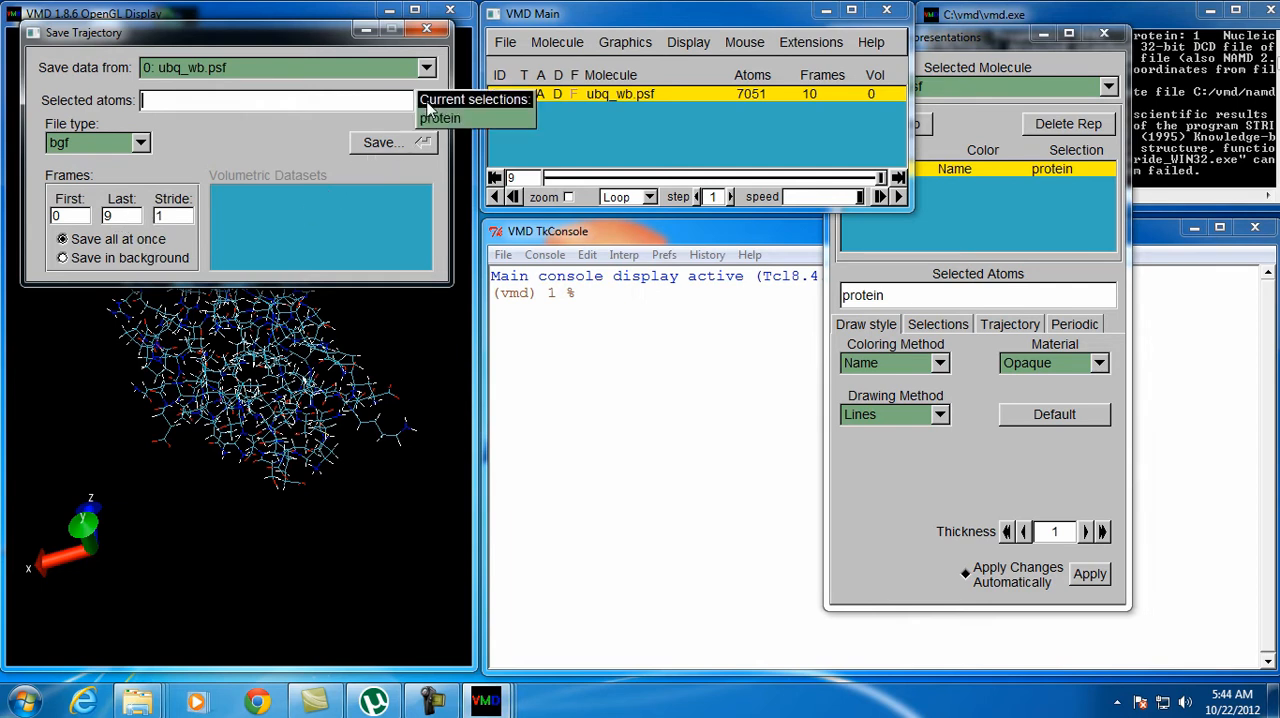
click(440, 120)
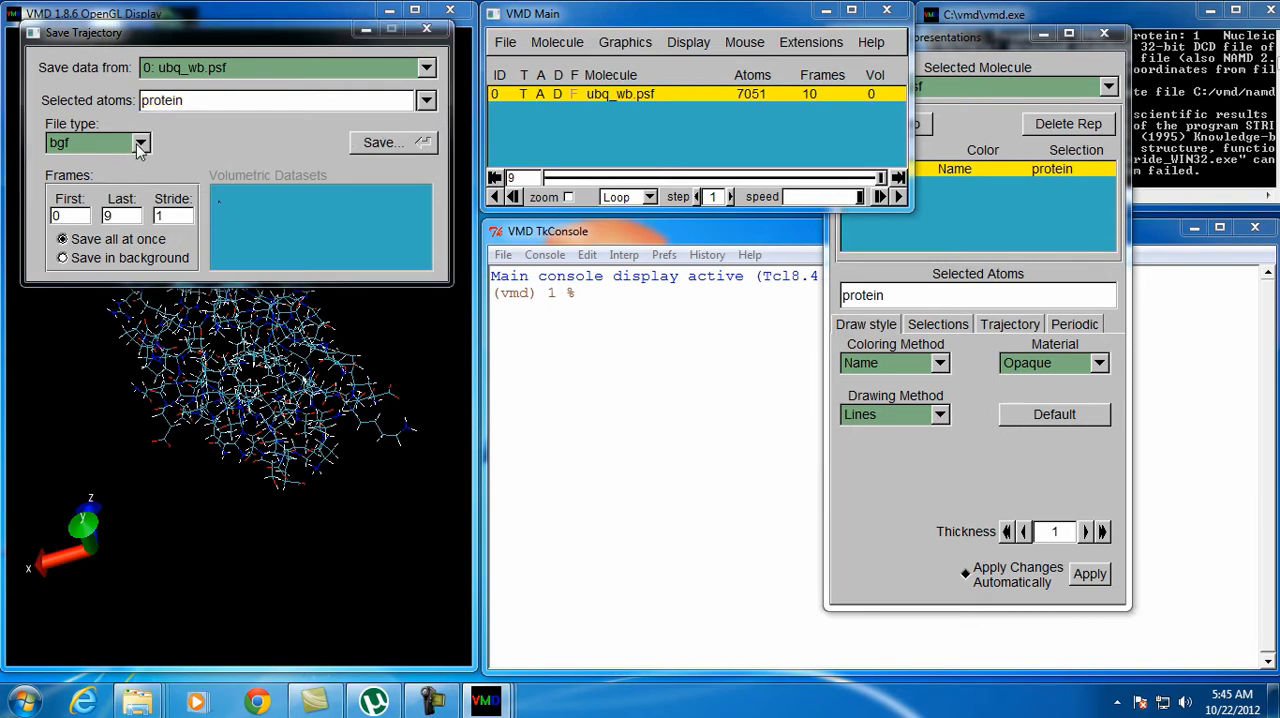
click(140, 143)
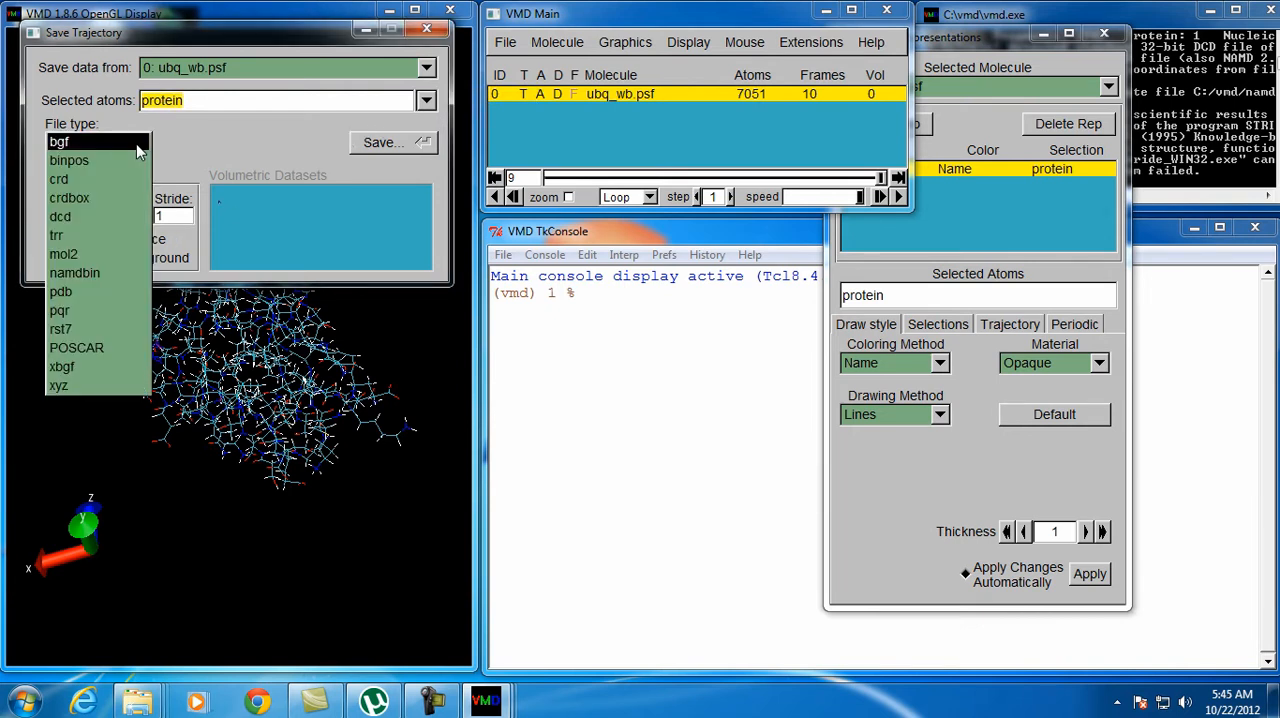
click(90, 294)
Save all protein frames from 0 to 9 to the Desktop under the file name ubiqutinframes
click(378, 145)
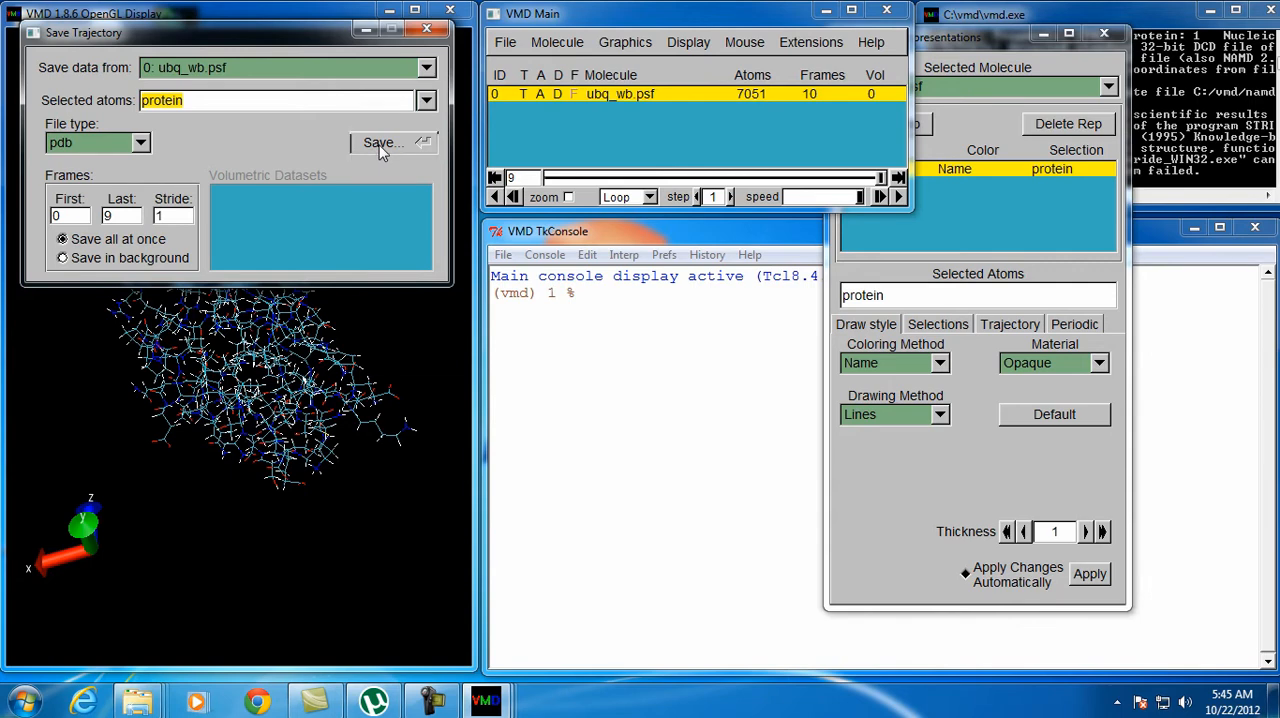
drag(482, 292, 482, 264)
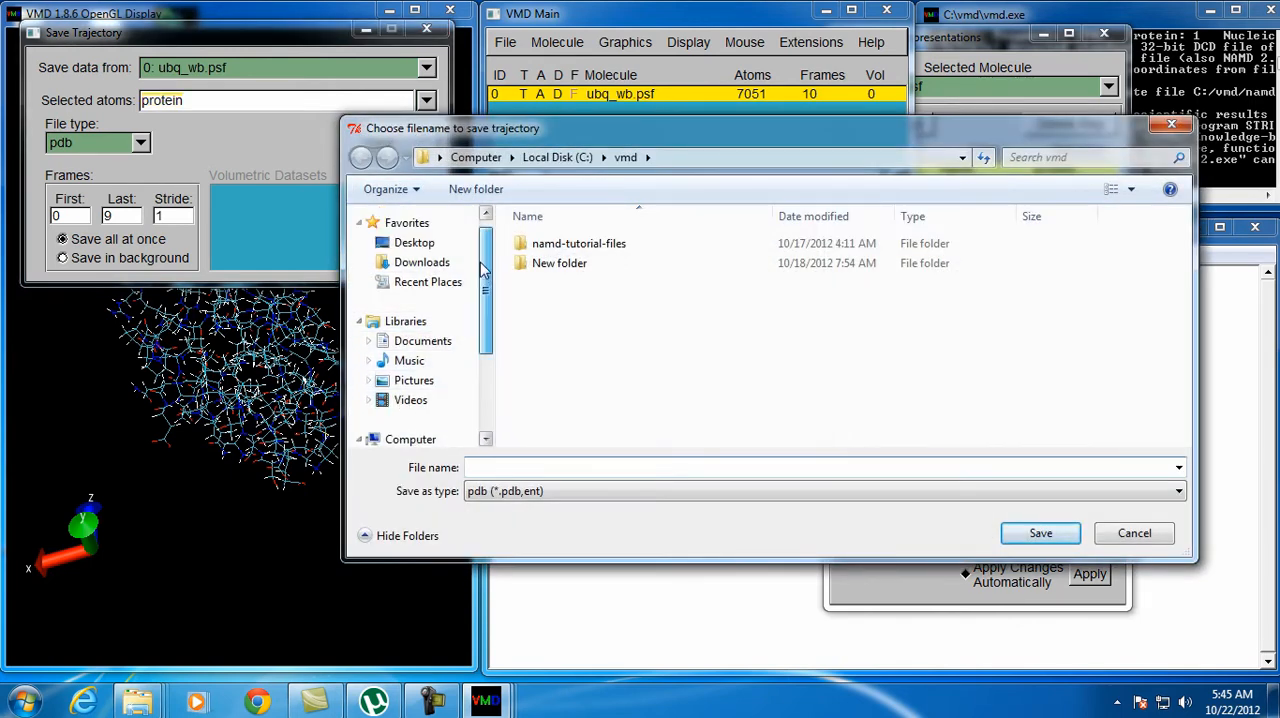
click(405, 246)
click(571, 467)
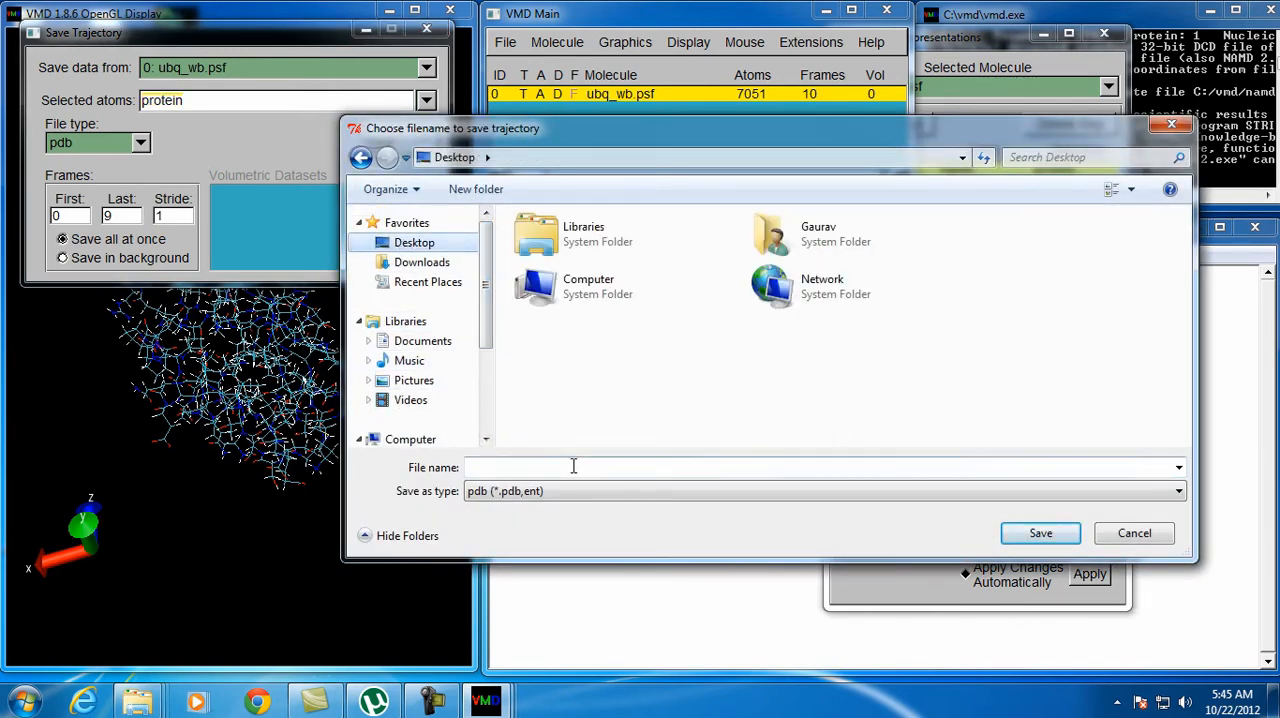
text(ubiqutinframes)
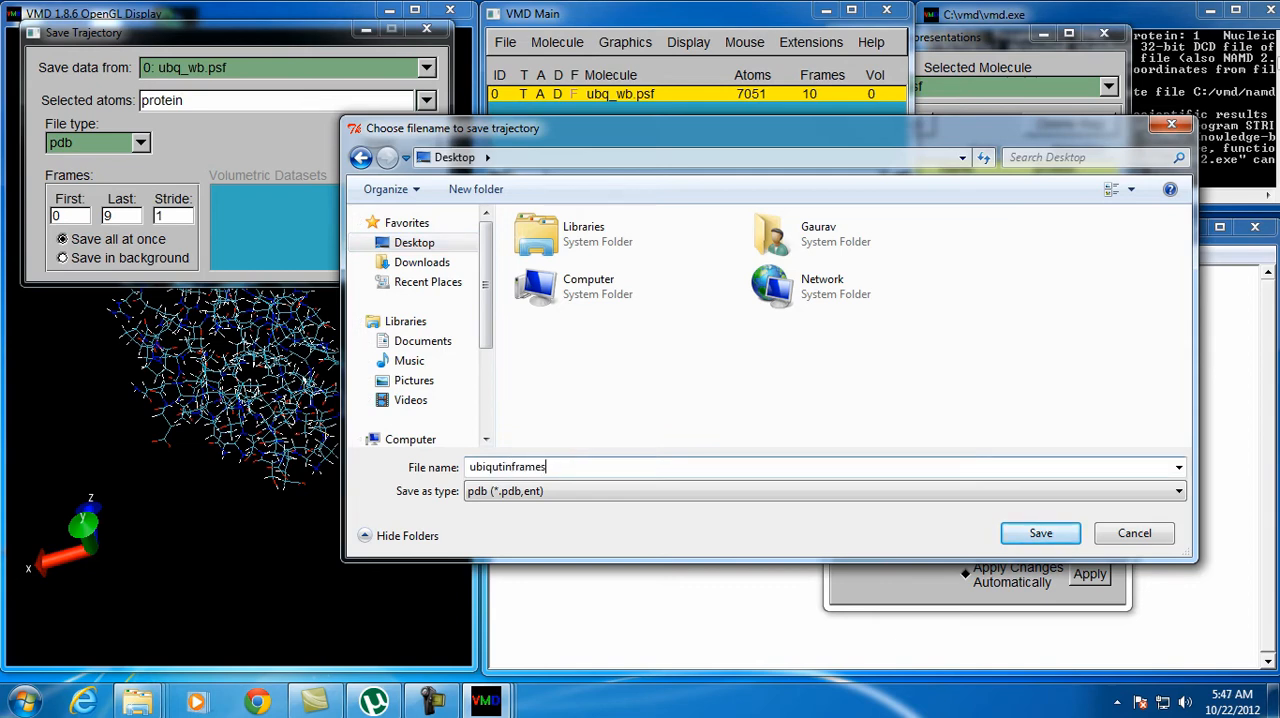
key(Return)
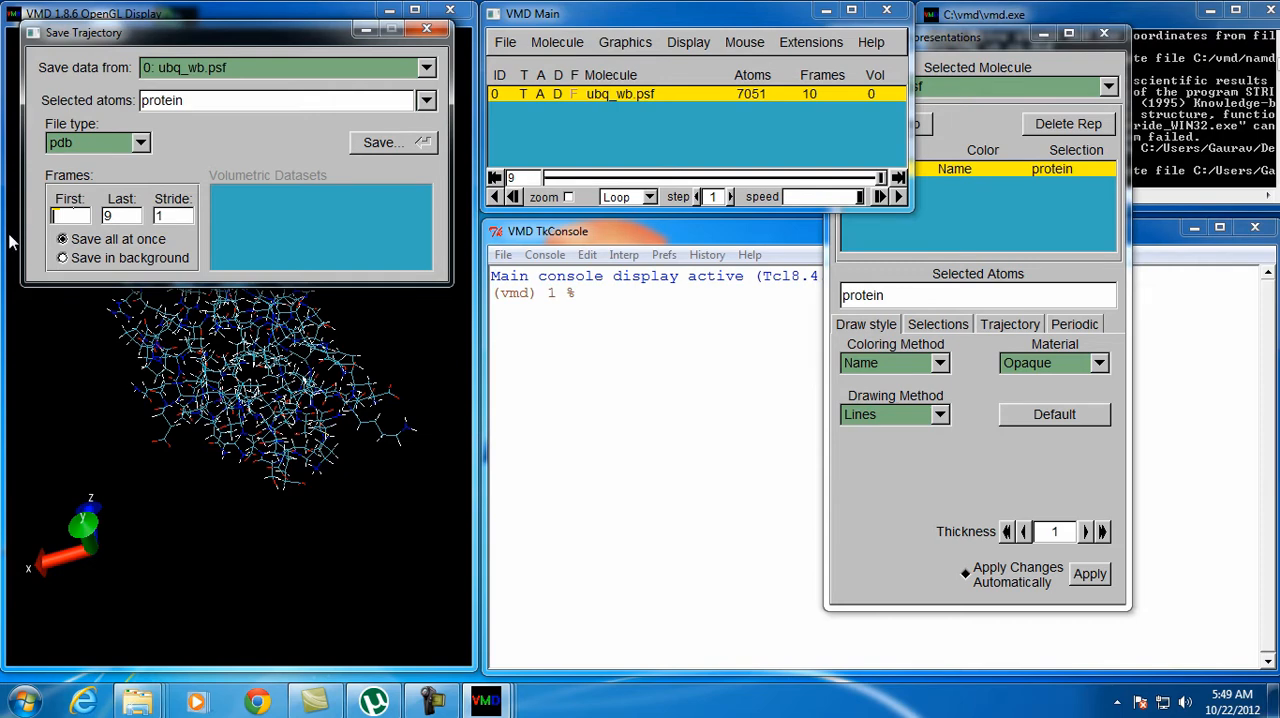
Set the first frame to 9 and save only frame 9 in the vmd folder as "ubiqutin 9"
text(9)
click(389, 147)
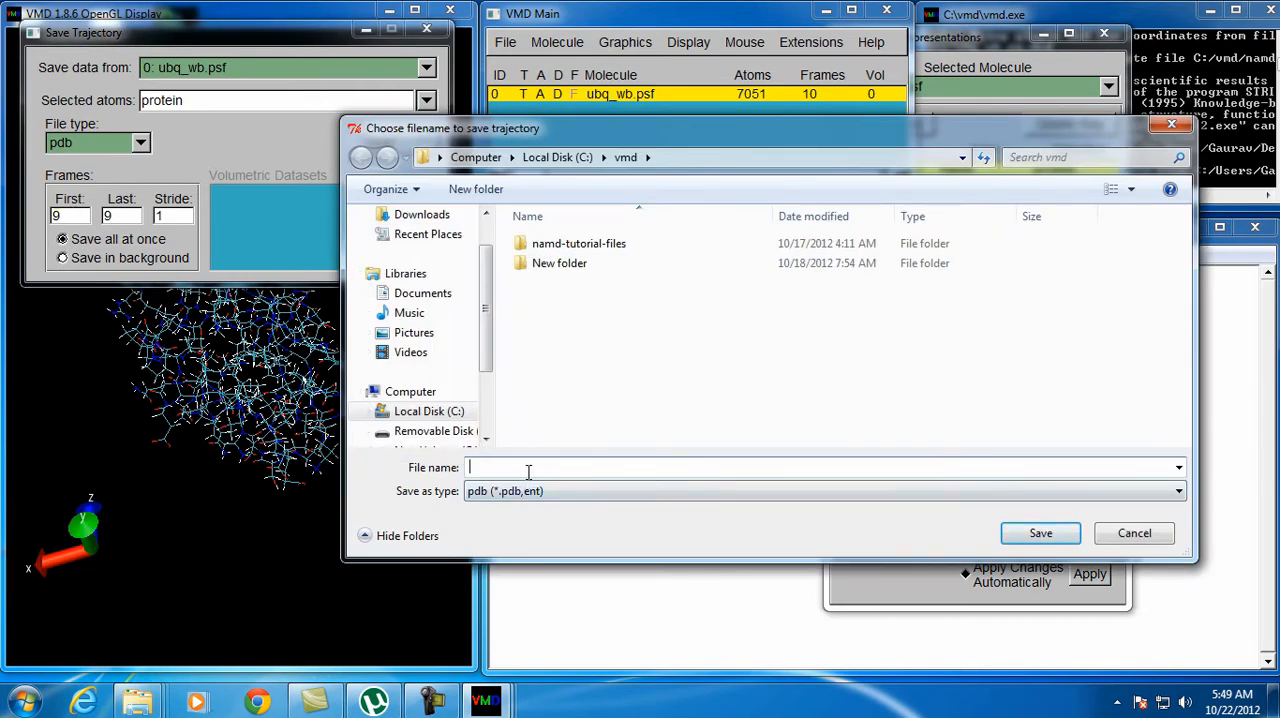
text(ubiqutin 9 frame)
key(Return)
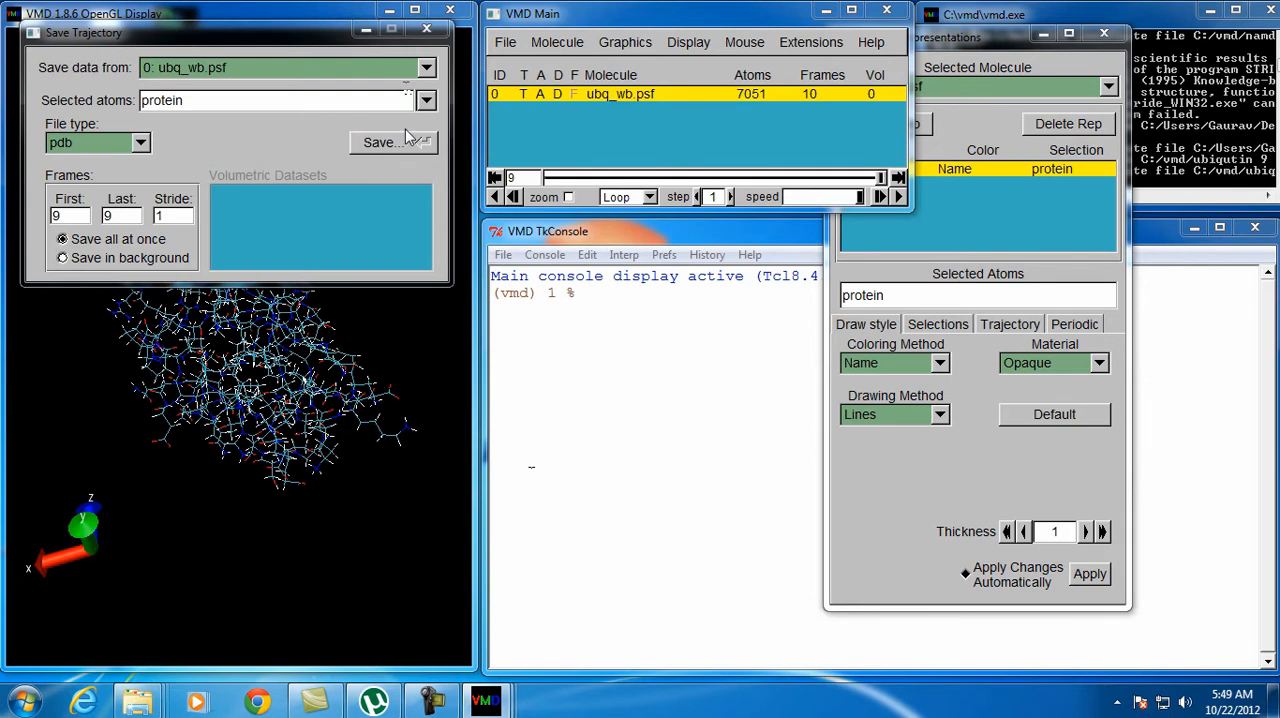
Quit VMD and return to the Windows desktop
click(628, 418)
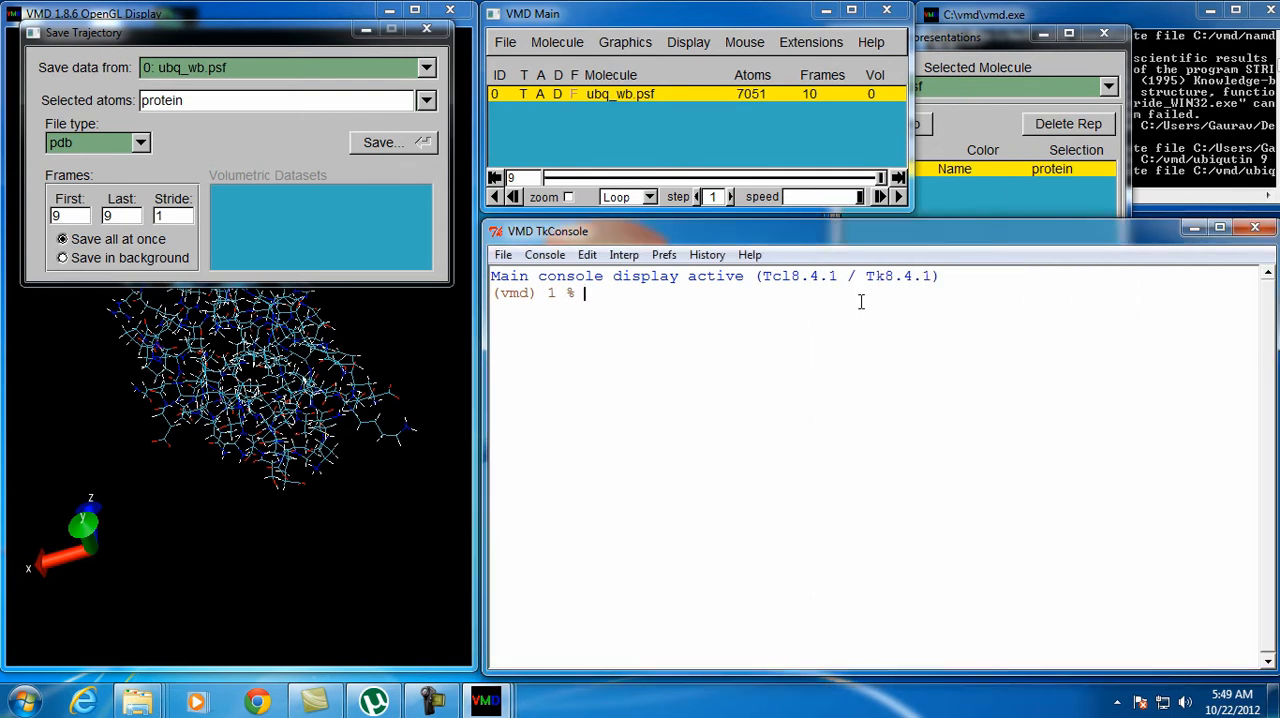
click(884, 12)
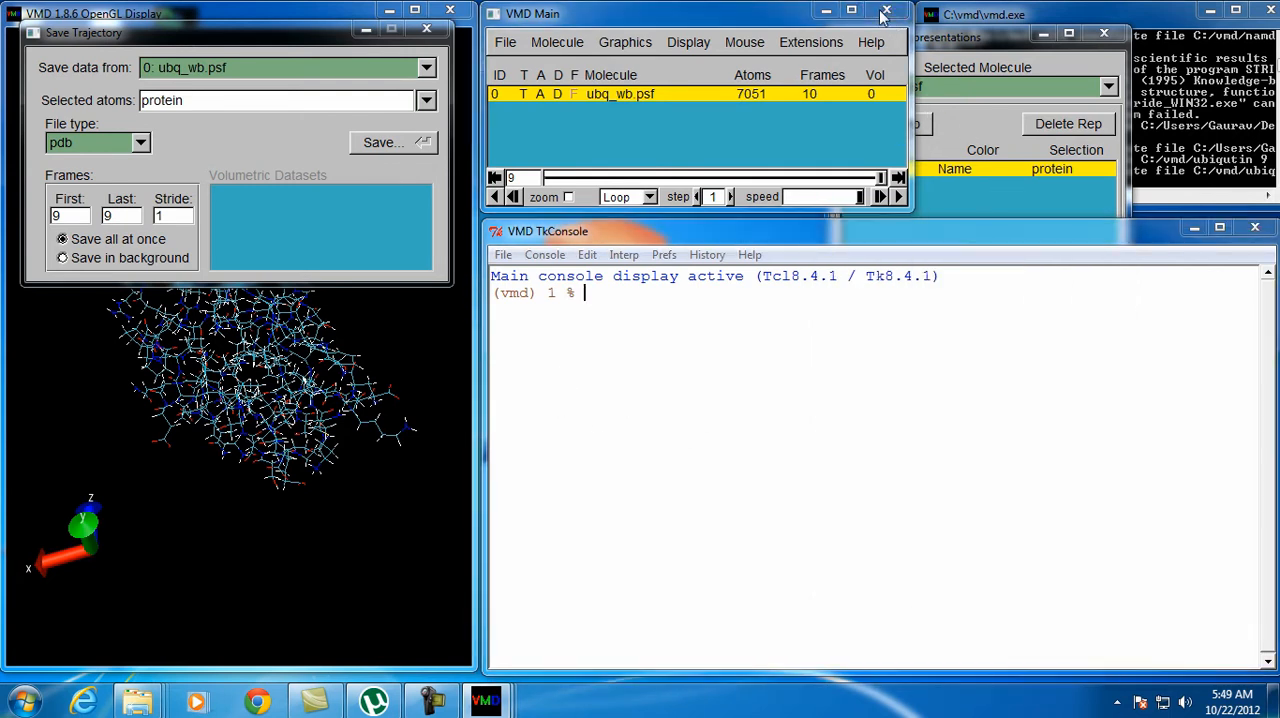
click(816, 85)
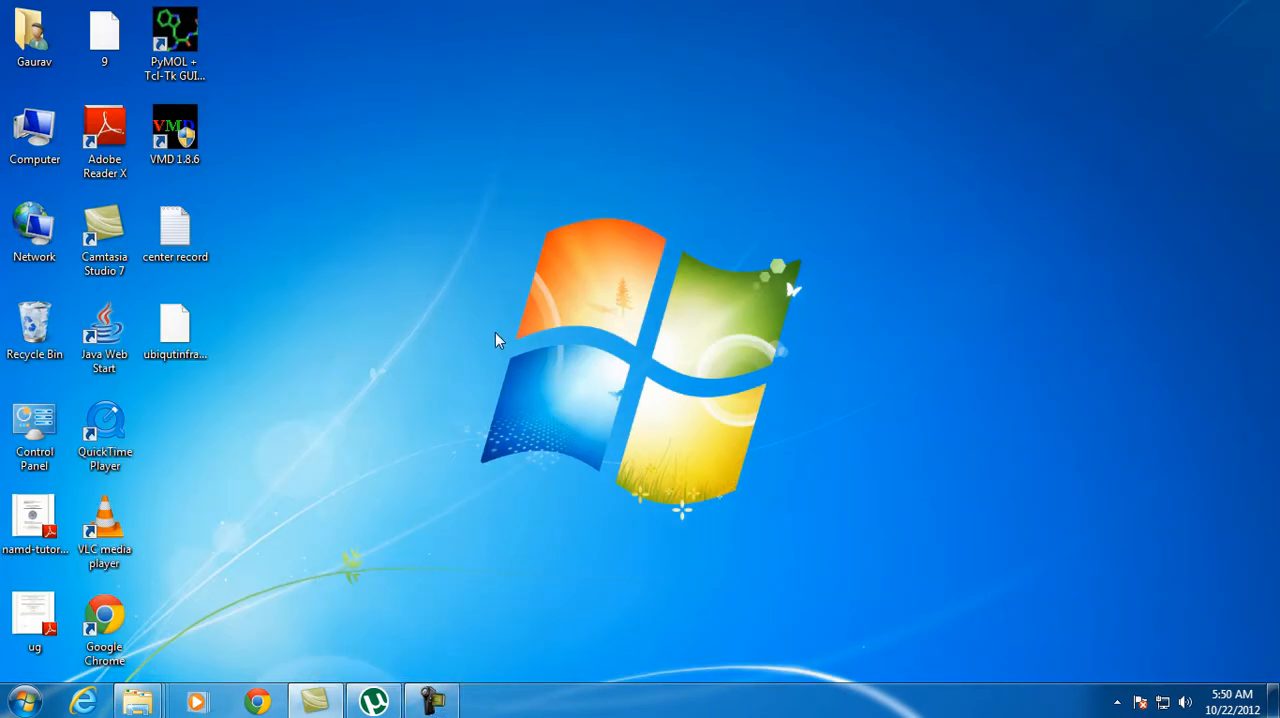
Launch PyMOL from the desktop and browse the Desktop folder for a file to open, showing all file types
double_click(175, 32)
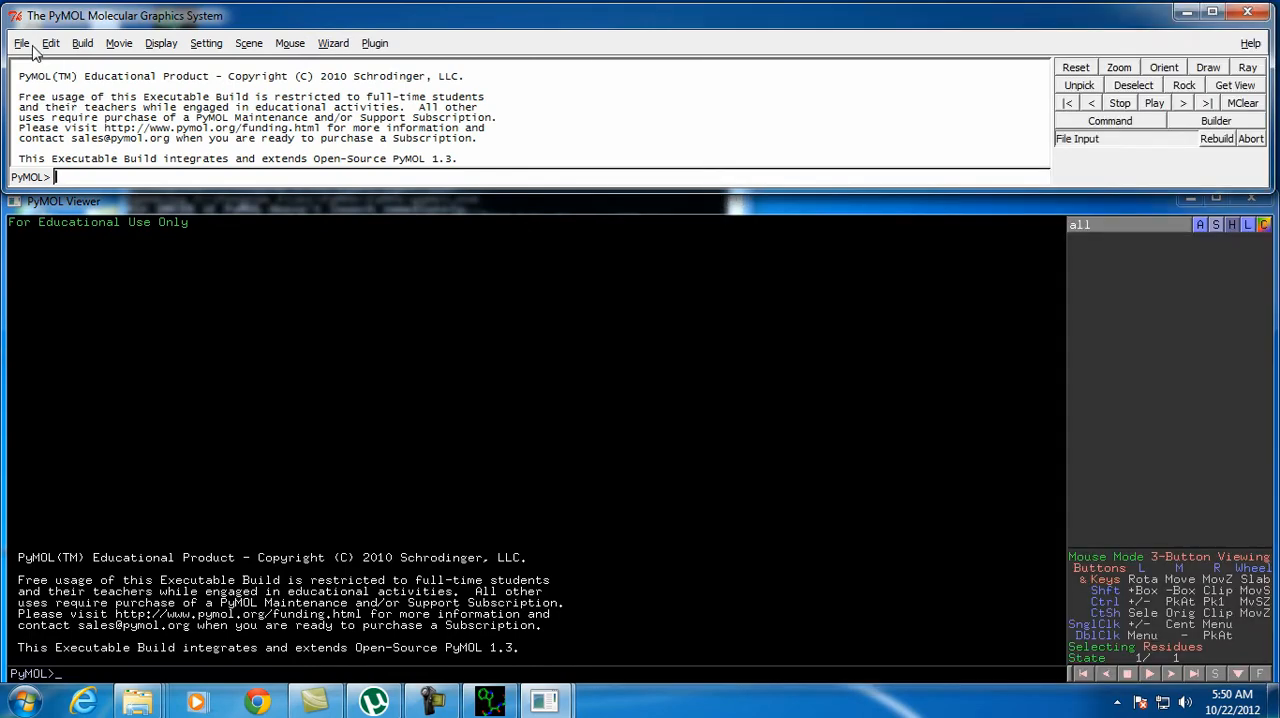
click(21, 43)
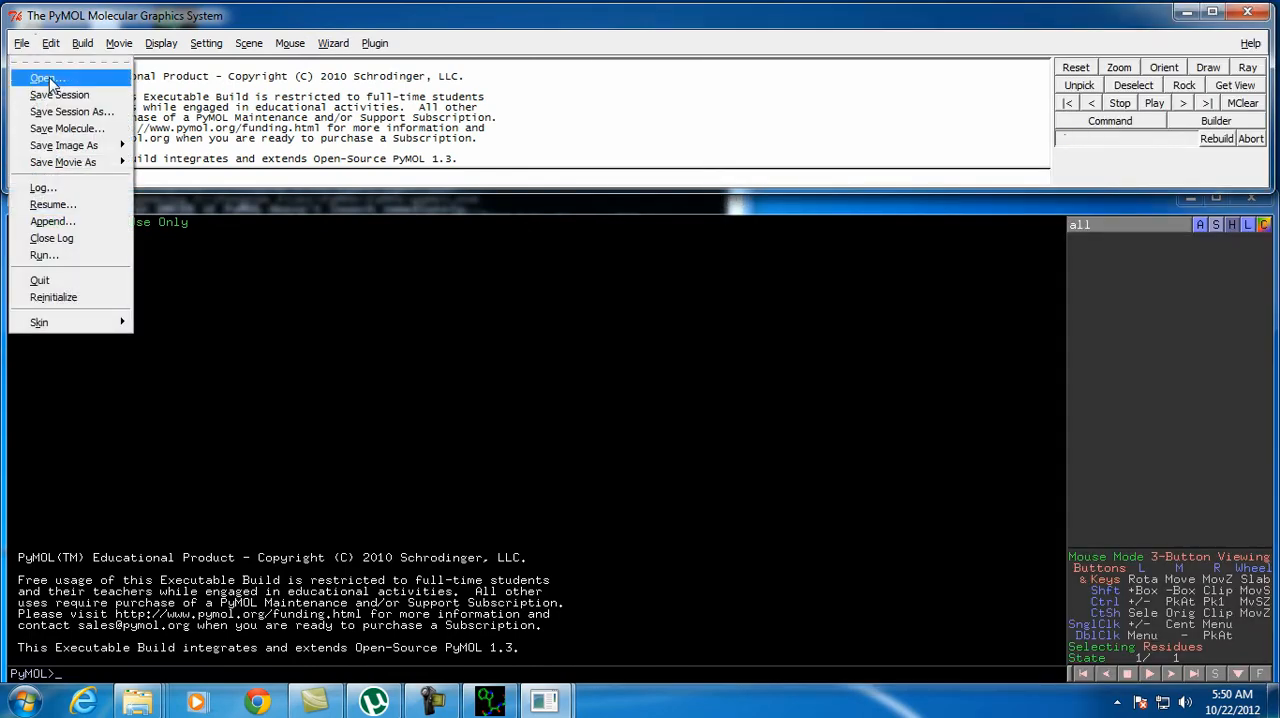
click(45, 80)
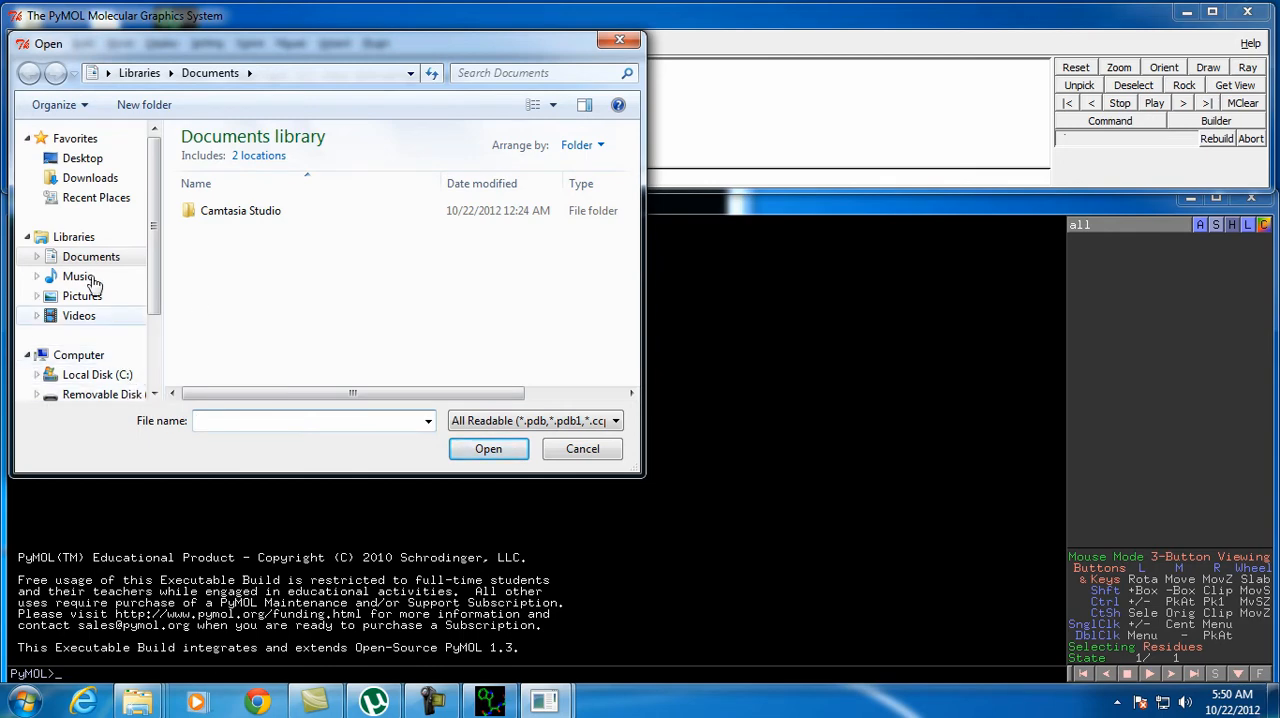
click(98, 165)
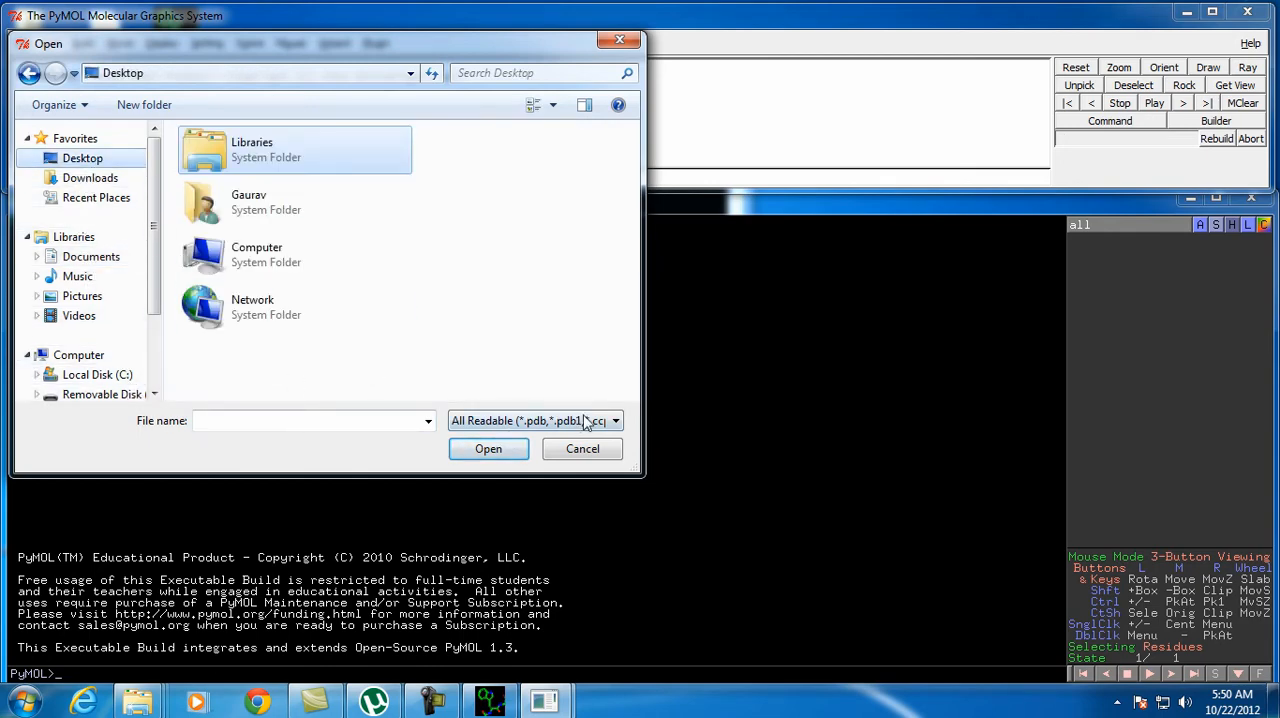
click(615, 420)
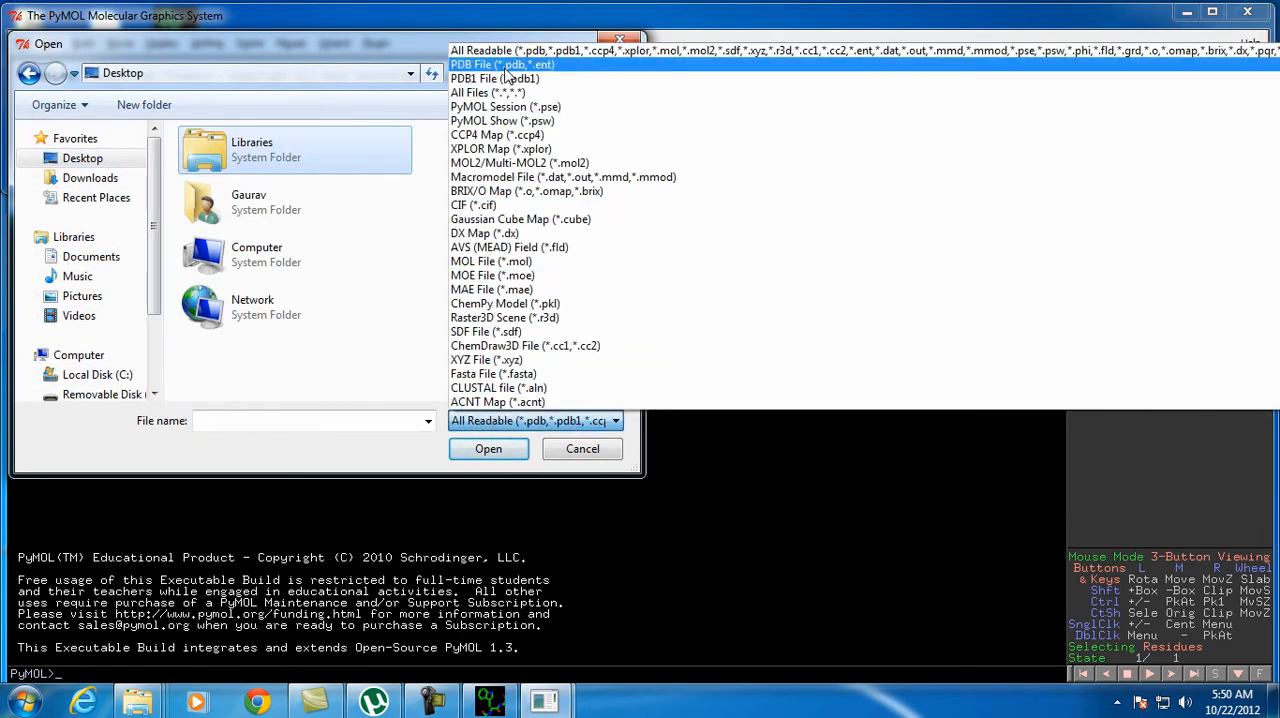
click(502, 93)
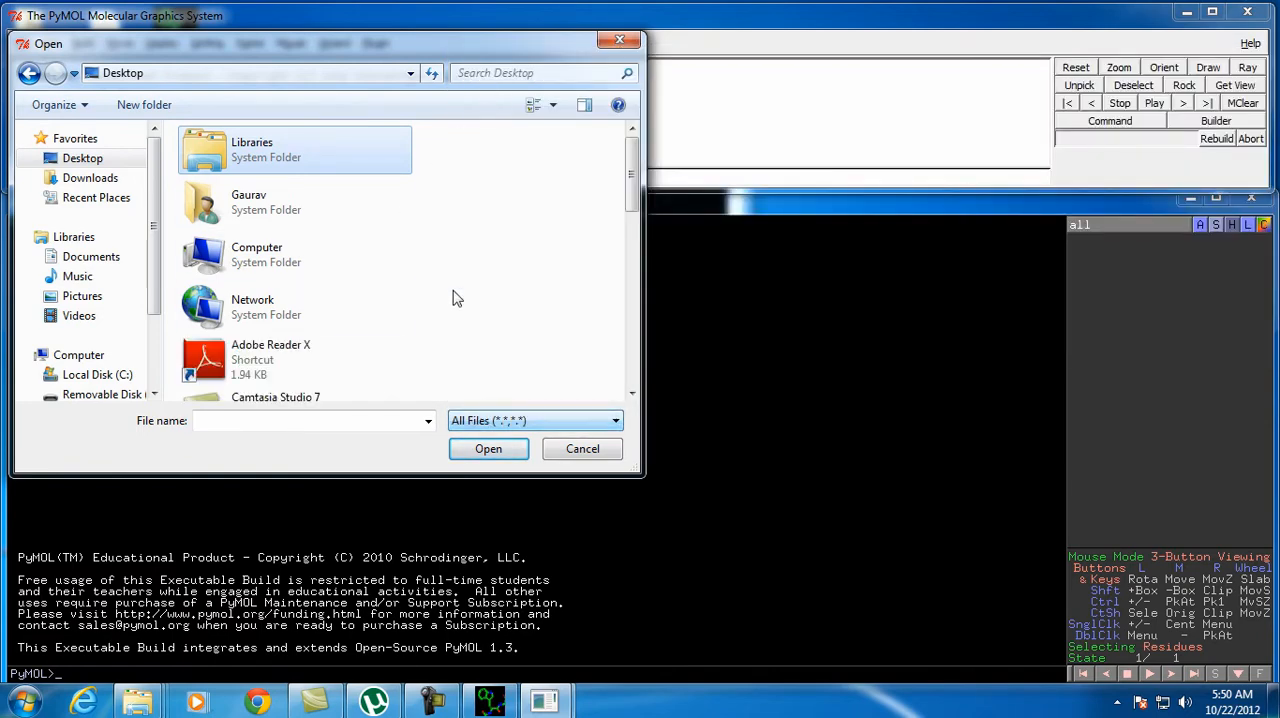
Load the ubiqutinframes file into PyMOL and maximize the viewer window
scroll(537, 283, down, 8)
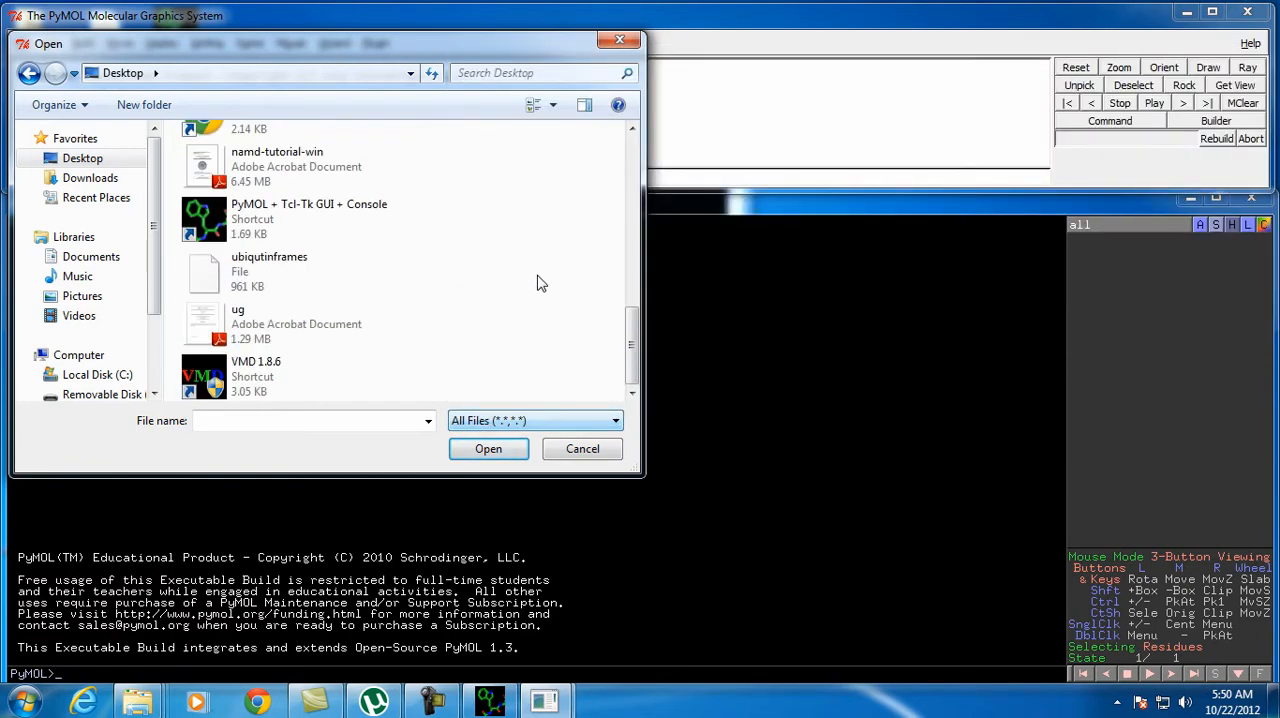
scroll(537, 283, up, 2)
scroll(469, 306, down, 2)
click(302, 279)
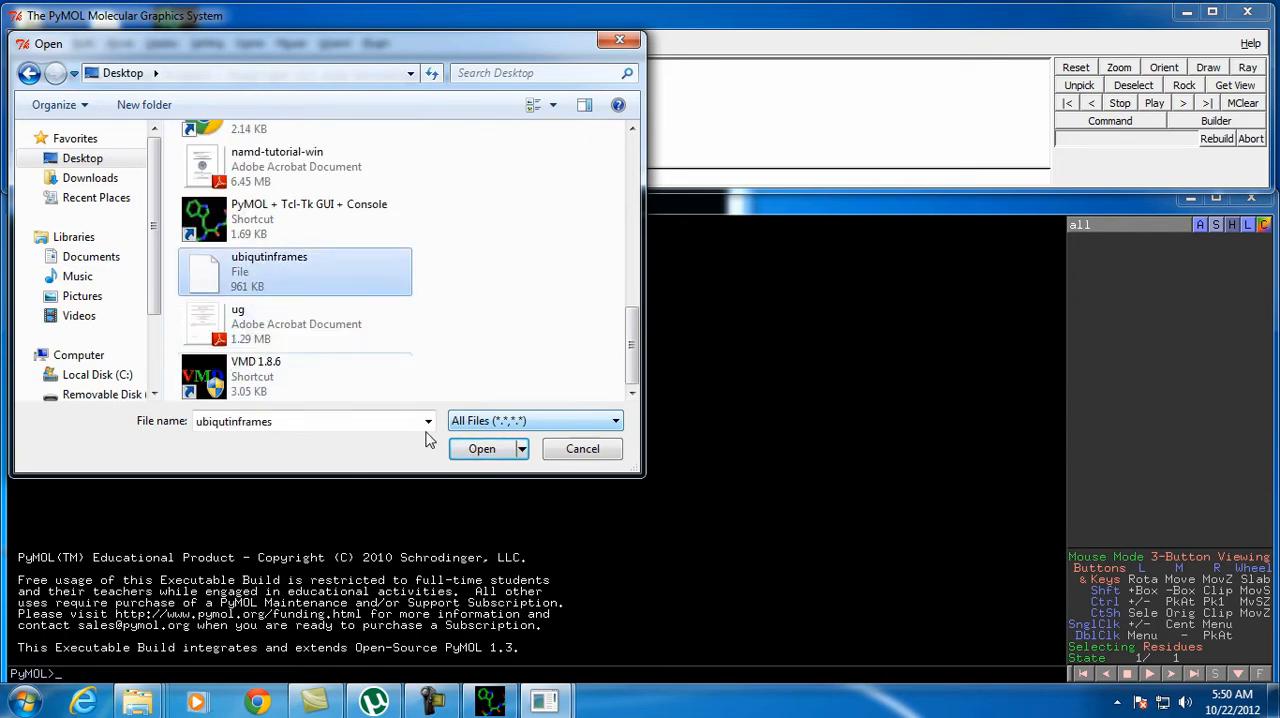
click(480, 449)
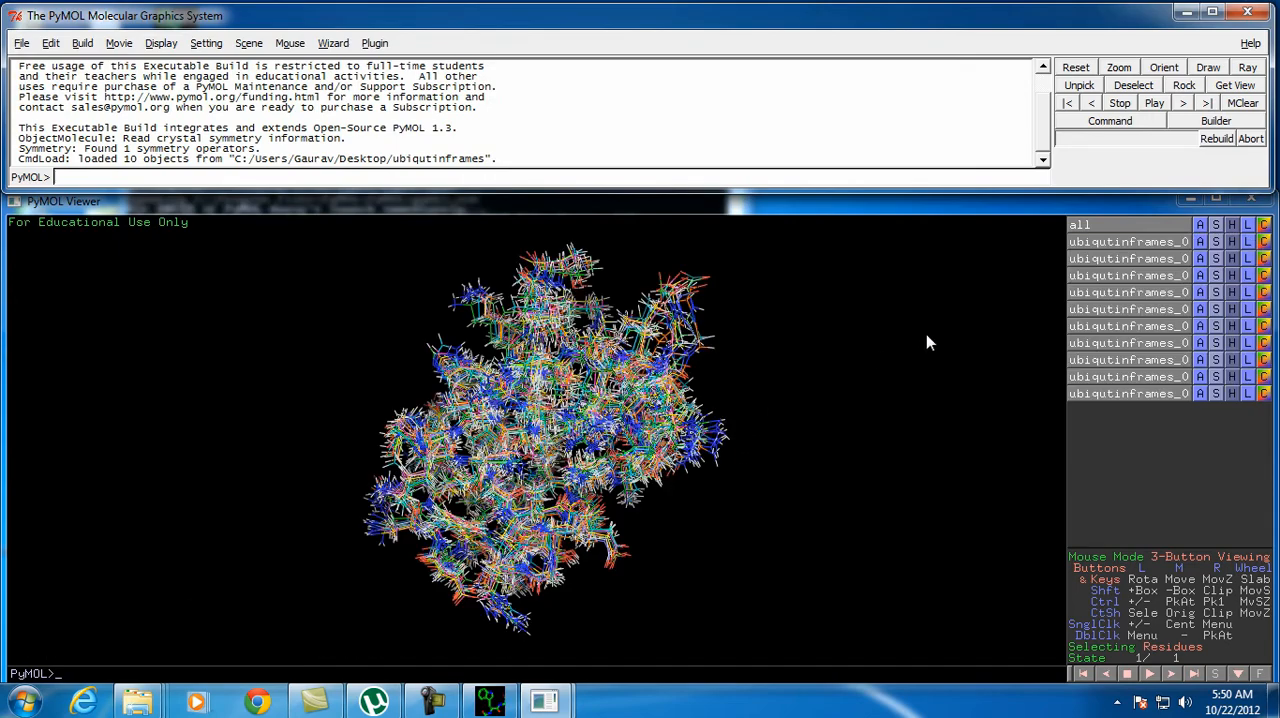
click(1214, 200)
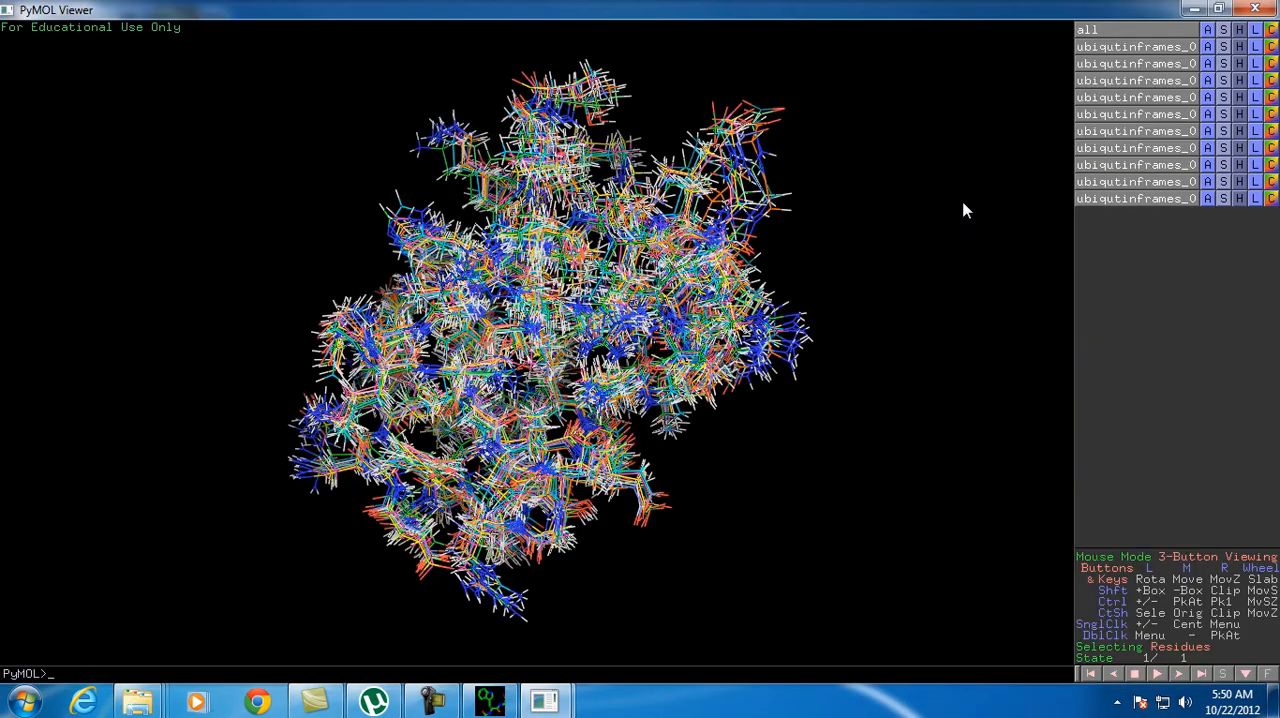
Hide all structures and compare the first and last ubiqutinframes objects, leaving only the first one displayed
drag(503, 209, 786, 257)
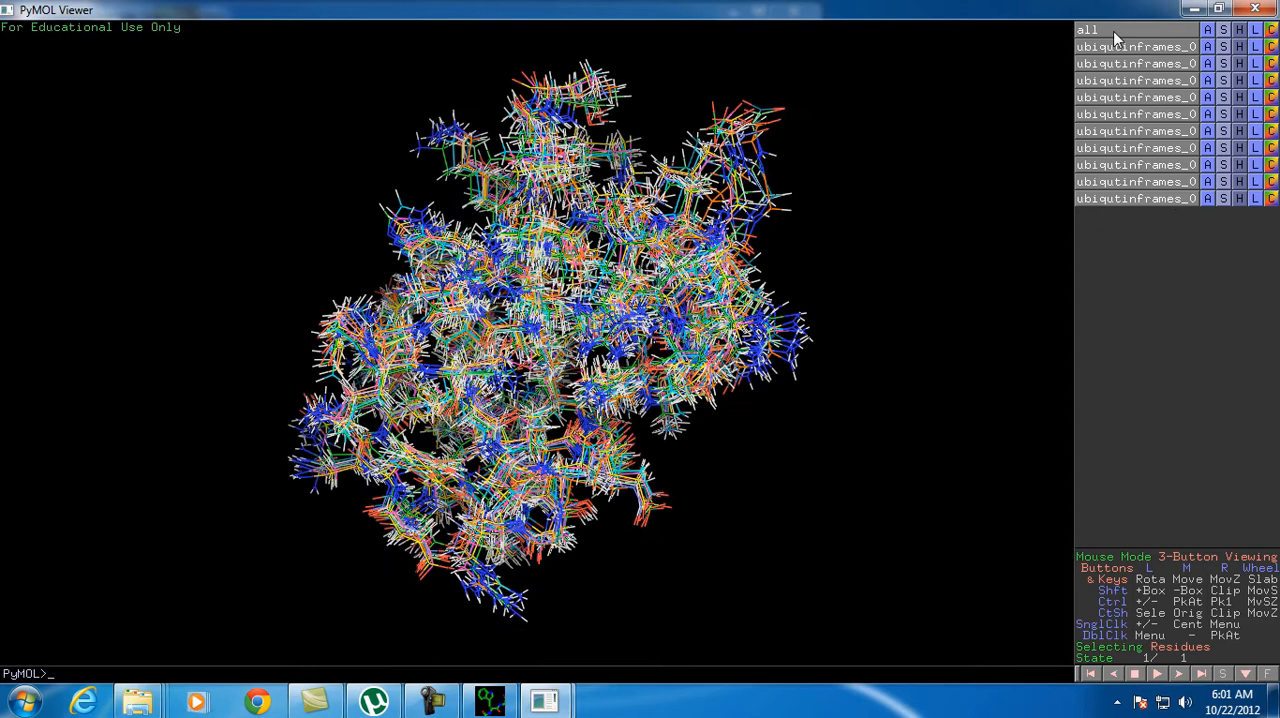
click(1113, 31)
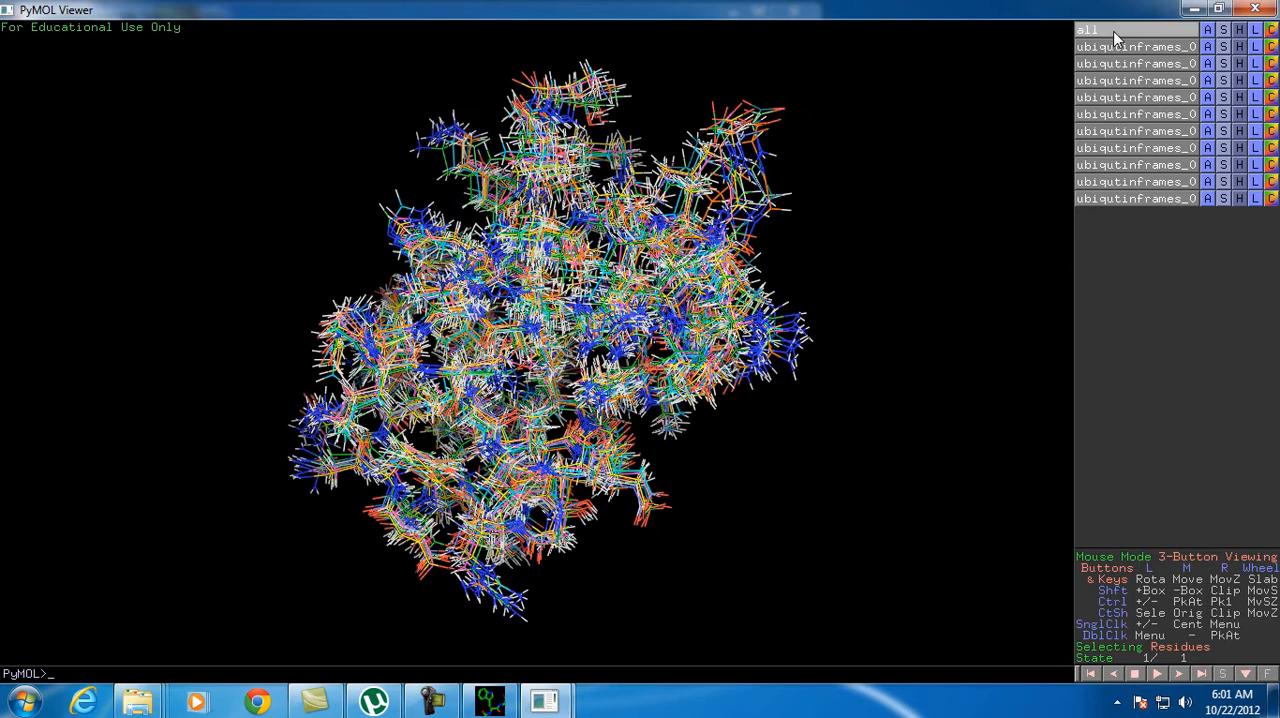
click(1137, 46)
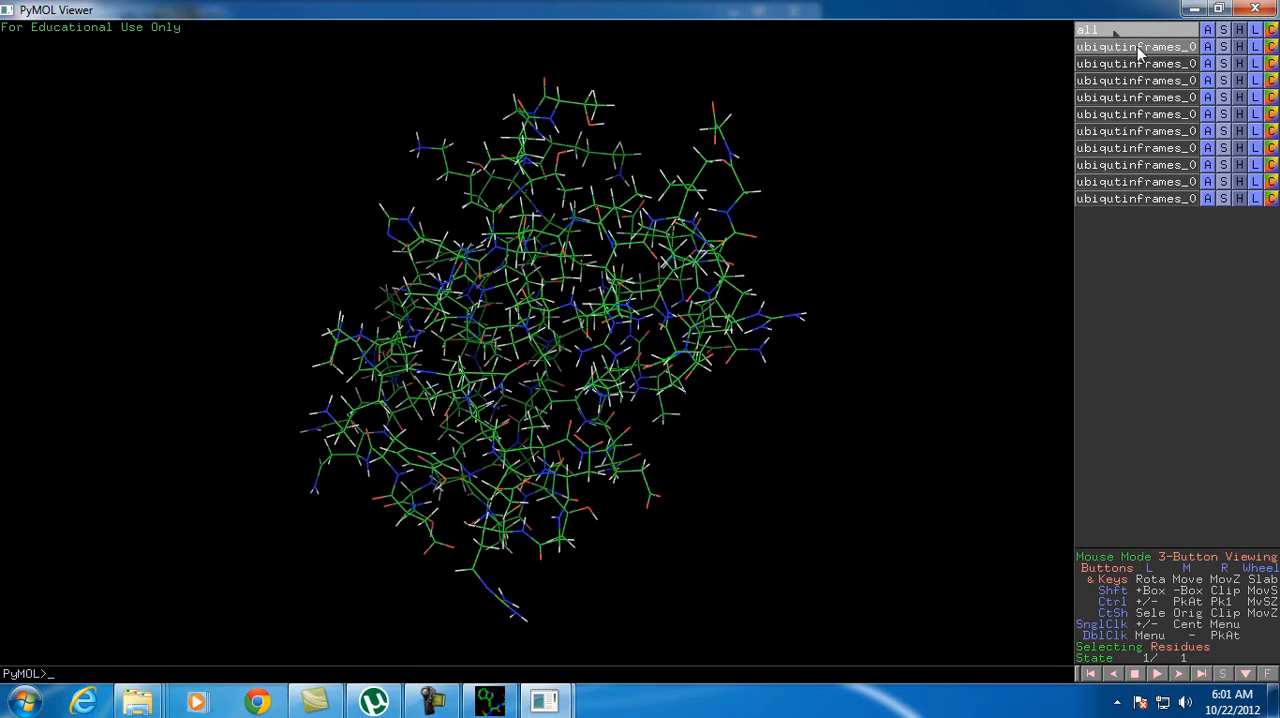
click(1147, 198)
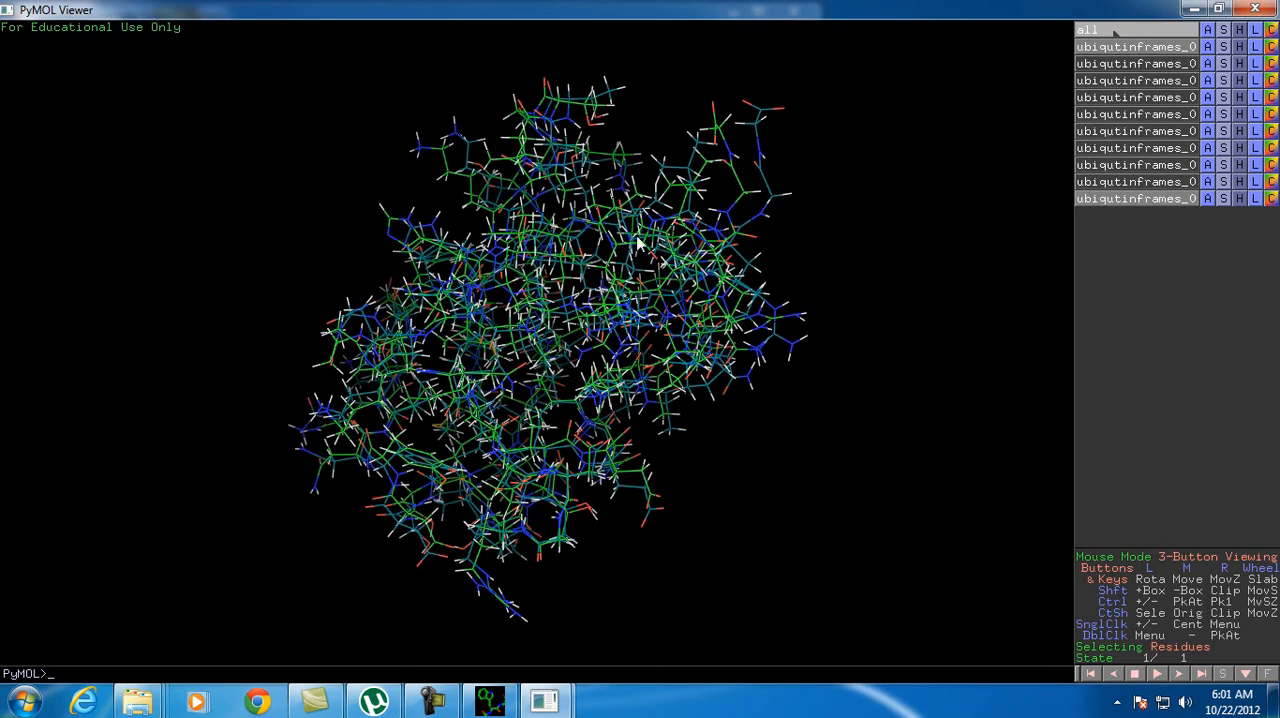
drag(637, 242, 519, 390)
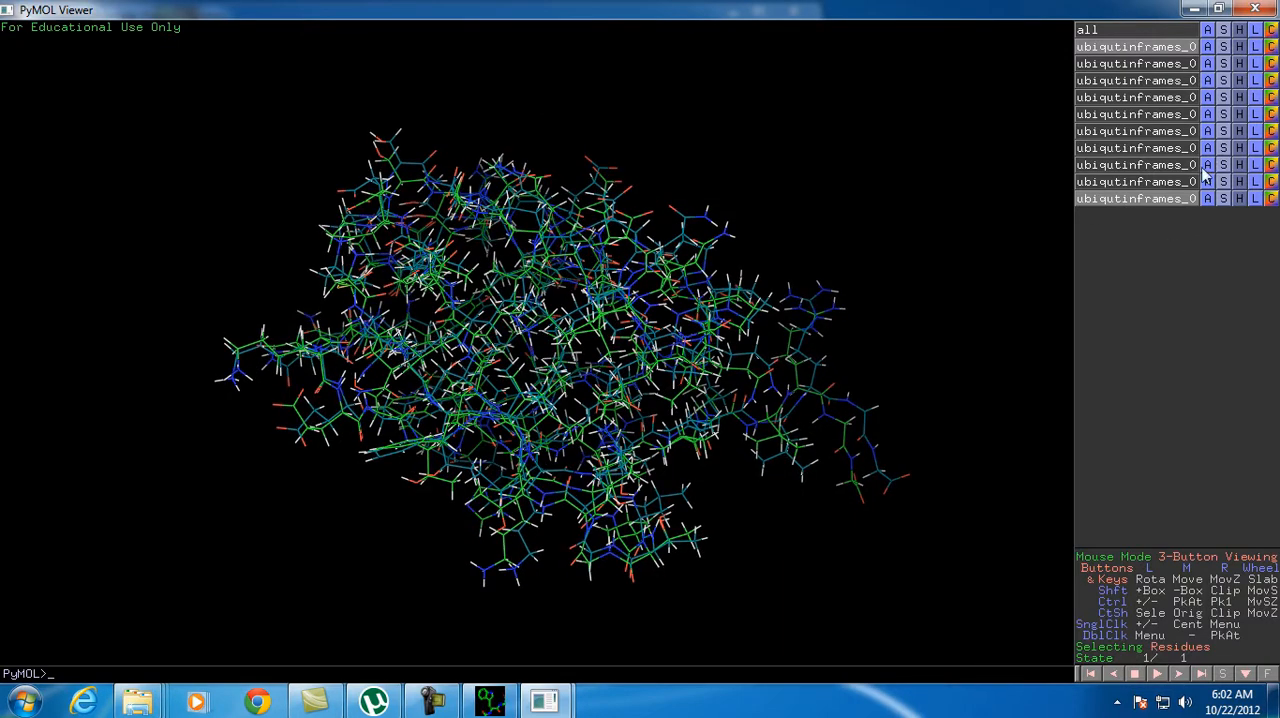
click(1140, 199)
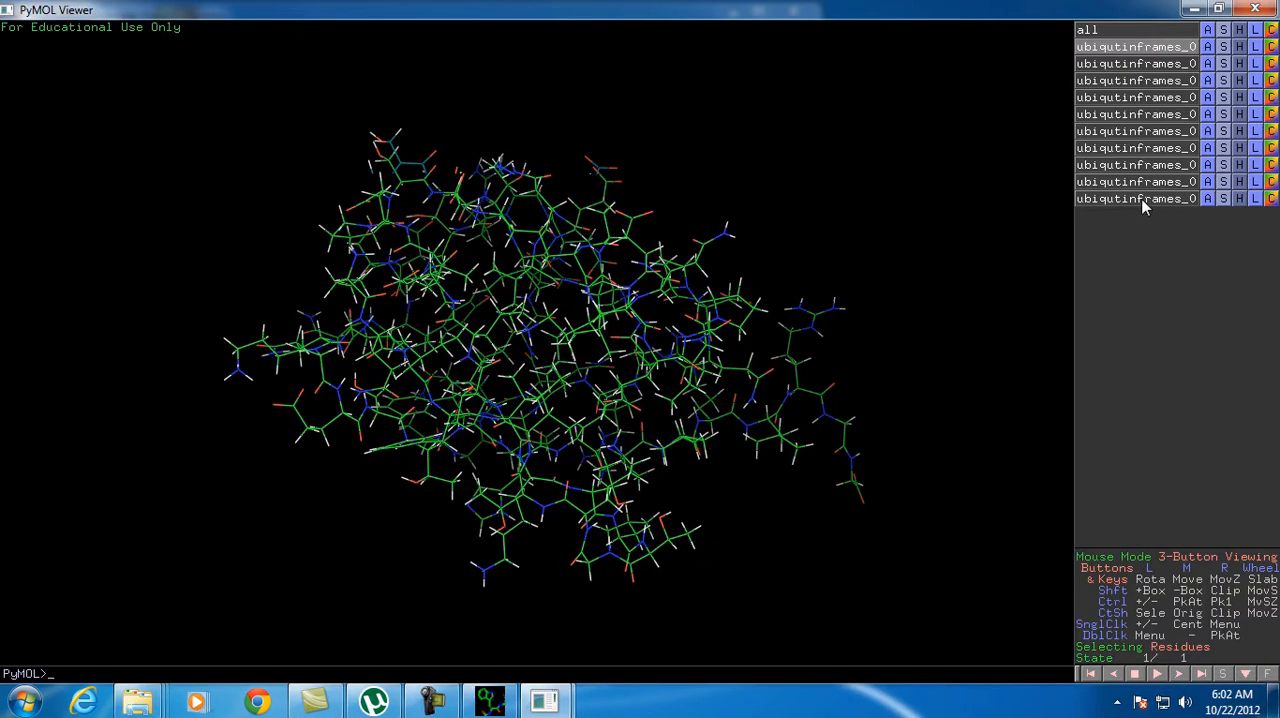
Apply the ligands preset to the first ubiqutinframes object
click(1208, 47)
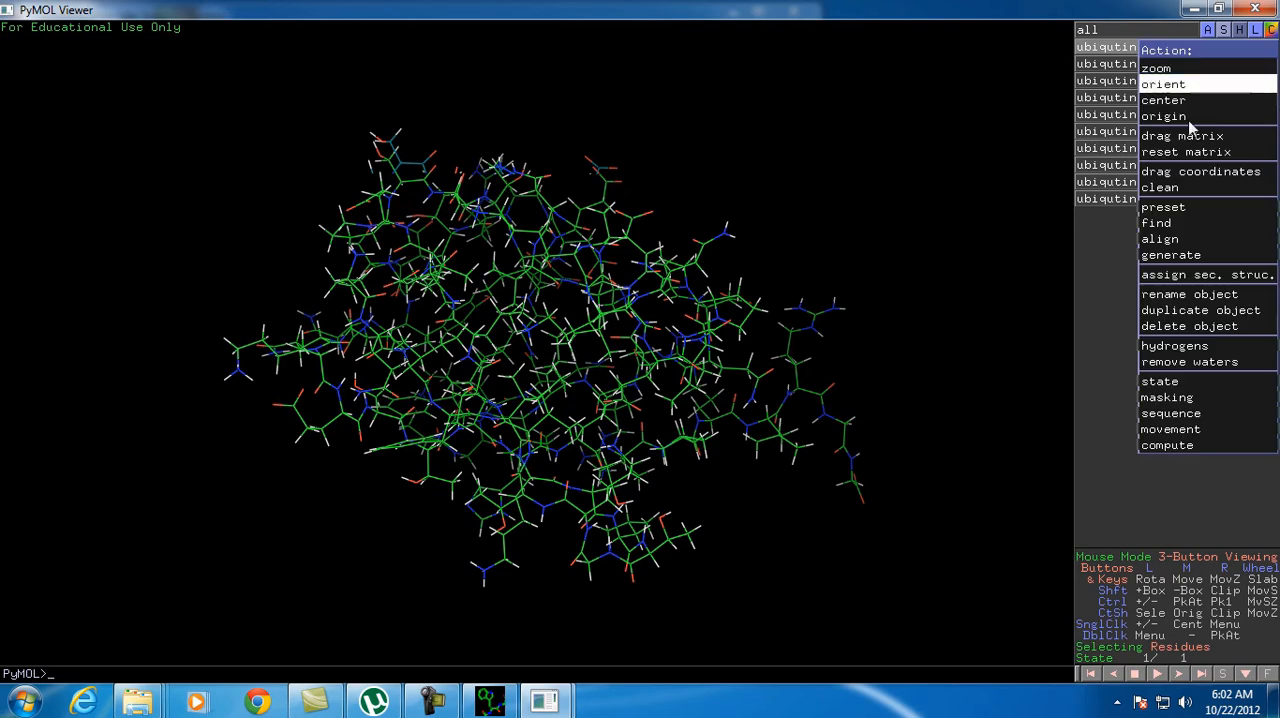
mouse_move(1138, 216)
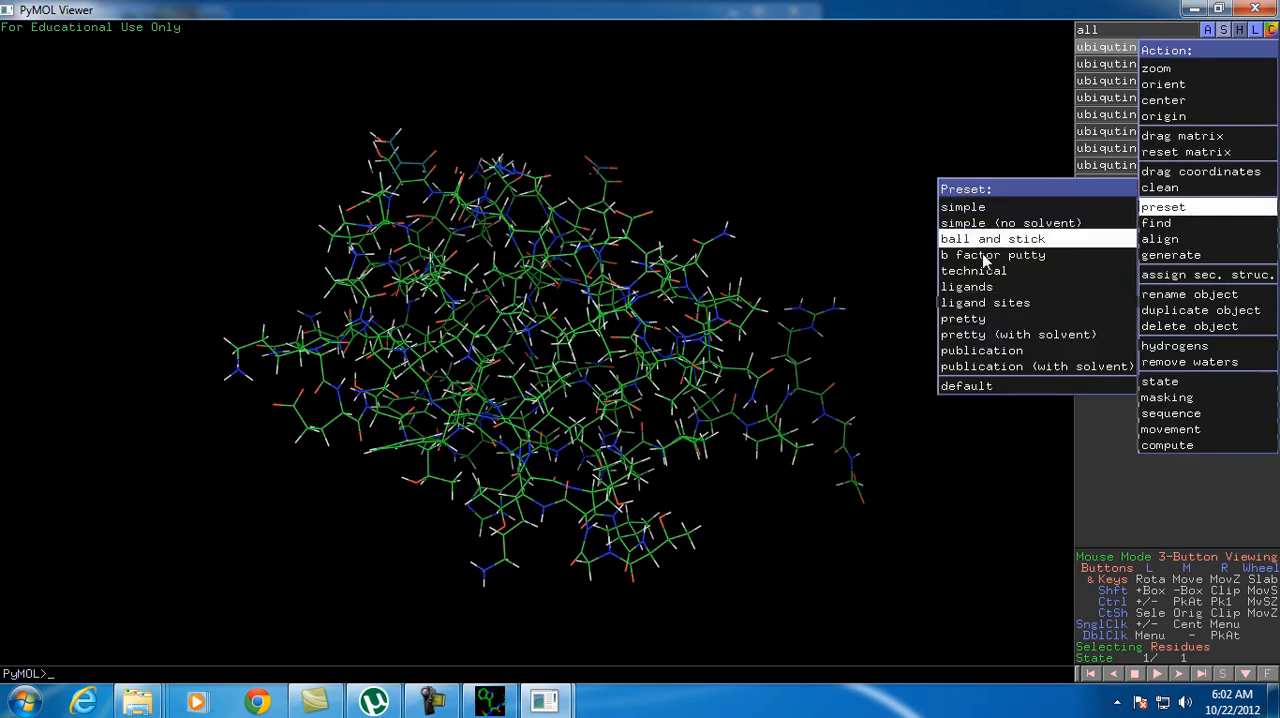
click(968, 287)
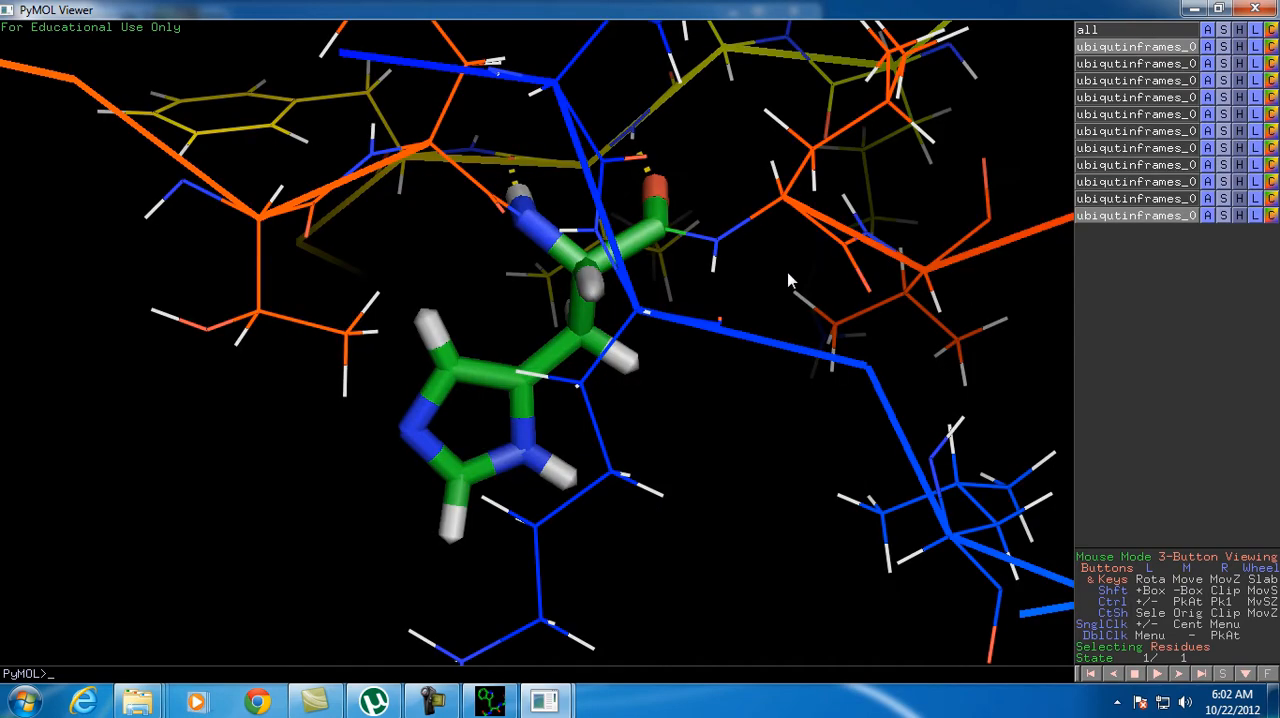
drag(650, 255, 630, 277)
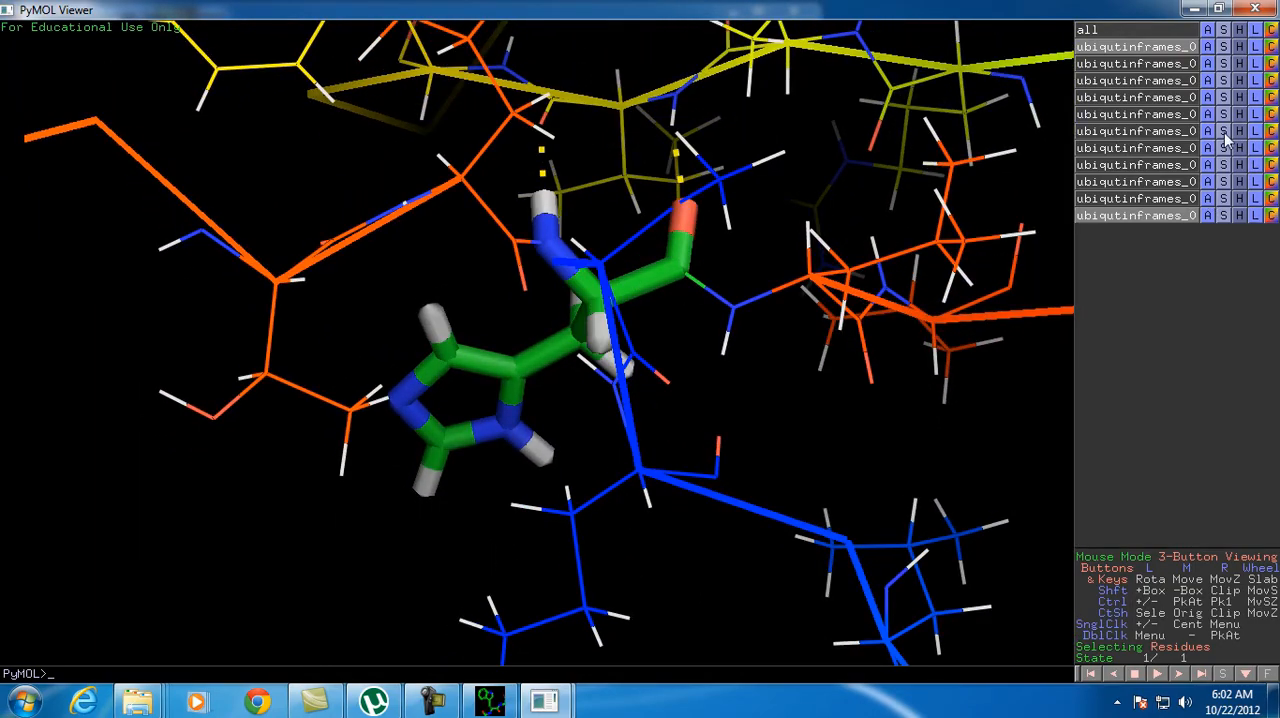
Show the tenth ubiqutinframes object and apply the ligands preset to it
click(1207, 203)
click(1205, 200)
click(1144, 201)
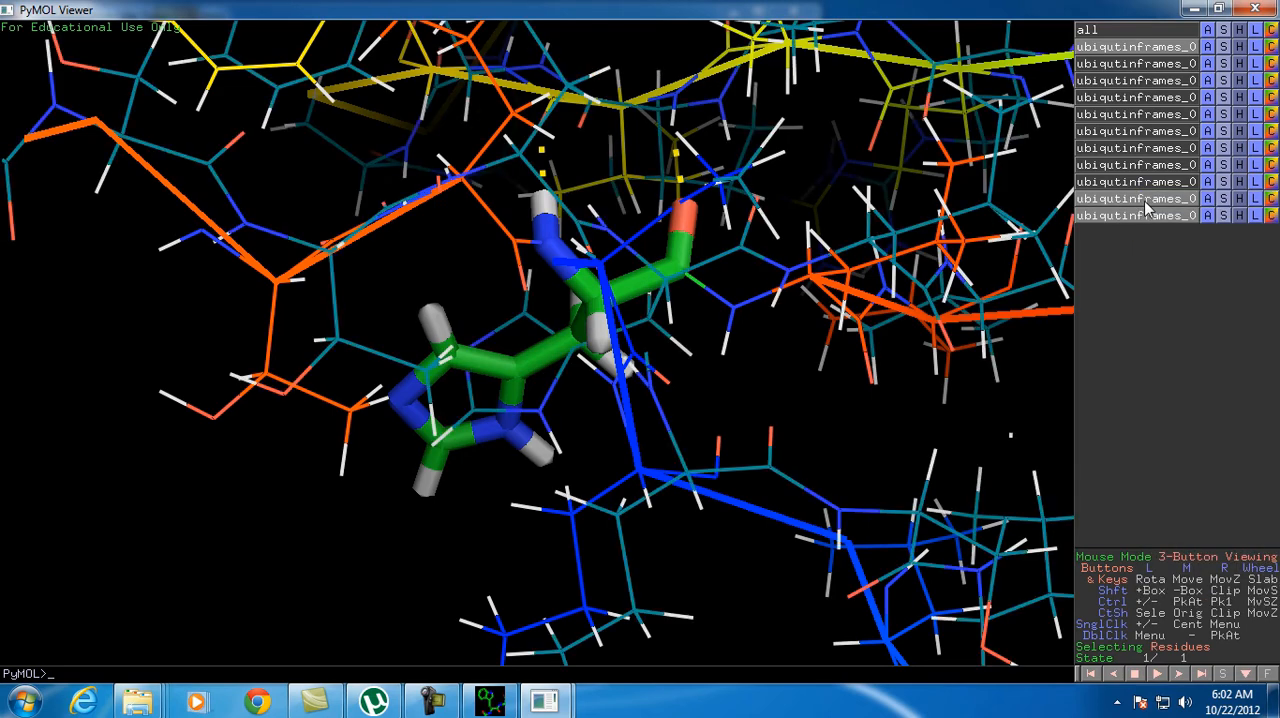
click(1207, 199)
mouse_move(1163, 359)
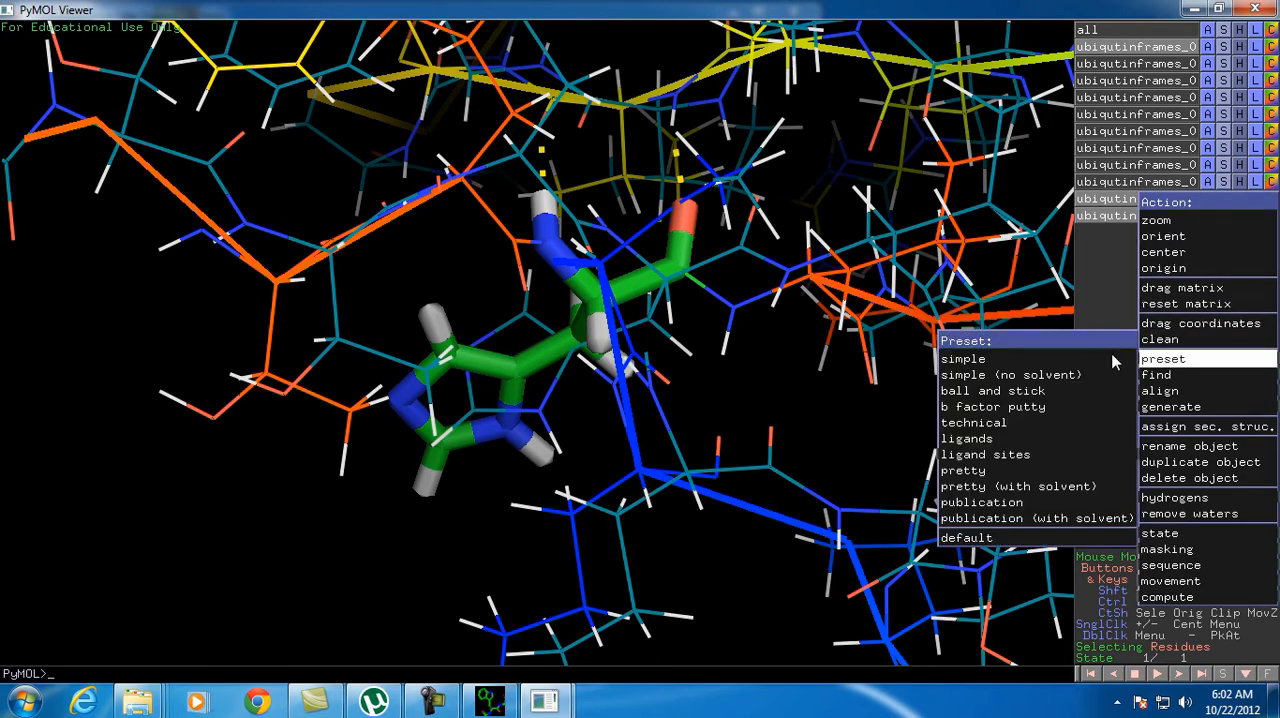
click(999, 440)
drag(511, 290, 582, 224)
mouse_move(563, 230)
mouse_down()
mouse_move(484, 338)
mouse_move(558, 219)
mouse_up()
drag(462, 347, 531, 302)
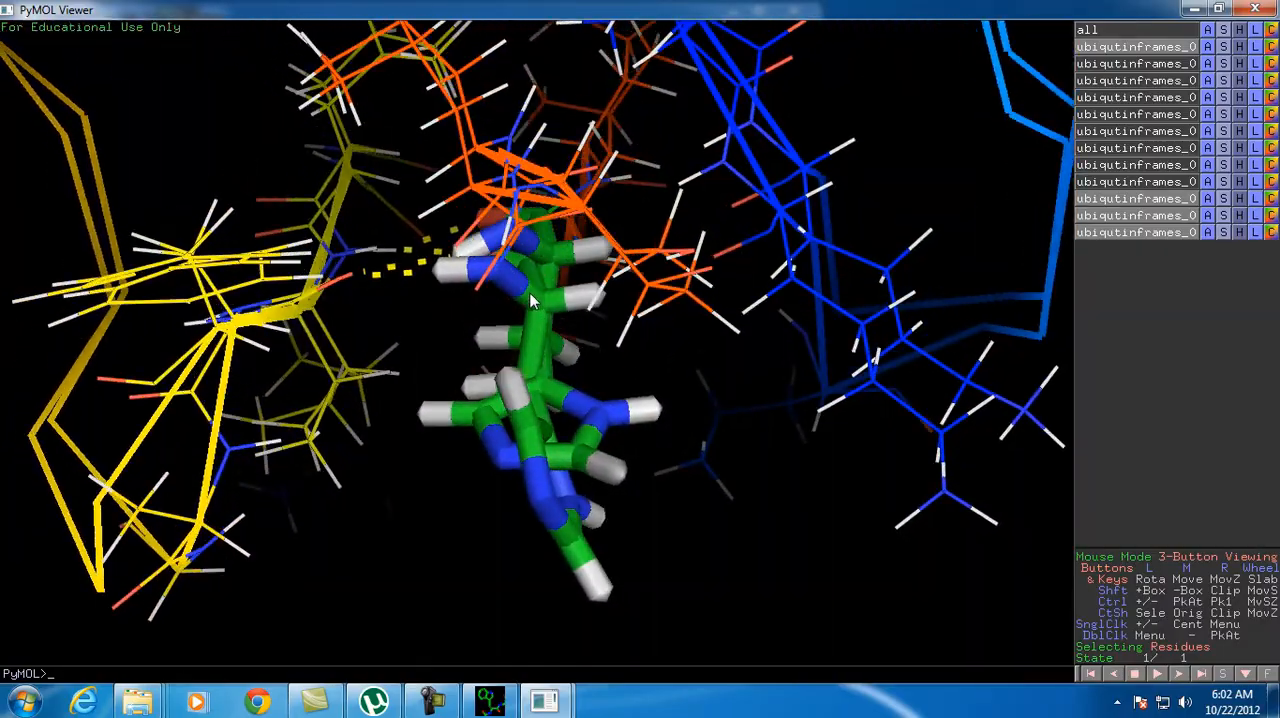
Show the sixth ubiqutinframes object and give it the ligands preset
click(1163, 132)
click(1210, 132)
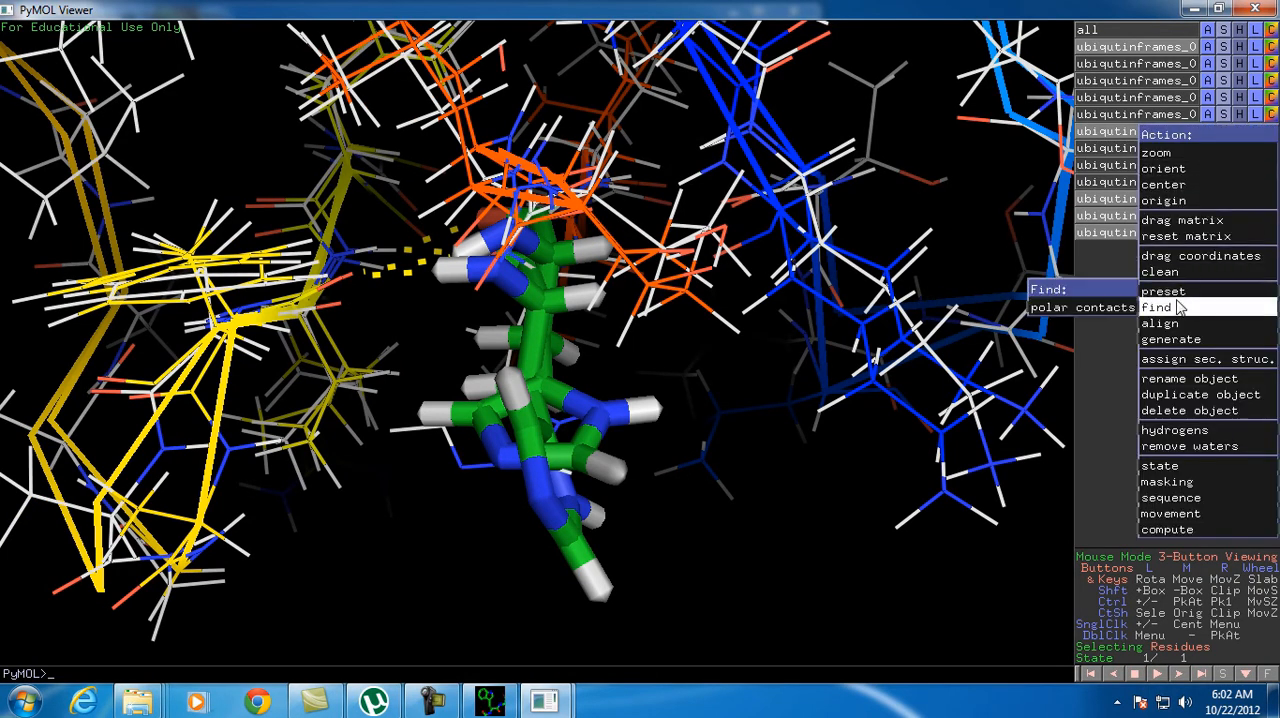
mouse_move(1175, 291)
click(968, 371)
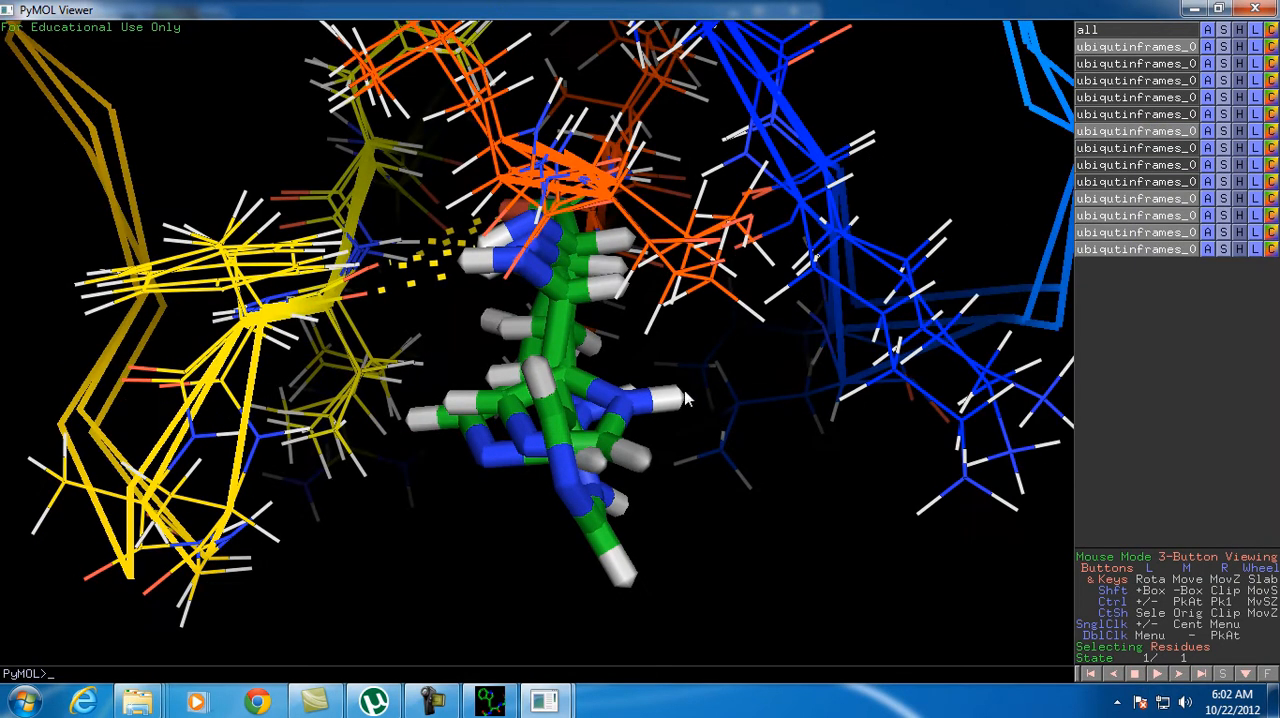
Examine the overlaid stick residues and their polar contacts in the three displayed frames from several angles and distances
drag(612, 374, 400, 166)
drag(500, 237, 677, 198)
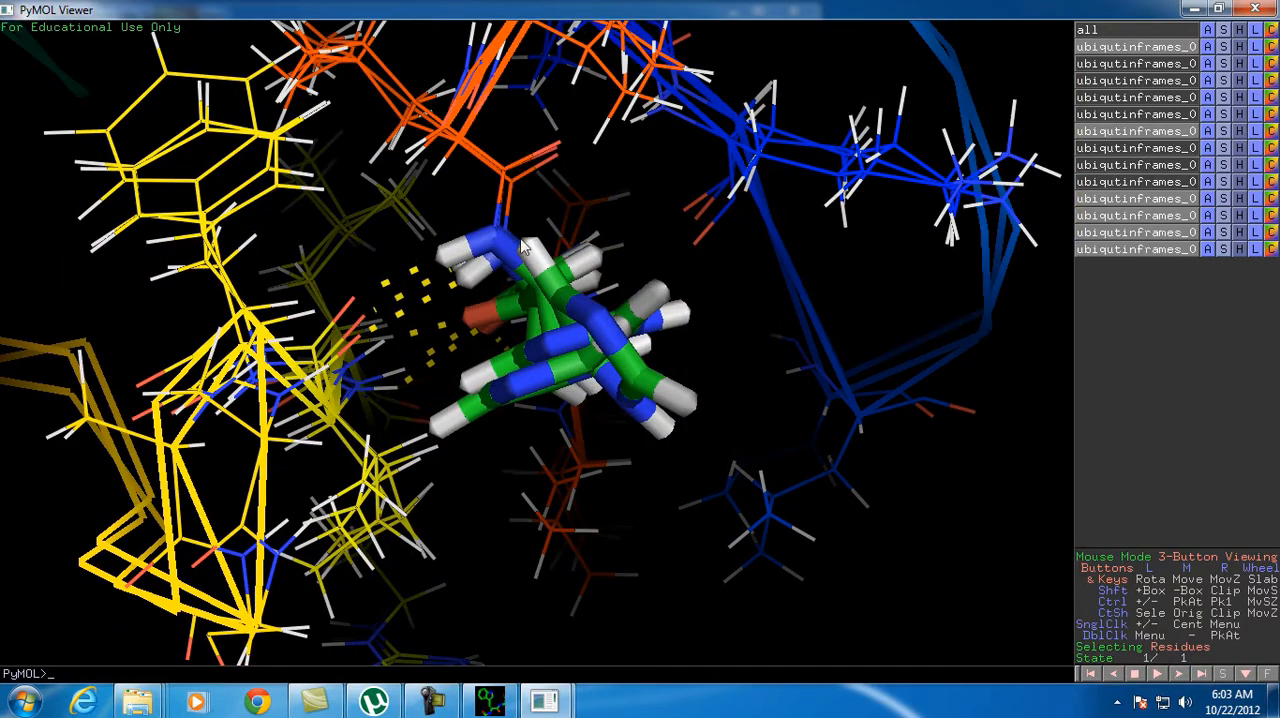
right_drag(520, 240, 500, 45)
right_drag(364, 341, 388, 251)
drag(388, 257, 508, 166)
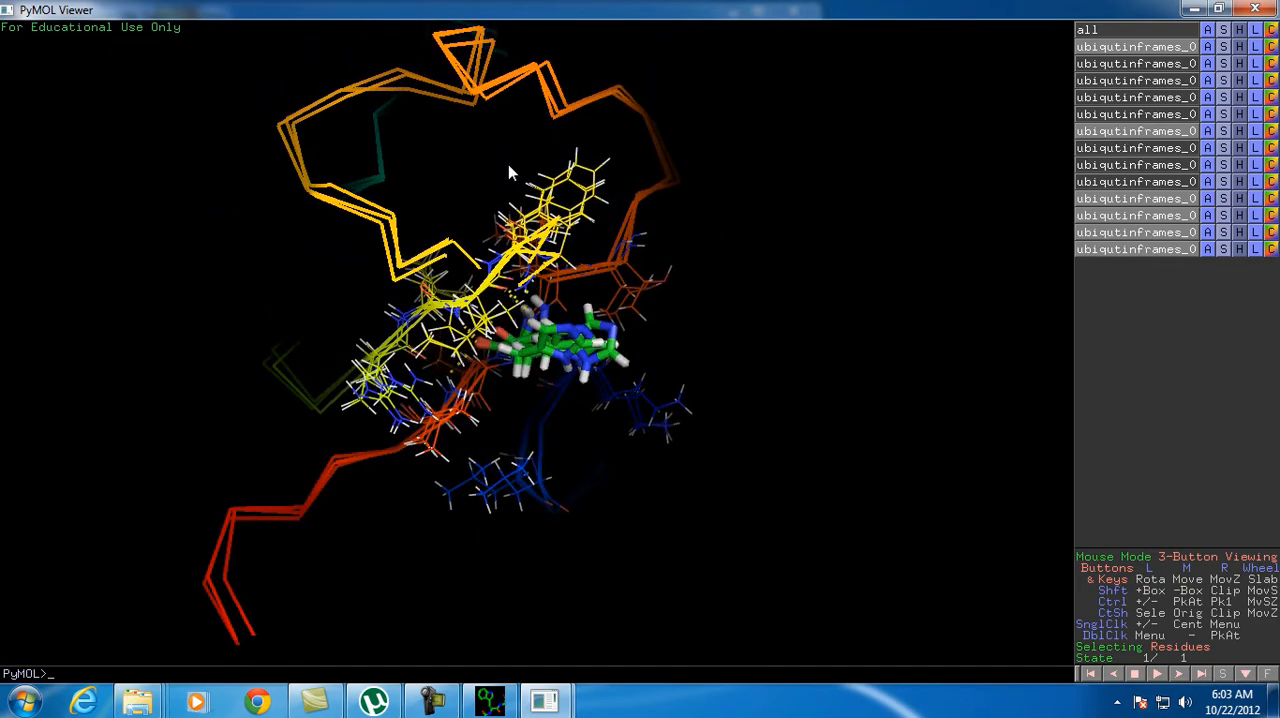
drag(609, 281, 636, 345)
right_drag(636, 345, 743, 522)
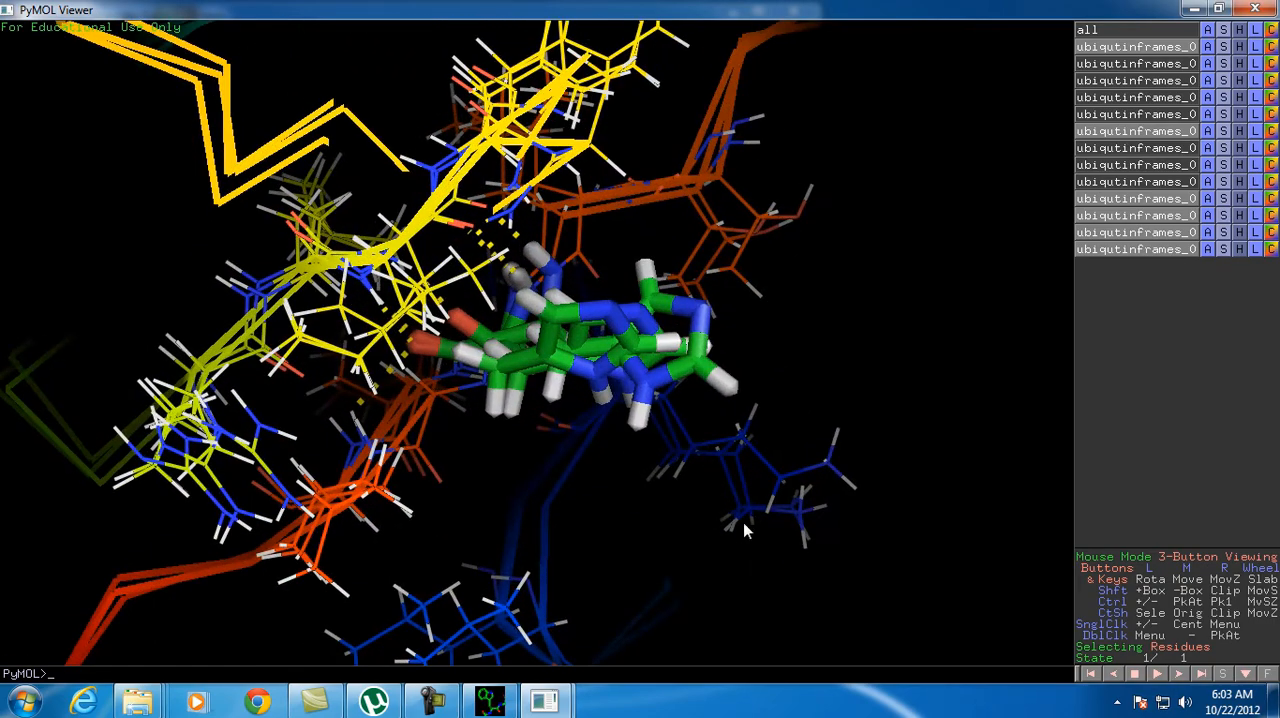
drag(646, 148, 530, 165)
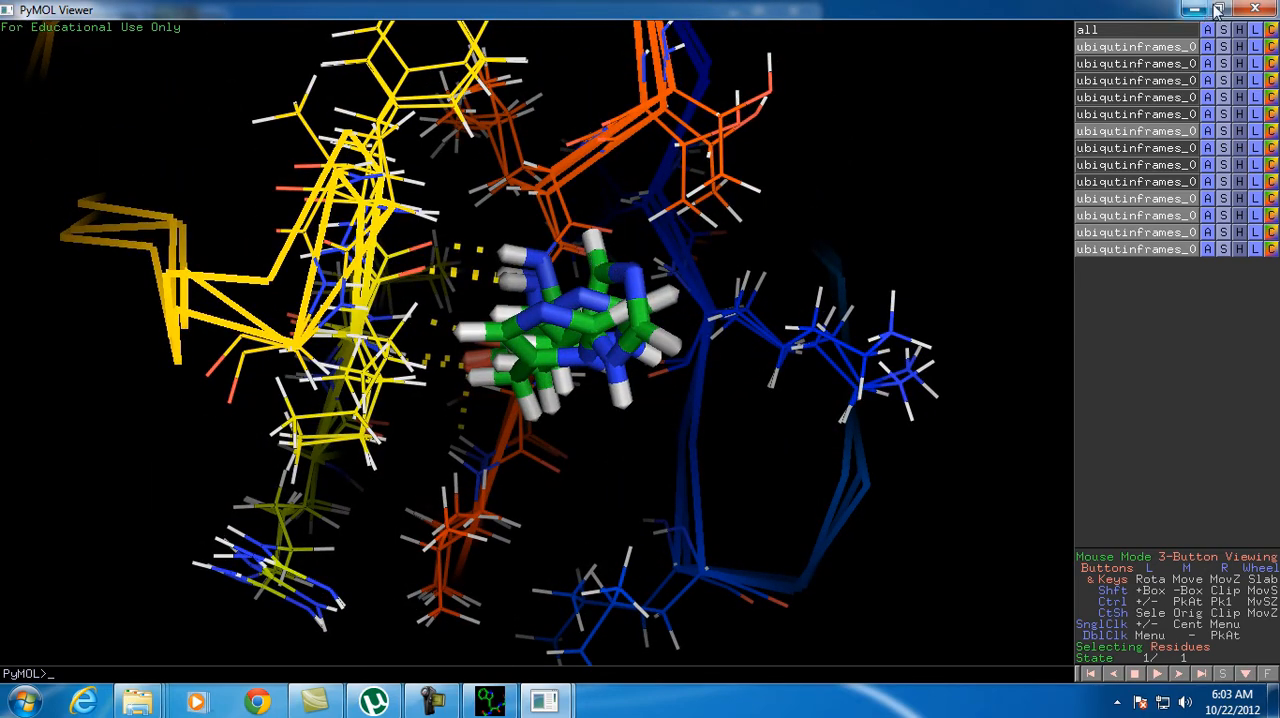
Close PyMOL and launch VMD from the vmd folder on Local Disk (C:)
click(1255, 8)
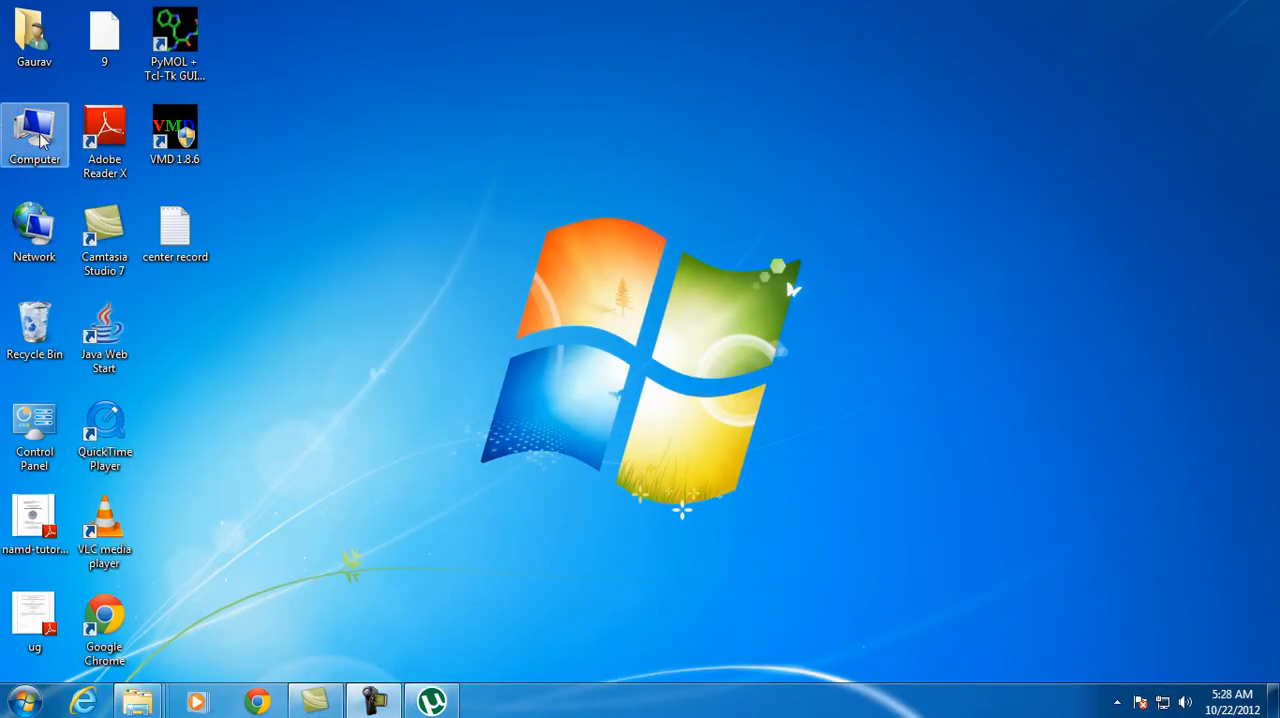
double_click(34, 135)
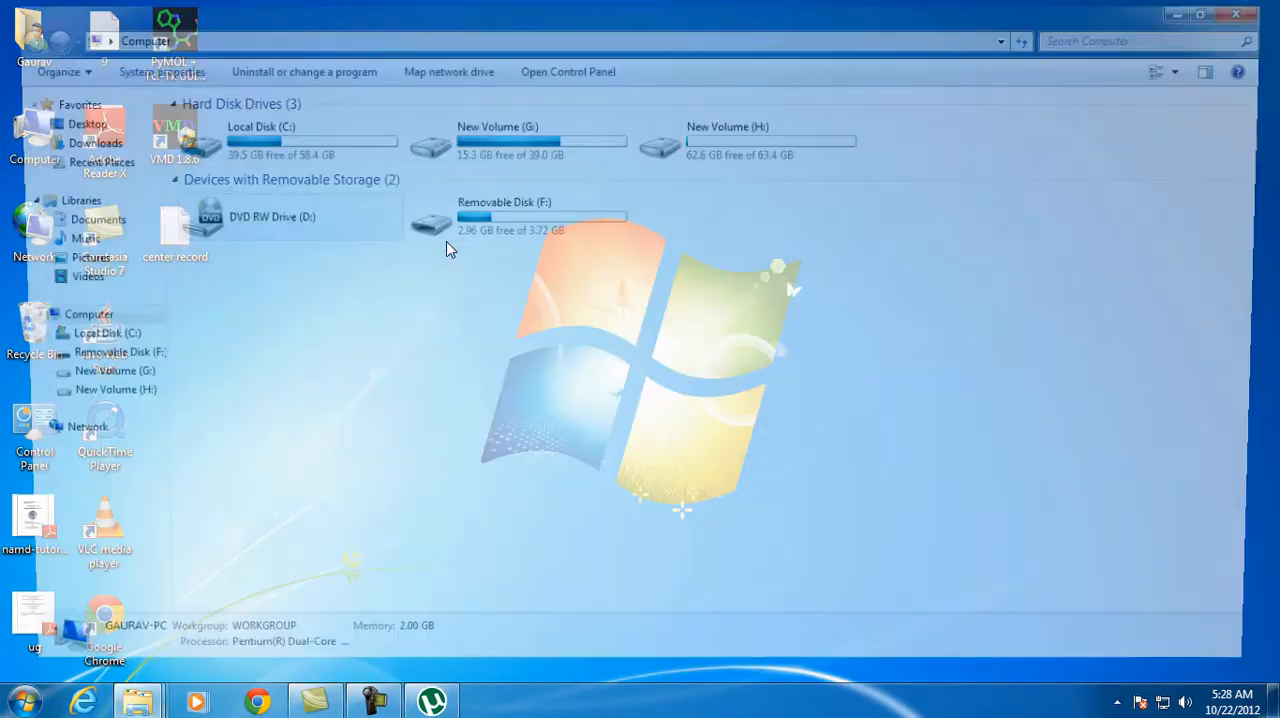
double_click(320, 140)
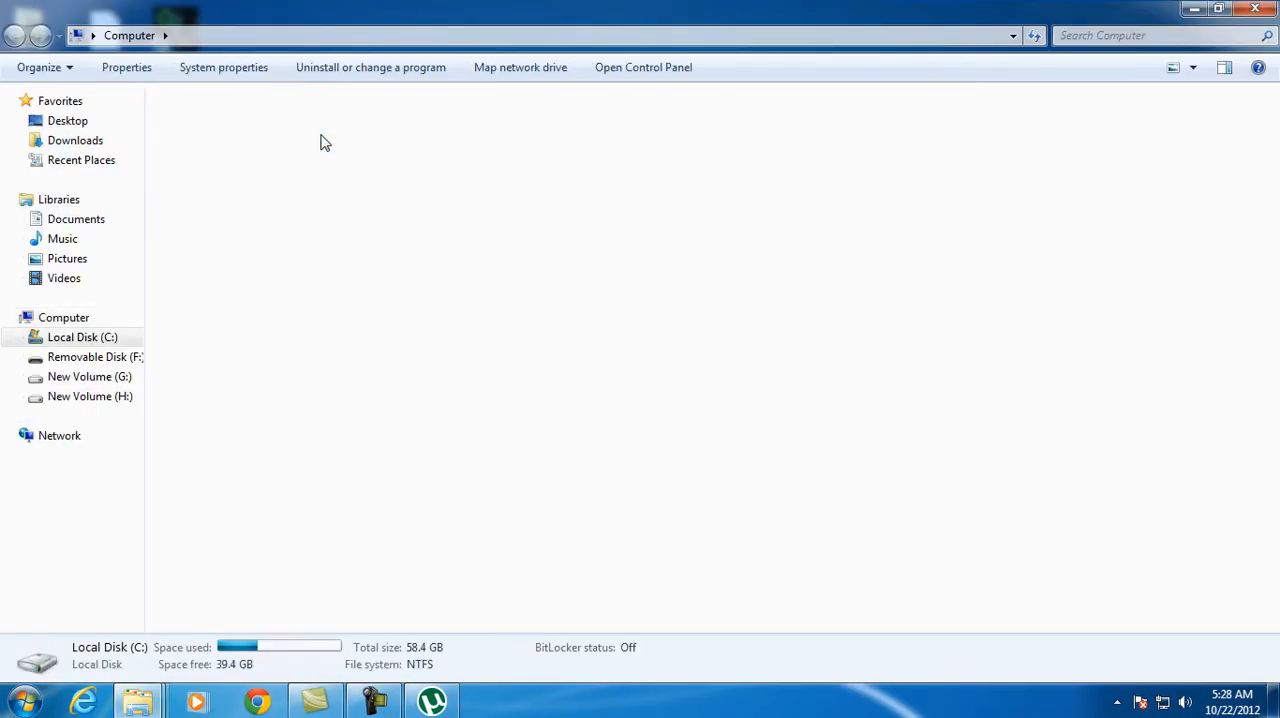
double_click(1216, 140)
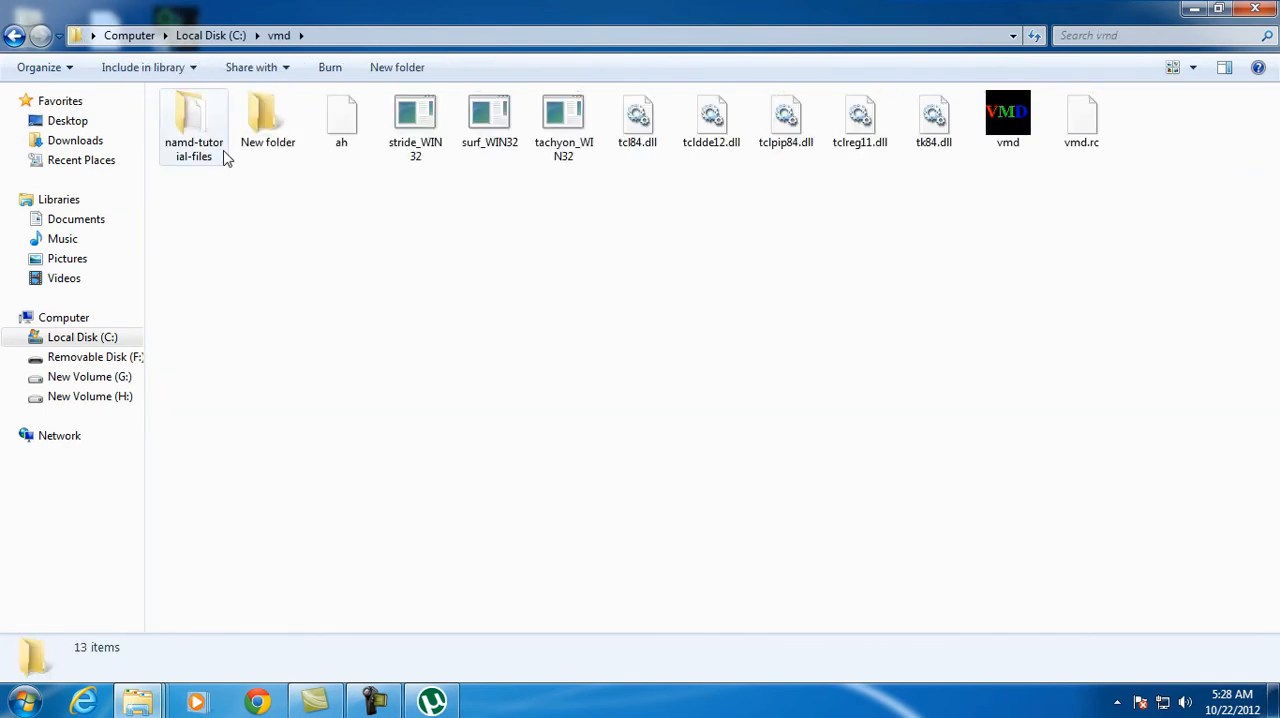
double_click(1005, 115)
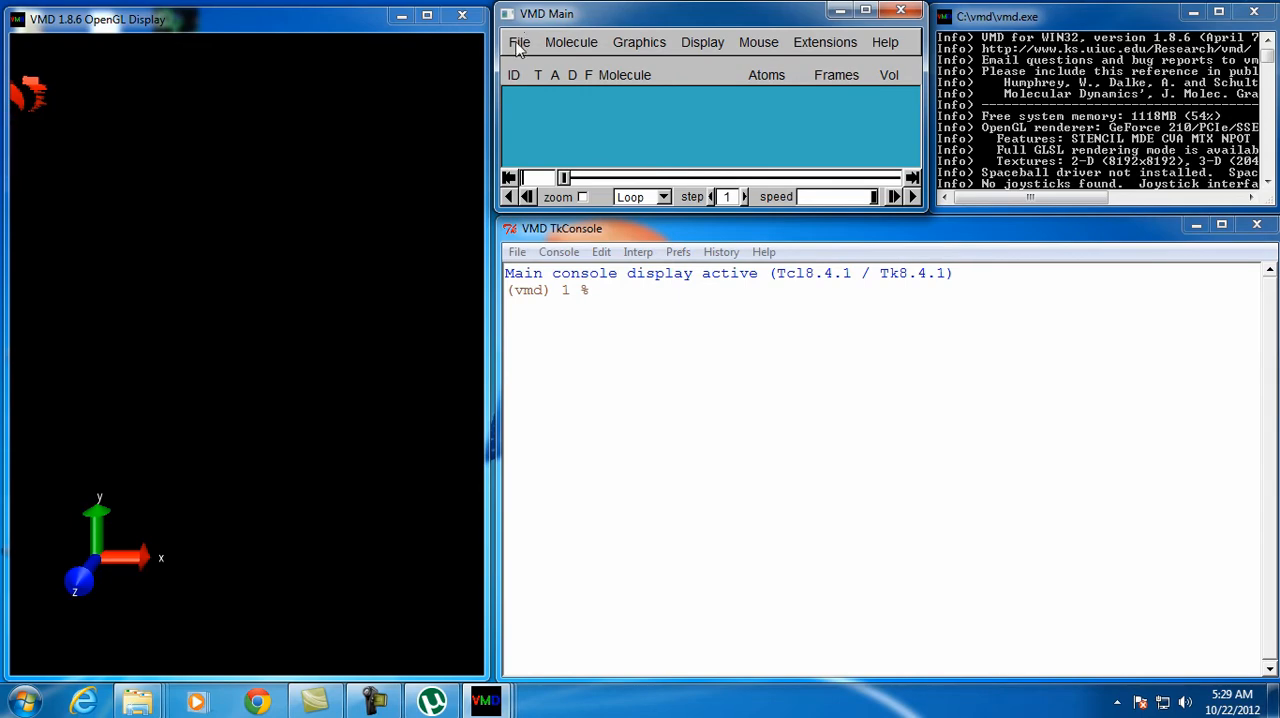
Load ubq_ws.psf from the common folder of namd-tutorial-files as a new molecule
click(518, 43)
click(535, 63)
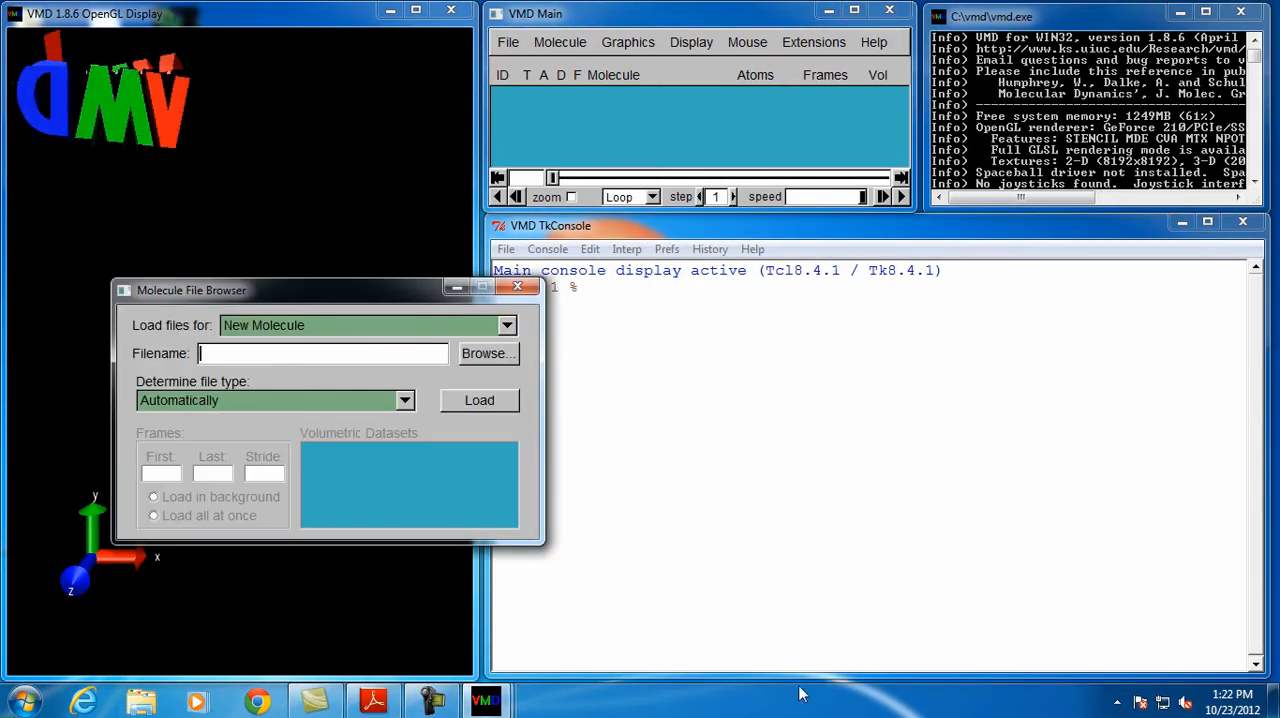
click(482, 356)
double_click(240, 186)
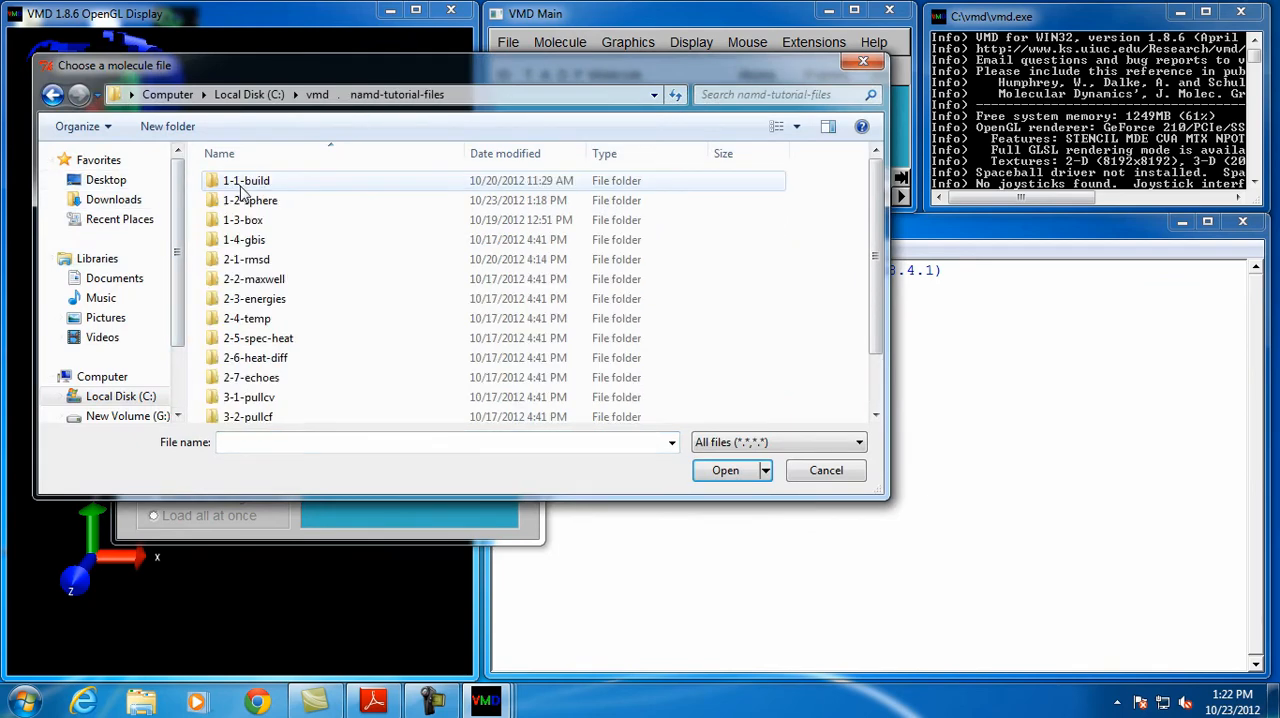
scroll(245, 380, down, 1)
double_click(240, 372)
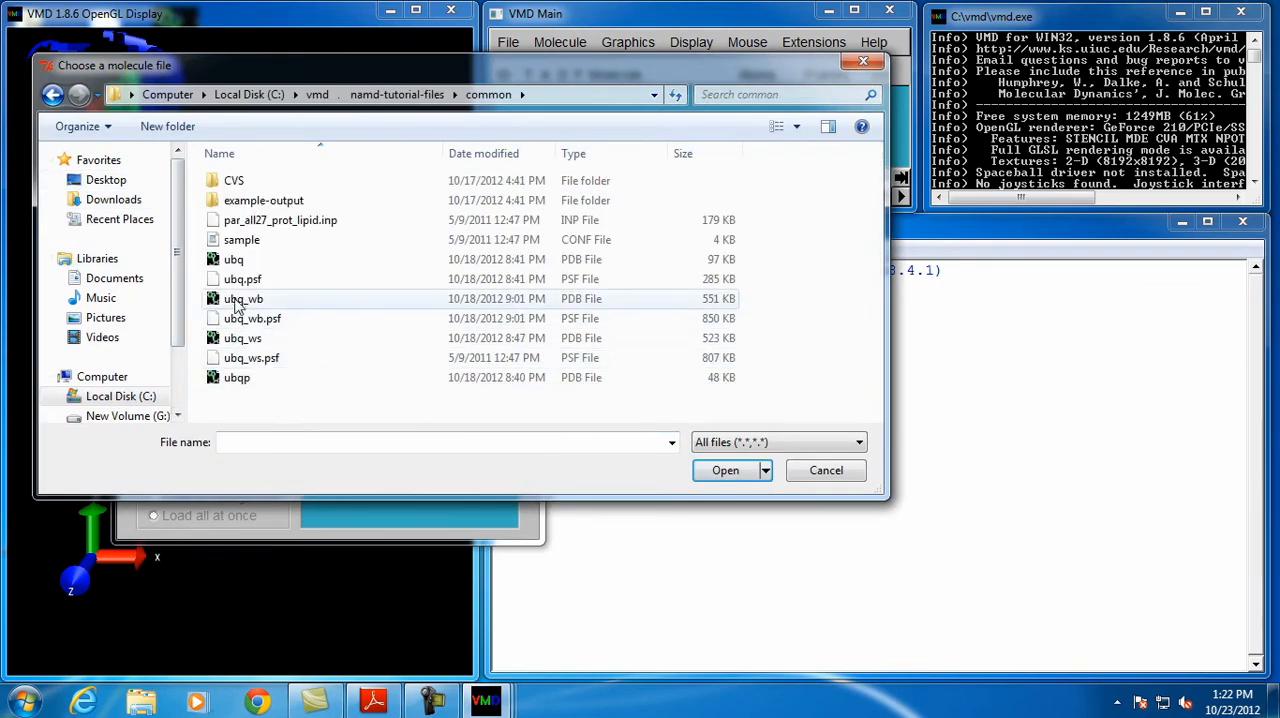
double_click(251, 357)
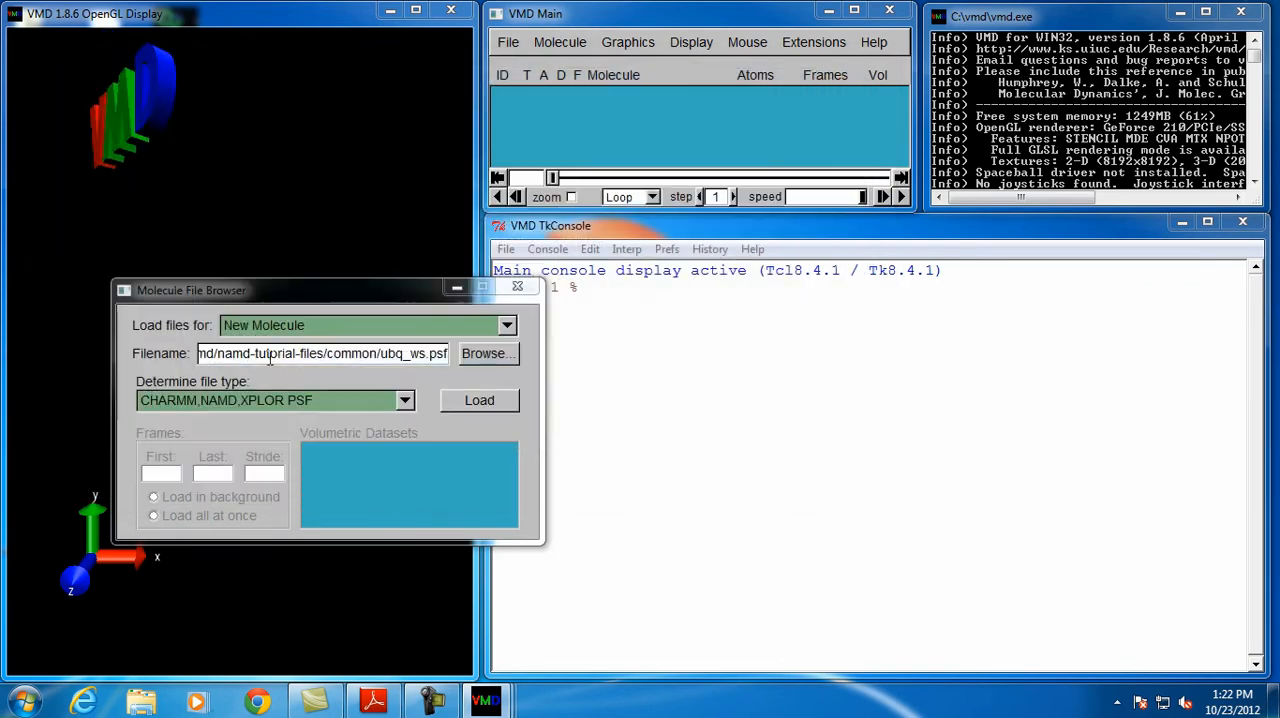
click(479, 400)
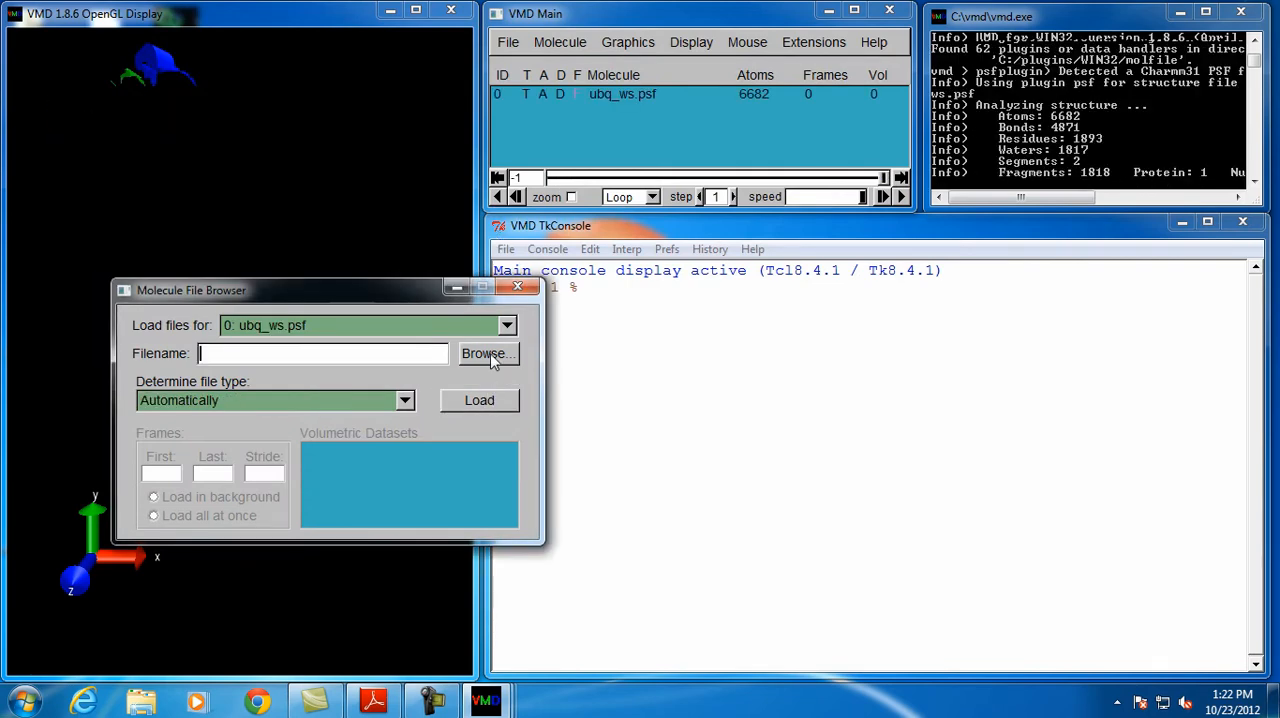
Load the ubq_ws_eq DCD trajectory from the 1-2-sphere folder into ubq_ws.psf and close the Molecule File Browser
click(488, 353)
double_click(292, 186)
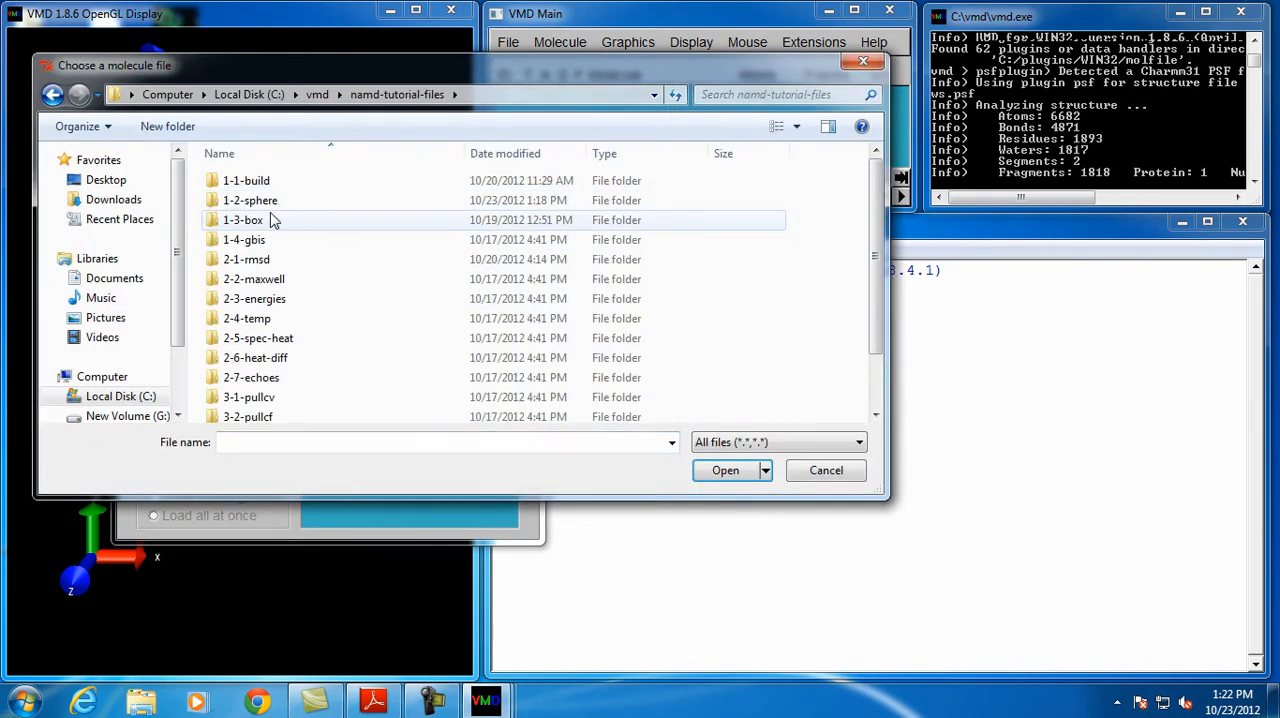
double_click(271, 200)
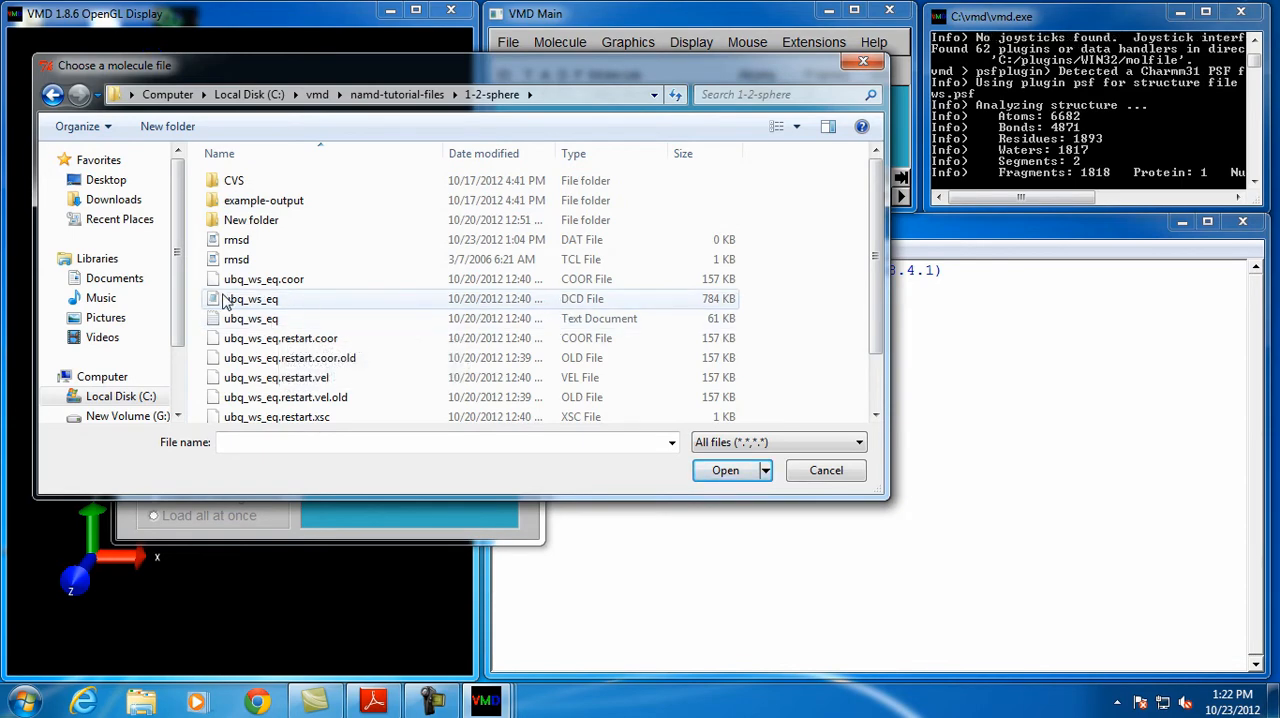
click(271, 302)
double_click(271, 302)
click(479, 400)
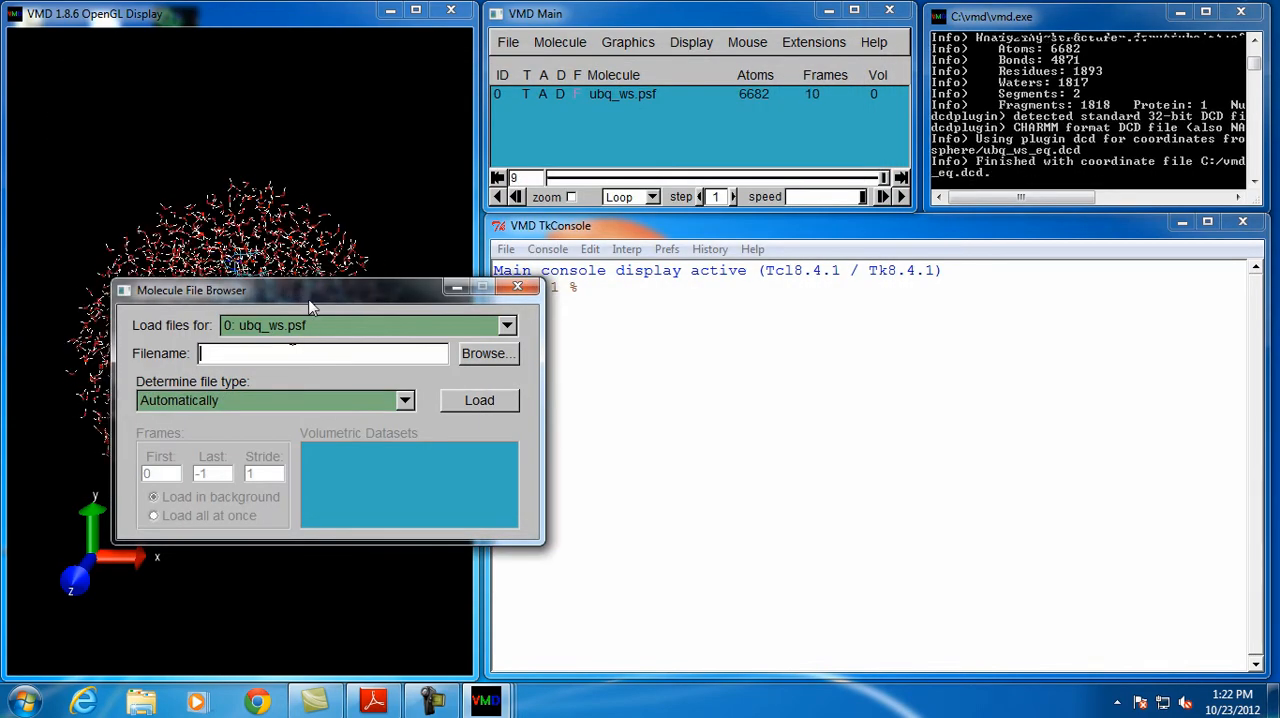
drag(310, 297, 688, 316)
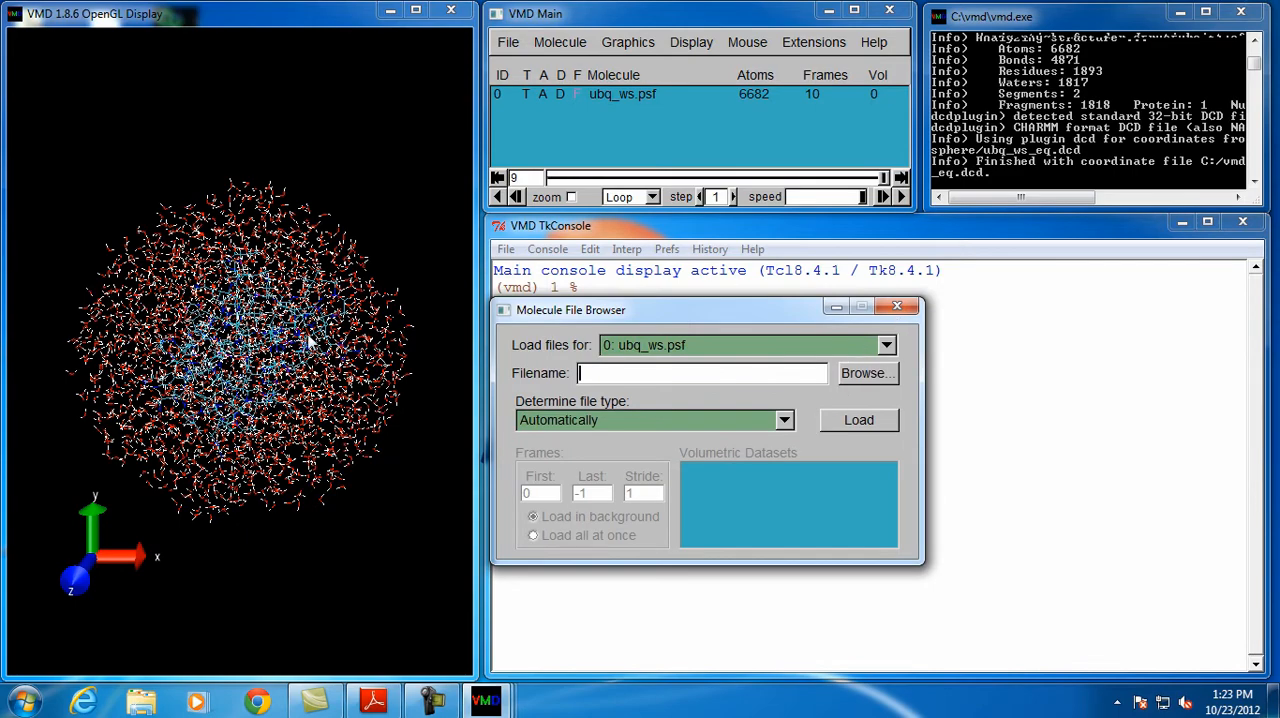
drag(257, 277, 300, 306)
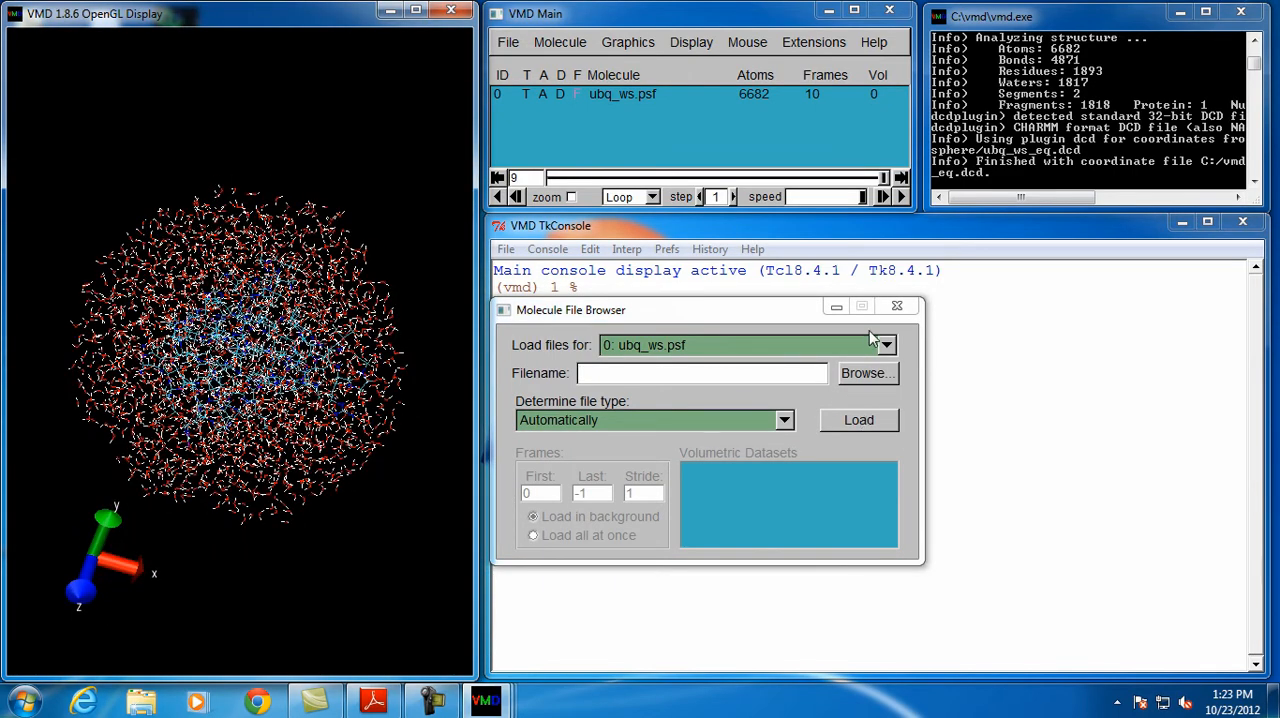
click(896, 306)
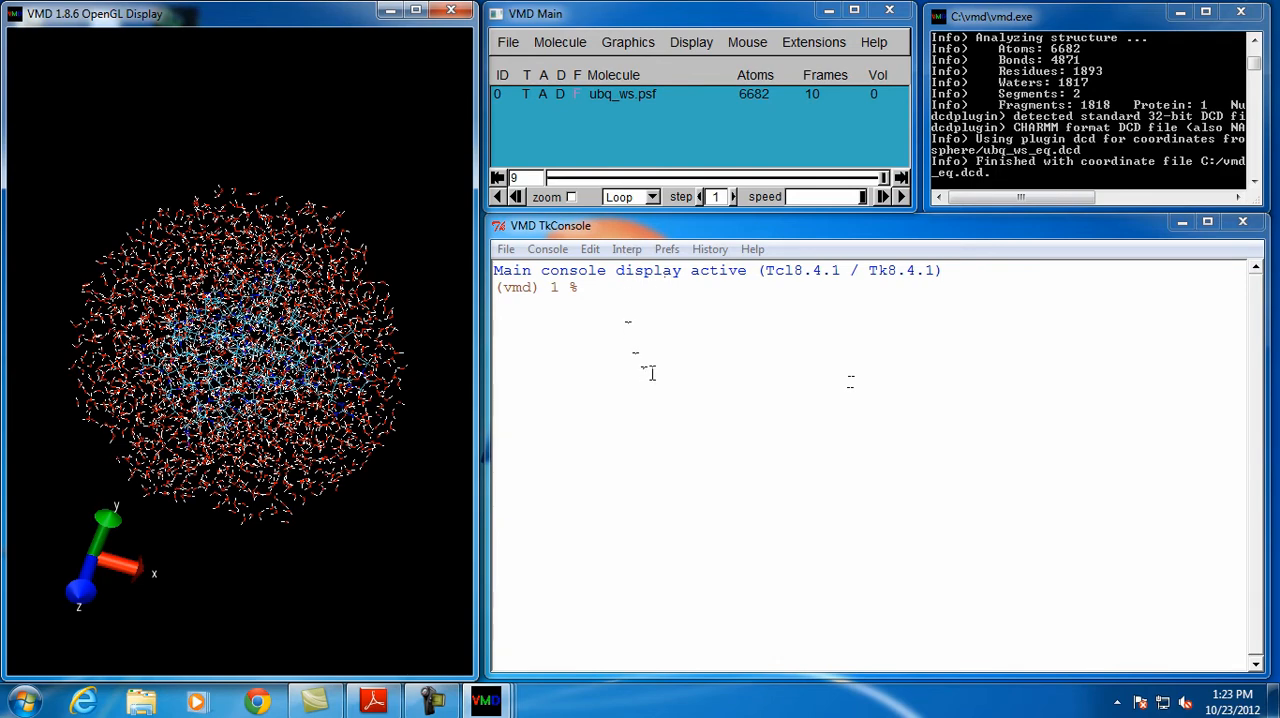
Restrict the ubq_ws.psf graphical representation to the protein atoms, keeping the line style
click(630, 46)
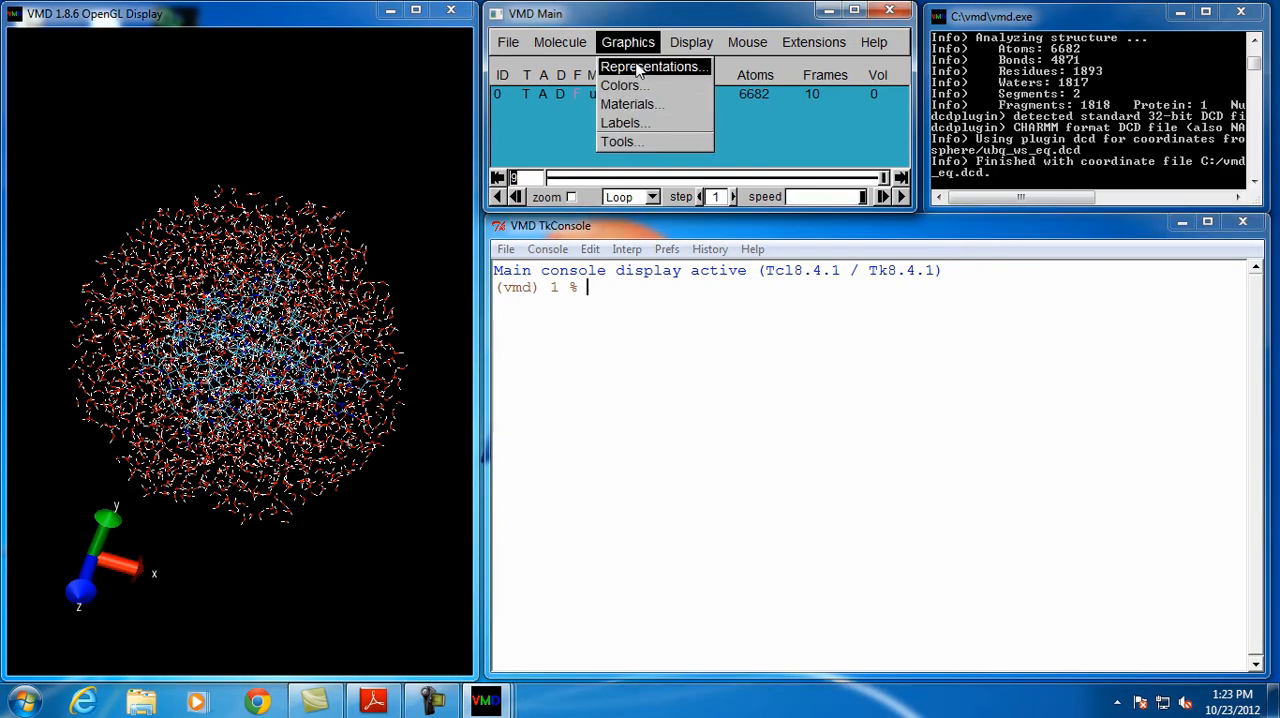
click(650, 66)
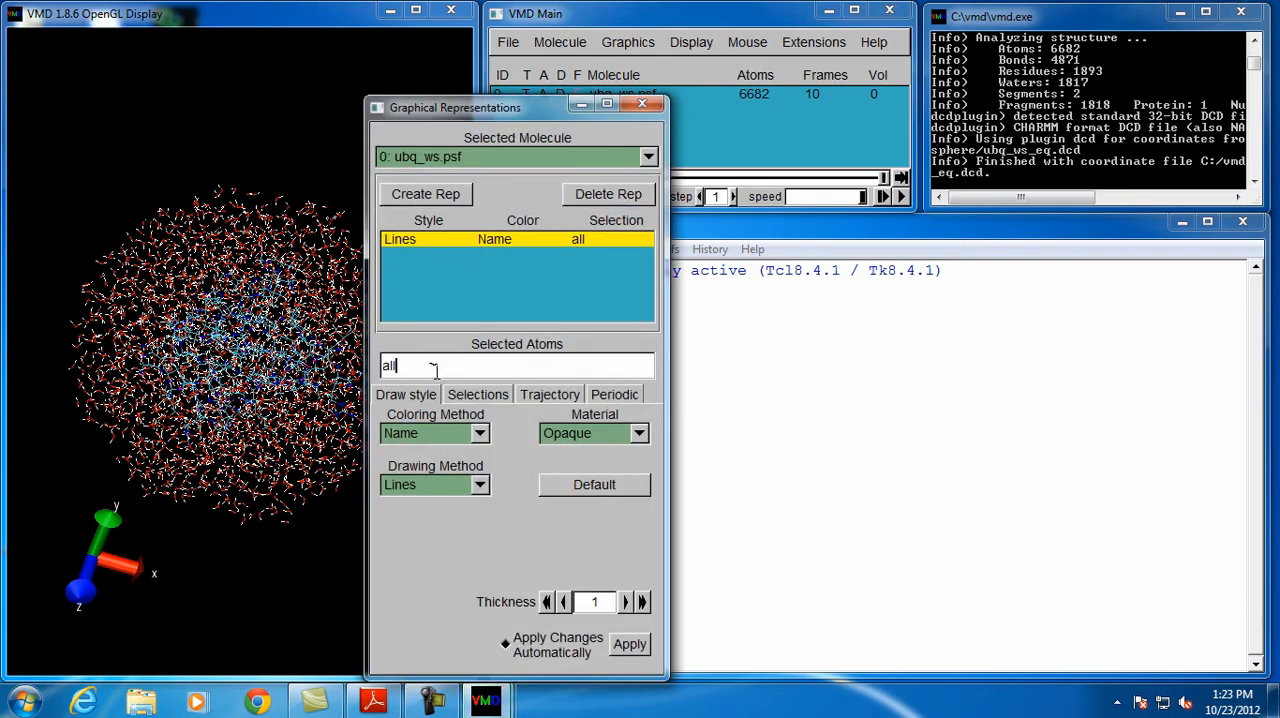
text(protein)
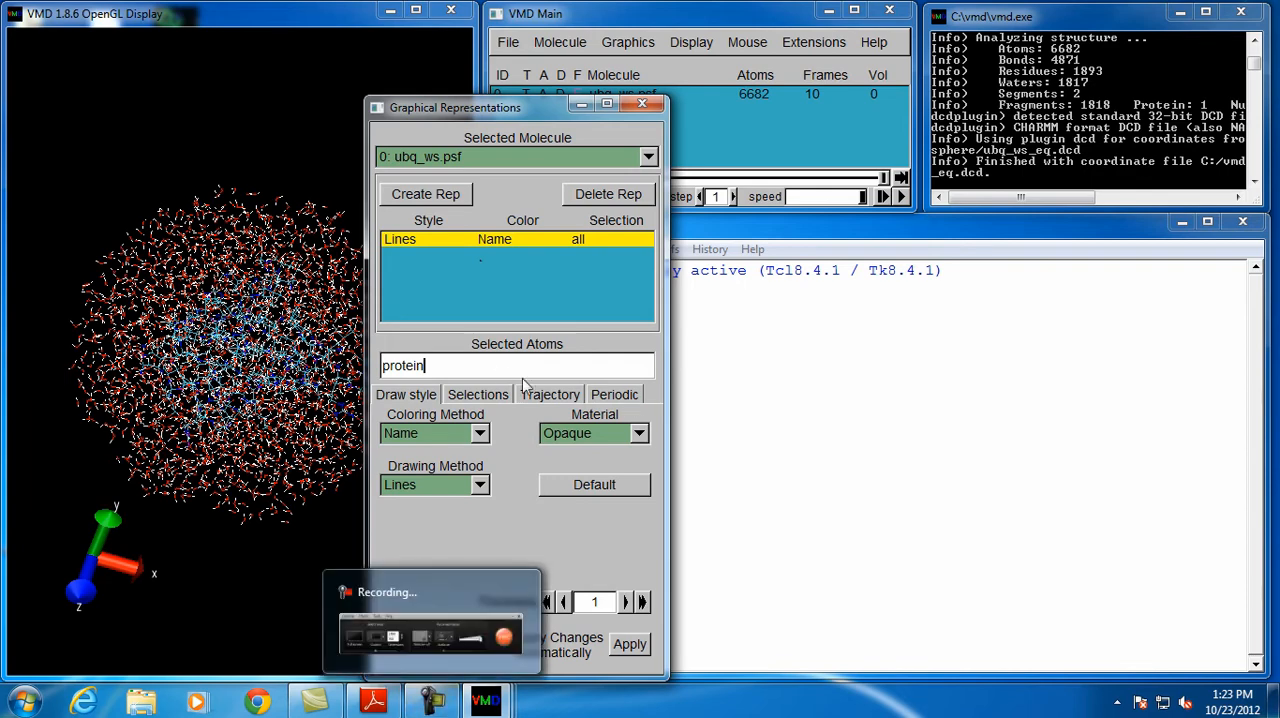
key(Return)
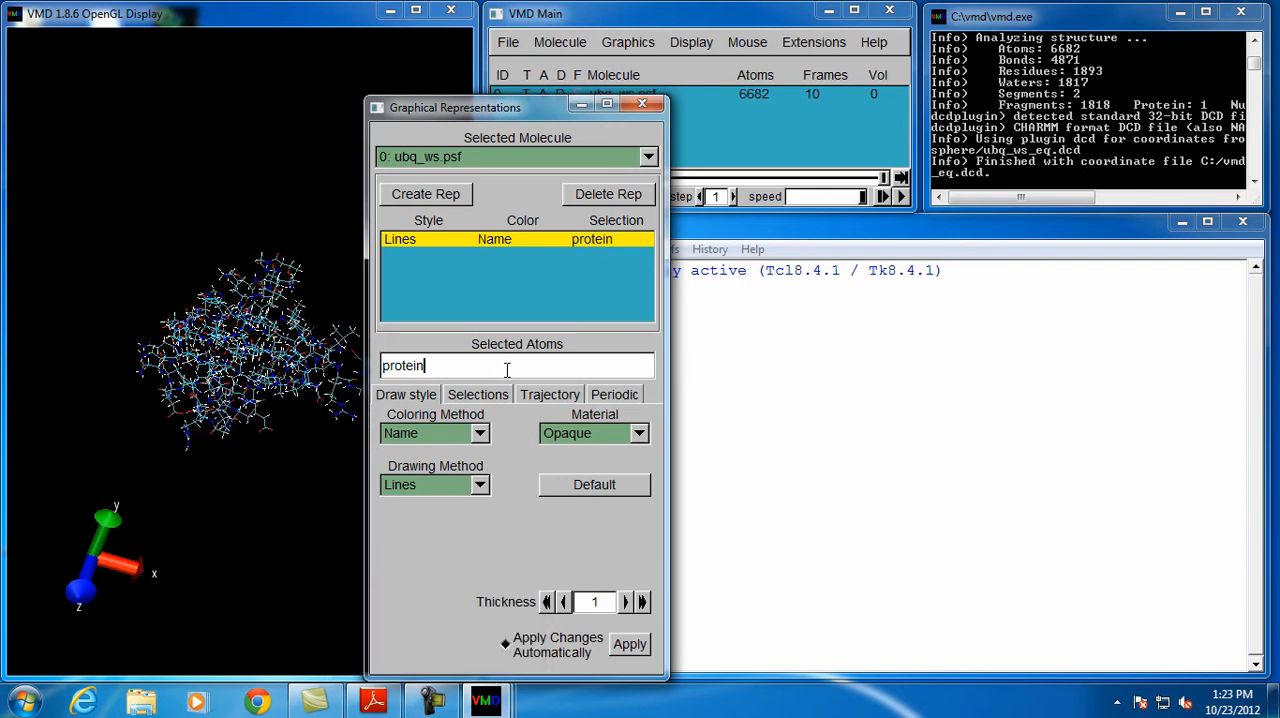
drag(473, 117, 1081, 74)
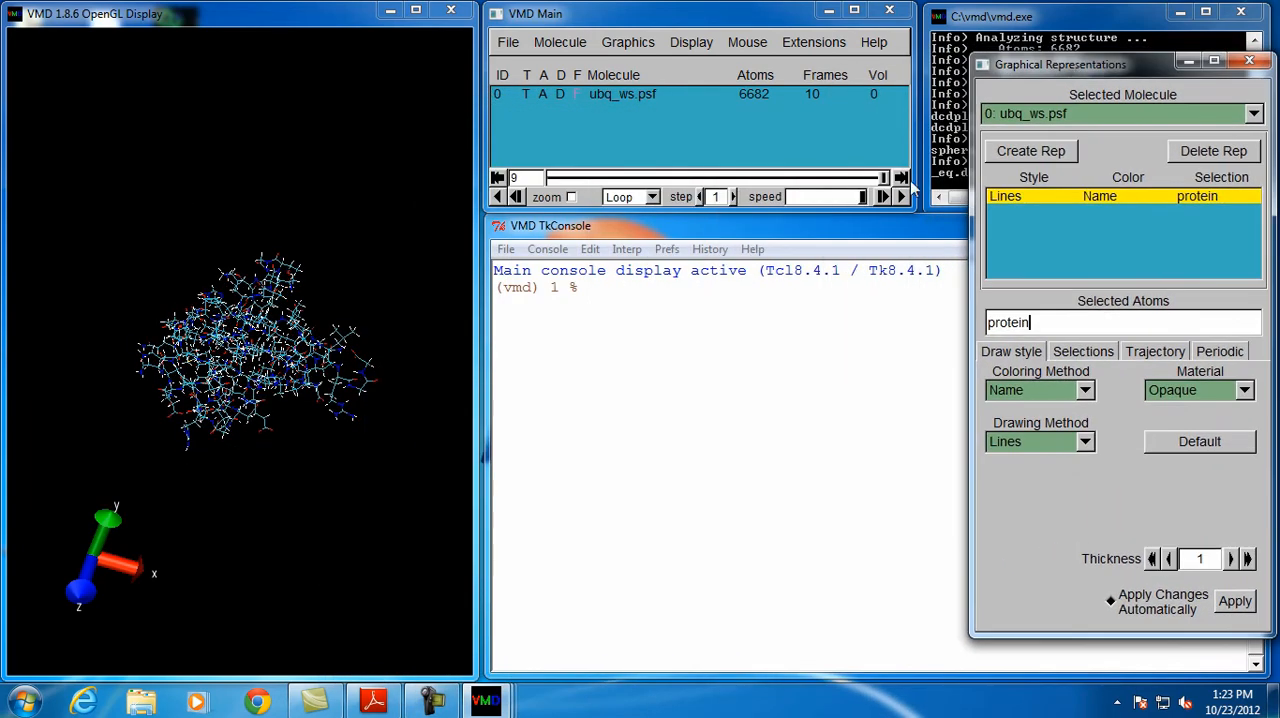
mouse_move(893, 178)
mouse_down()
mouse_move(568, 178)
mouse_move(883, 178)
mouse_up()
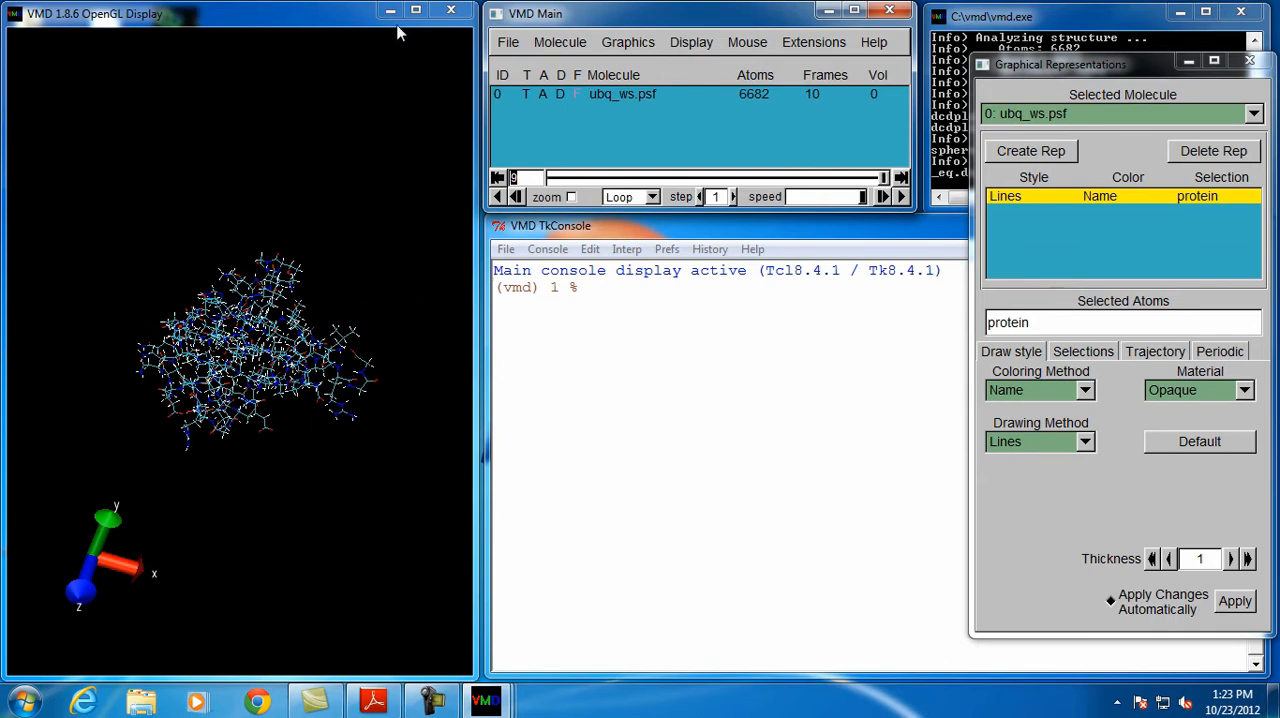
Set up a coordinate export of ubq_ws.psf for the protein selection in pdb format, covering frames 0 to 9
click(602, 96)
click(508, 42)
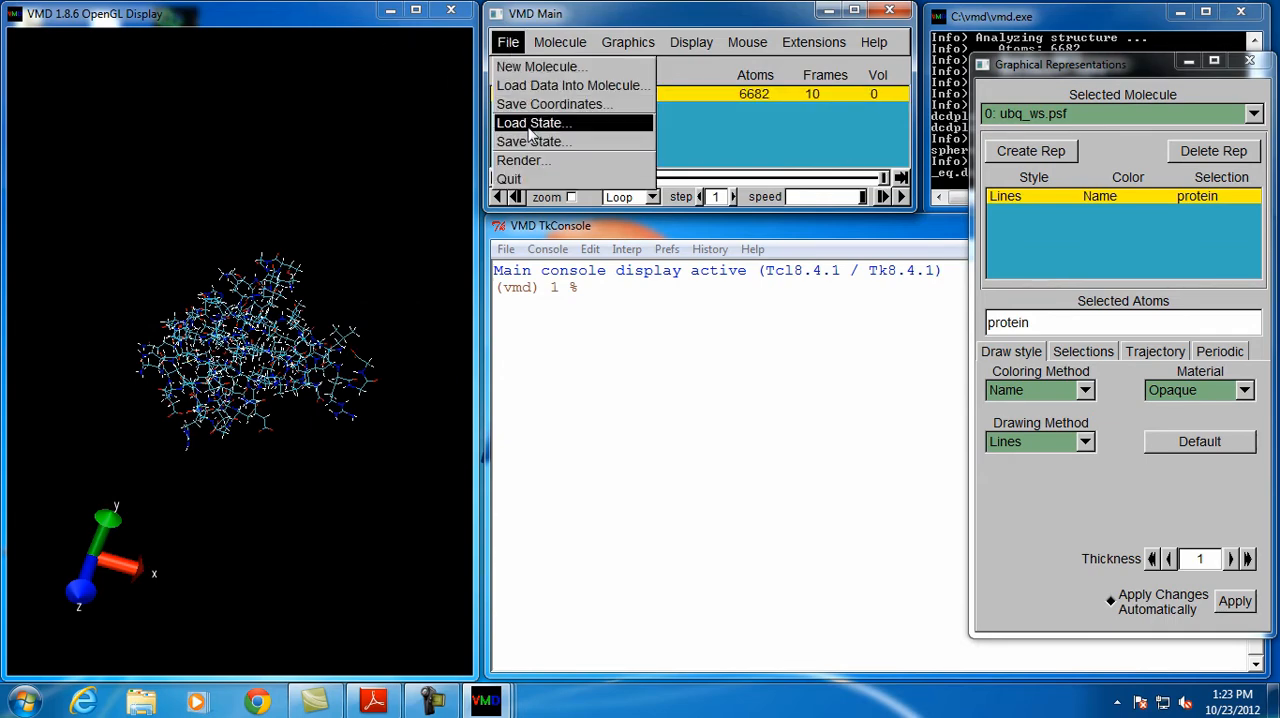
click(553, 105)
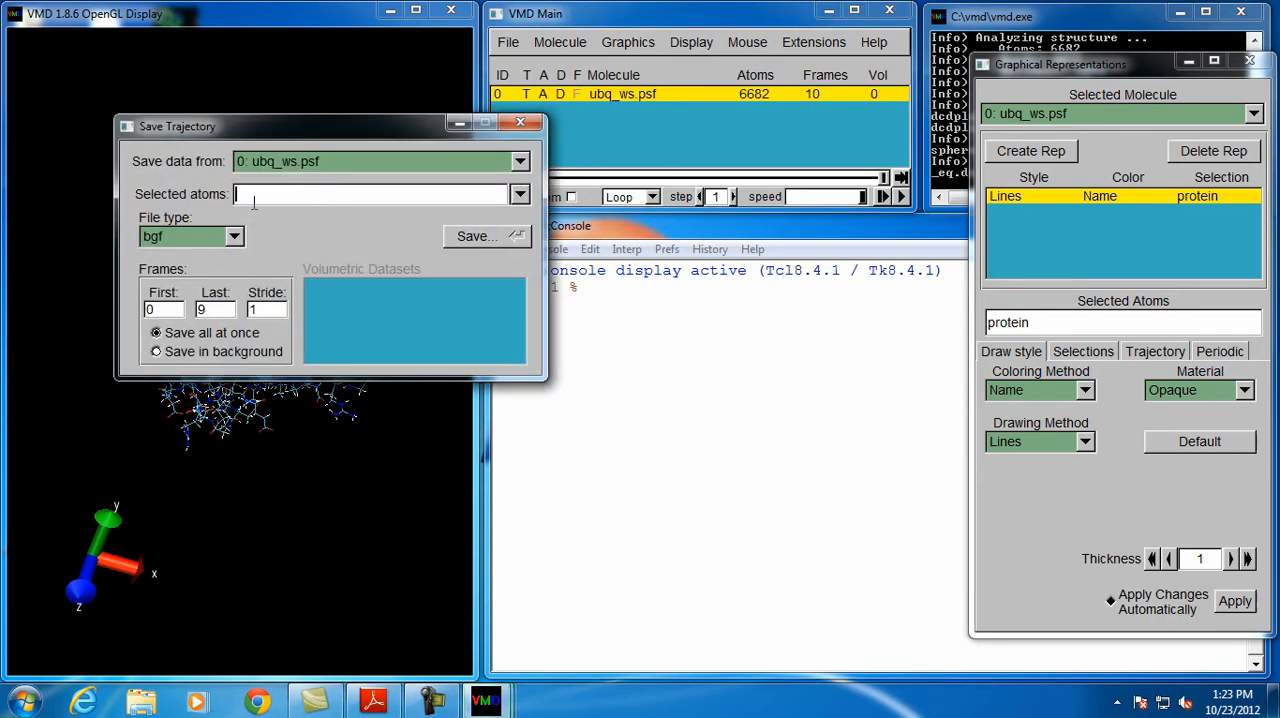
click(520, 194)
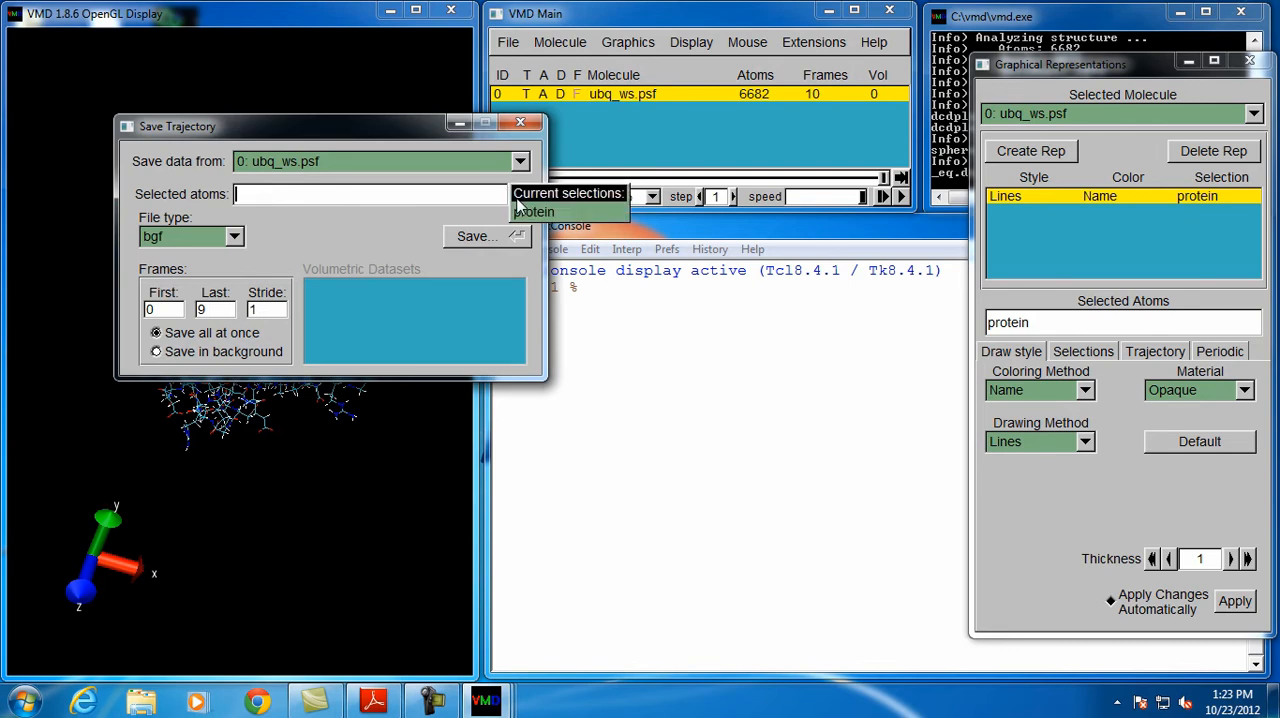
click(525, 213)
click(240, 240)
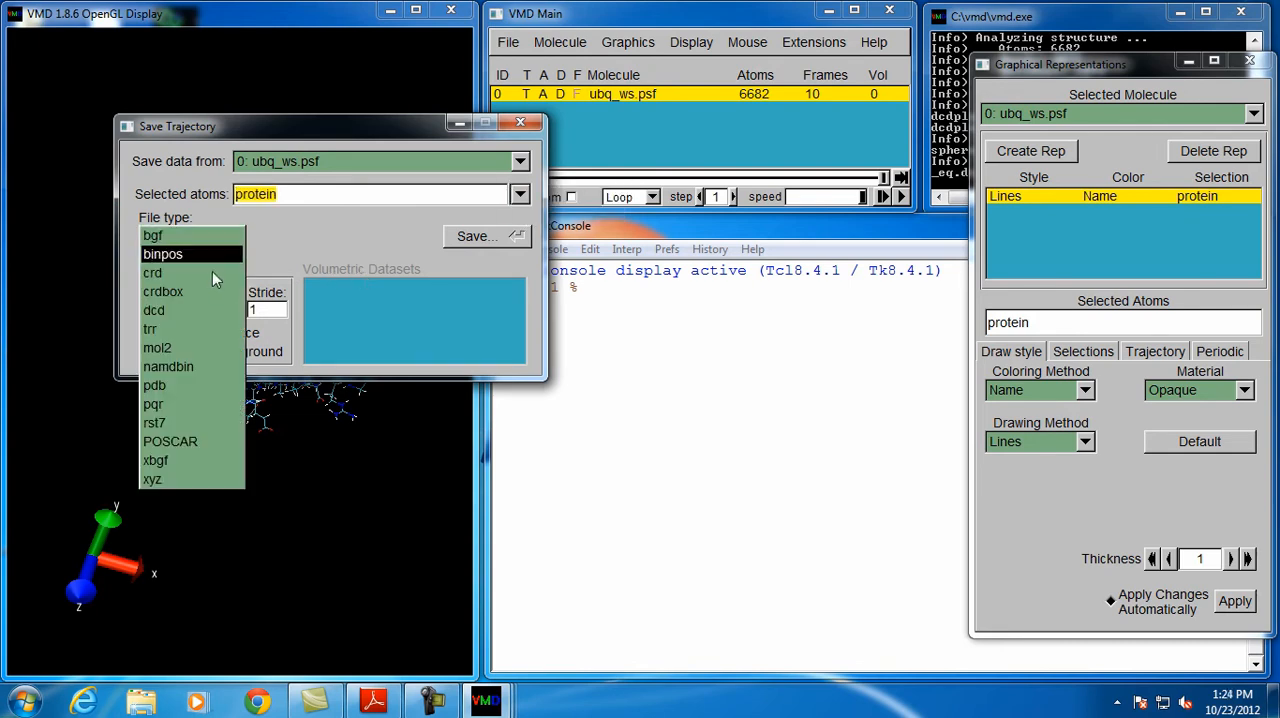
click(184, 384)
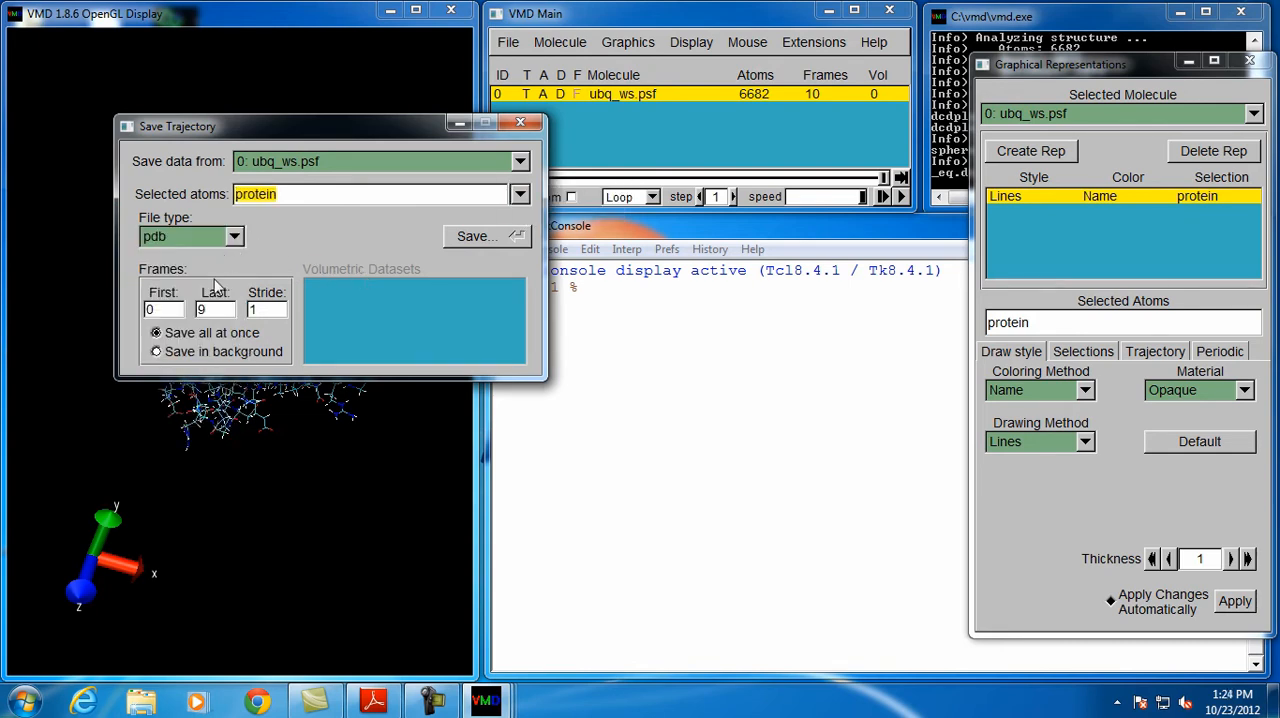
Save the exported trajectory as ubiqutinsphereframes and close the Save Trajectory window
click(483, 240)
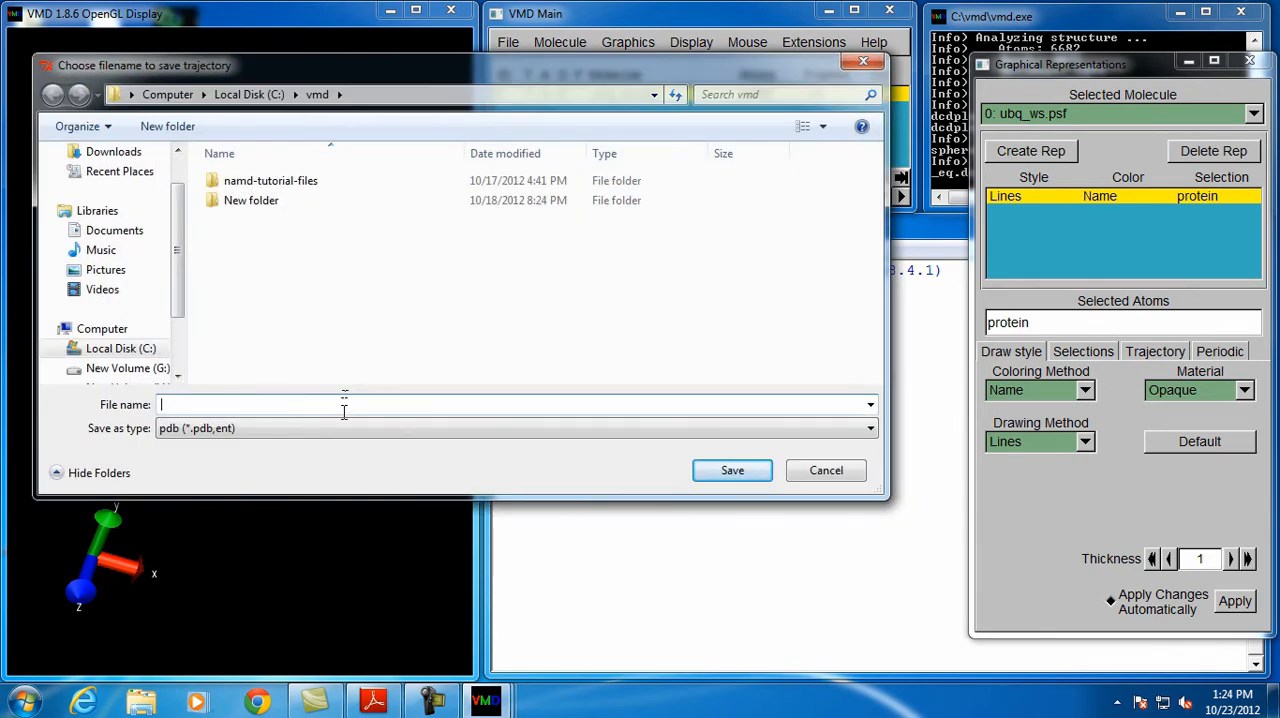
text(u)
text(ub)
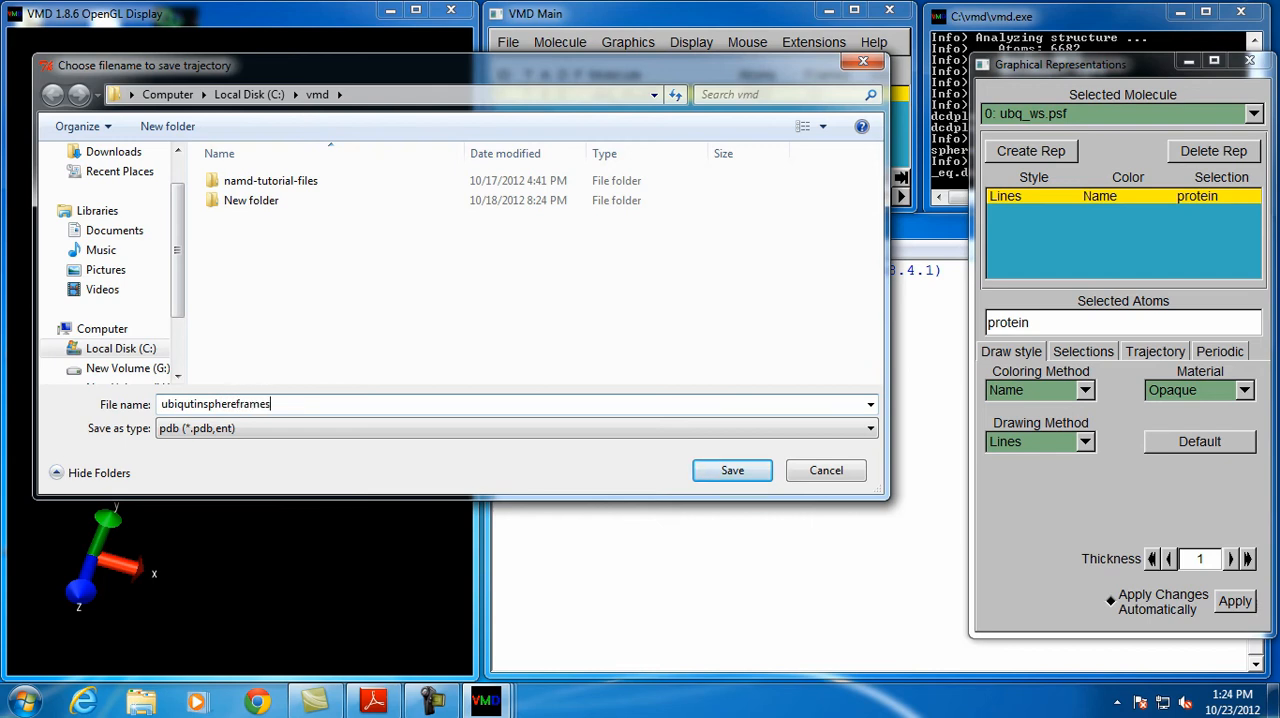
key(Return)
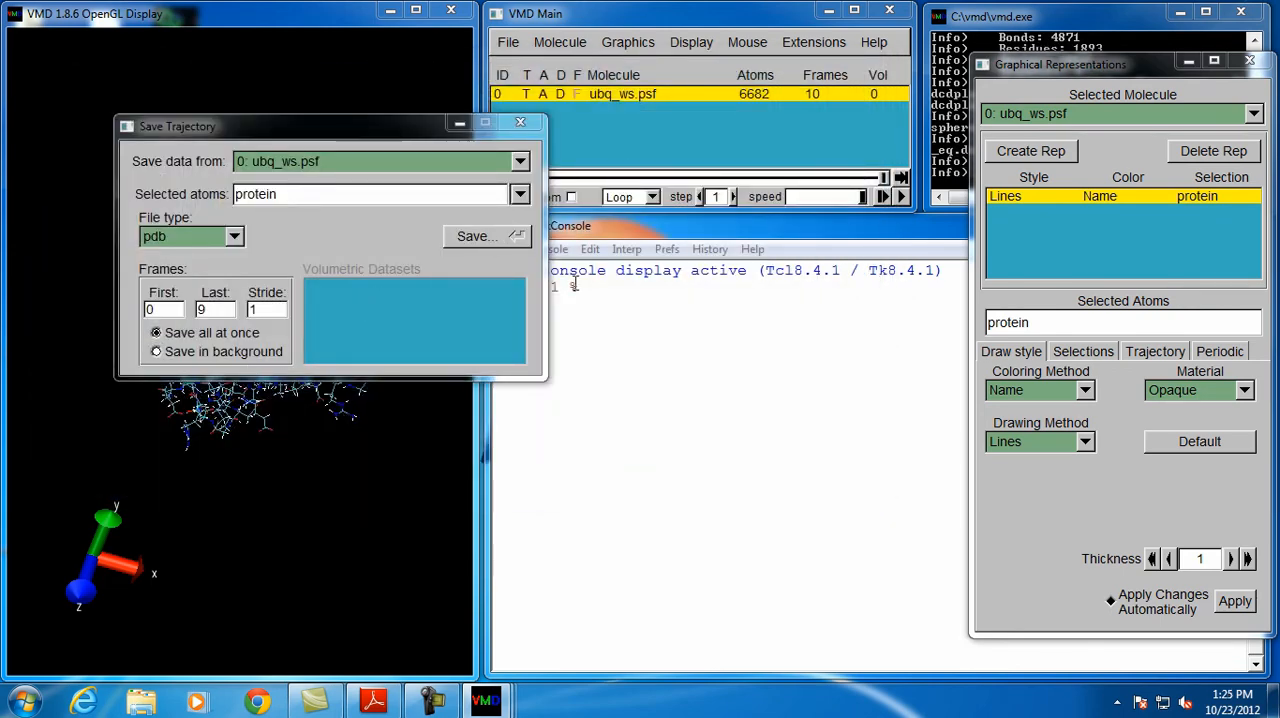
click(520, 121)
Close the Graphical Representations window, quit VMD and launch PyMOL from the desktop
click(1249, 62)
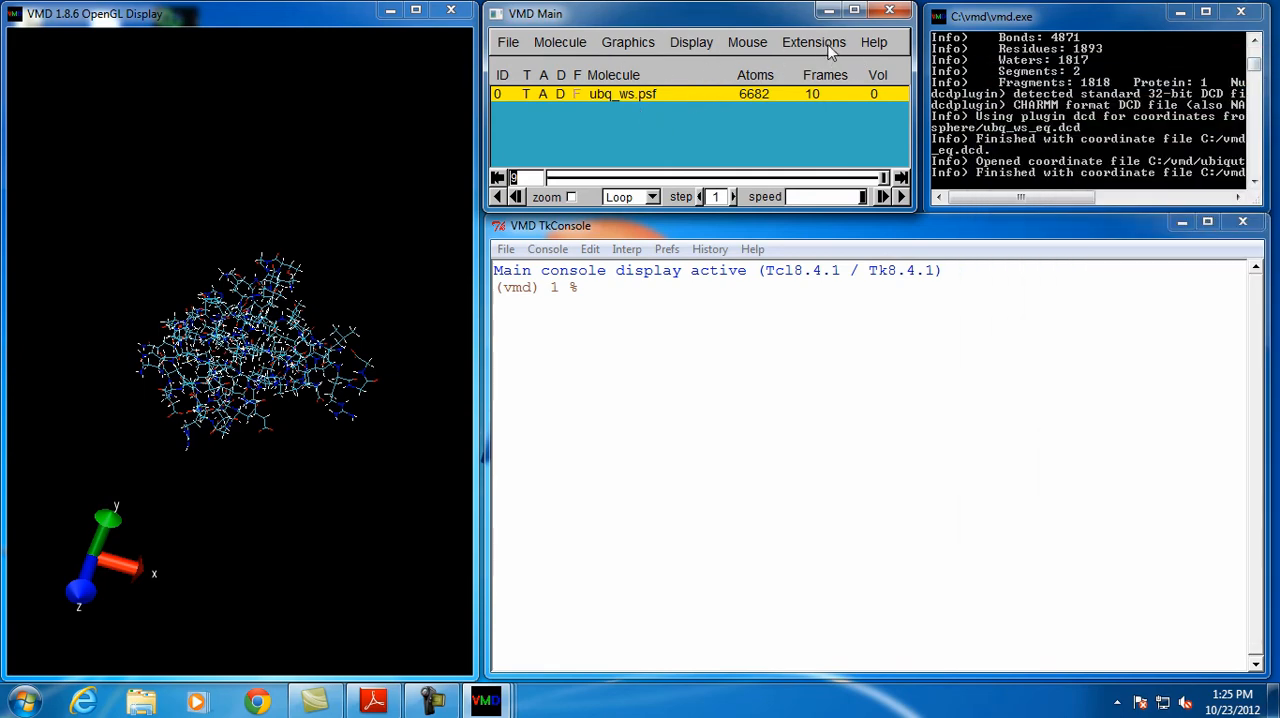
click(889, 10)
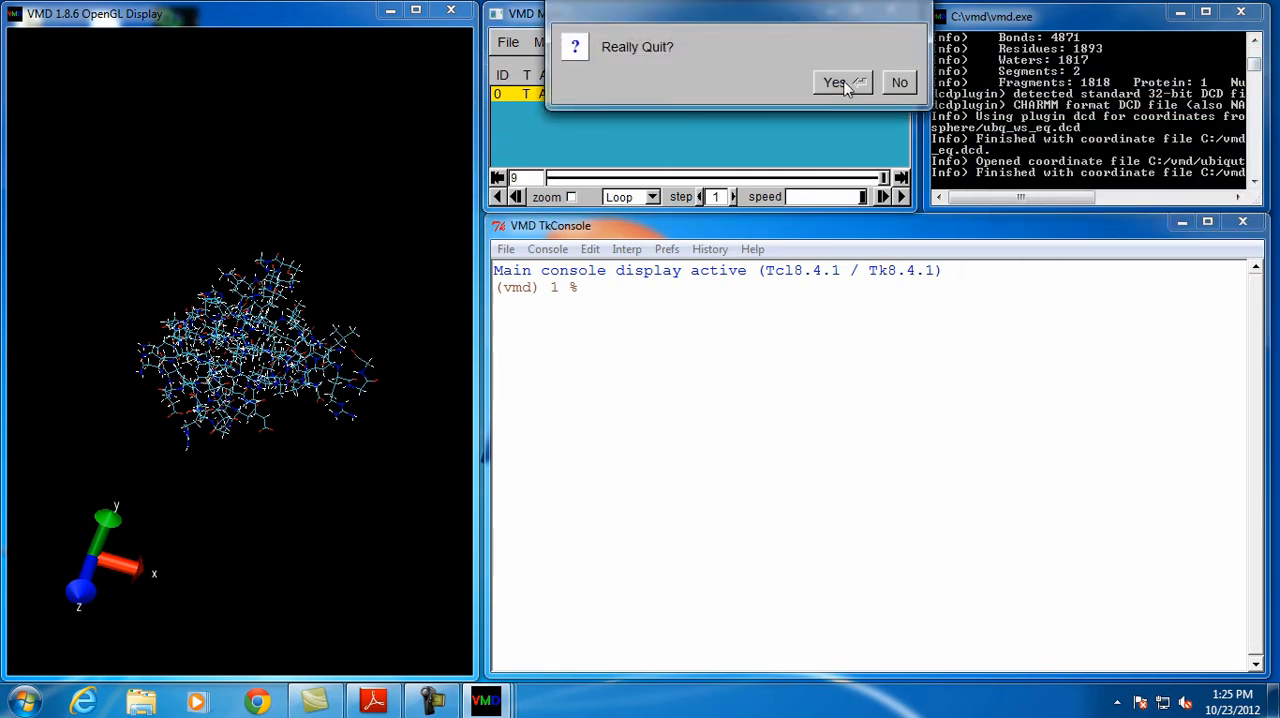
click(834, 83)
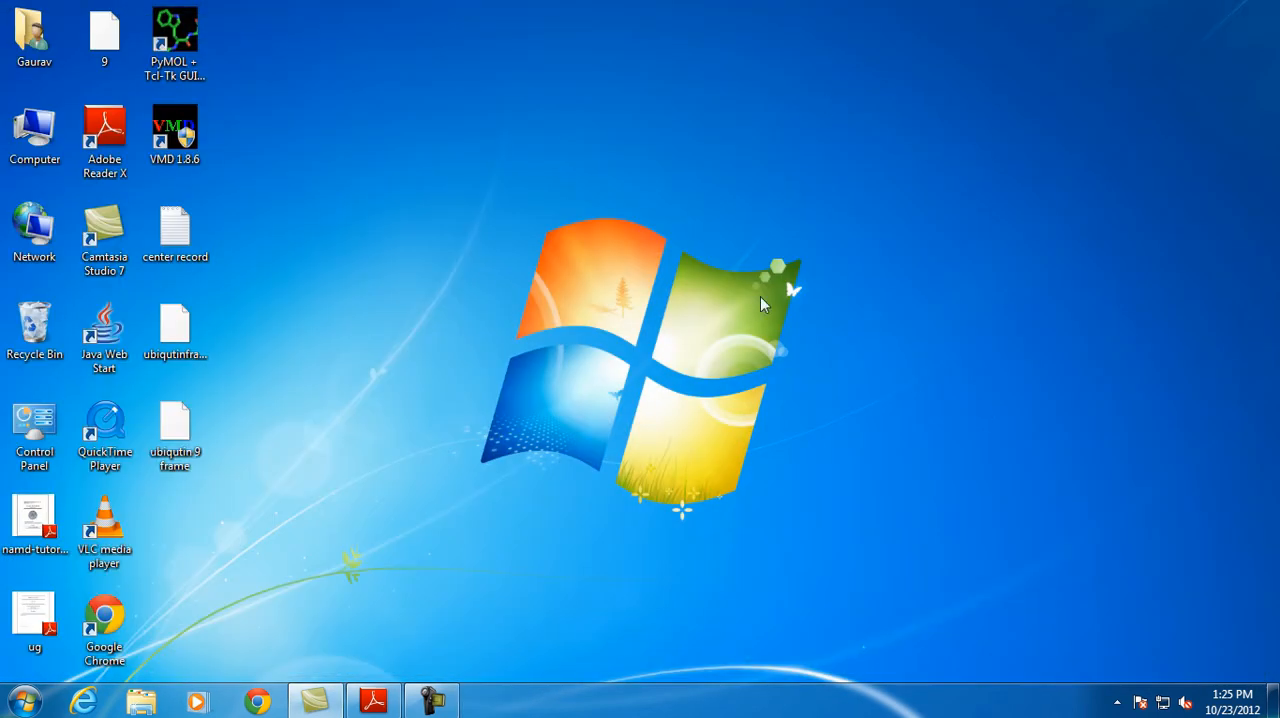
double_click(176, 60)
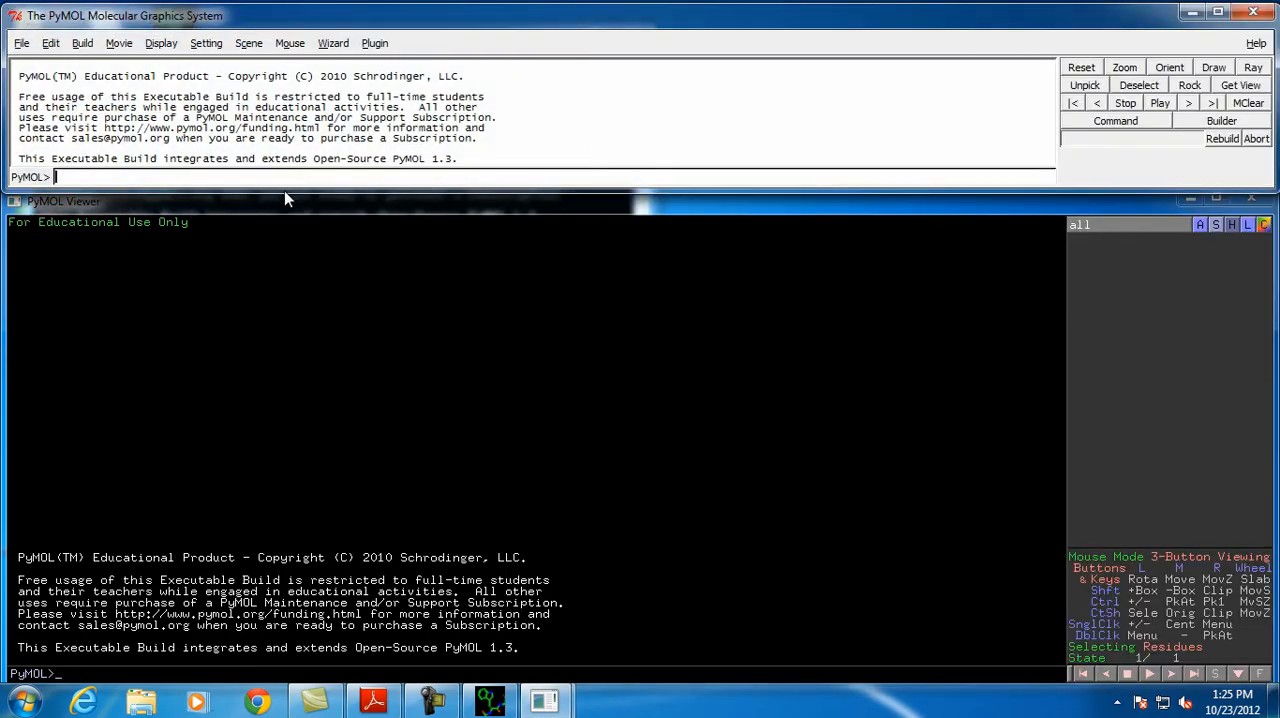
Open the ubiqutinsphereframes file from the Desktop, listing all file types to find it
click(22, 43)
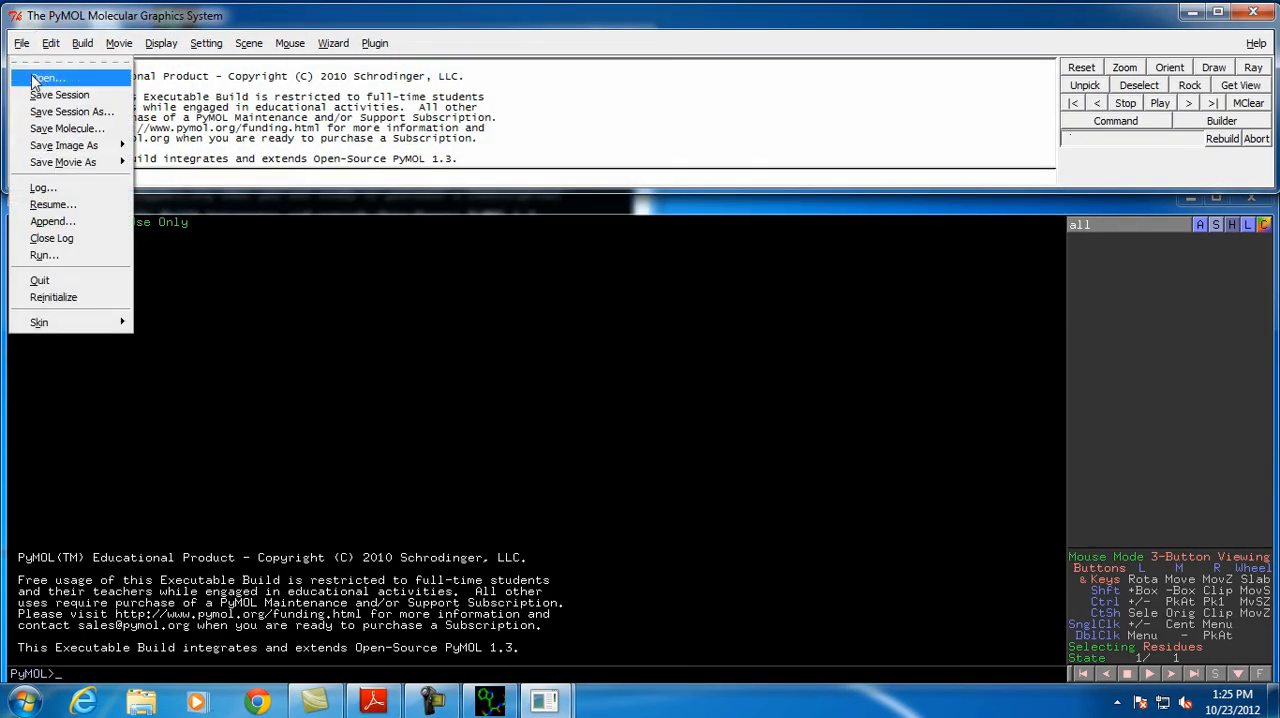
click(33, 80)
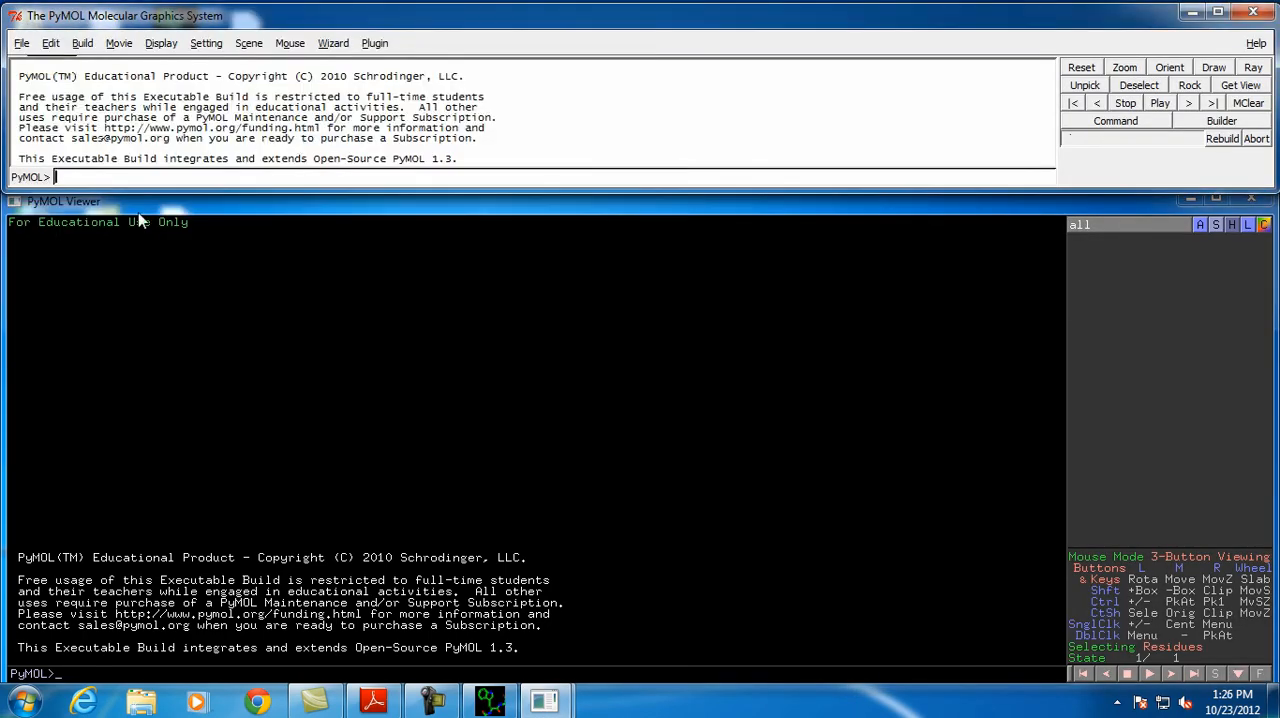
click(22, 43)
click(30, 79)
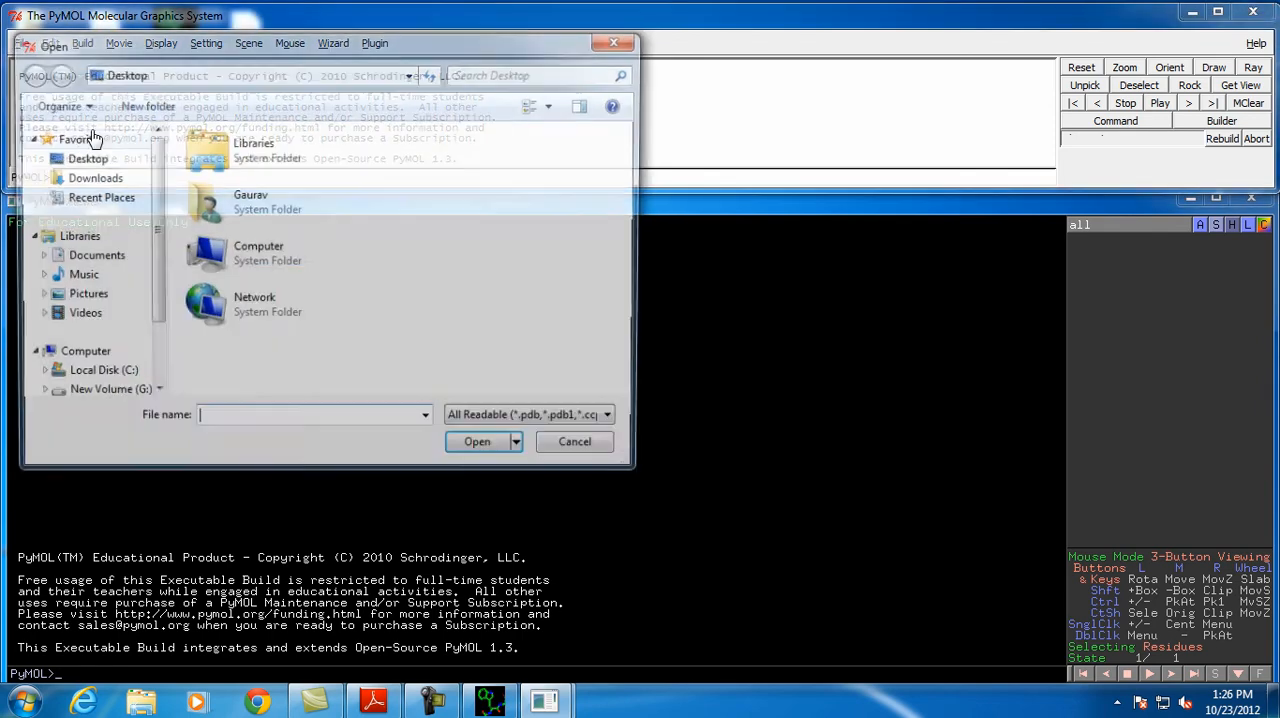
click(100, 161)
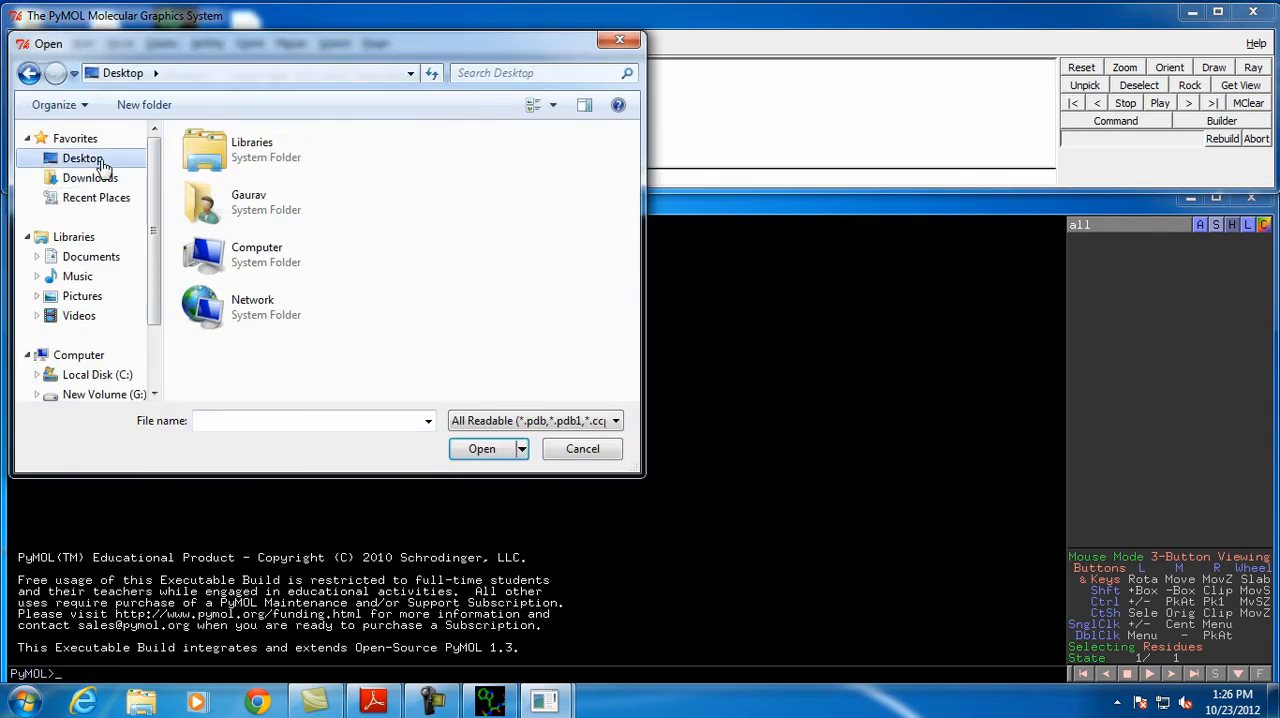
click(618, 421)
click(545, 100)
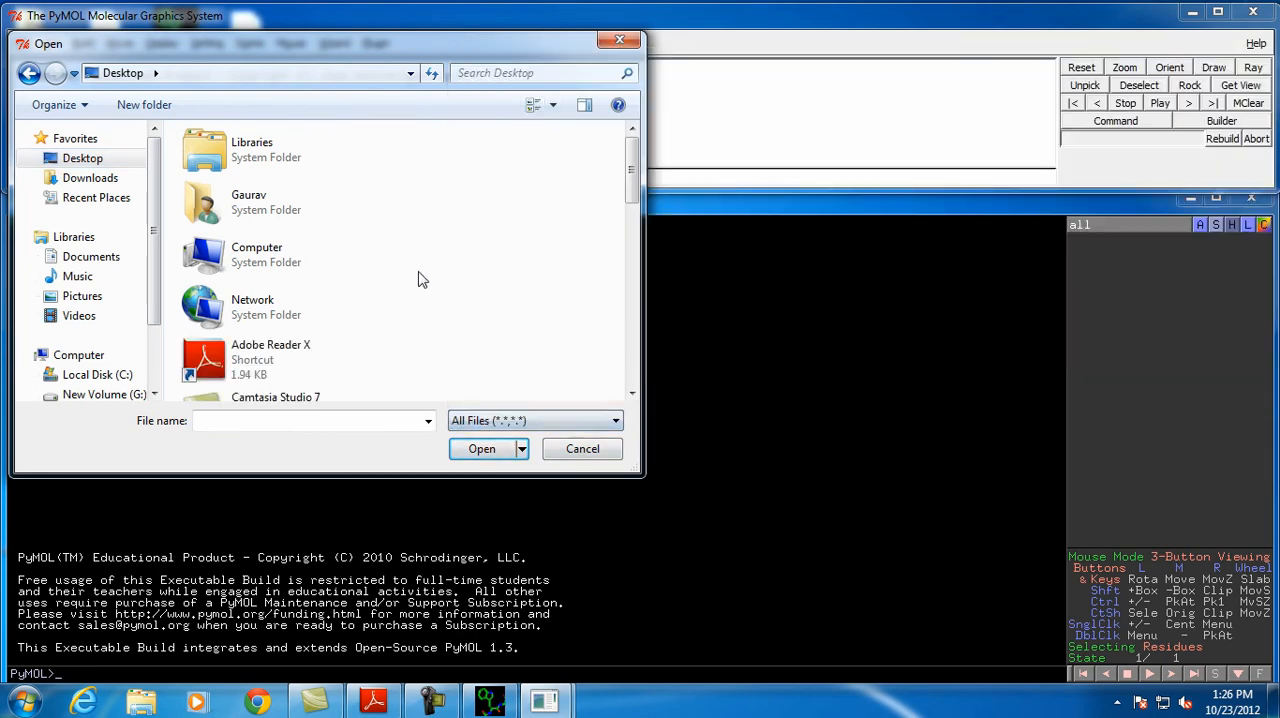
scroll(451, 274, down, 6)
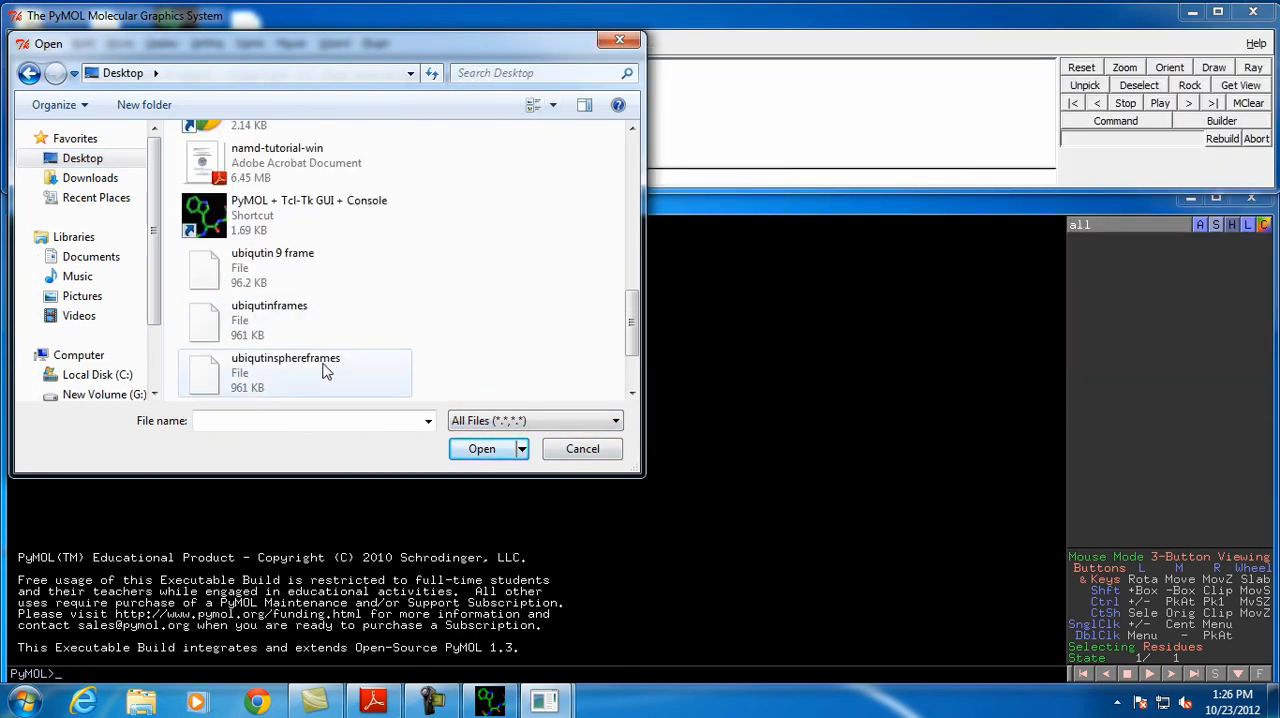
double_click(293, 371)
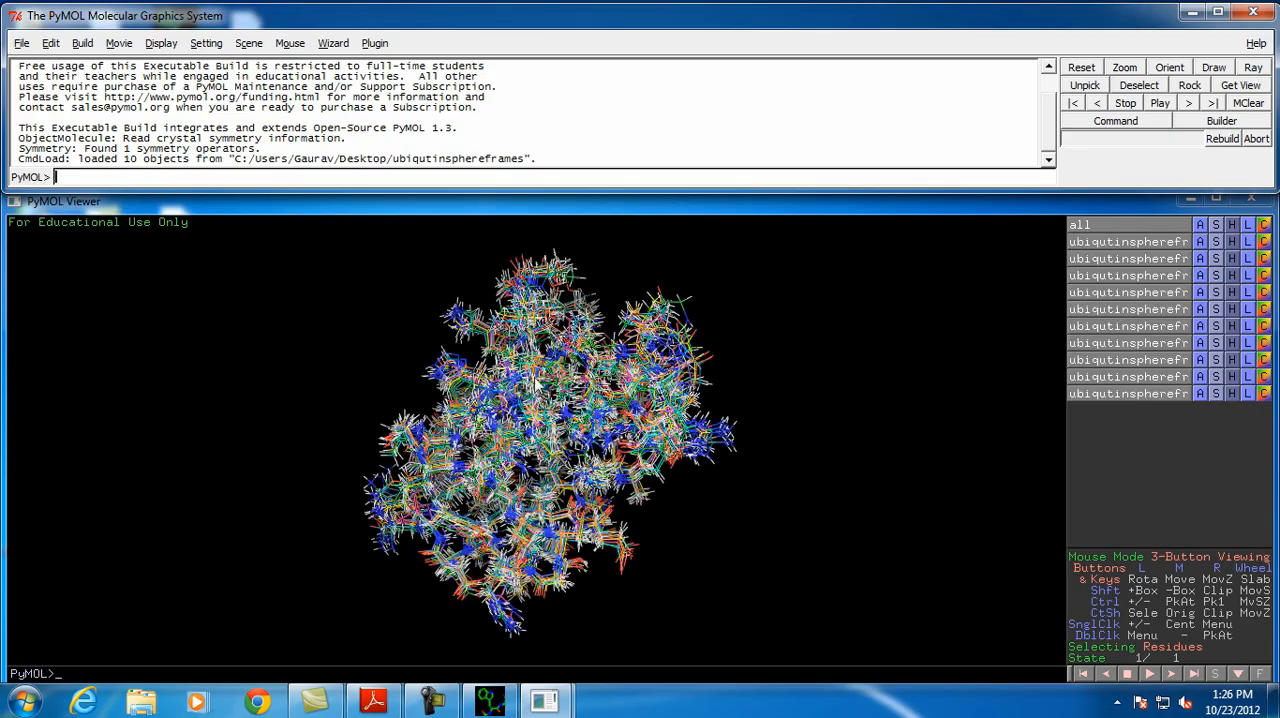
Maximize the PyMOL Viewer and display only the first ubiqutinsphereframes object, hiding all other frames
drag(518, 379, 604, 386)
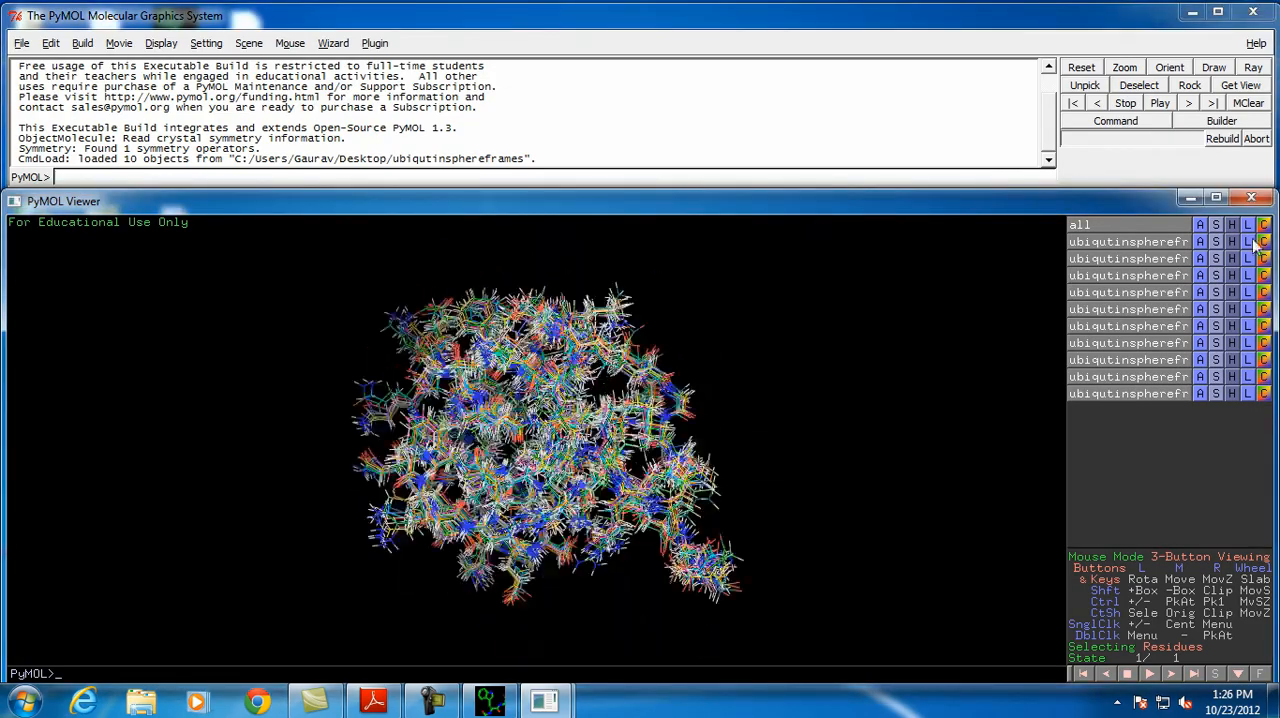
click(1215, 199)
drag(594, 252, 519, 293)
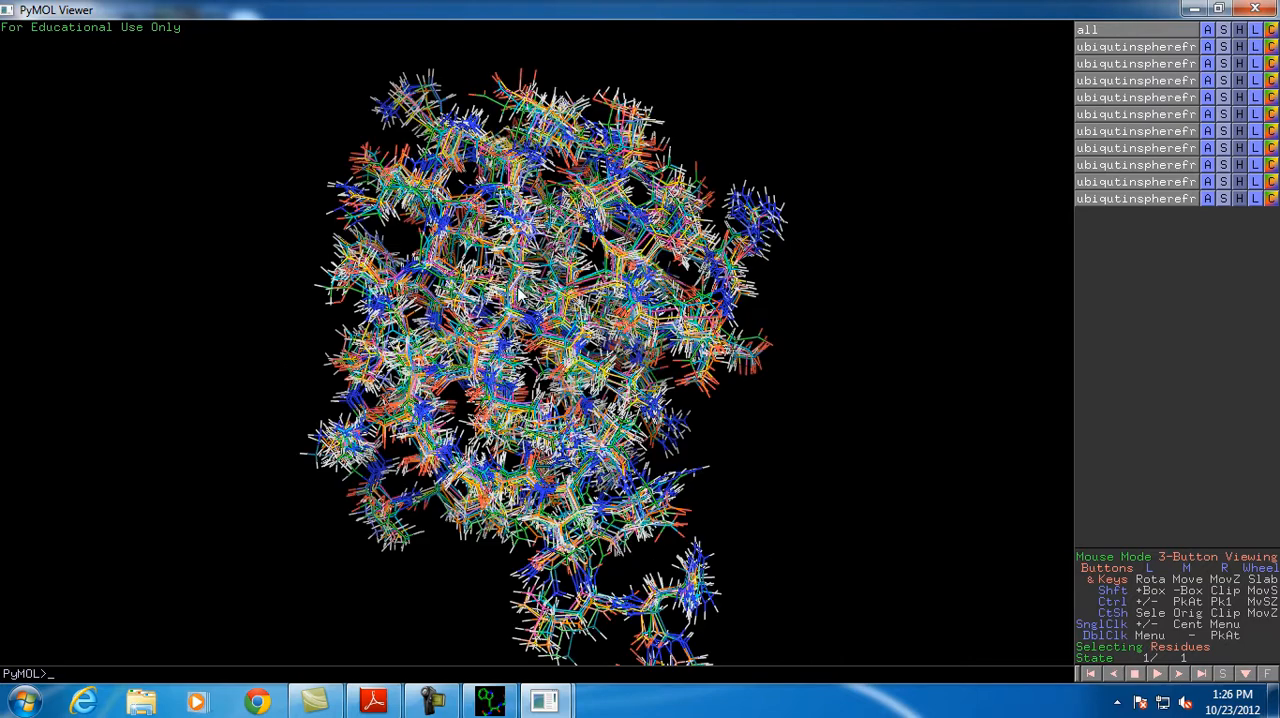
click(1153, 31)
click(1139, 48)
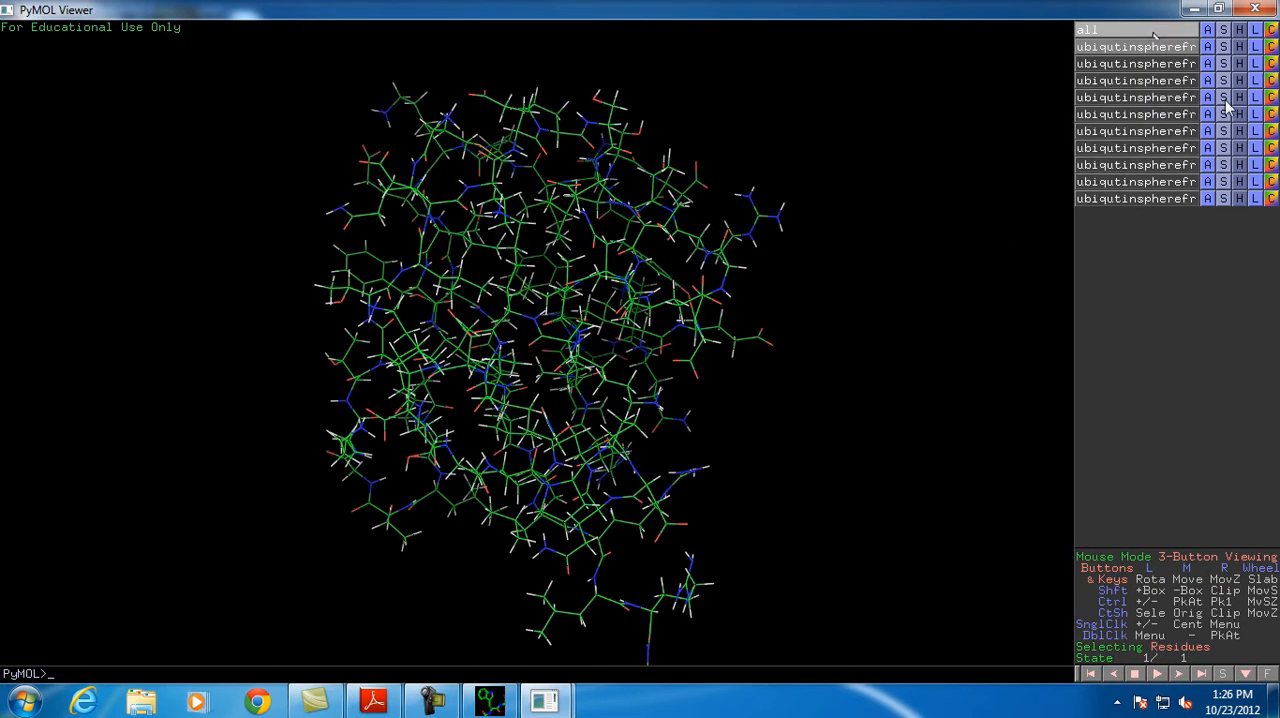
Apply the ligands preset to the first frame and view its stick residue and polar contacts from several angles
click(1209, 48)
mouse_move(1180, 208)
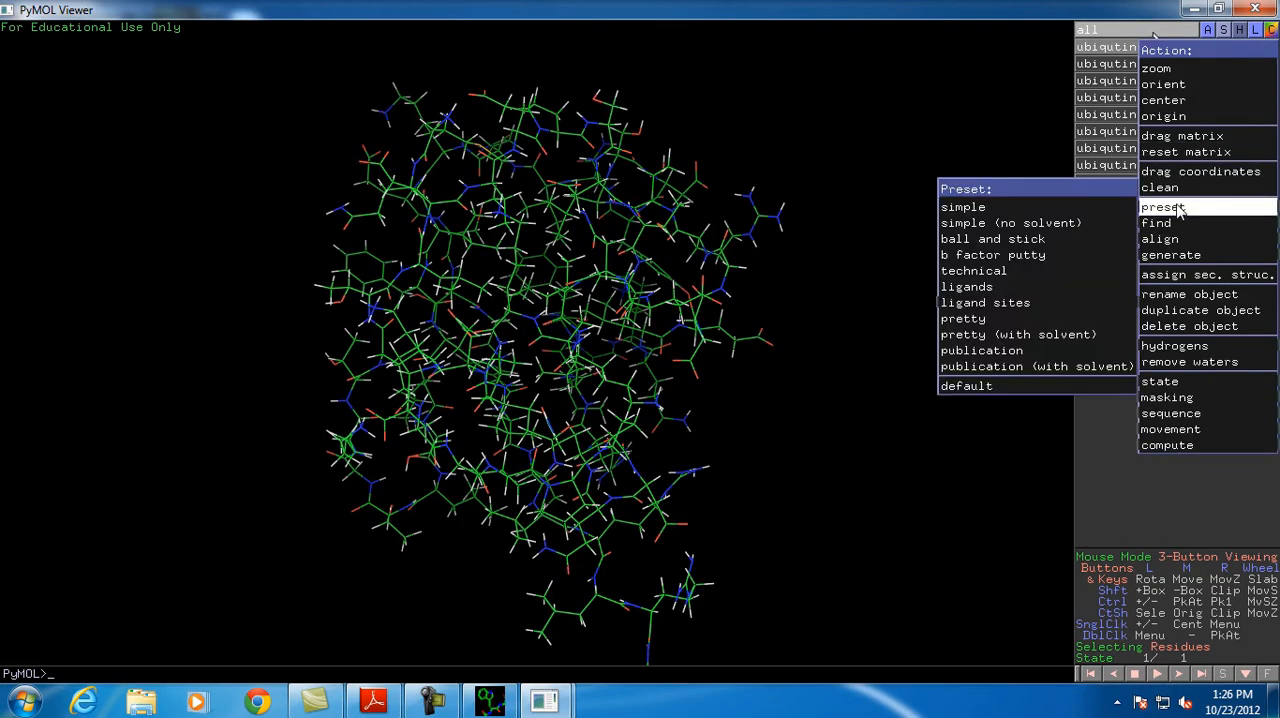
click(1010, 291)
drag(892, 331, 565, 333)
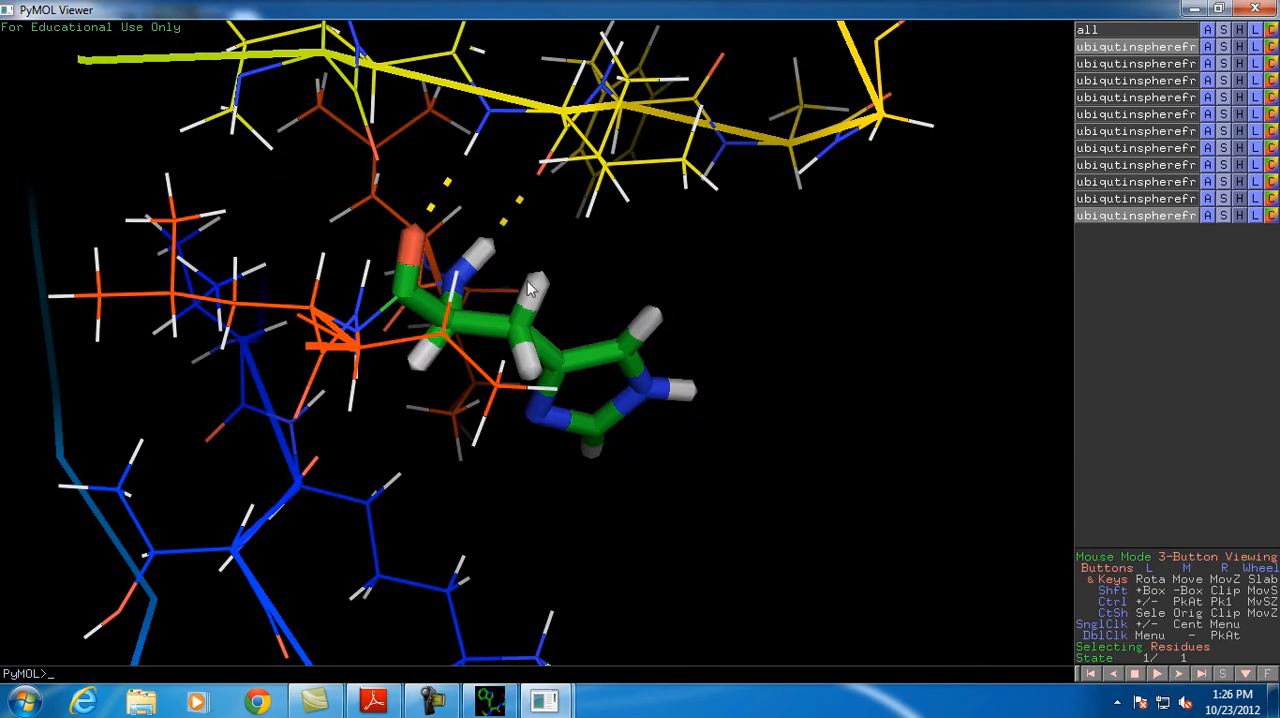
drag(530, 289, 783, 256)
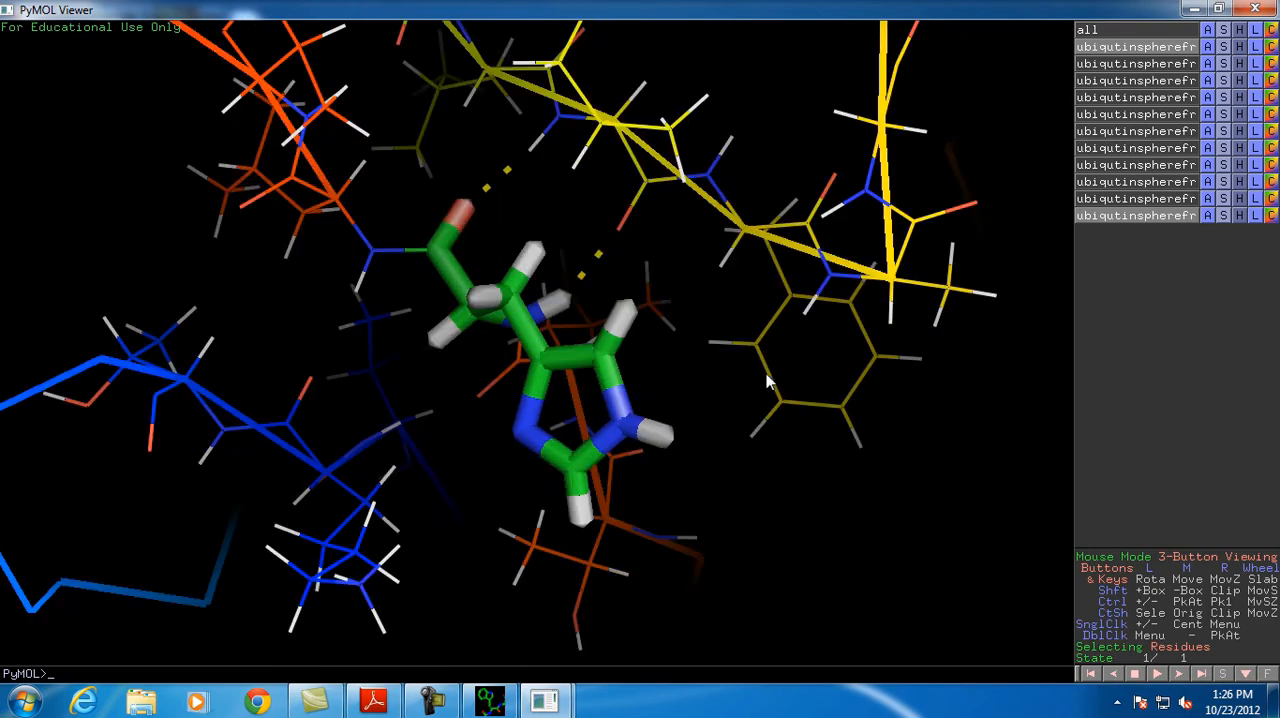
click(1206, 200)
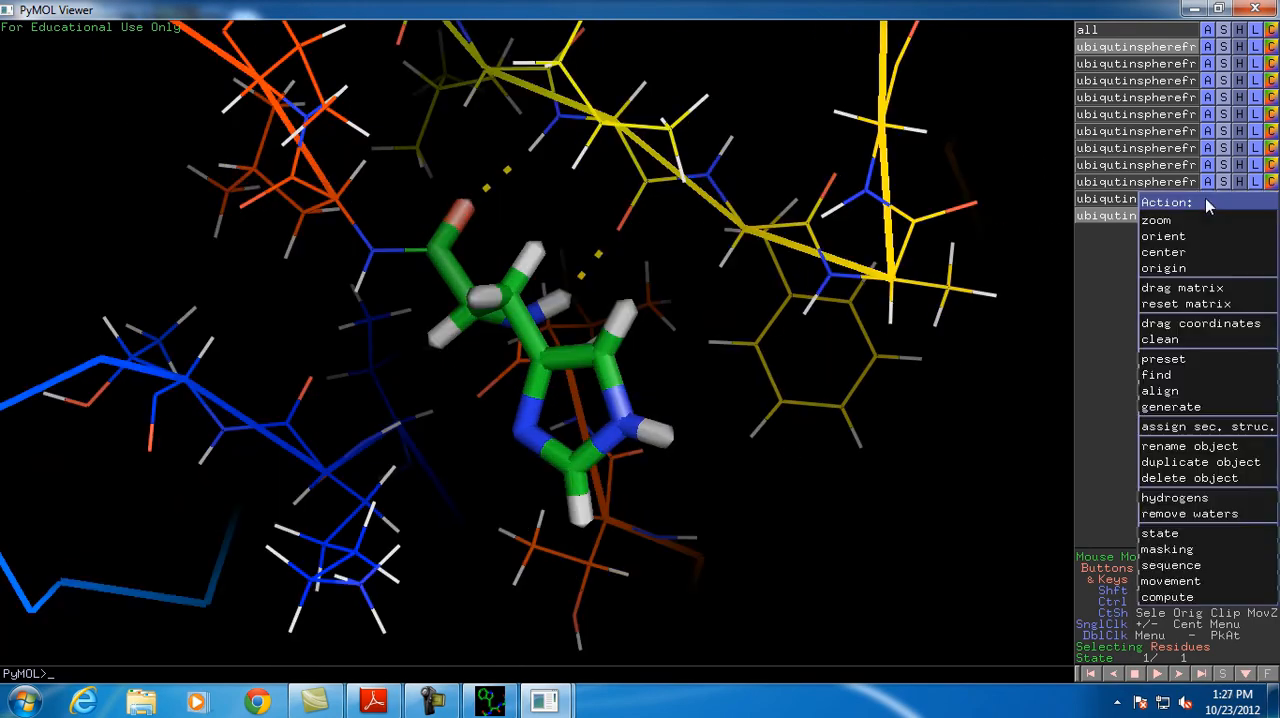
mouse_move(1168, 362)
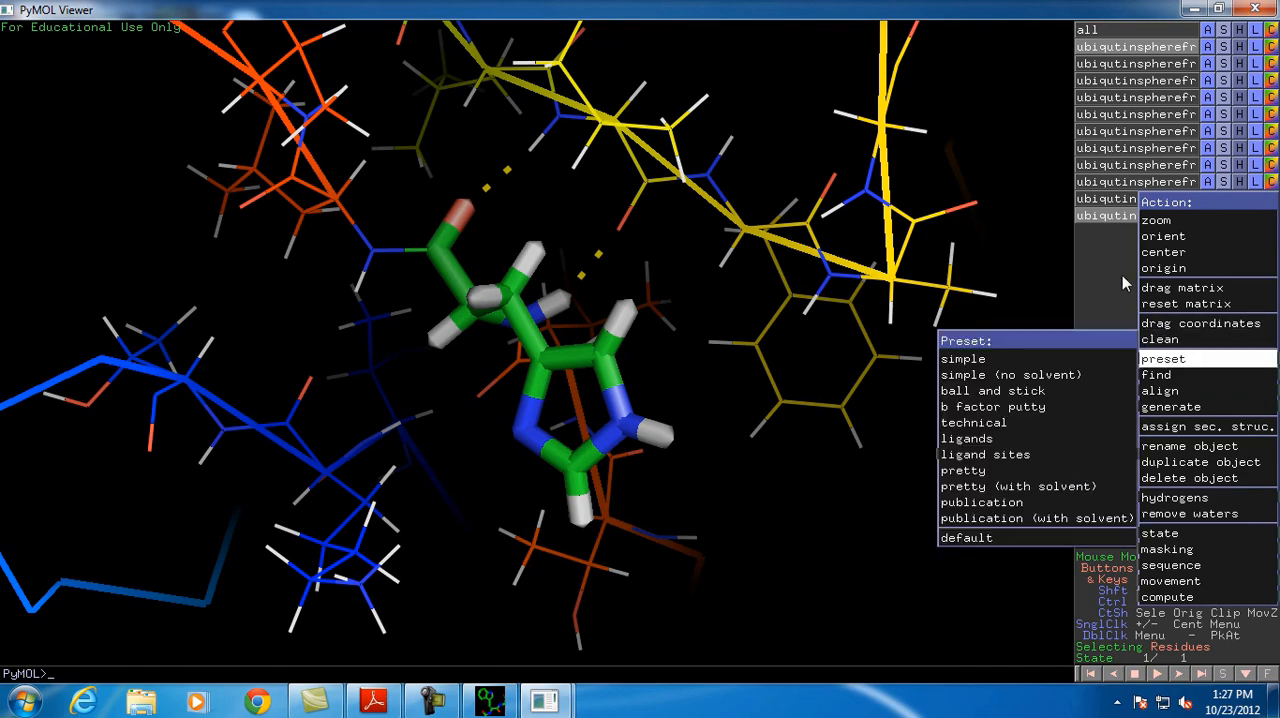
click(1118, 225)
Show the tenth frame alongside the first, apply the ligands preset to it, and inspect the overlaid stick residues
click(1121, 198)
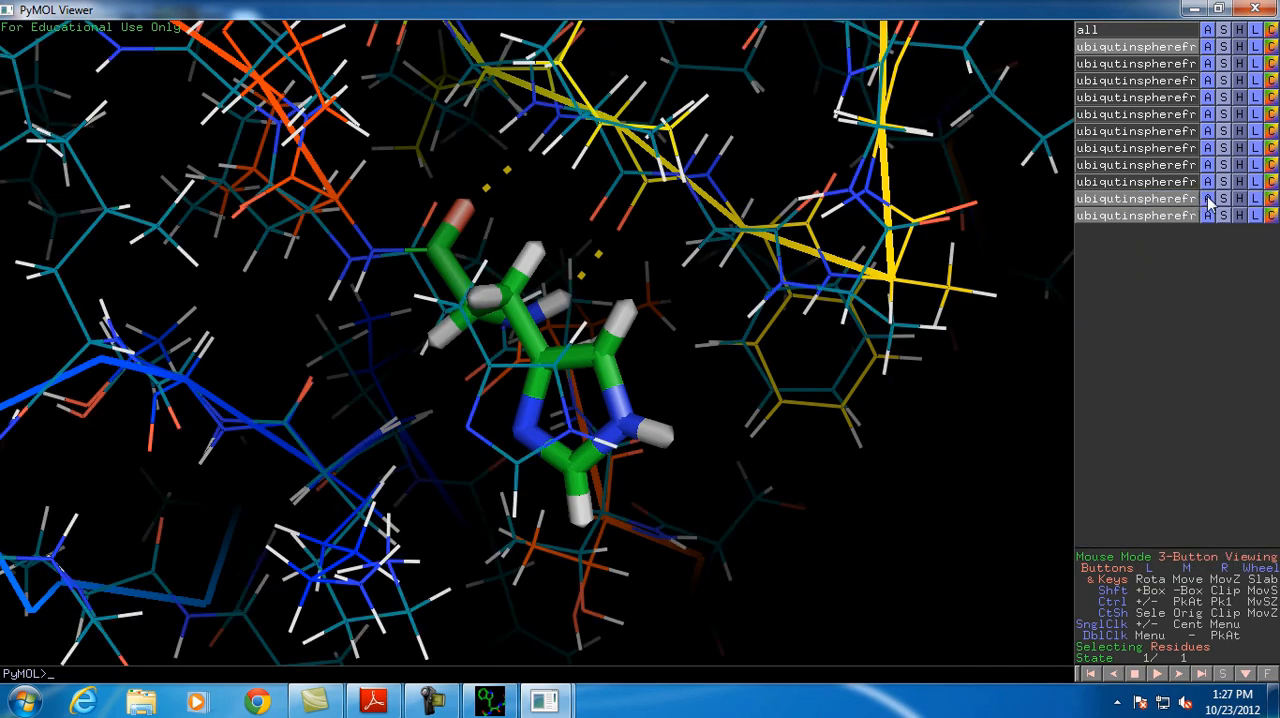
click(1212, 200)
mouse_move(1172, 361)
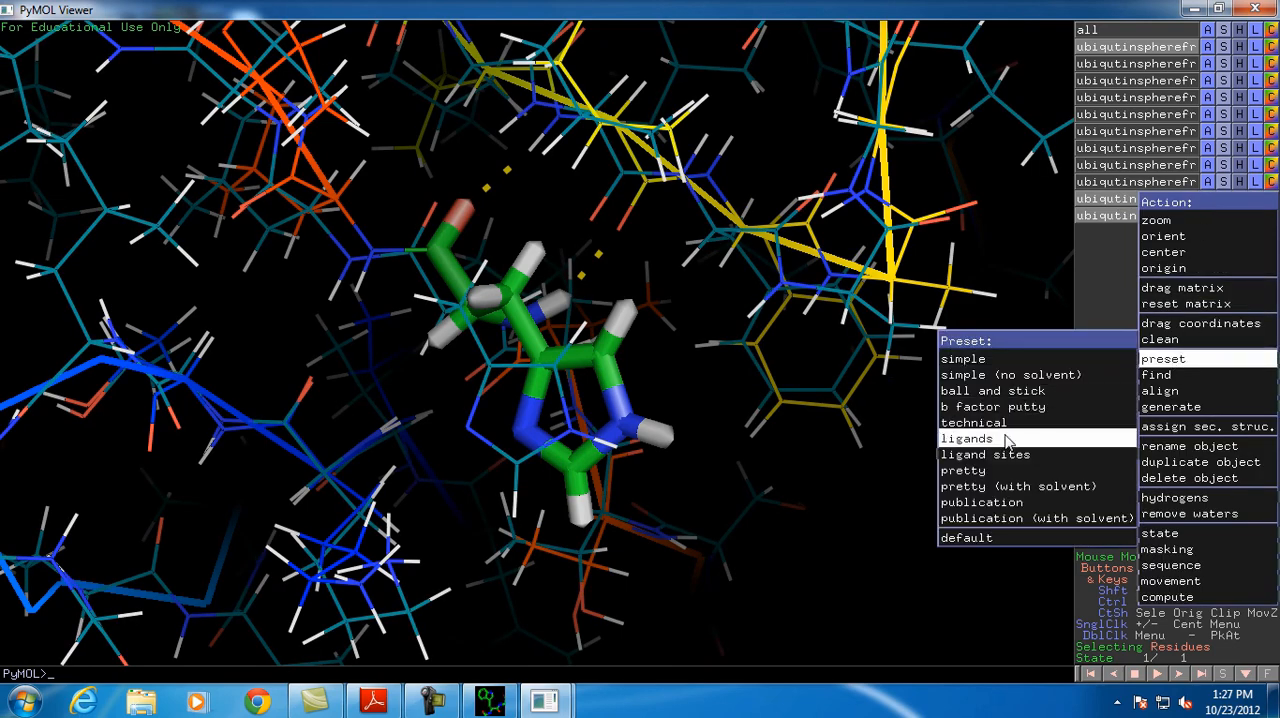
click(965, 439)
drag(634, 335, 612, 360)
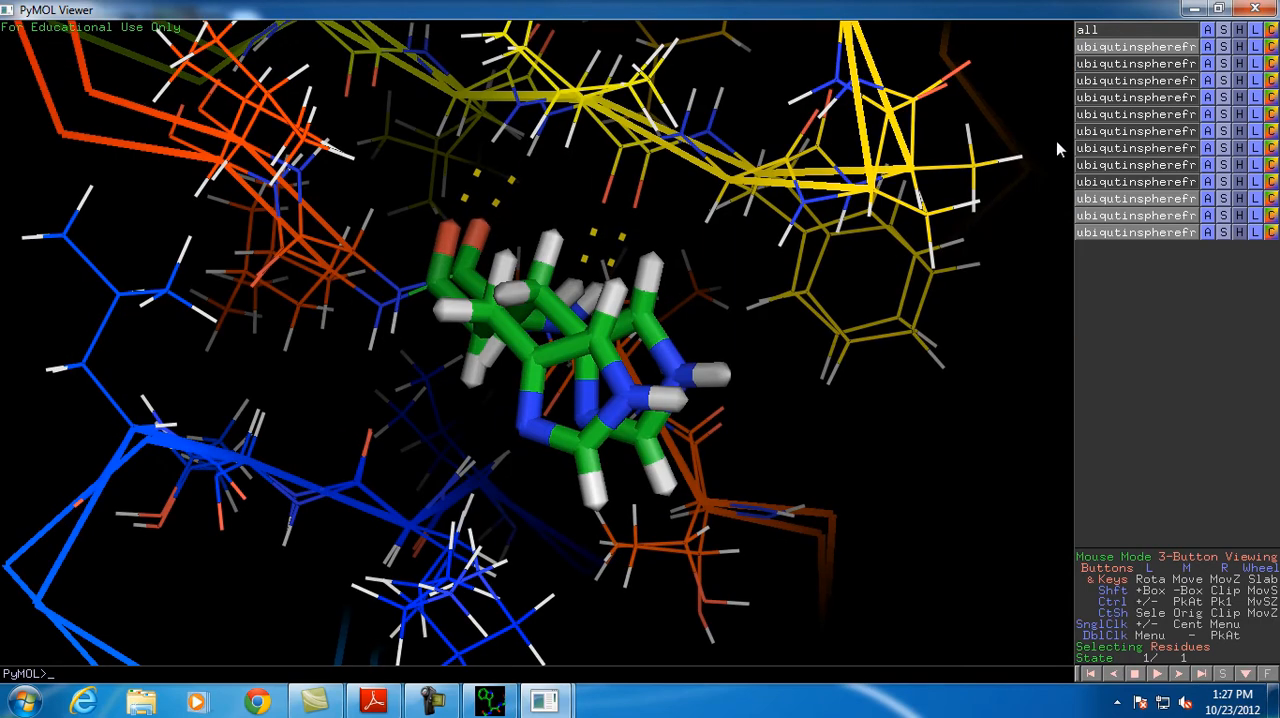
Show the sixth frame as well, apply the ligands preset to it, and compare the three overlaid residues
click(1163, 134)
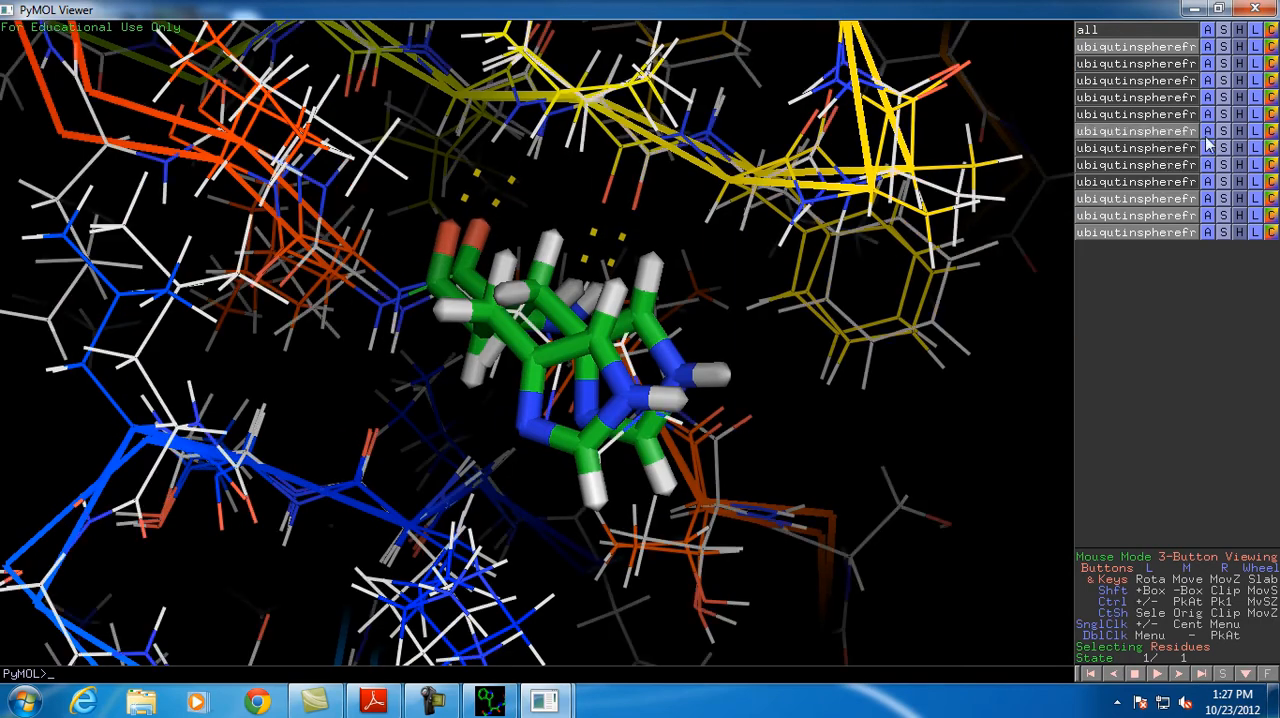
click(1208, 131)
mouse_move(1185, 295)
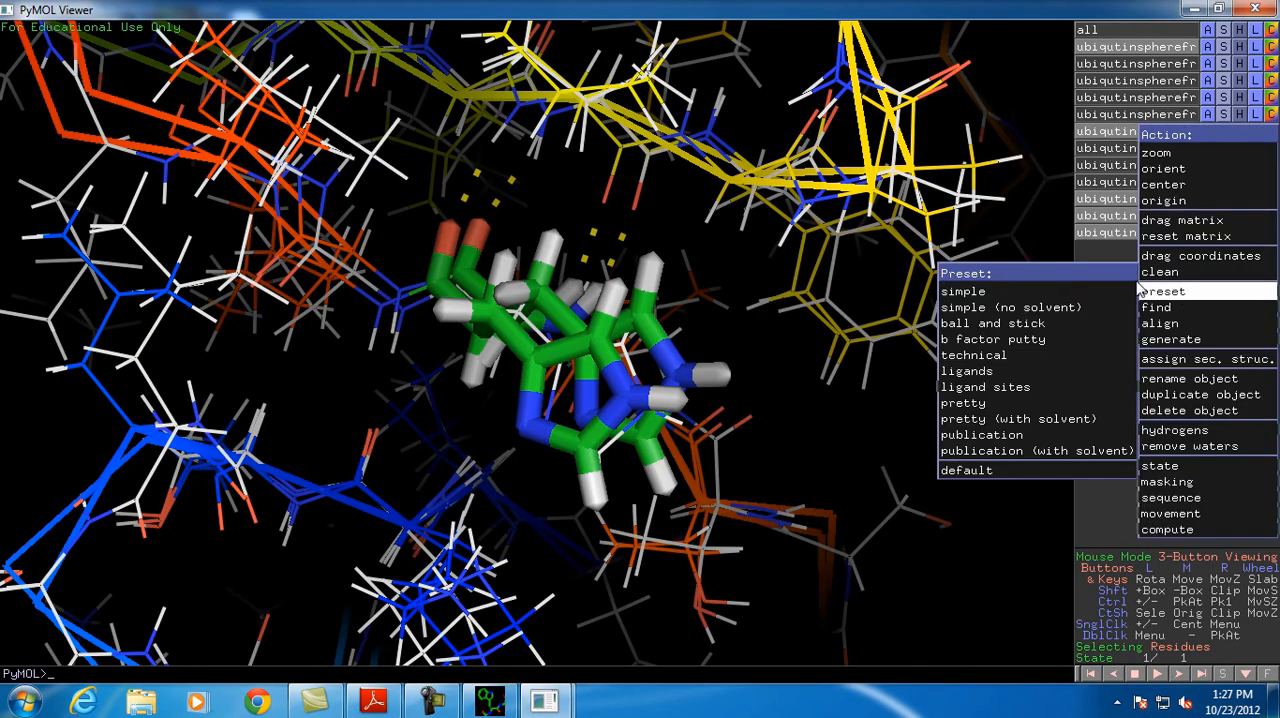
click(998, 371)
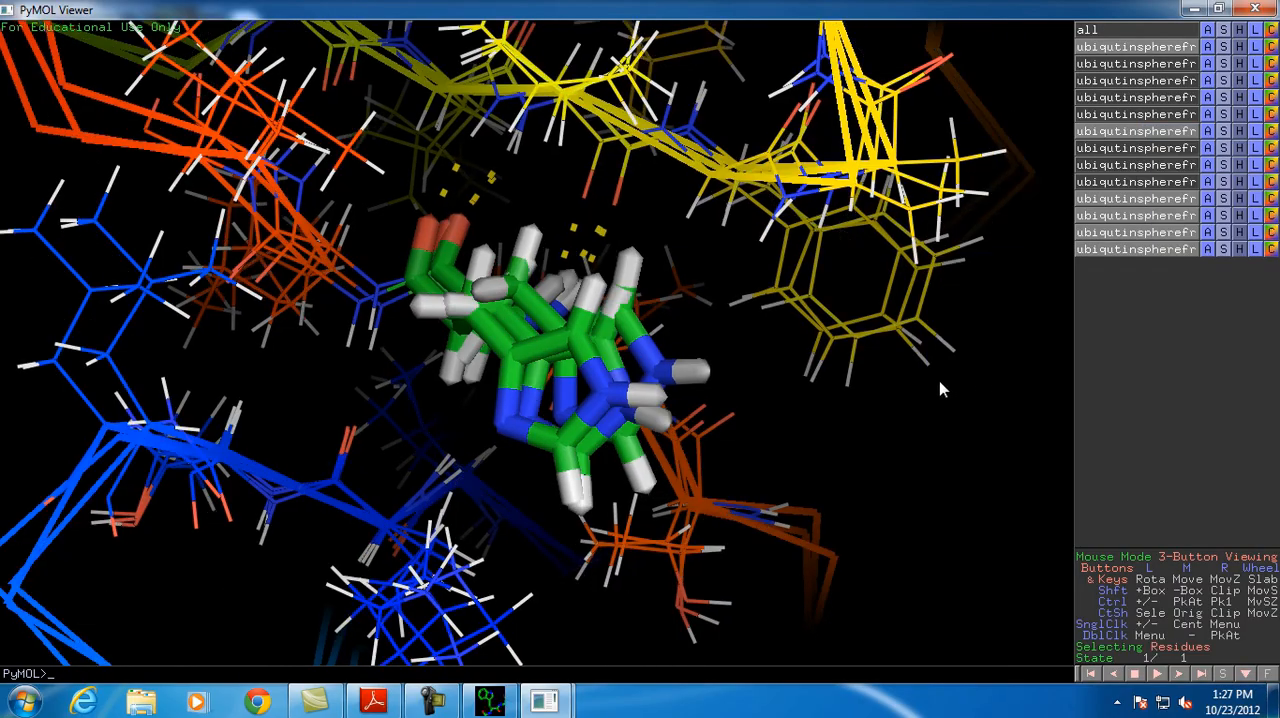
drag(670, 355, 679, 390)
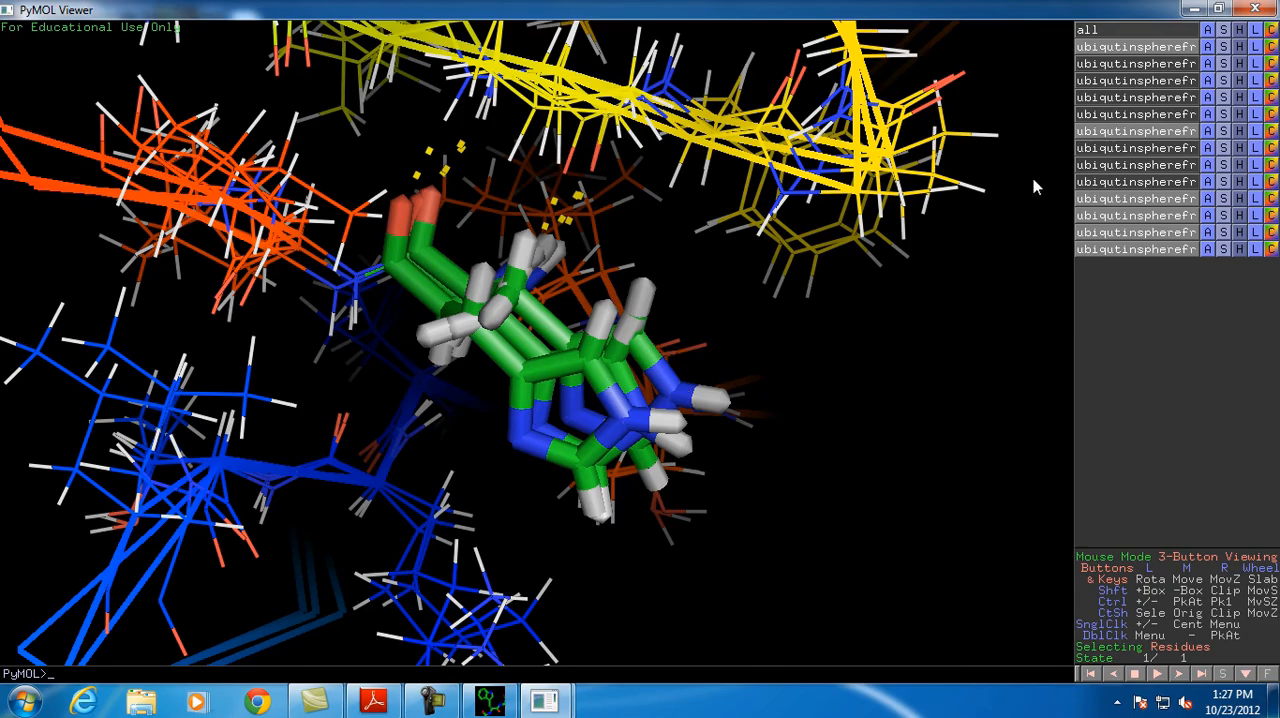